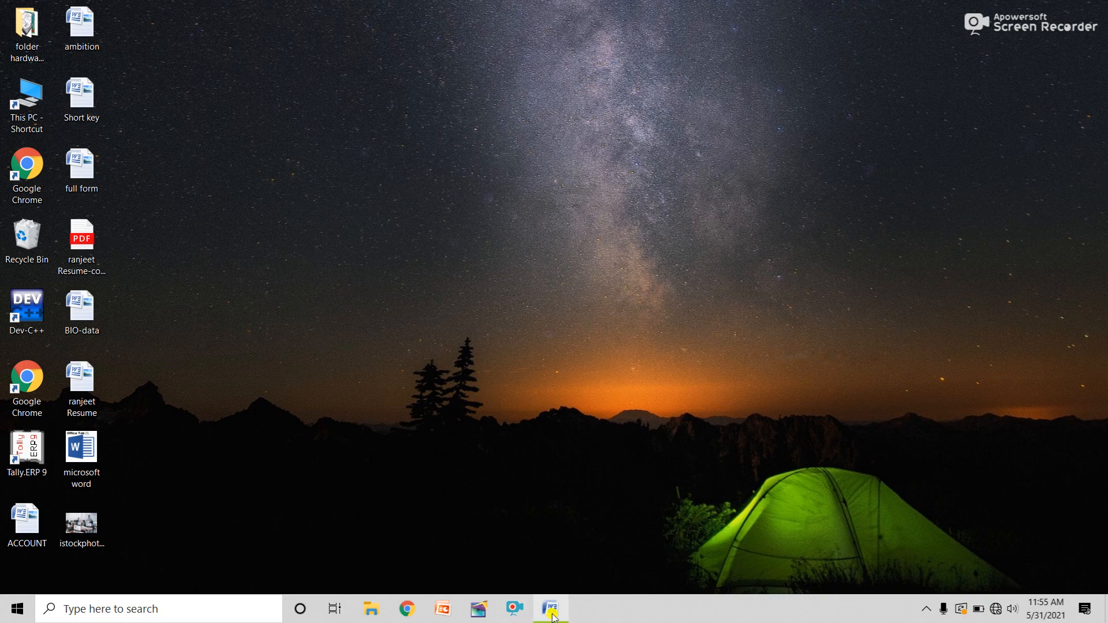
Restore the Document1 Word window from the taskbar to full screen
{"action": "mouse_move", "coordinate": [553, 617]}
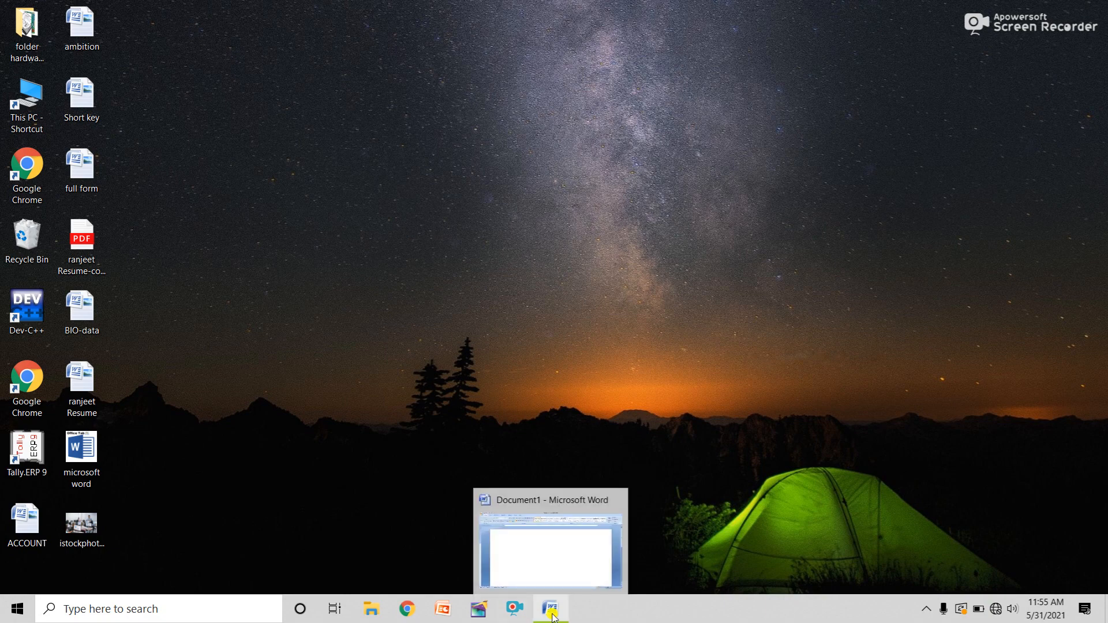
{"action": "left_click", "coordinate": [553, 616]}
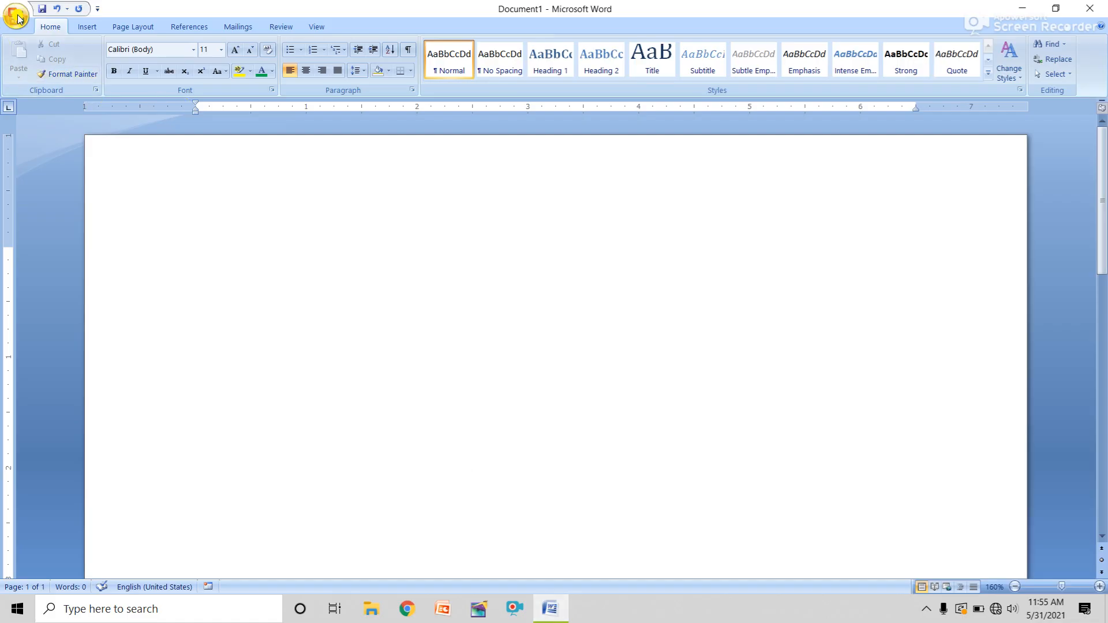
{"action": "left_click", "coordinate": [18, 17]}
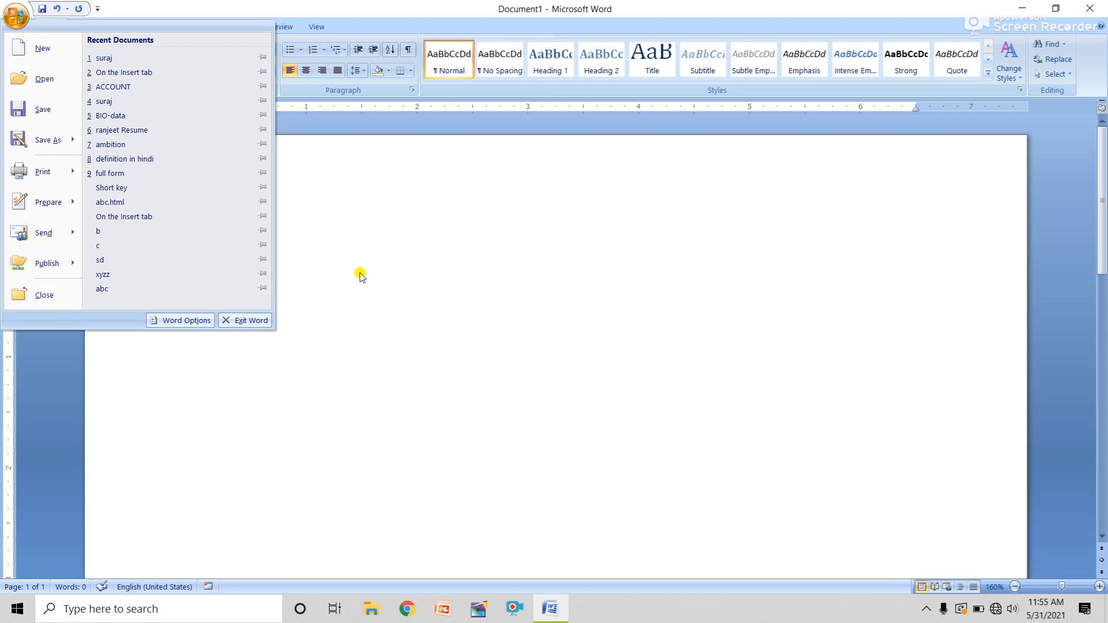
{"action": "left_click", "coordinate": [348, 239]}
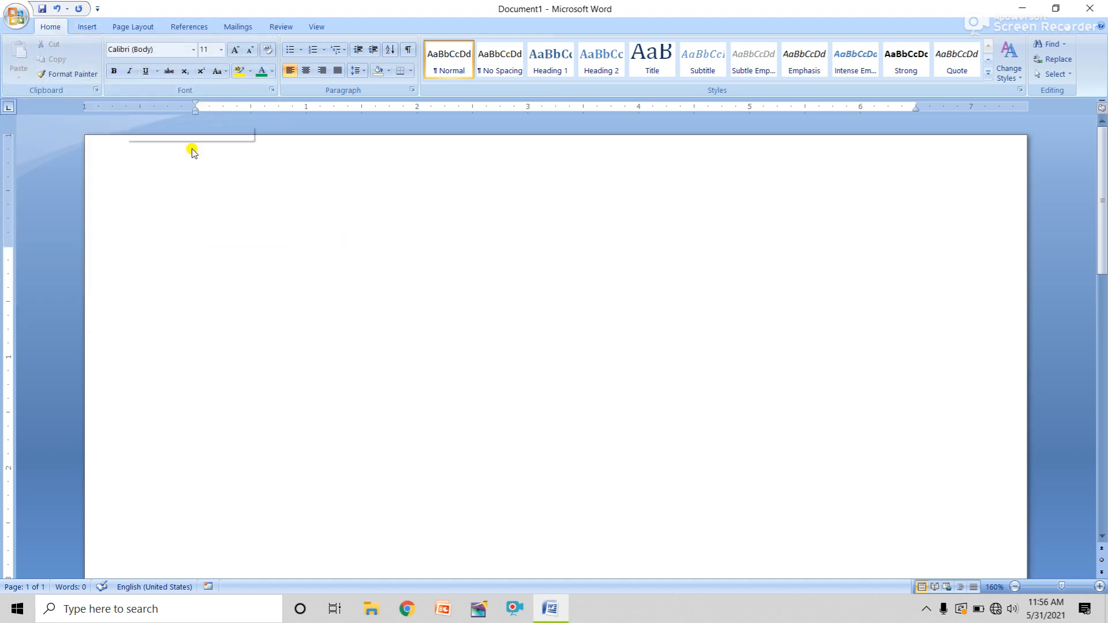
{"action": "left_click", "coordinate": [928, 609]}
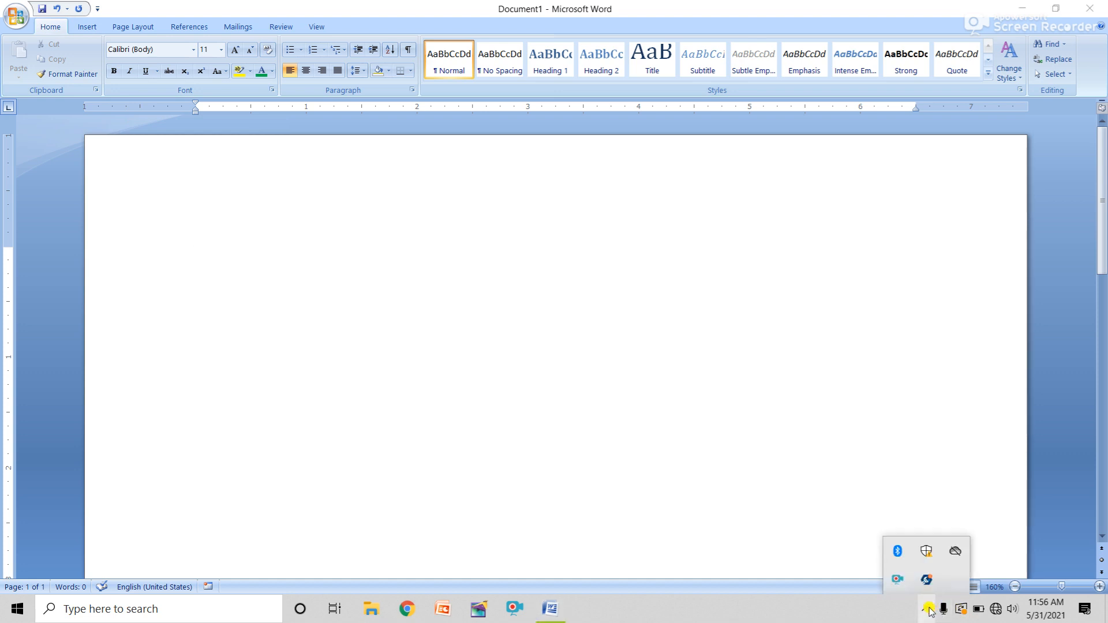
{"action": "left_click", "coordinate": [208, 245]}
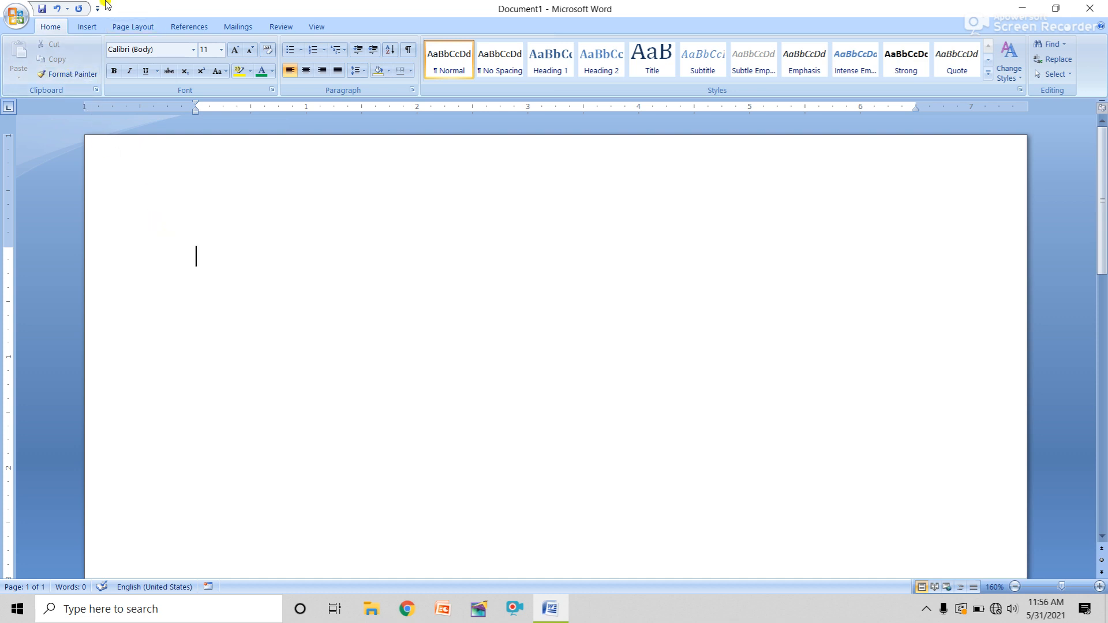
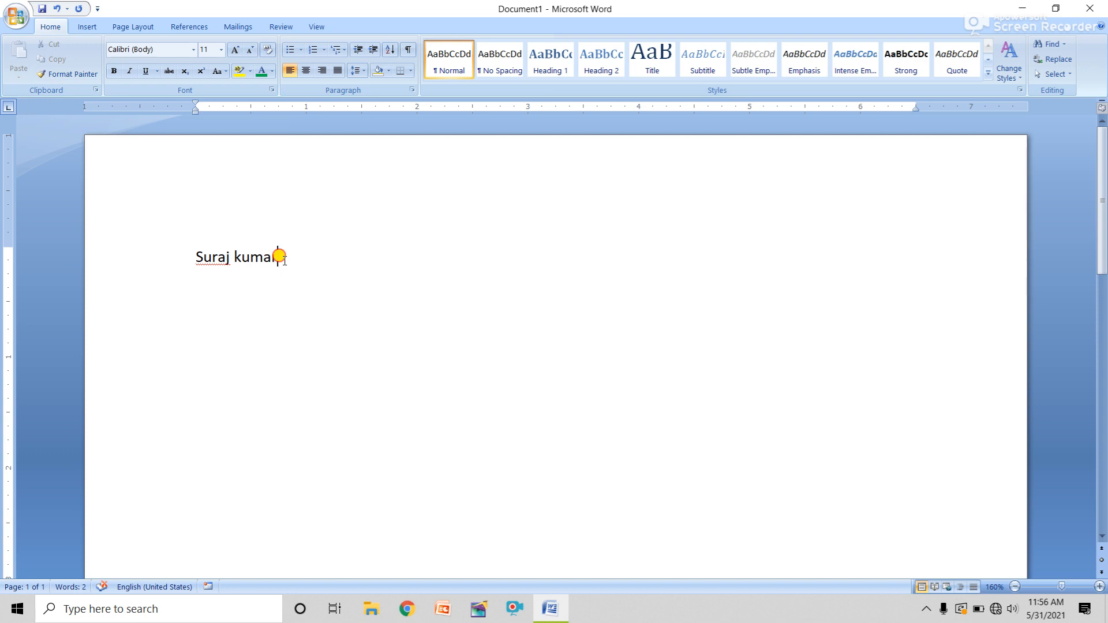
Type the user's full name, select it and cut it to the clipboard, leaving the page empty
{"action": "left_click_drag", "start_coordinate": [285, 261], "coordinate": [178, 256]}
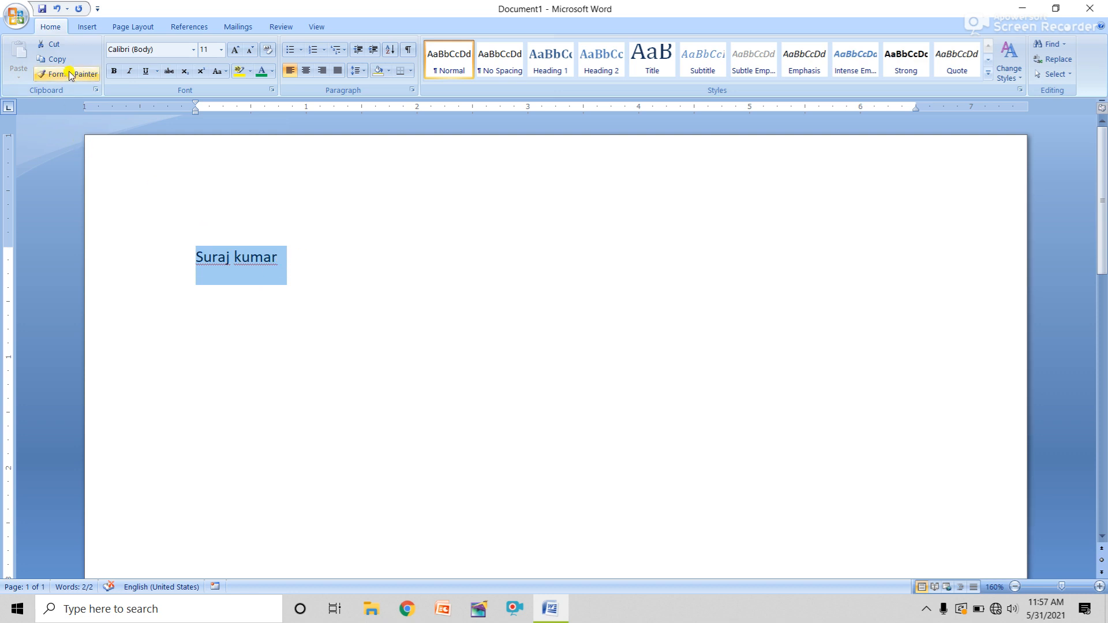
{"action": "left_click", "coordinate": [52, 44]}
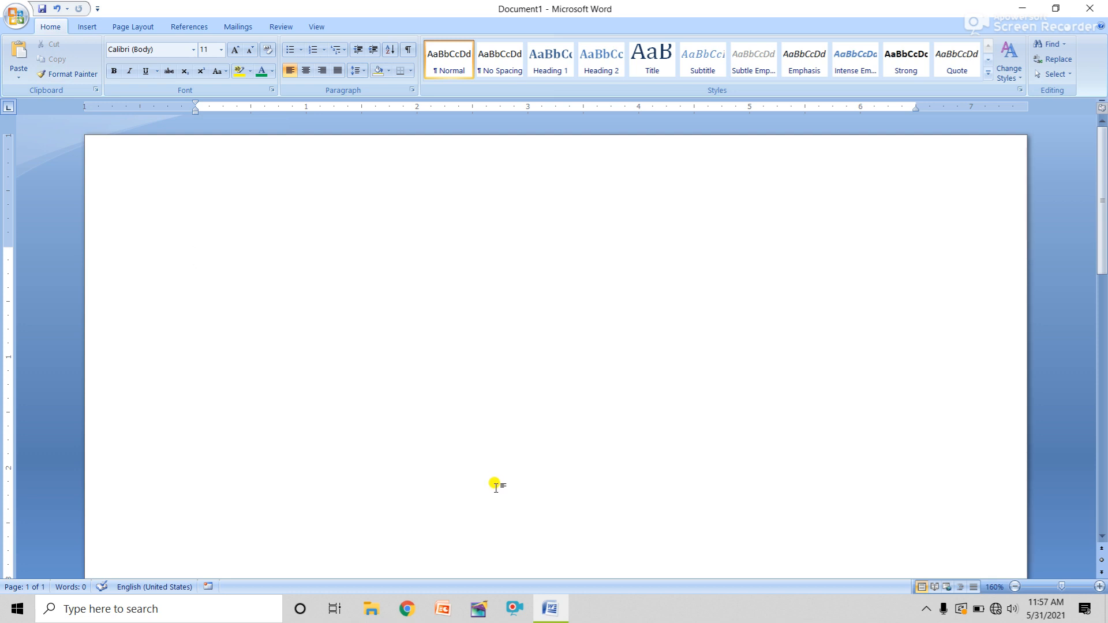
Paste the cut name at a spot low on the page
{"action": "double_click", "coordinate": [495, 488]}
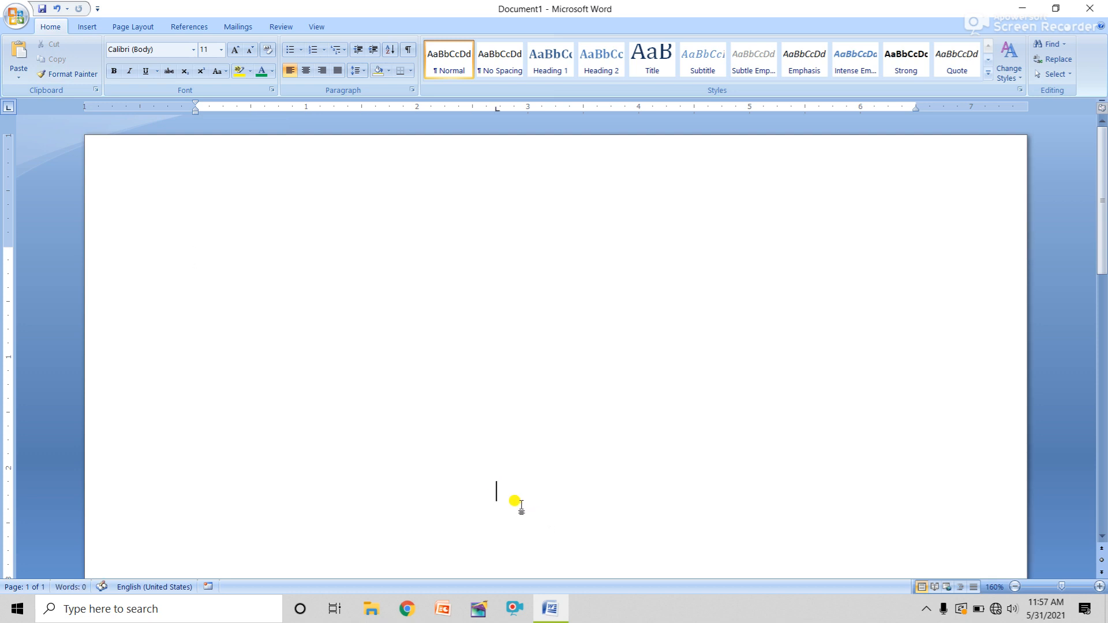
{"action": "left_click", "coordinate": [17, 54]}
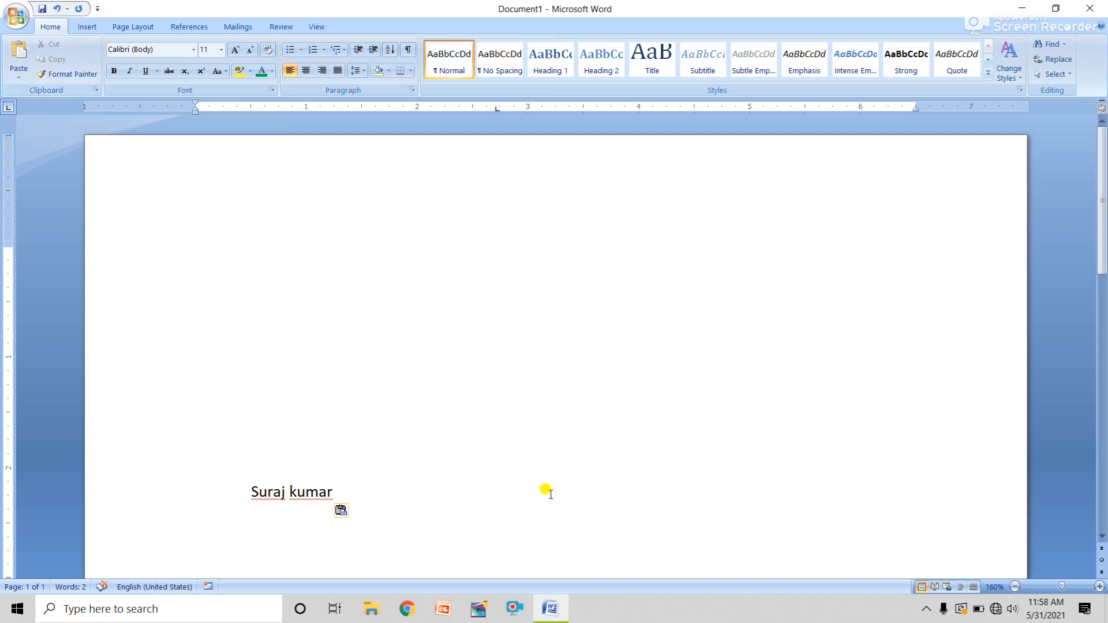
{"action": "key", "text": "Left"}
{"action": "left_click", "coordinate": [223, 178]}
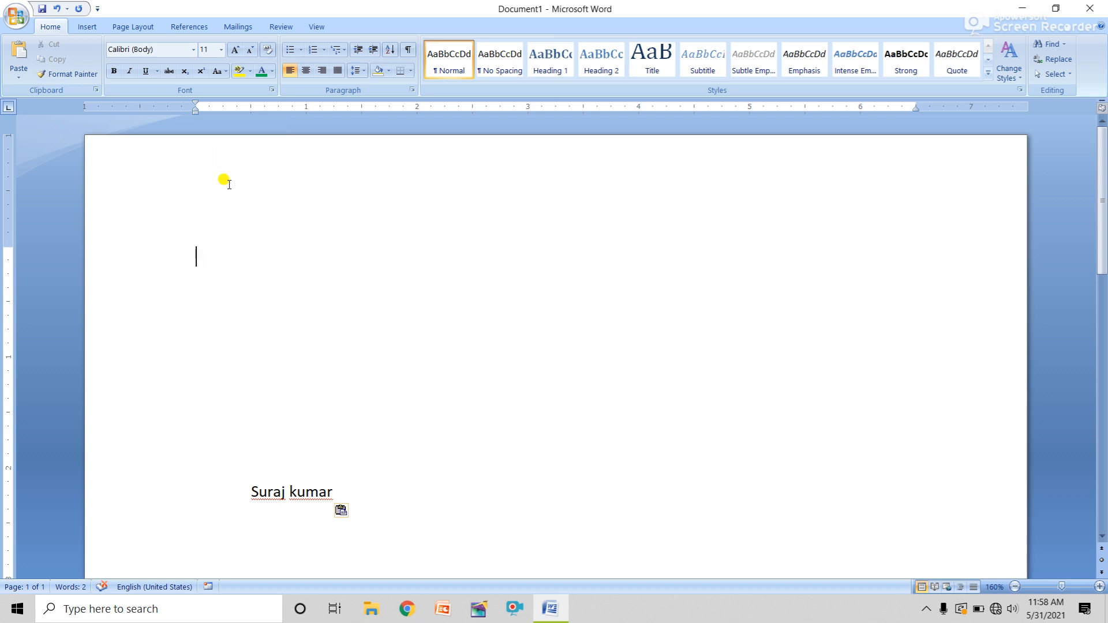
{"action": "left_click", "coordinate": [533, 494]}
Delete the pasted name and start a centred line in the middle of the page
{"action": "key", "text": "BackSpace"}
{"action": "key", "text": "BackSpace"}
{"action": "key", "text": "BackSpace"}
{"action": "key", "text": "BackSpace"}
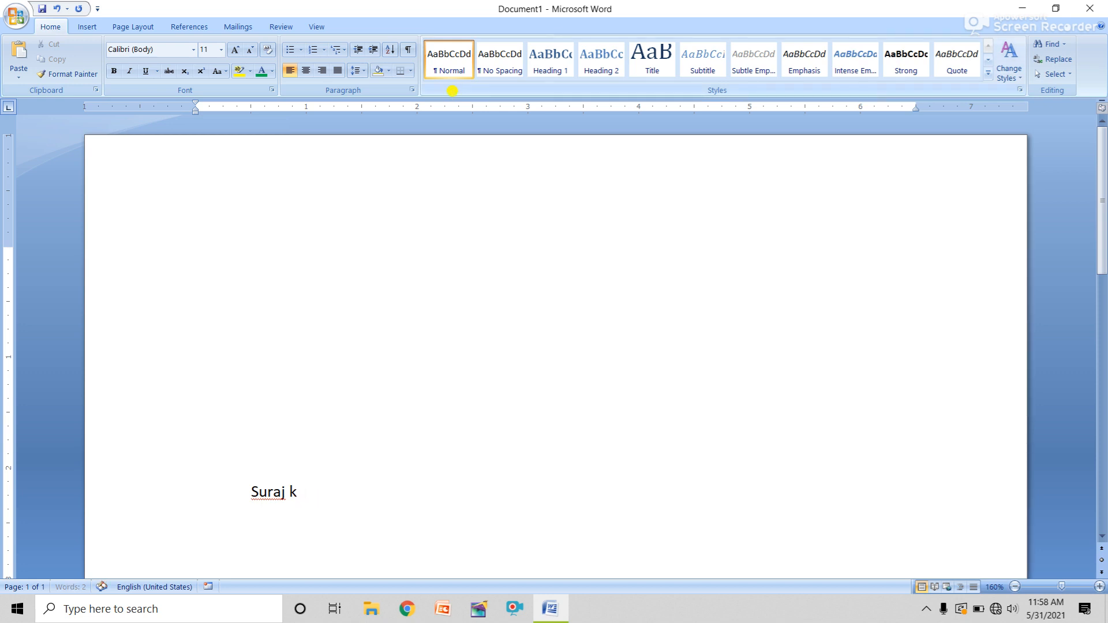
{"action": "key", "text": "BackSpace"}
{"action": "key", "text": "BackSpace"}
{"action": "key", "text": "BackSpace"}
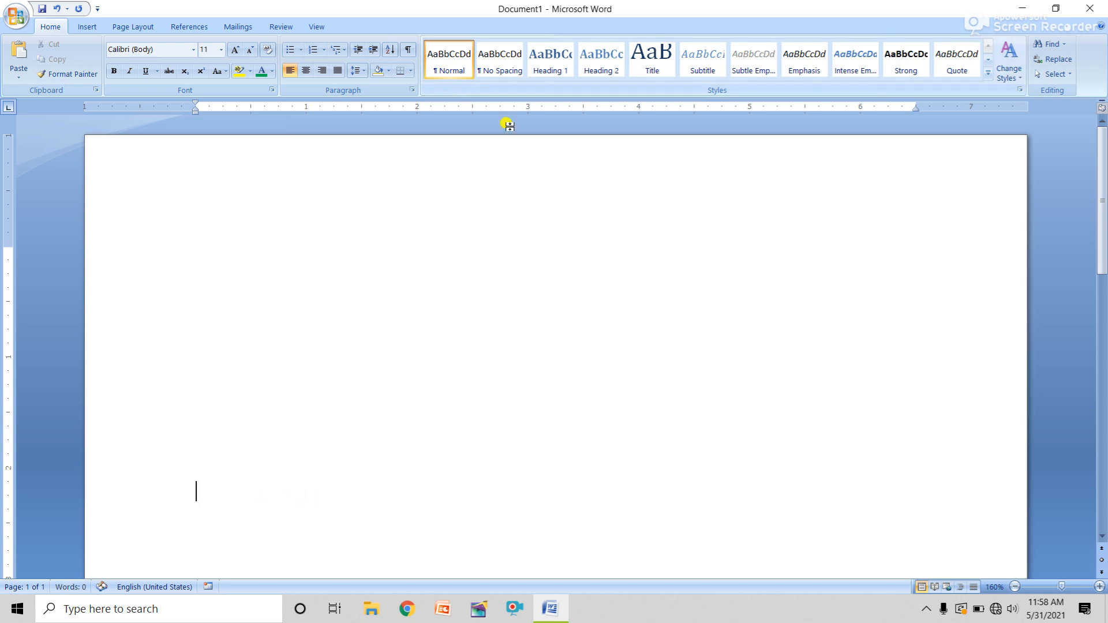
{"action": "double_click", "coordinate": [538, 297]}
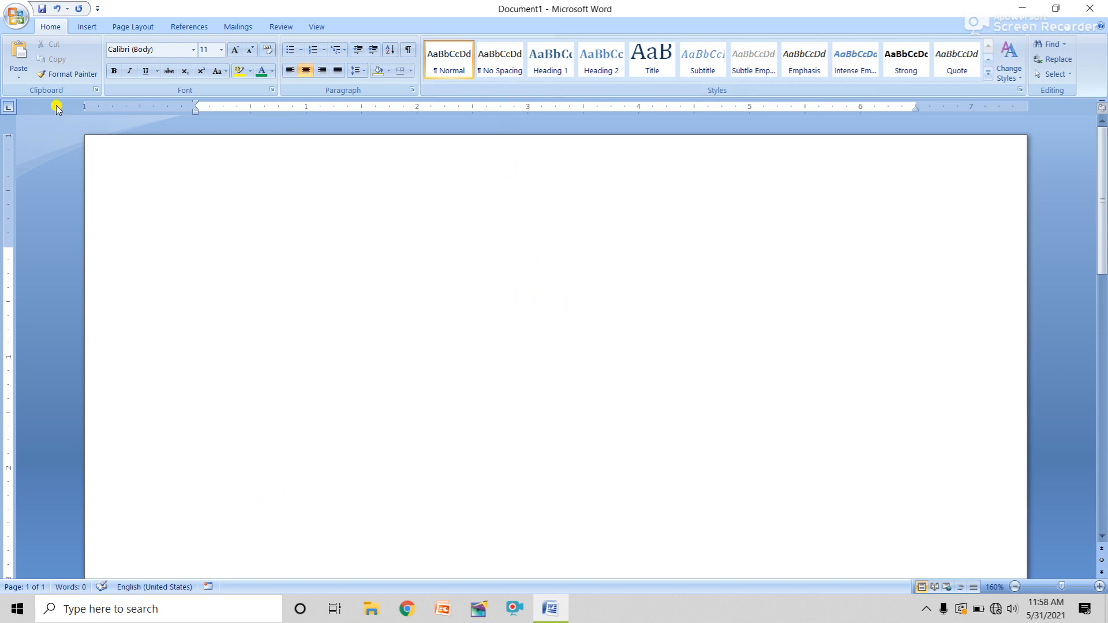
Paste the name on the centred line, then undo it to leave the line empty
{"action": "left_click", "coordinate": [18, 55]}
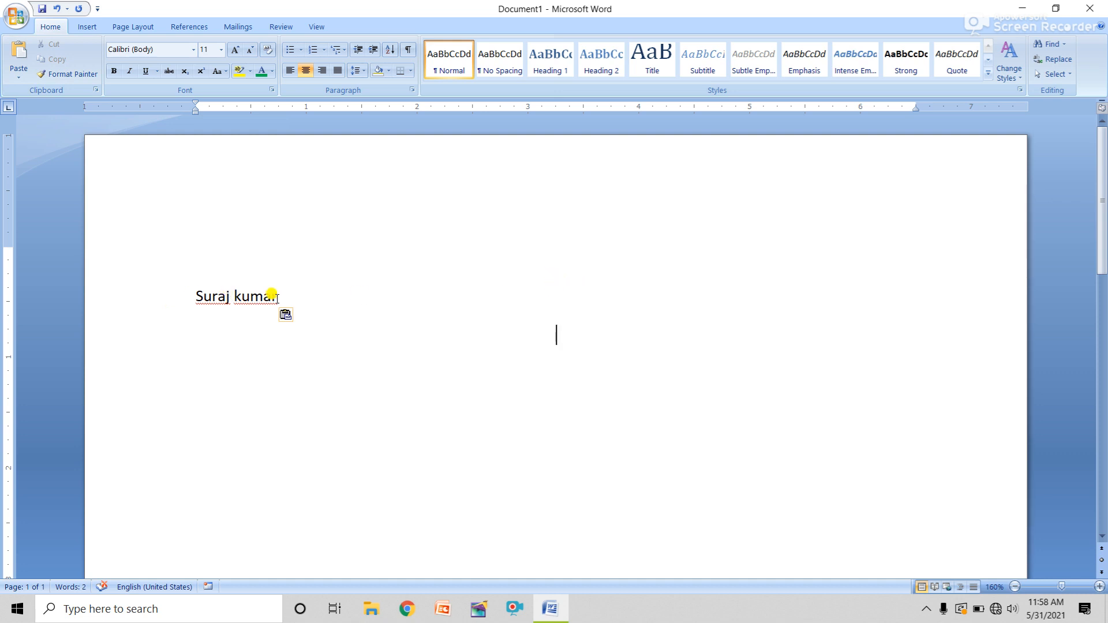
{"action": "left_click_drag", "start_coordinate": [277, 296], "coordinate": [169, 301]}
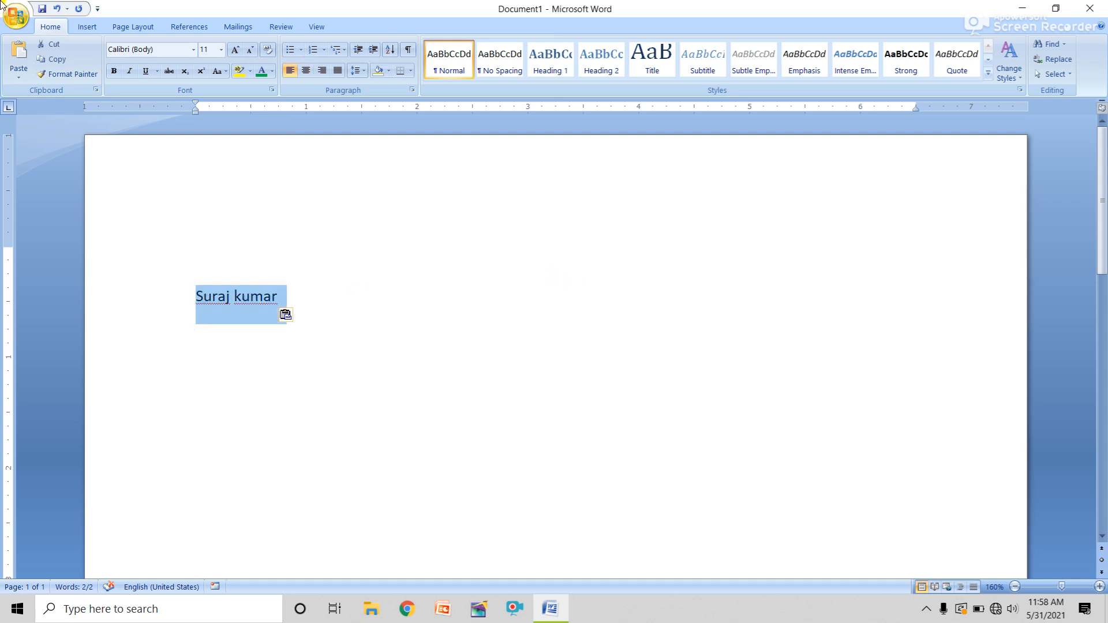
{"action": "key", "text": "ctrl+z"}
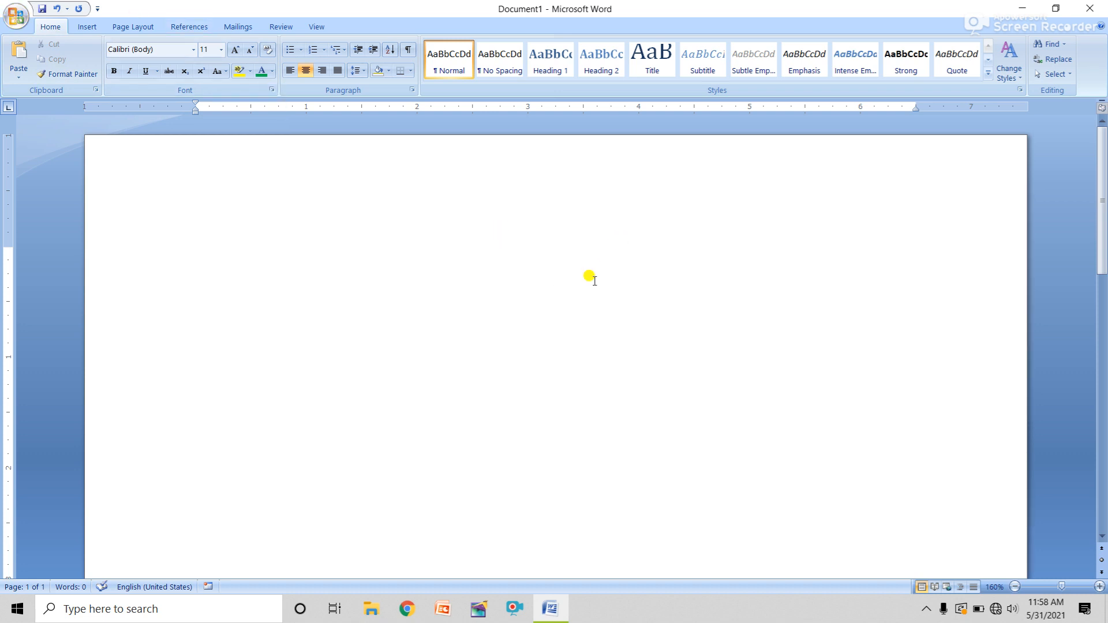
{"action": "double_click", "coordinate": [559, 296]}
{"action": "left_click", "coordinate": [557, 307]}
Add a new line, tab toward the page centre and paste the name there
{"action": "left_click", "coordinate": [224, 199]}
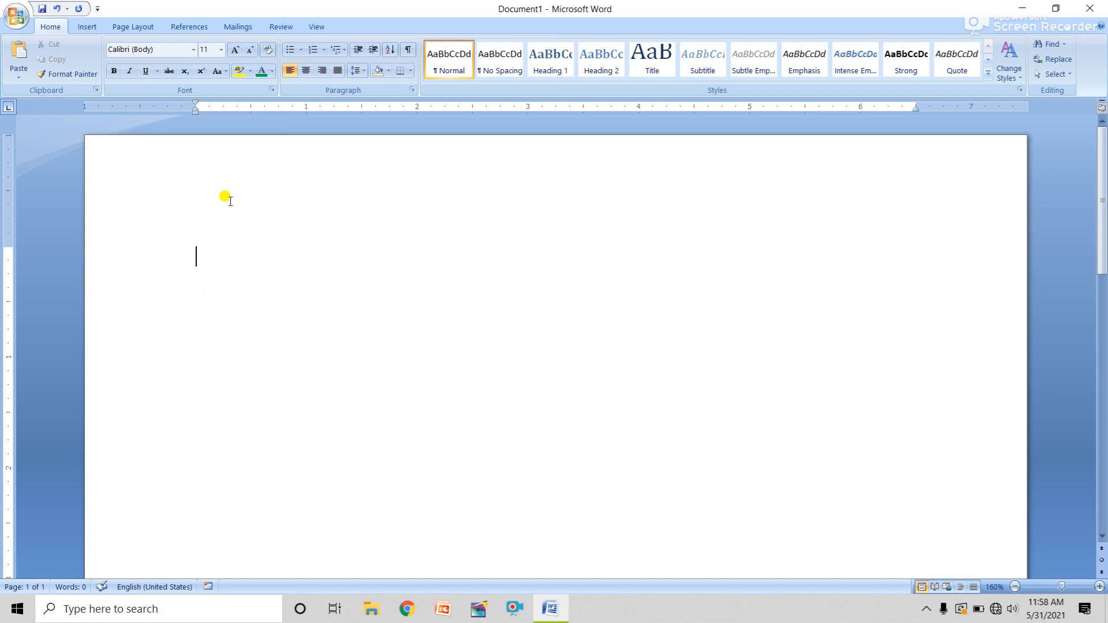
{"action": "key", "text": "Return"}
{"action": "key", "text": "Tab"}
{"action": "key", "text": "Tab"}
{"action": "key", "text": "BackSpace"}
{"action": "key", "text": "BackSpace"}
{"action": "key", "text": "BackSpace"}
{"action": "key", "text": "BackSpace"}
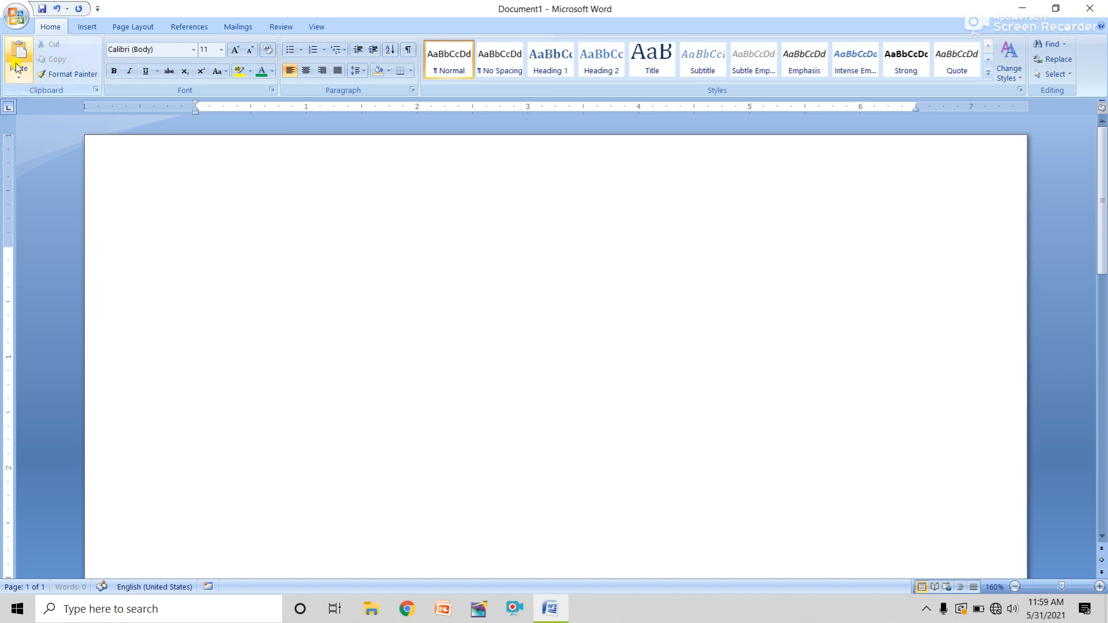
{"action": "left_click", "coordinate": [18, 57]}
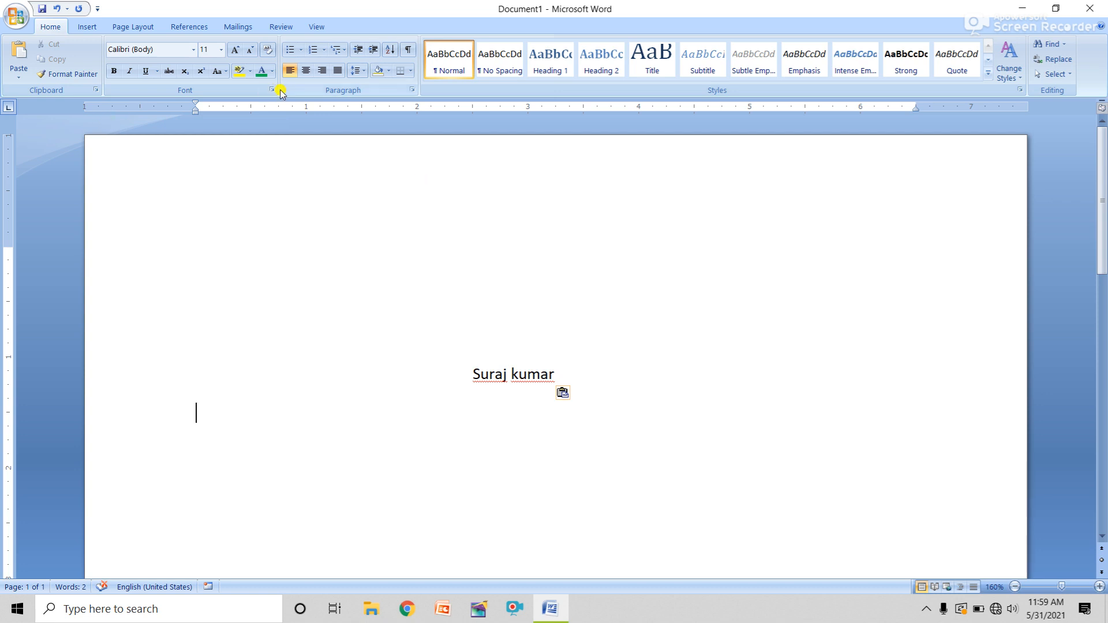
{"action": "left_click", "coordinate": [87, 27]}
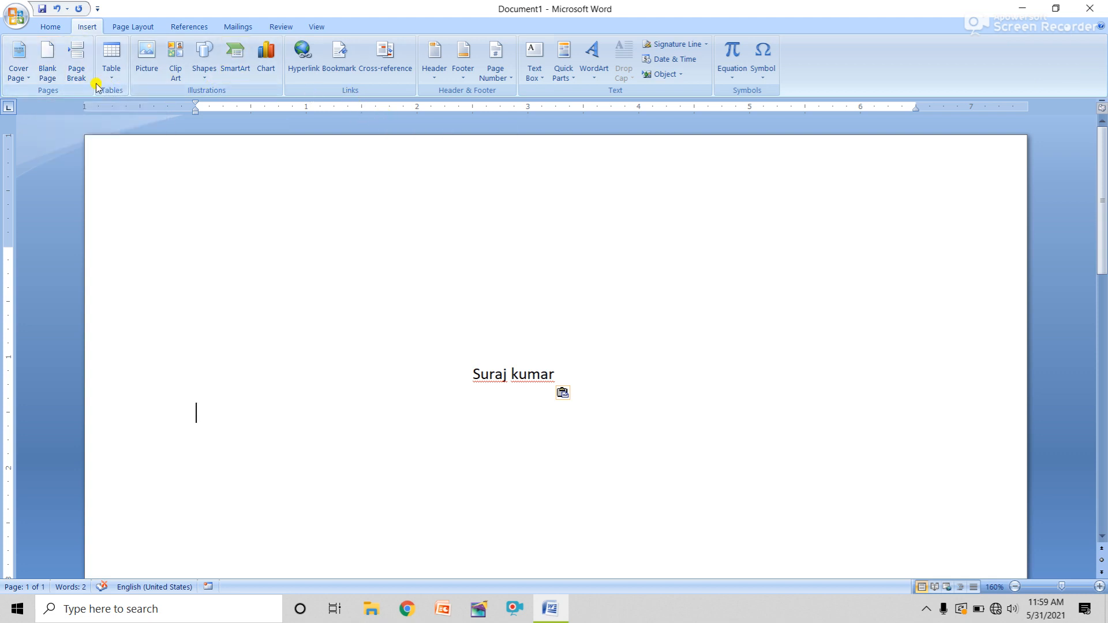
Draw a text box just above the centred name and paste the name into it
{"action": "left_click", "coordinate": [202, 68]}
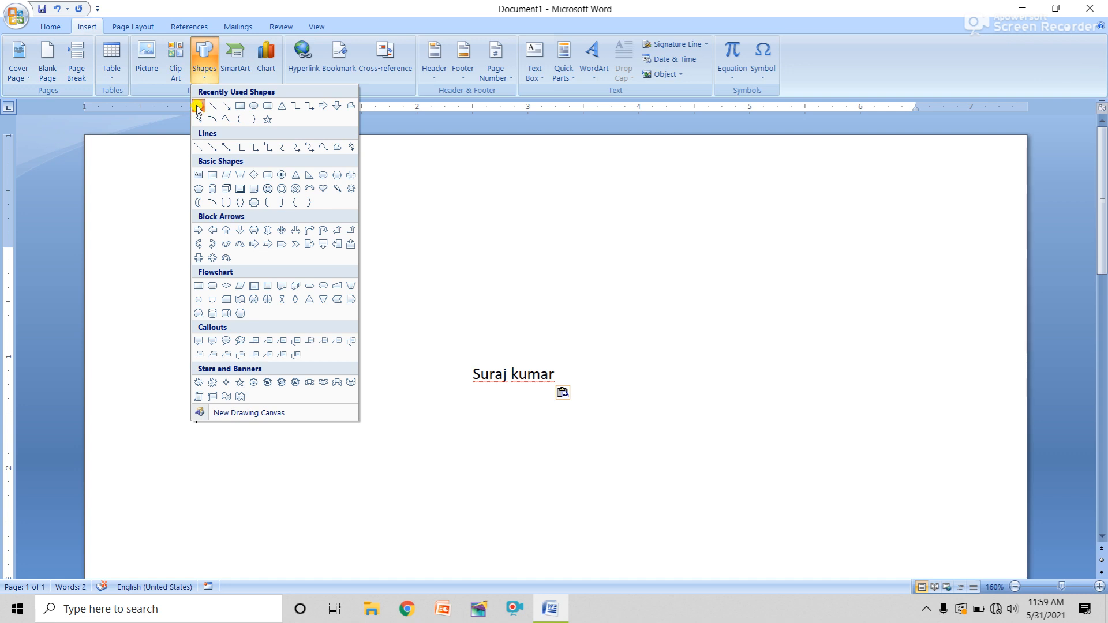
{"action": "left_click", "coordinate": [198, 106]}
{"action": "left_click_drag", "start_coordinate": [467, 307], "coordinate": [582, 360]}
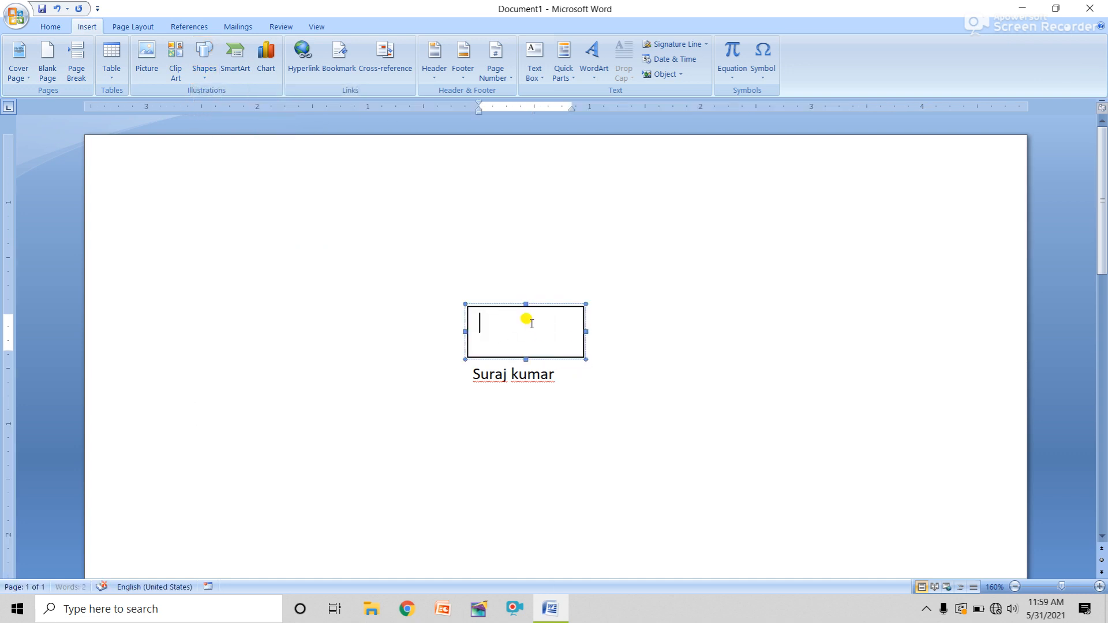
{"action": "left_click", "coordinate": [50, 26]}
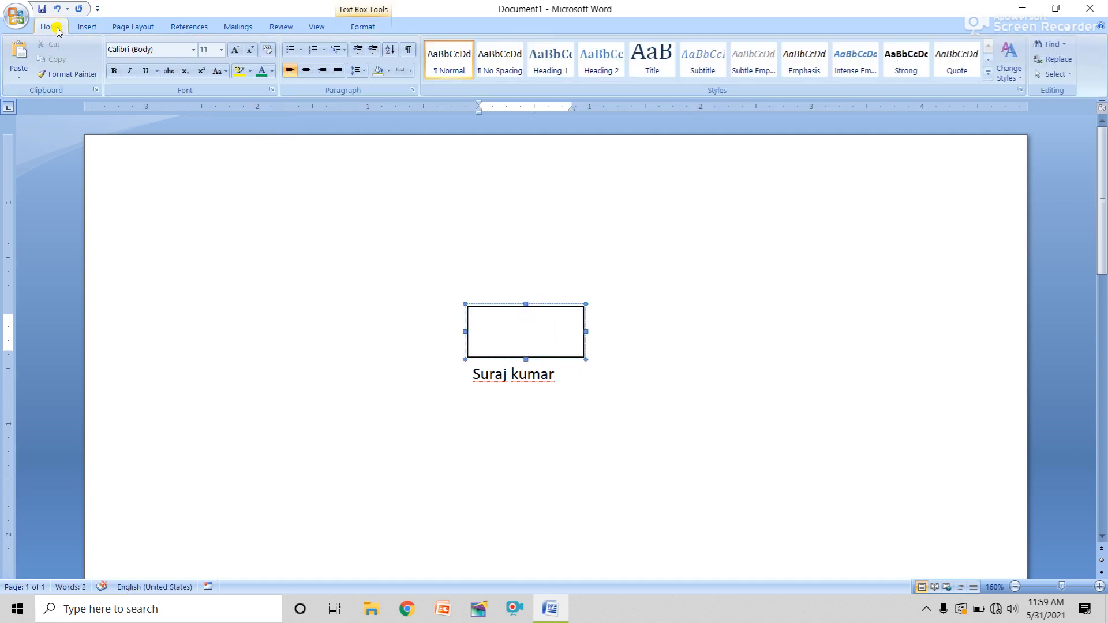
{"action": "left_click", "coordinate": [21, 53]}
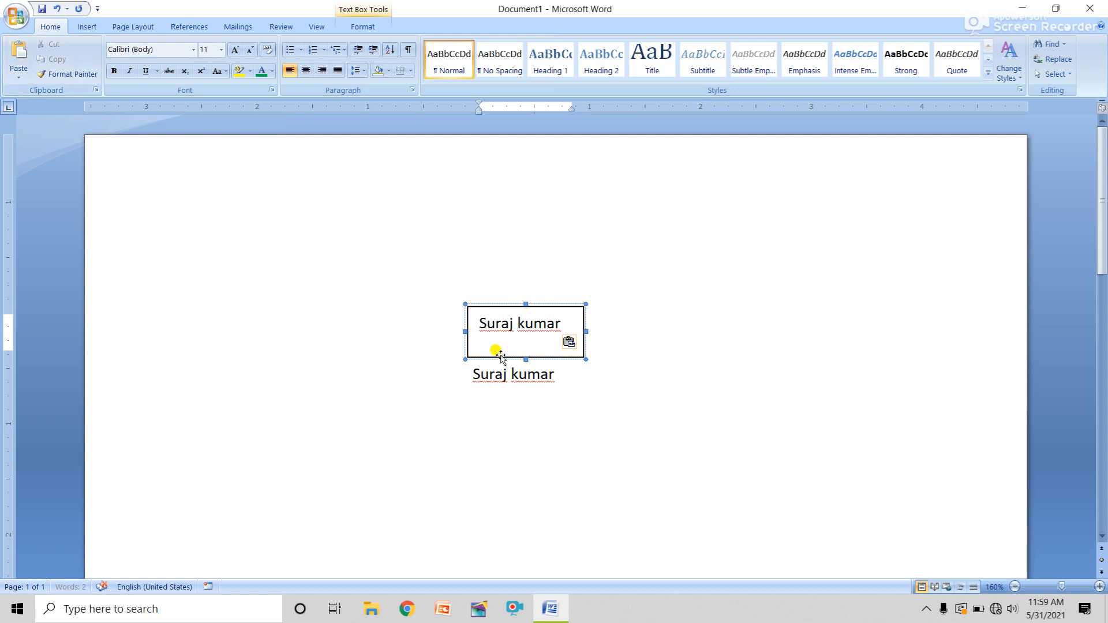
Draw a second text box to the right and paste the name into it
{"action": "left_click", "coordinate": [87, 27]}
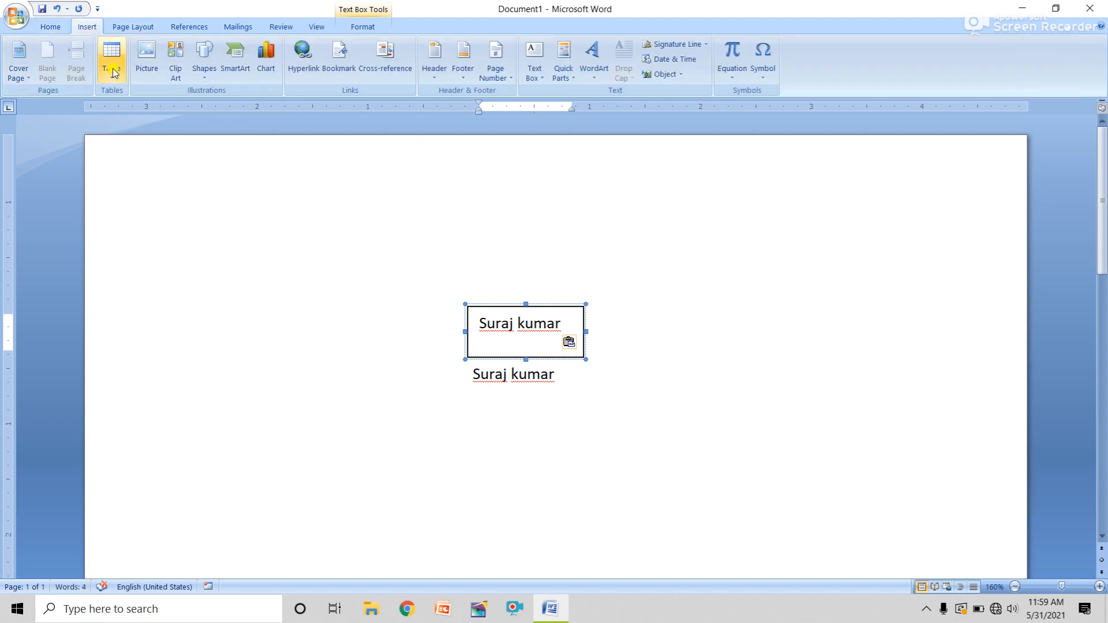
{"action": "left_click", "coordinate": [205, 69]}
{"action": "left_click", "coordinate": [197, 107]}
{"action": "left_click_drag", "start_coordinate": [758, 332], "coordinate": [896, 407]}
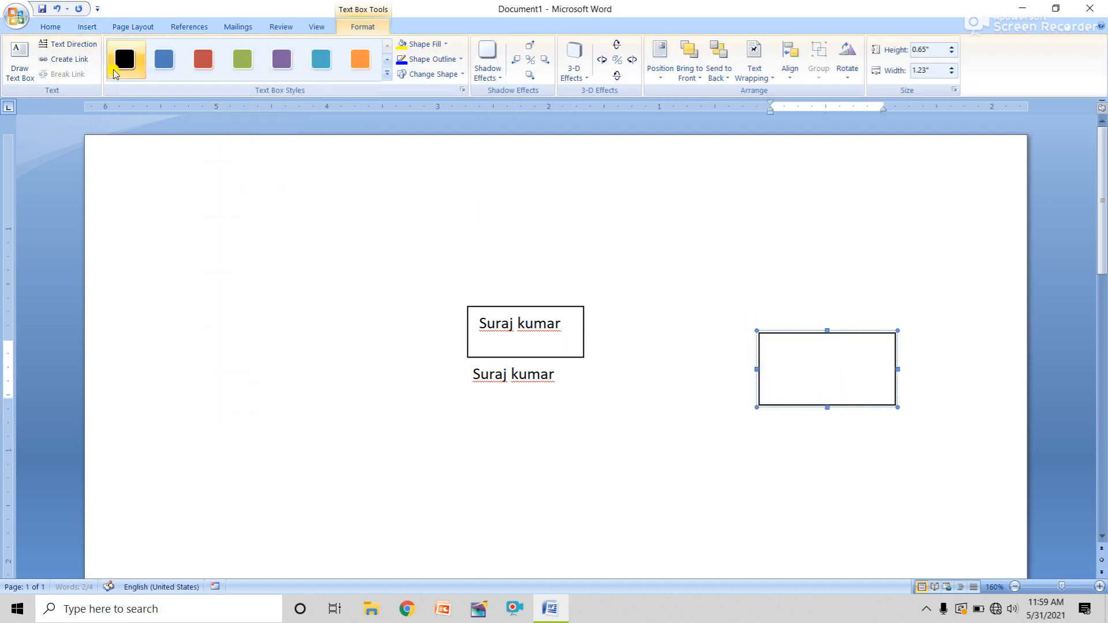
{"action": "left_click", "coordinate": [50, 26]}
{"action": "left_click", "coordinate": [19, 57]}
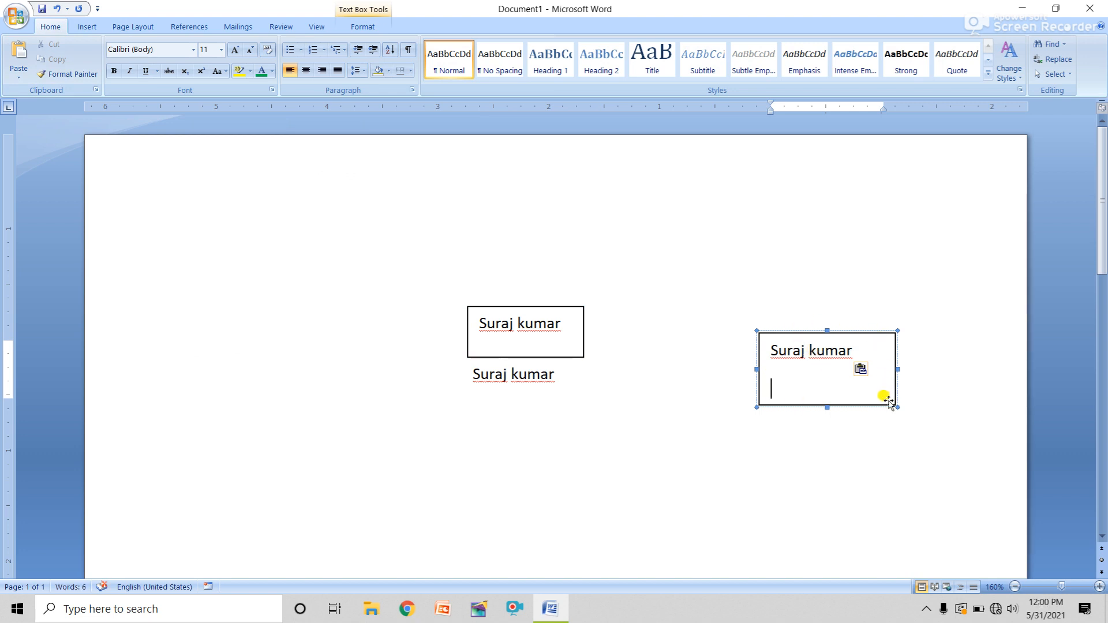
{"action": "left_click", "coordinate": [519, 396]}
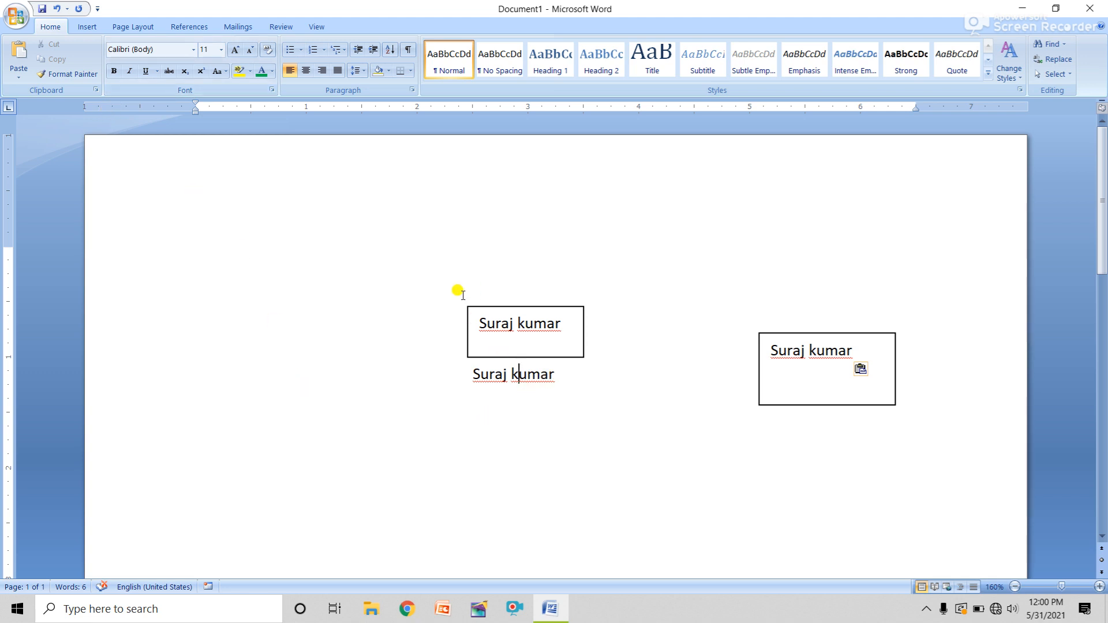
Clear the page, type the first name, copy it and paste a copy lower down
{"action": "key", "text": "ctrl+a"}
{"action": "key", "text": "Delete"}
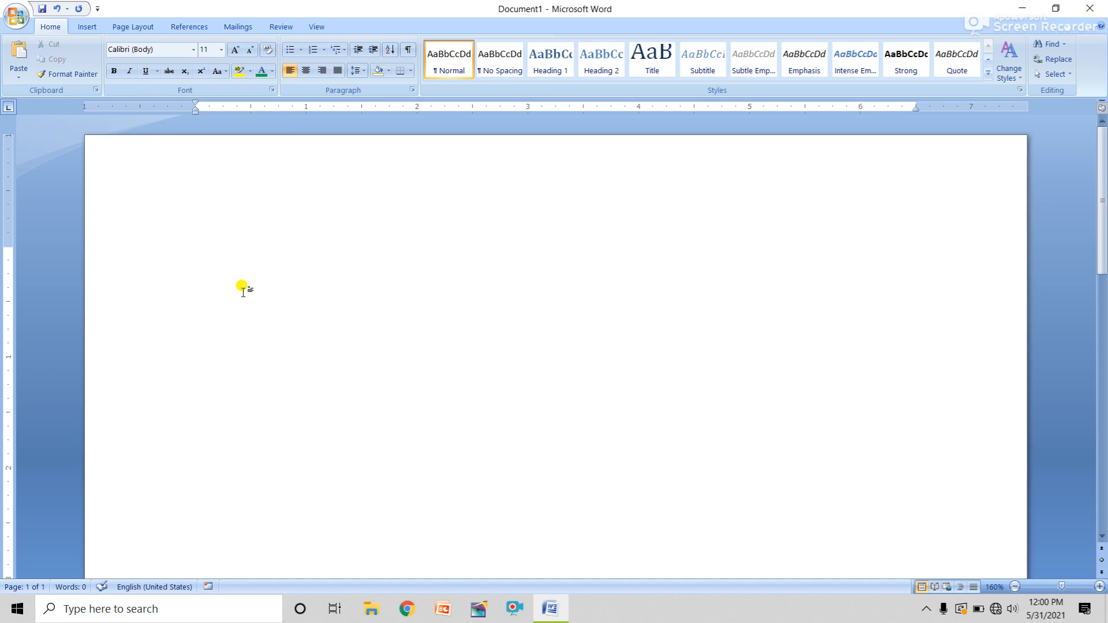
{"action": "type", "text": "suraj"}
{"action": "left_click_drag", "start_coordinate": [244, 270], "coordinate": [185, 270]}
{"action": "key", "text": "ctrl+c"}
{"action": "left_click", "coordinate": [55, 60]}
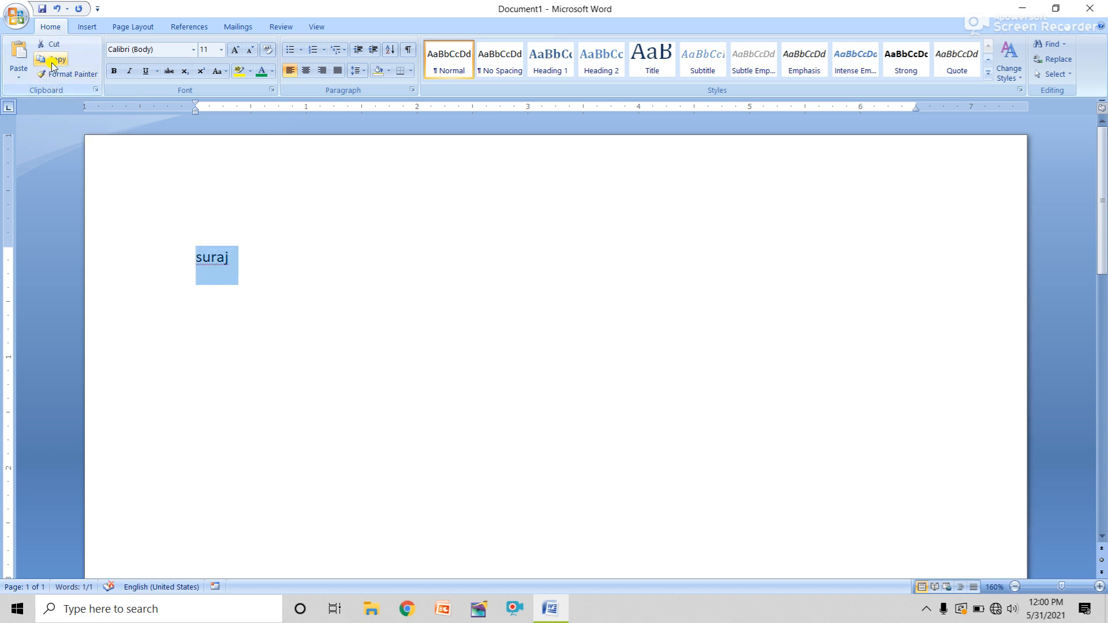
{"action": "left_click", "coordinate": [230, 286]}
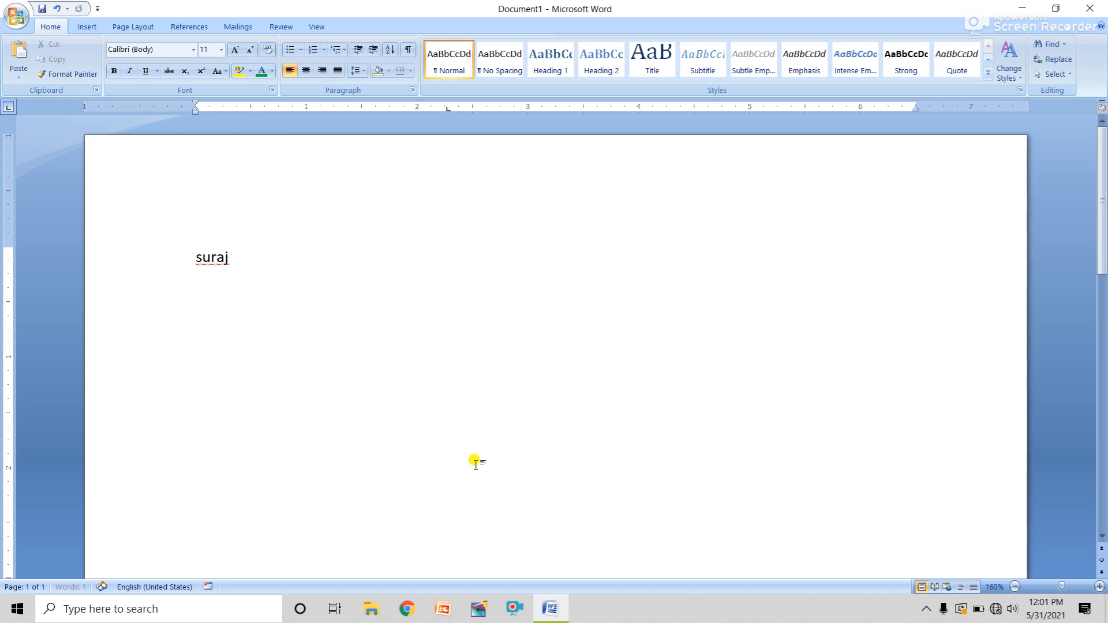
{"action": "double_click", "coordinate": [451, 411]}
{"action": "left_click", "coordinate": [19, 61]}
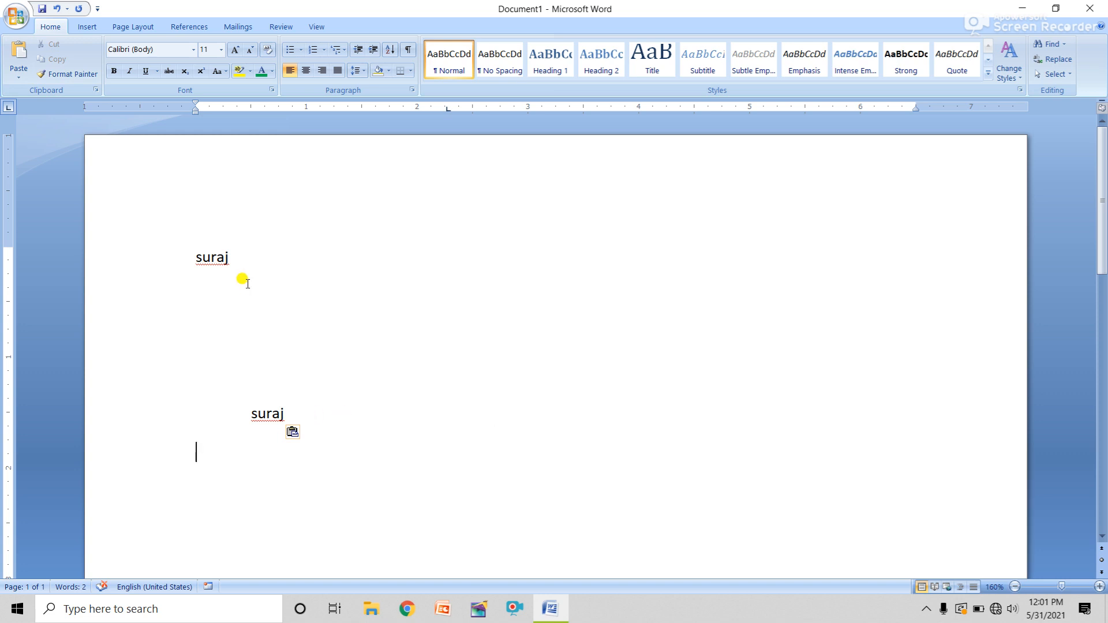
Paste the first name repeatedly until the first line shows it nine times, then select all
{"action": "left_click", "coordinate": [231, 258]}
{"action": "left_click", "coordinate": [19, 55]}
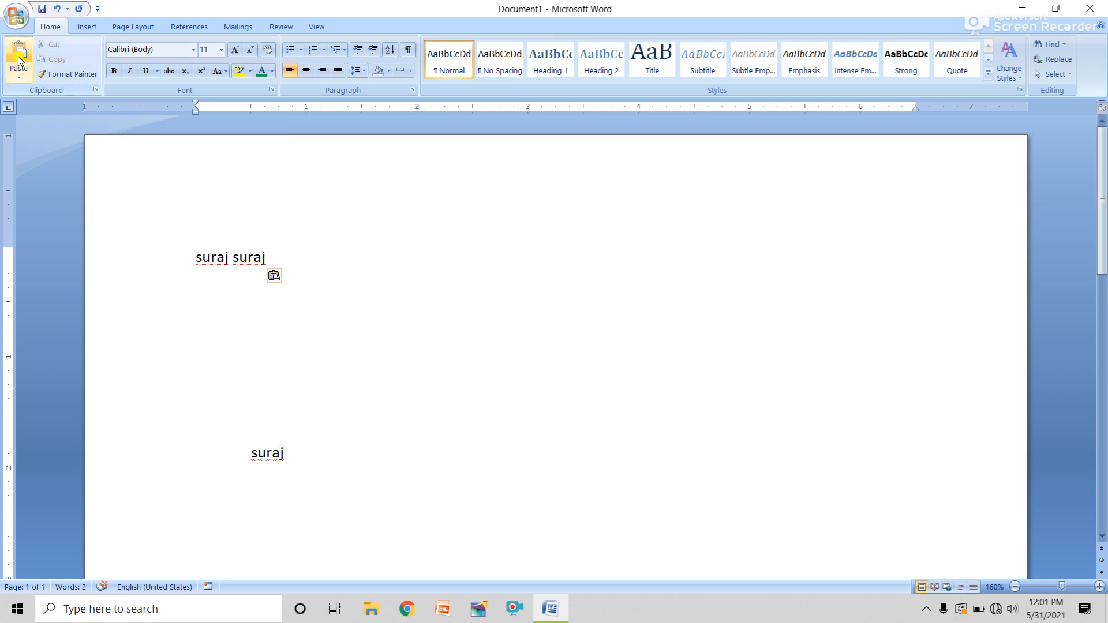
{"action": "left_click", "coordinate": [19, 55]}
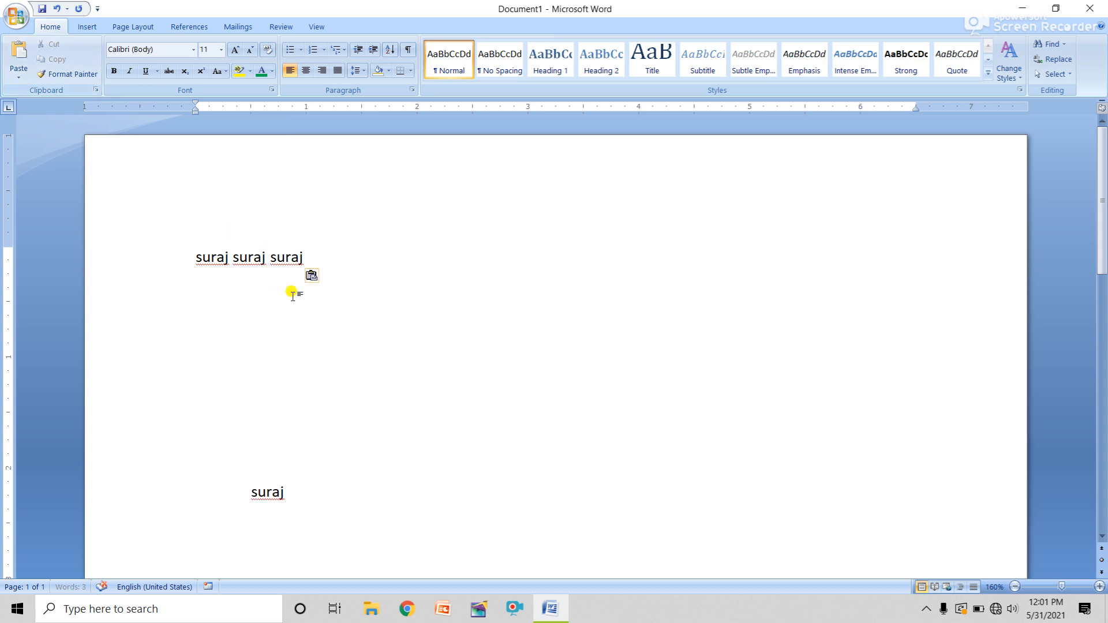
{"action": "left_click", "coordinate": [19, 58]}
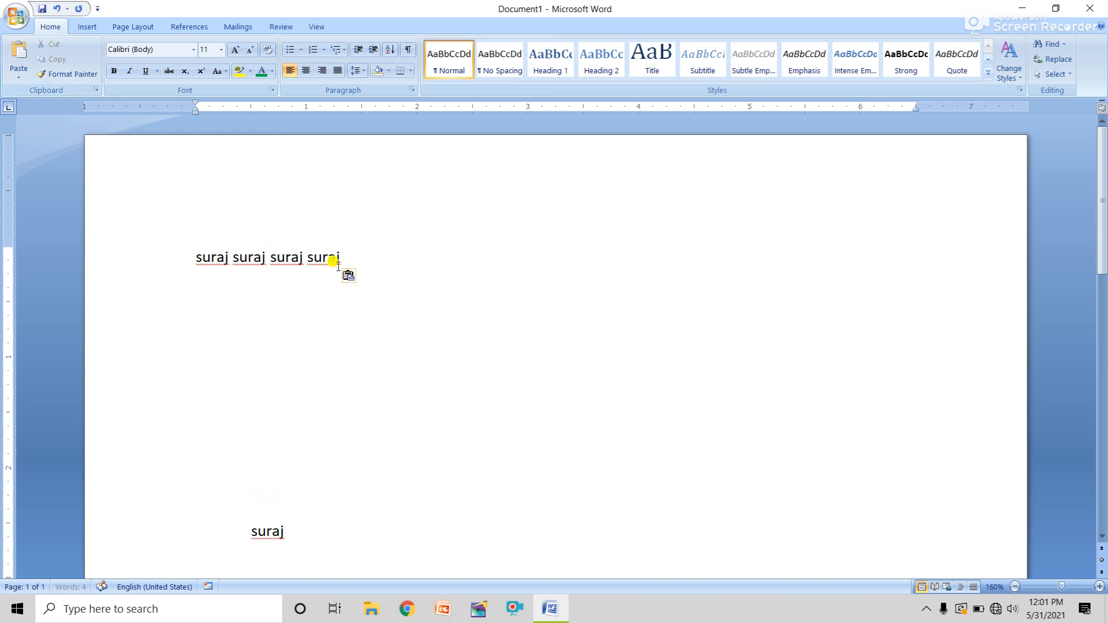
{"action": "left_click", "coordinate": [21, 58]}
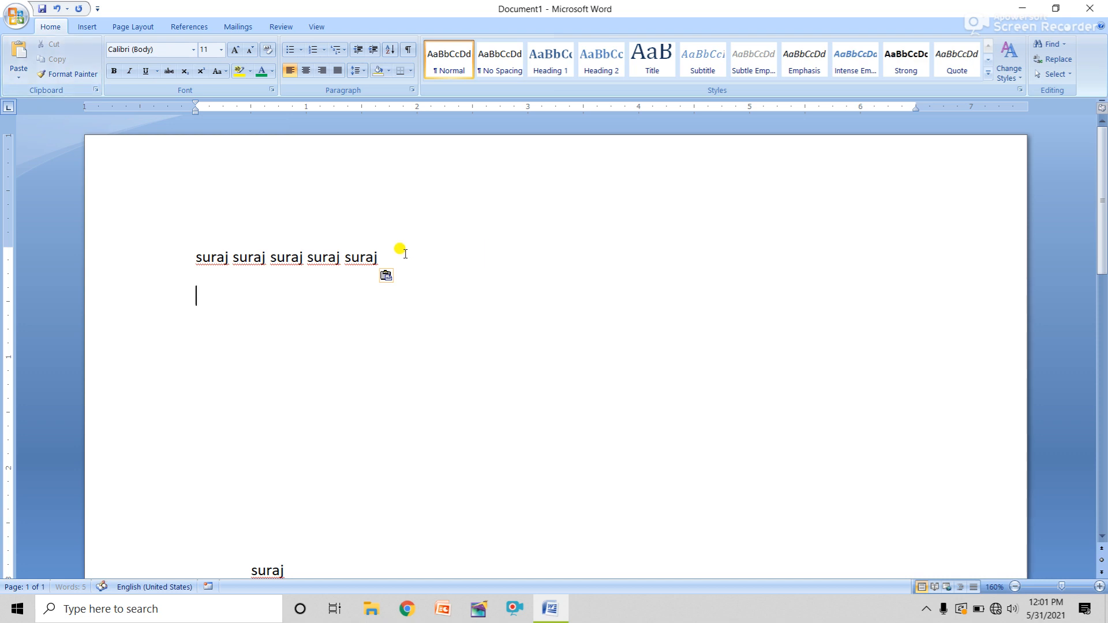
{"action": "left_click", "coordinate": [32, 69]}
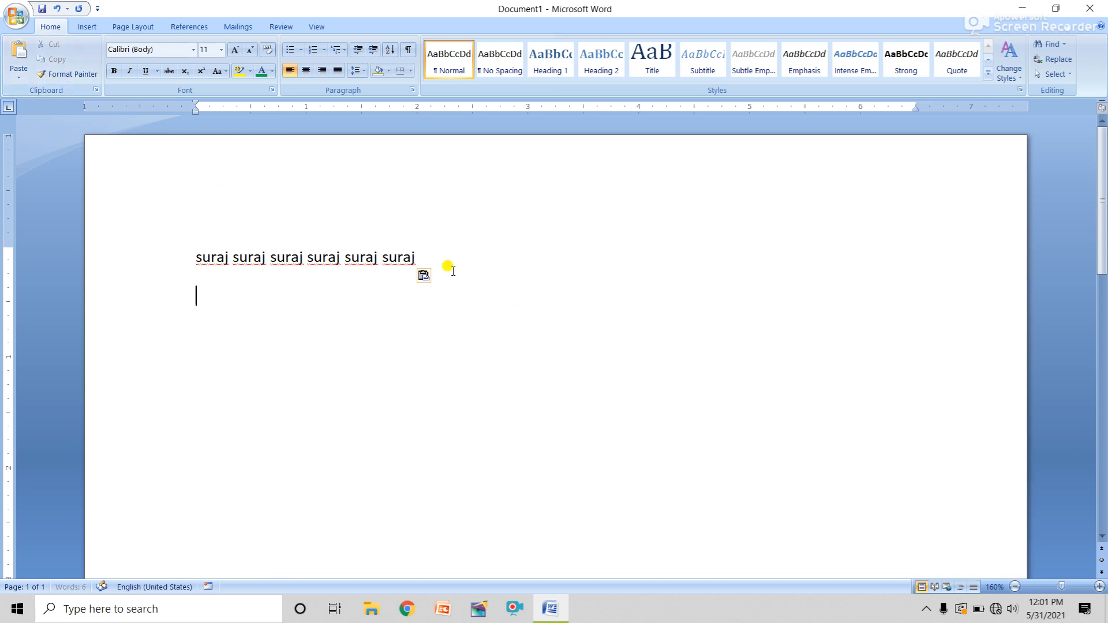
{"action": "left_click", "coordinate": [413, 256]}
{"action": "left_click", "coordinate": [19, 58]}
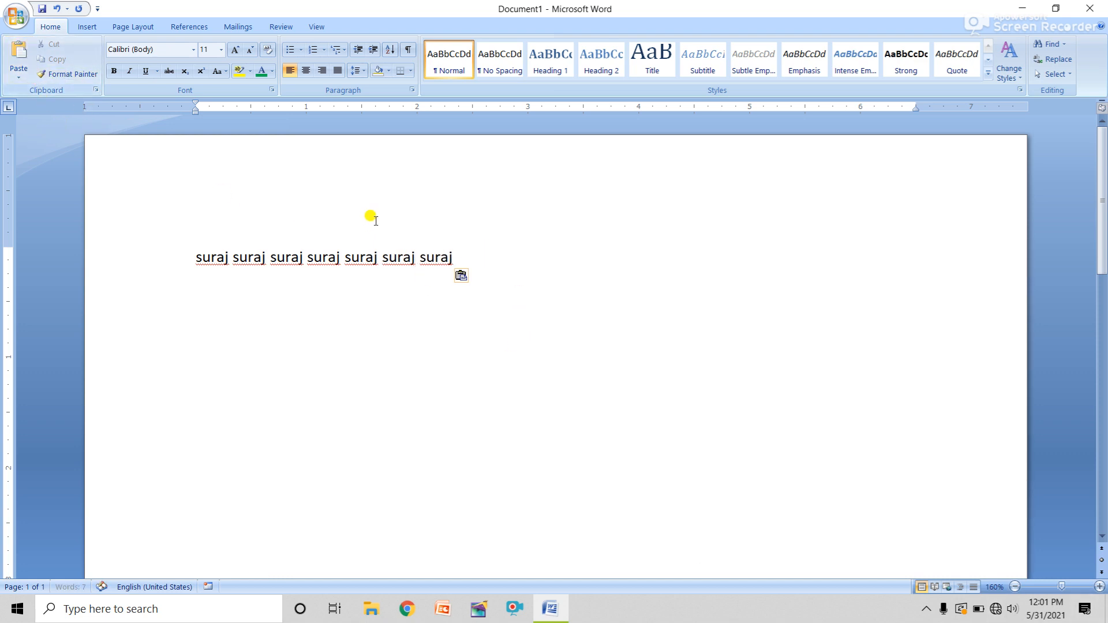
{"action": "left_click", "coordinate": [19, 58]}
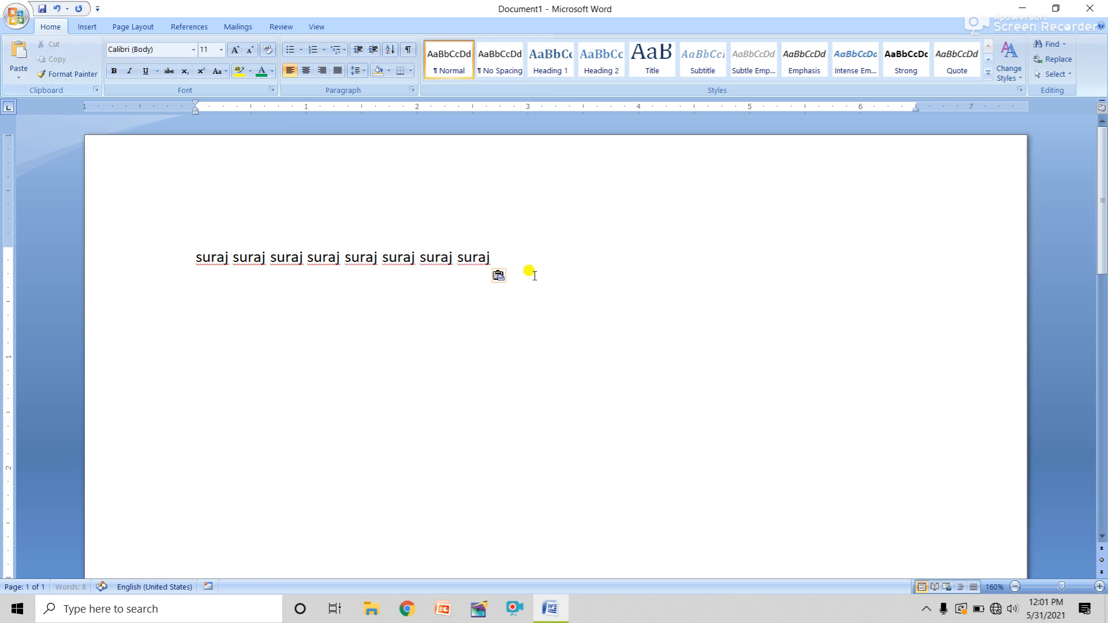
{"action": "left_click", "coordinate": [492, 257]}
{"action": "left_click", "coordinate": [19, 57]}
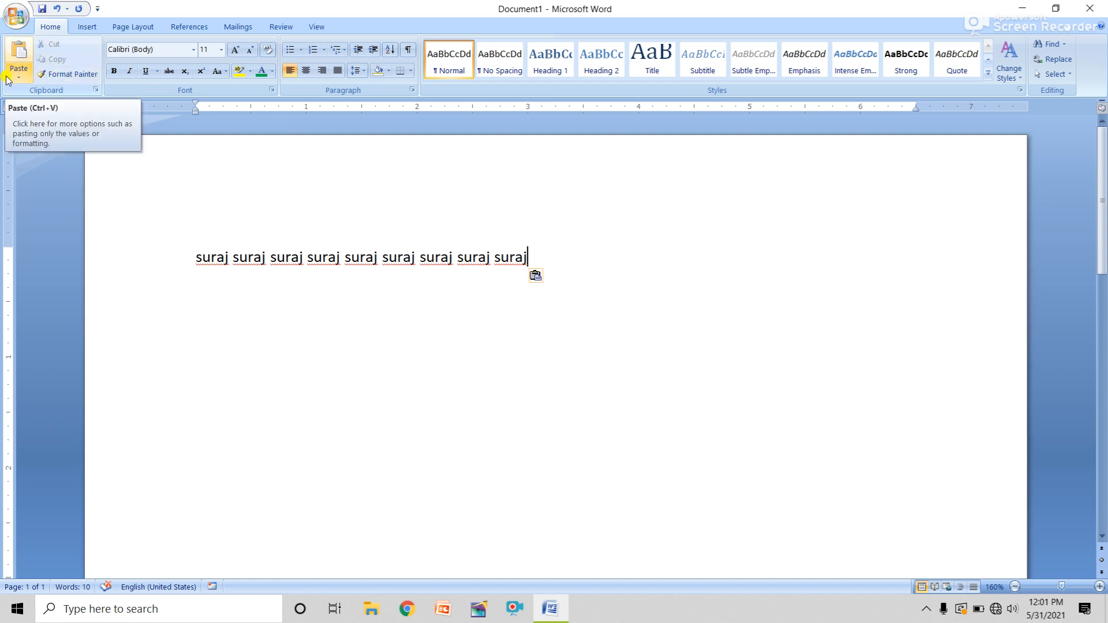
{"action": "left_click", "coordinate": [69, 75]}
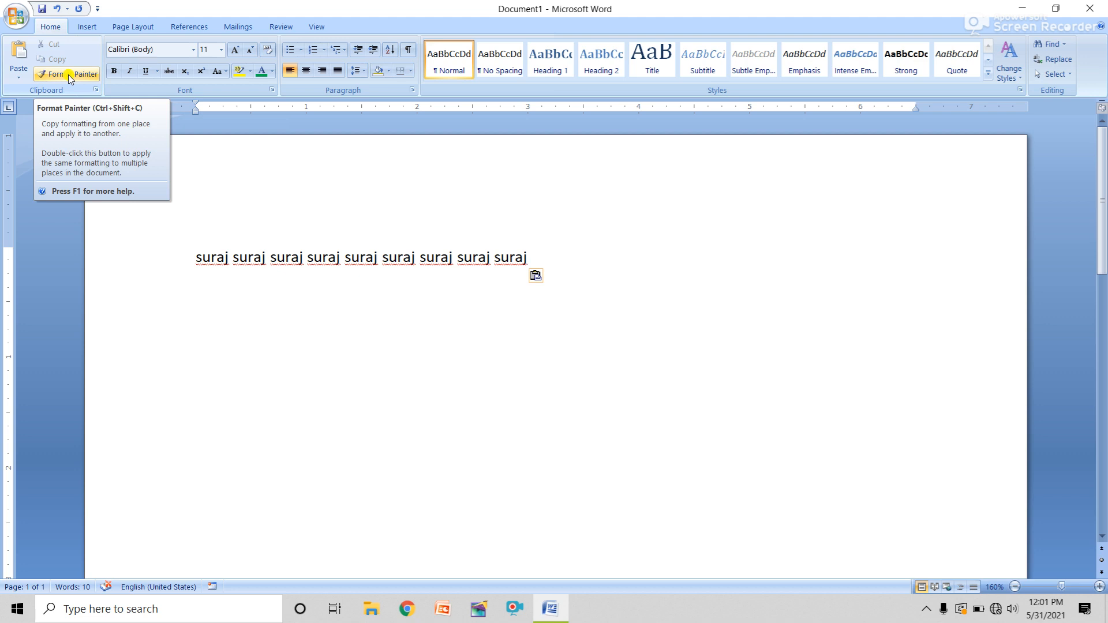
{"action": "key", "text": "ctrl+a"}
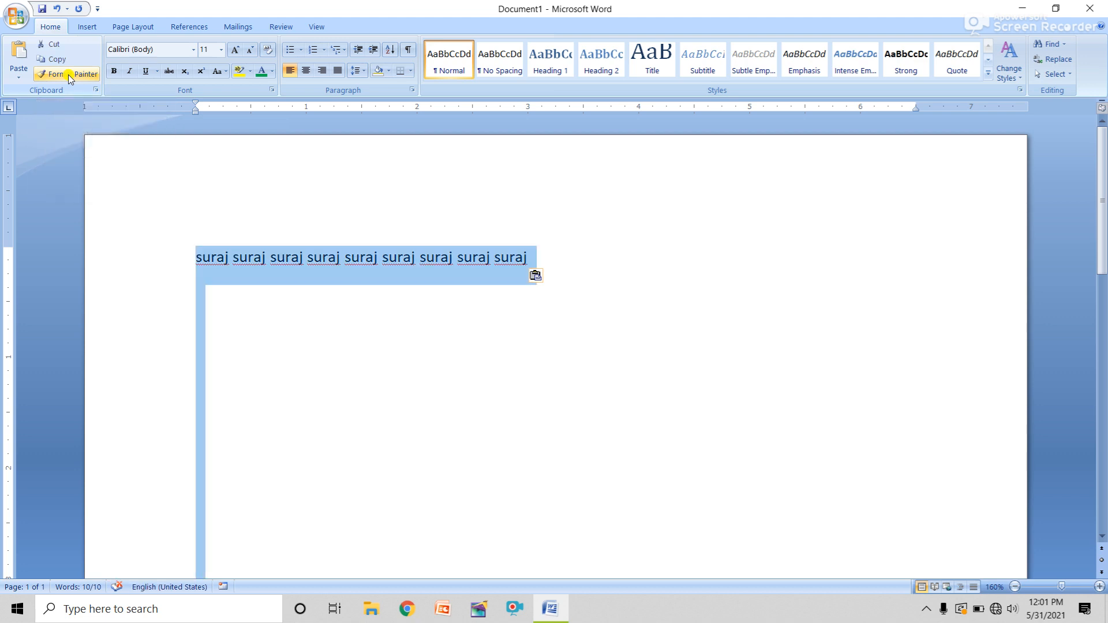
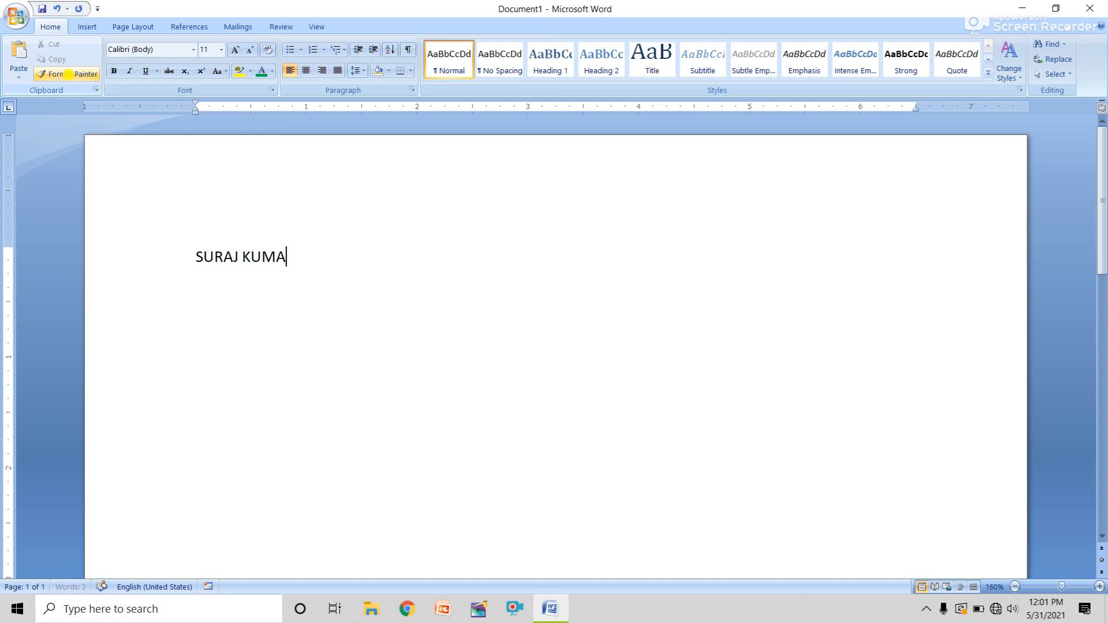
Replace all text with the full name in capitals, then copy and paste it to fill four lines
{"action": "key", "text": "ctrl+a"}
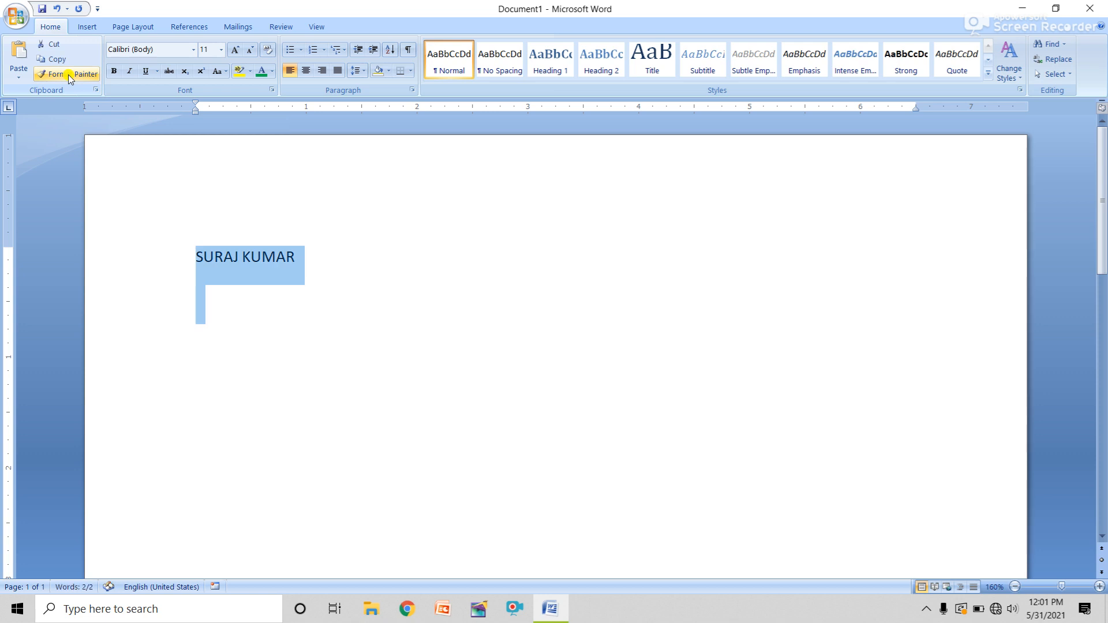
{"action": "key", "text": "ctrl+c"}
{"action": "key", "text": "ctrl+v"}
{"action": "key", "text": "ctrl+v"}
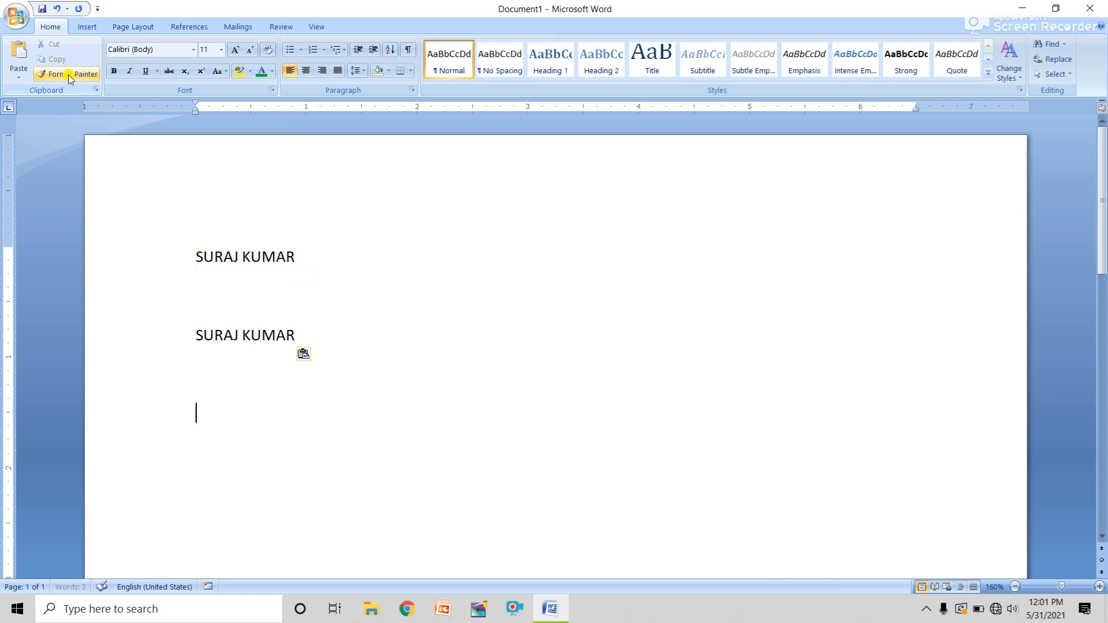
{"action": "key", "text": "ctrl+v"}
{"action": "key", "text": "ctrl+v"}
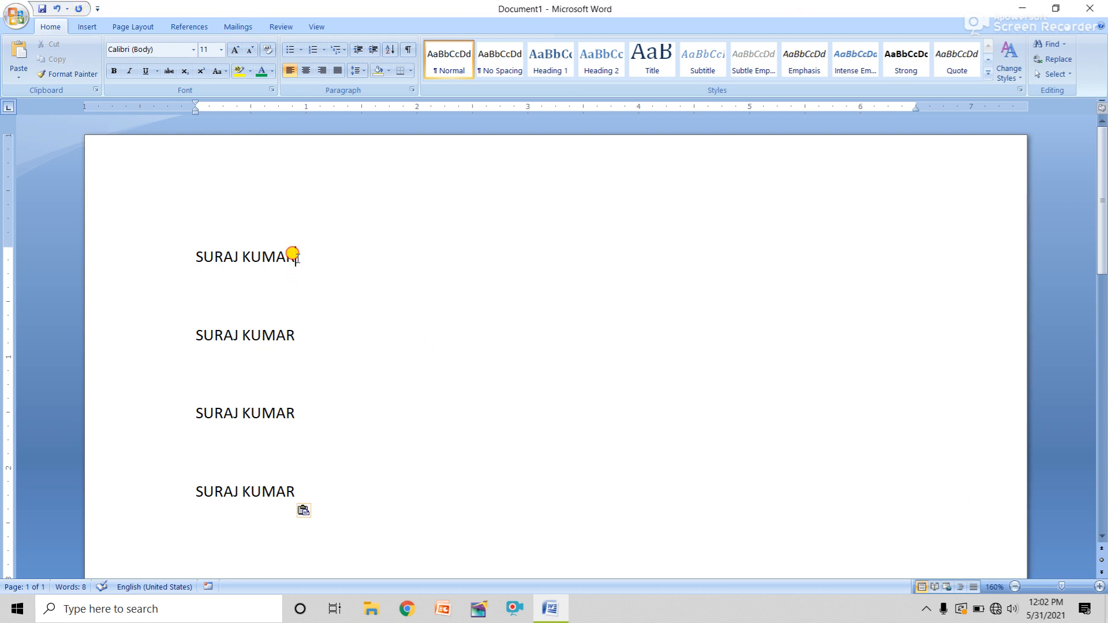
{"action": "left_click_drag", "start_coordinate": [293, 256], "coordinate": [197, 258]}
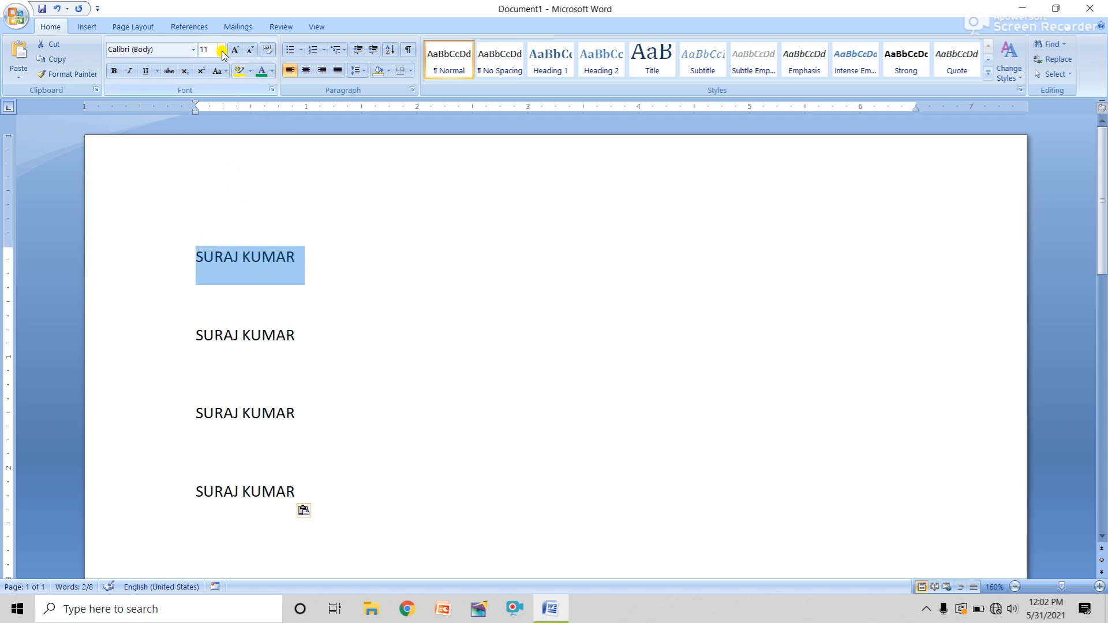
Make the first name line red and copy that red formatting onto the second line with Format Painter
{"action": "left_click", "coordinate": [271, 71]}
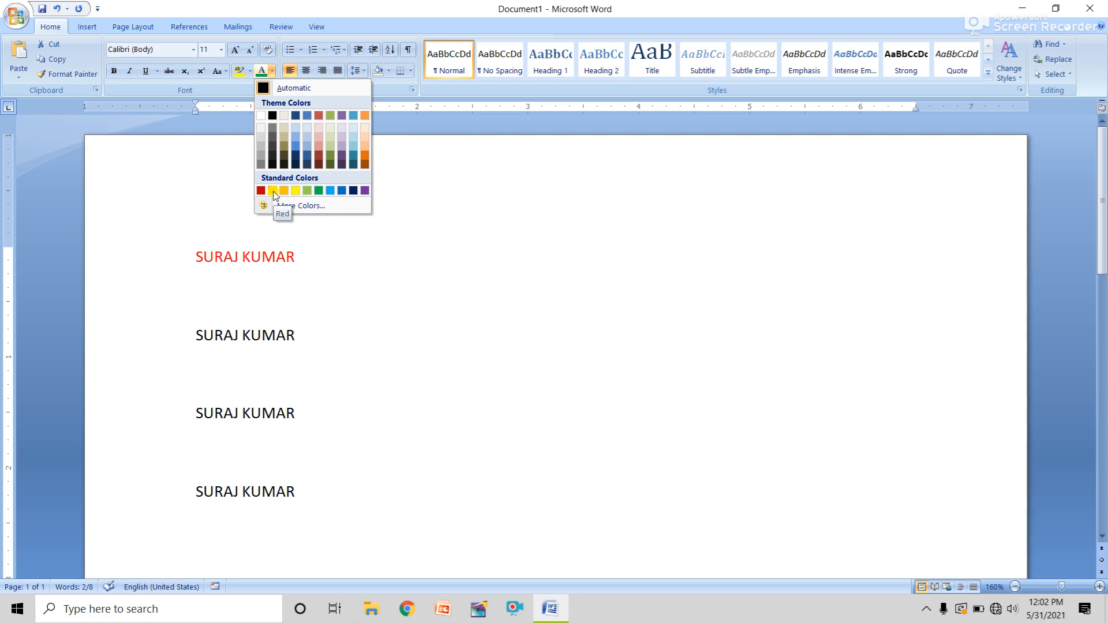
{"action": "left_click", "coordinate": [273, 191]}
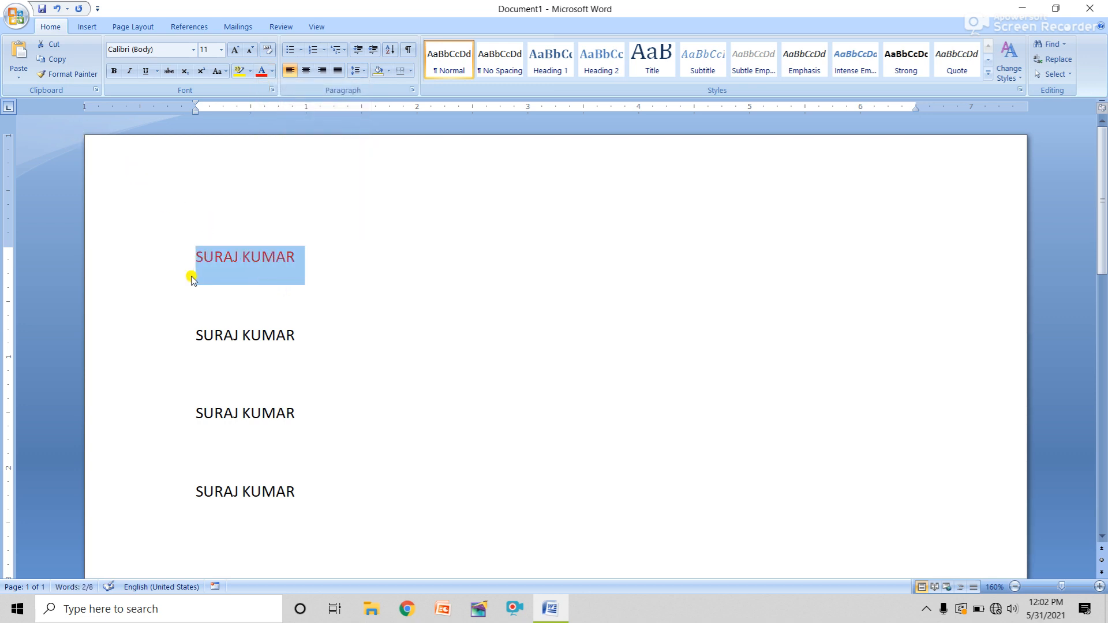
{"action": "left_click", "coordinate": [70, 77]}
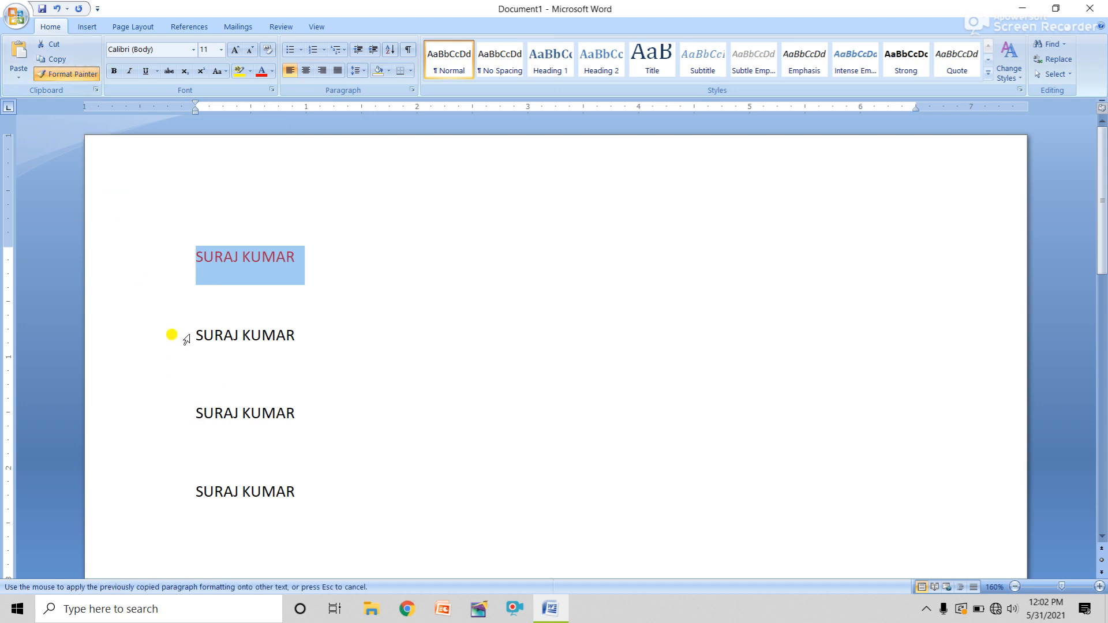
{"action": "left_click_drag", "start_coordinate": [192, 335], "coordinate": [300, 347]}
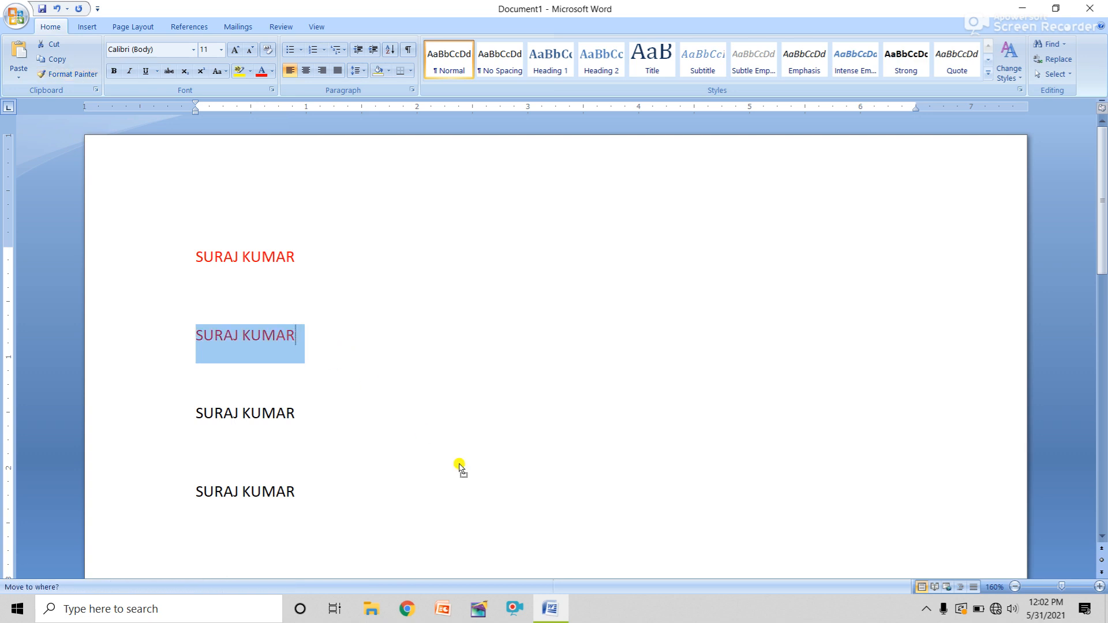
{"action": "left_click", "coordinate": [300, 351]}
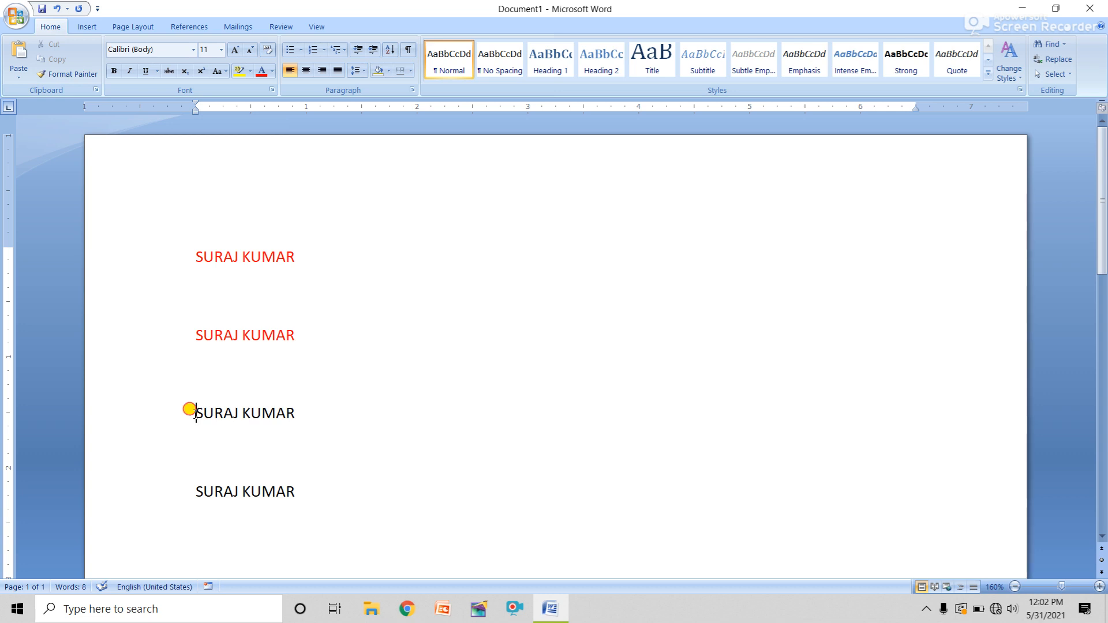
{"action": "left_click_drag", "start_coordinate": [191, 411], "coordinate": [304, 416]}
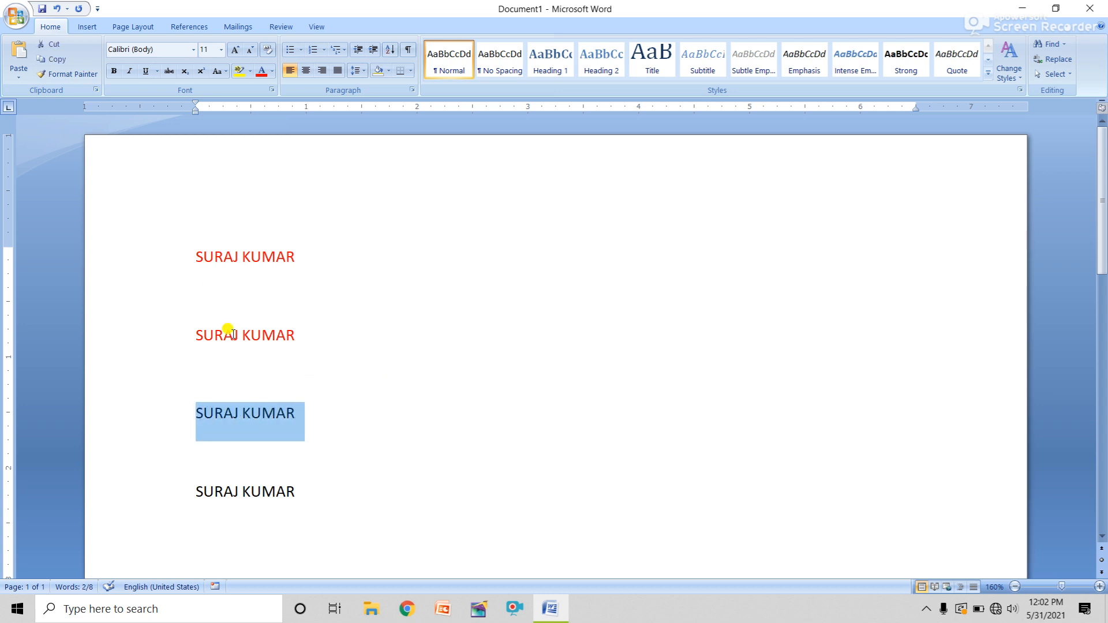
Set the third name line to 24 pt and paint that black style onto the first line
{"action": "left_click", "coordinate": [222, 50]}
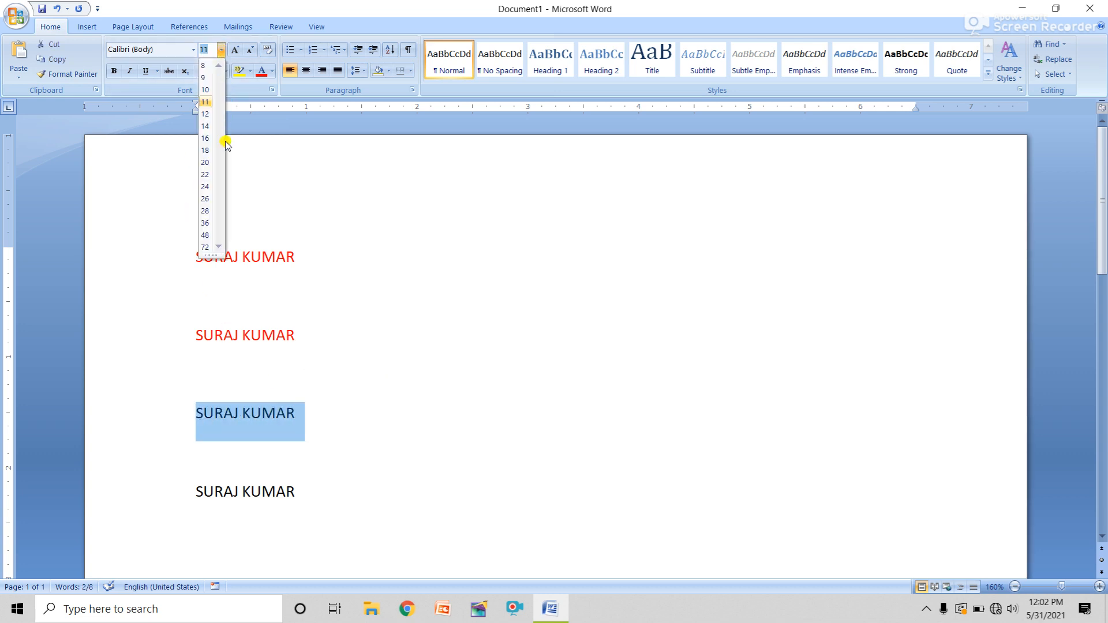
{"action": "left_click", "coordinate": [205, 187]}
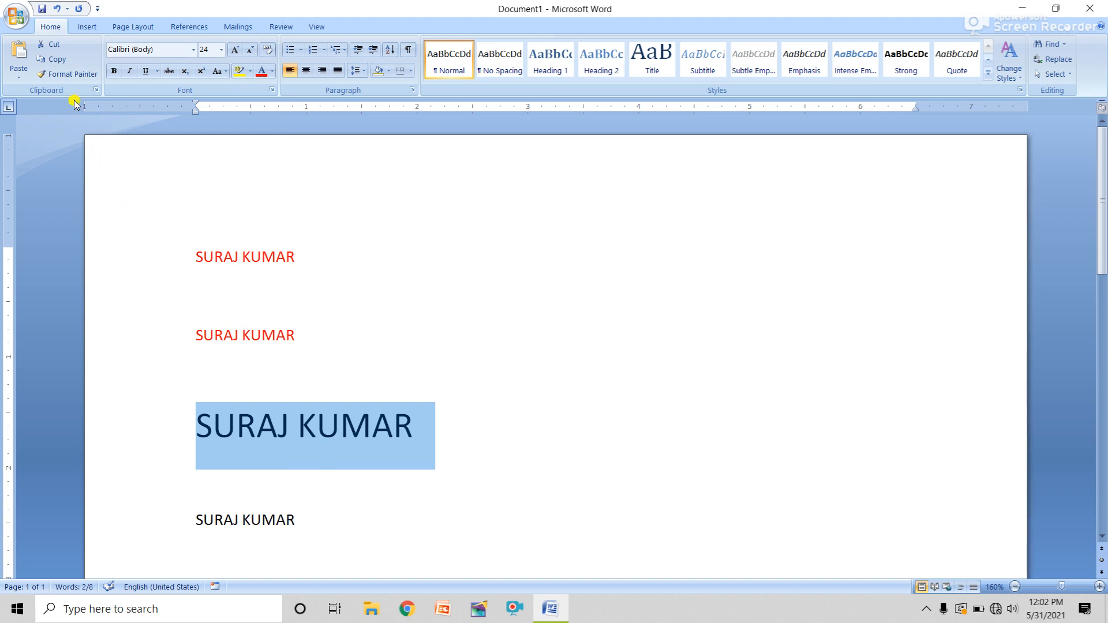
{"action": "left_click", "coordinate": [64, 74]}
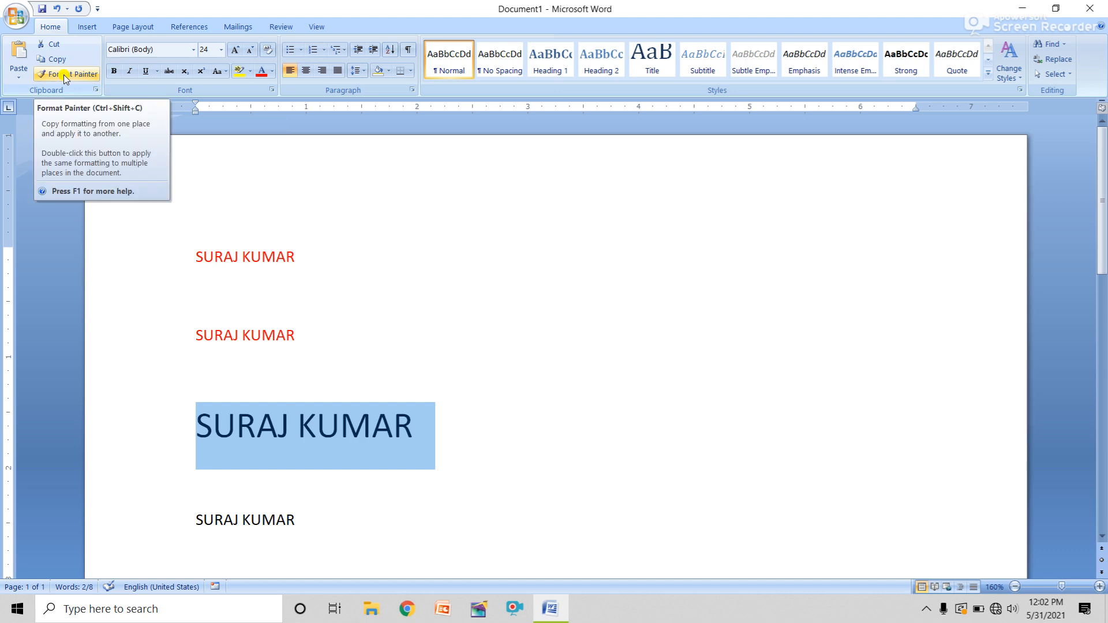
{"action": "left_click", "coordinate": [64, 75]}
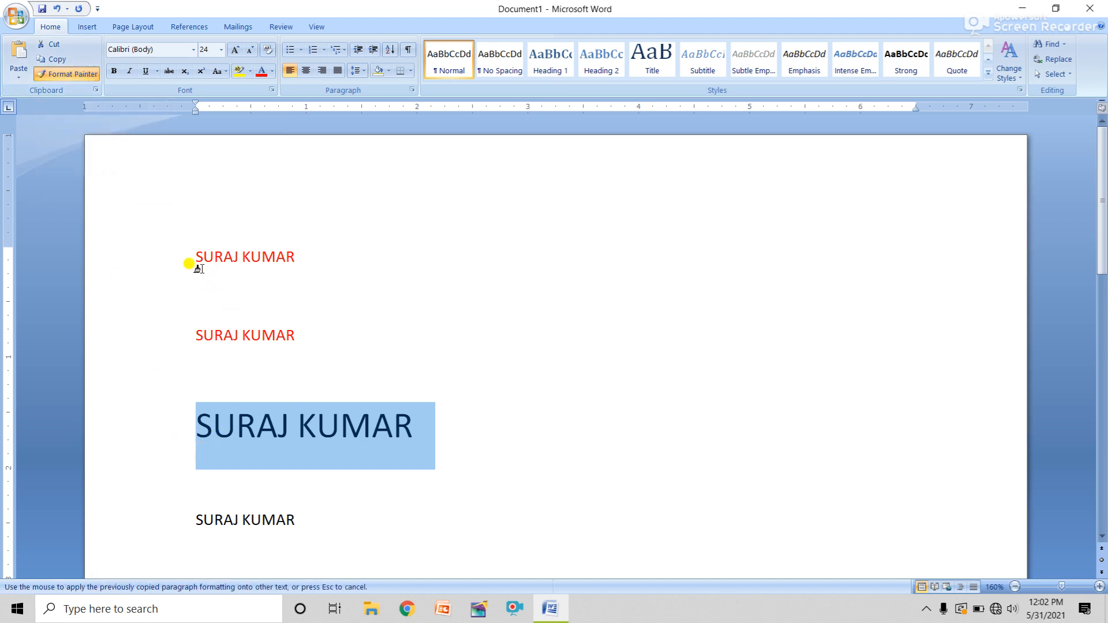
{"action": "left_click", "coordinate": [192, 254]}
{"action": "left_click_drag", "start_coordinate": [192, 255], "coordinate": [306, 260]}
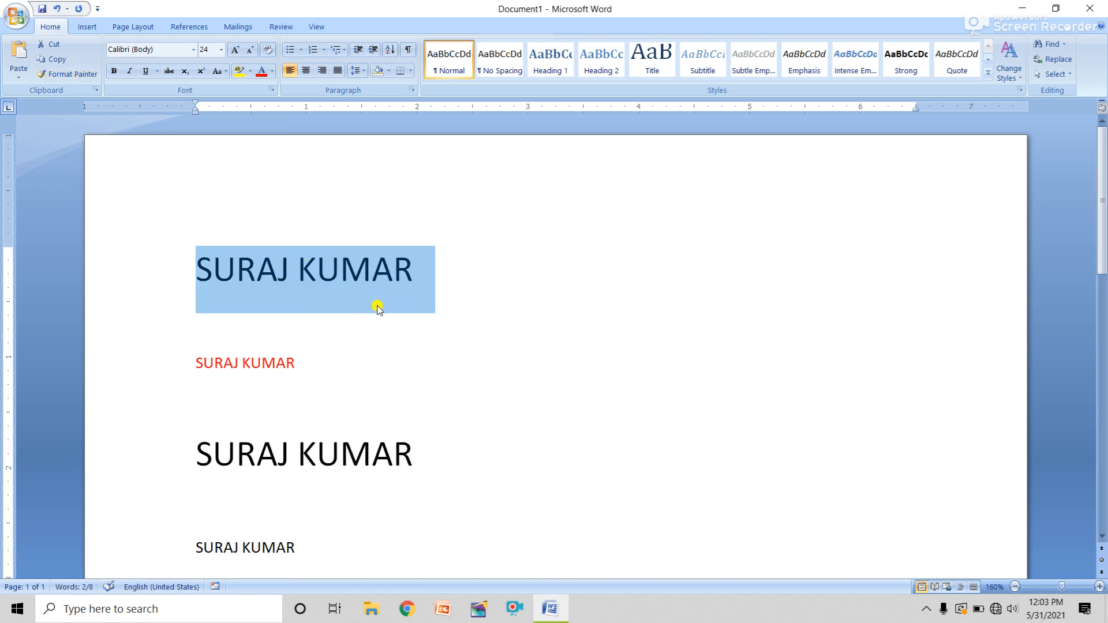
{"action": "left_click", "coordinate": [291, 391]}
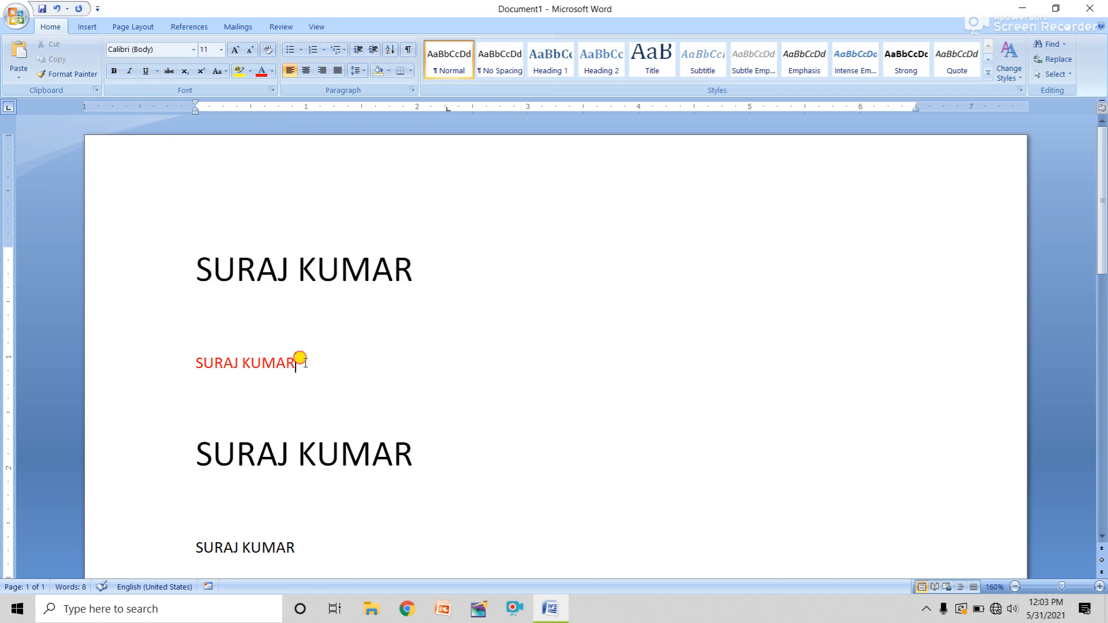
Underline the red second line, paint its style onto the fourth line, then select all four lines
{"action": "left_click_drag", "start_coordinate": [297, 359], "coordinate": [188, 359]}
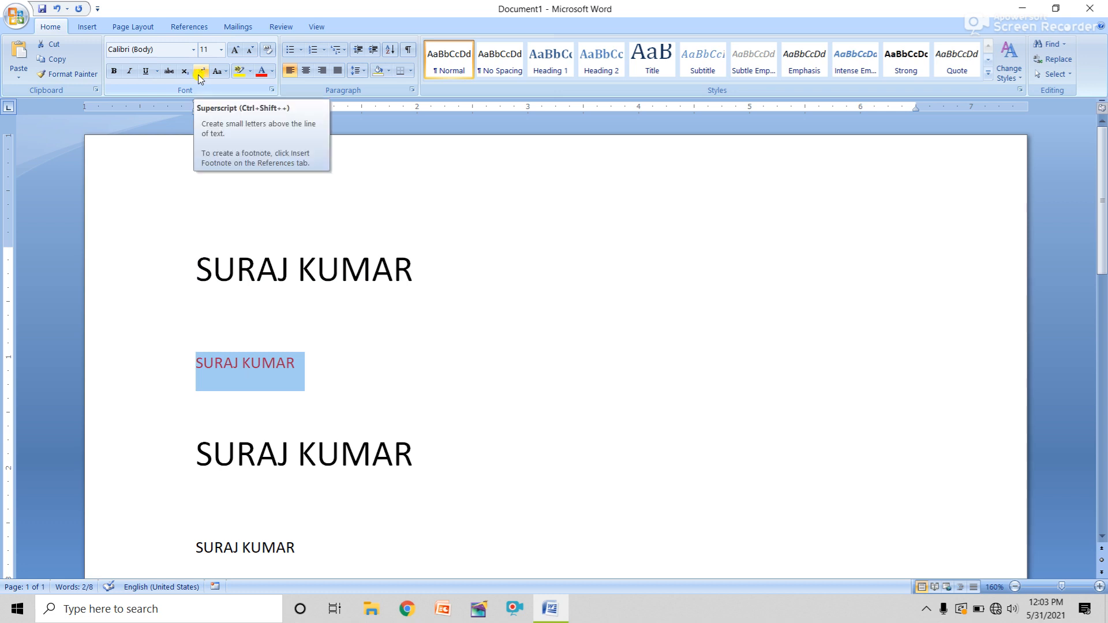
{"action": "left_click", "coordinate": [144, 71]}
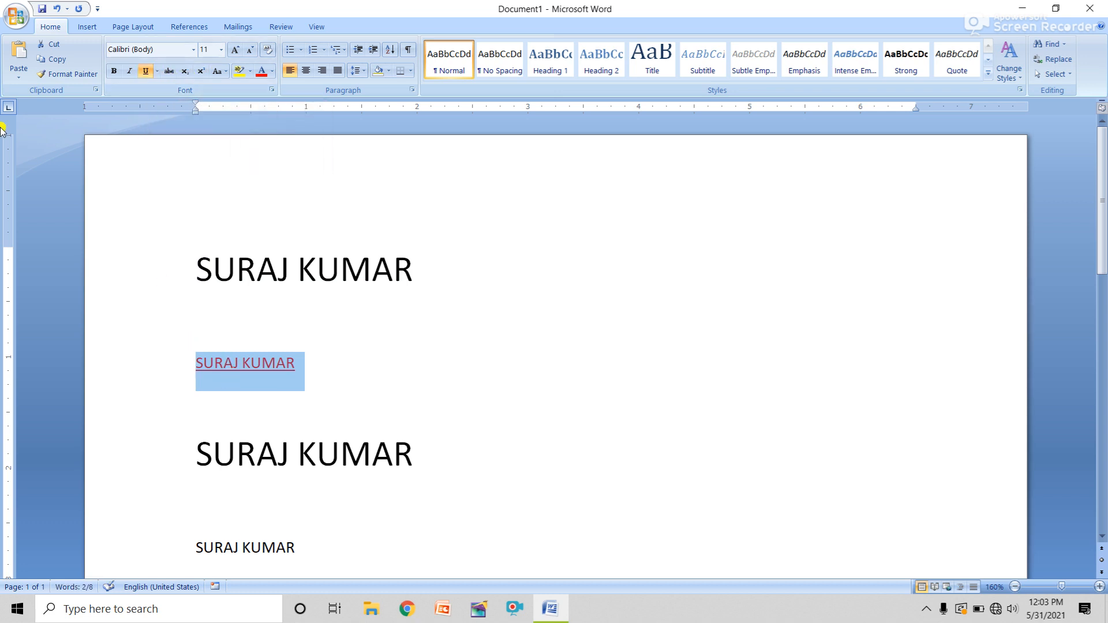
{"action": "left_click", "coordinate": [67, 74]}
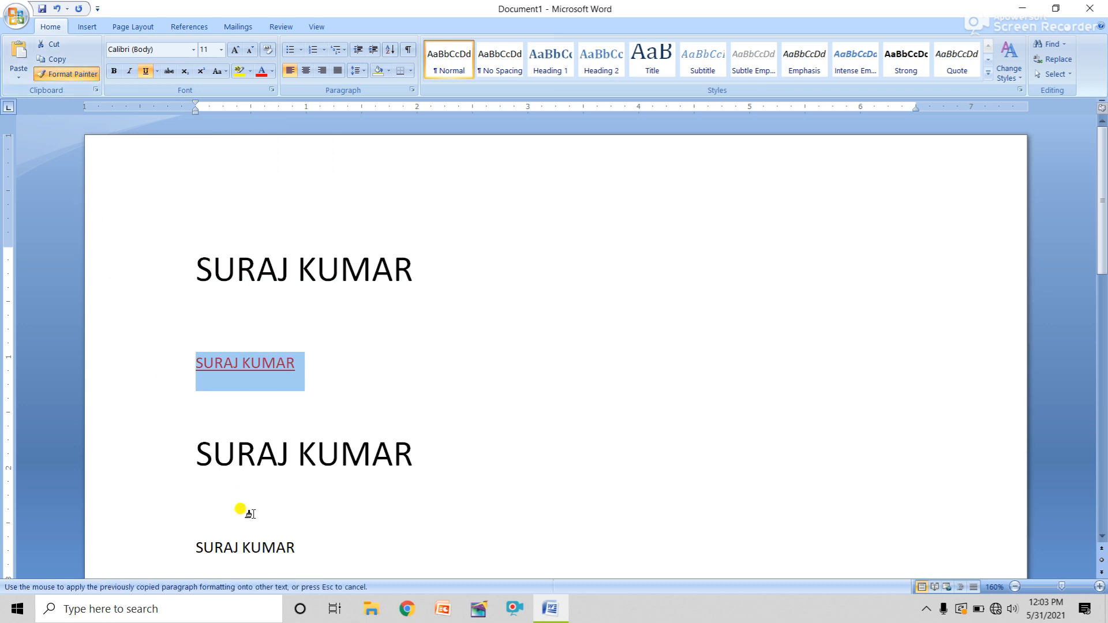
{"action": "left_click_drag", "start_coordinate": [293, 547], "coordinate": [195, 545]}
{"action": "key", "text": "ctrl+c"}
{"action": "left_click", "coordinate": [326, 549]}
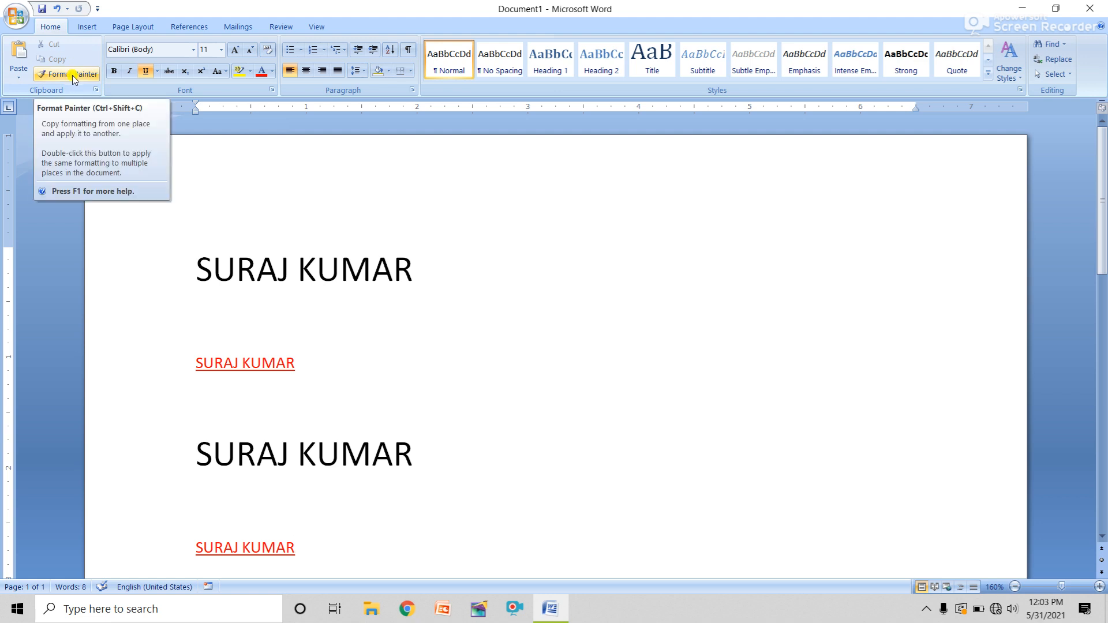
{"action": "left_click", "coordinate": [192, 50]}
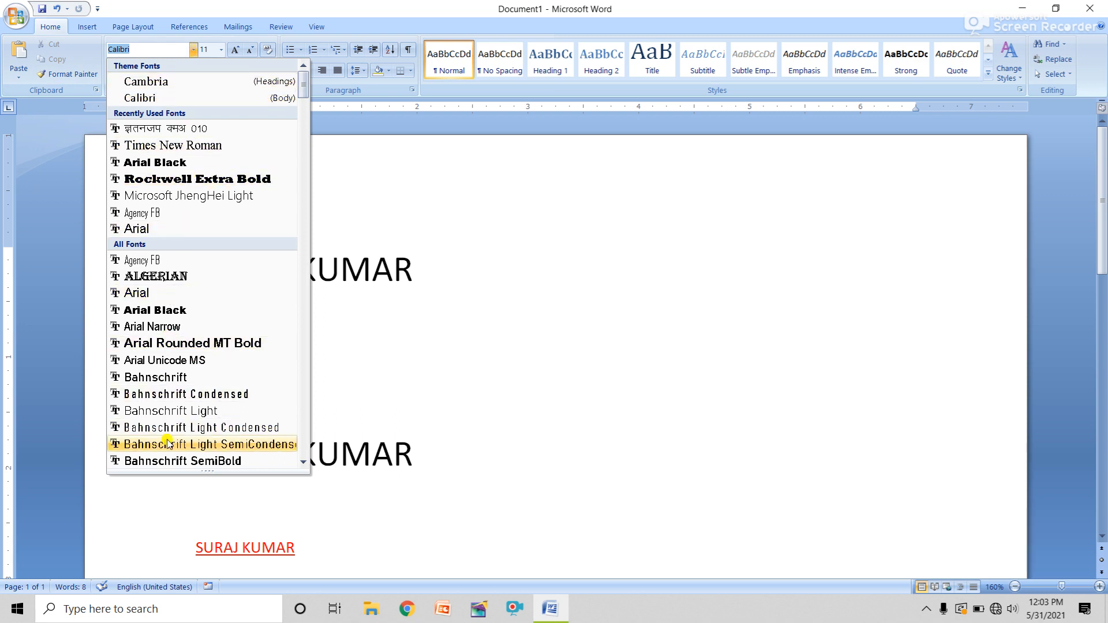
{"action": "left_click", "coordinate": [405, 368]}
{"action": "left_click_drag", "start_coordinate": [312, 559], "coordinate": [136, 287]}
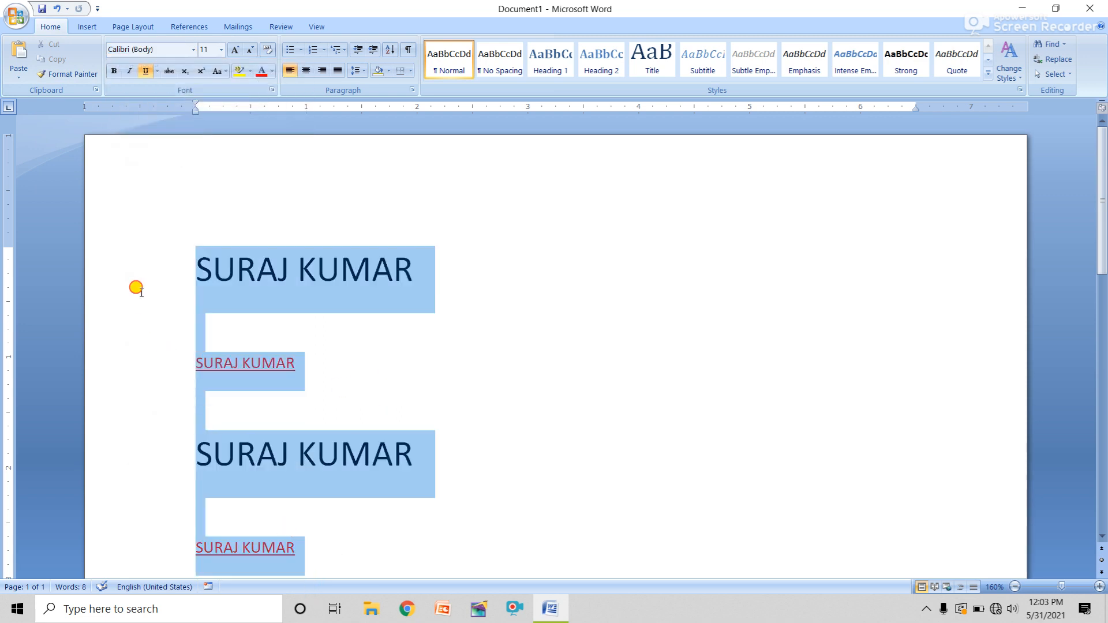
Delete the name lines, type SURAJ, select it and browse the font list
{"action": "key", "text": "Delete"}
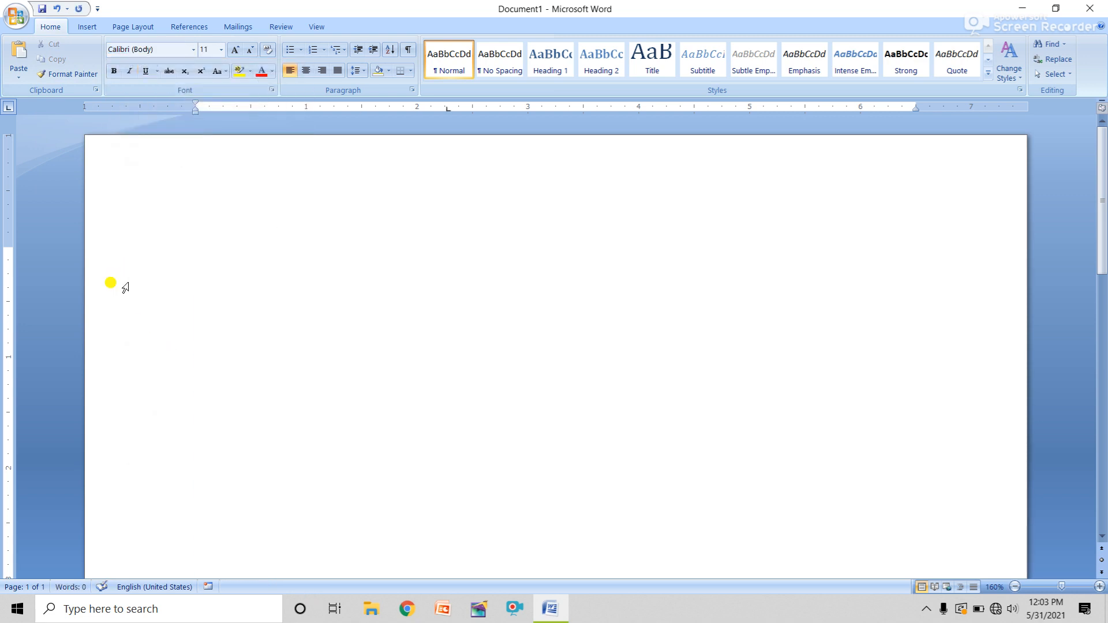
{"action": "type", "text": "SURAJ"}
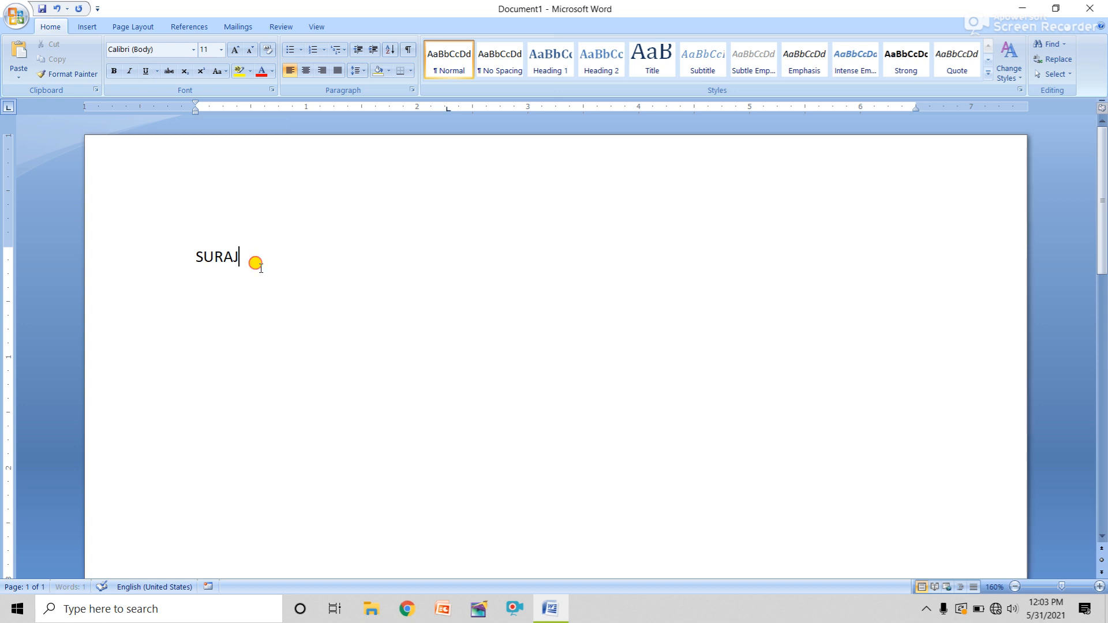
{"action": "left_click_drag", "start_coordinate": [255, 261], "coordinate": [109, 246]}
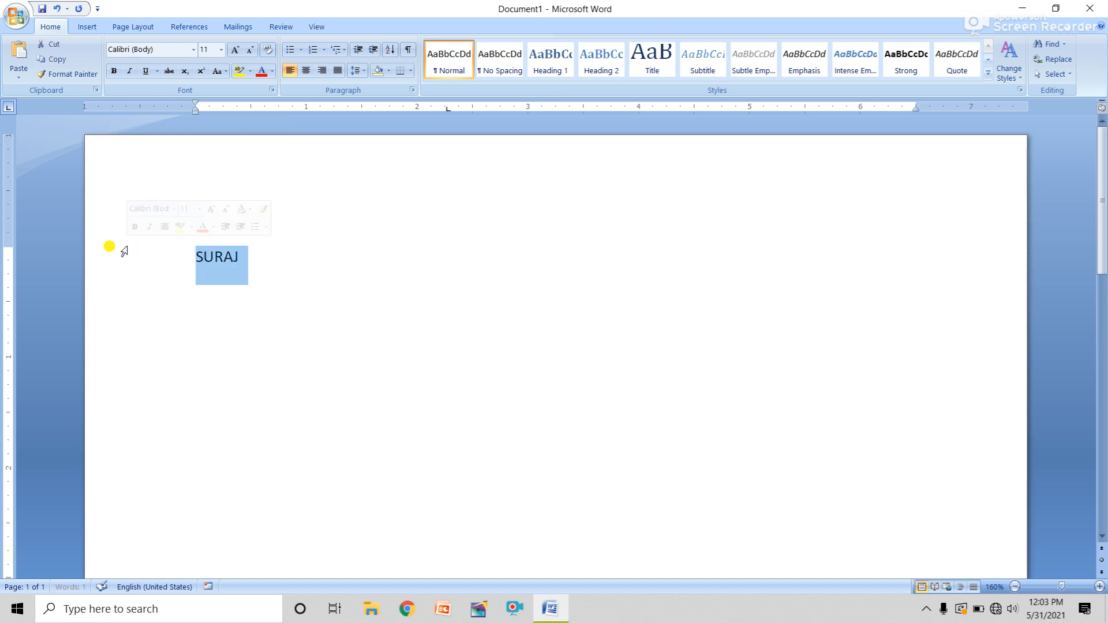
{"action": "left_click", "coordinate": [195, 51]}
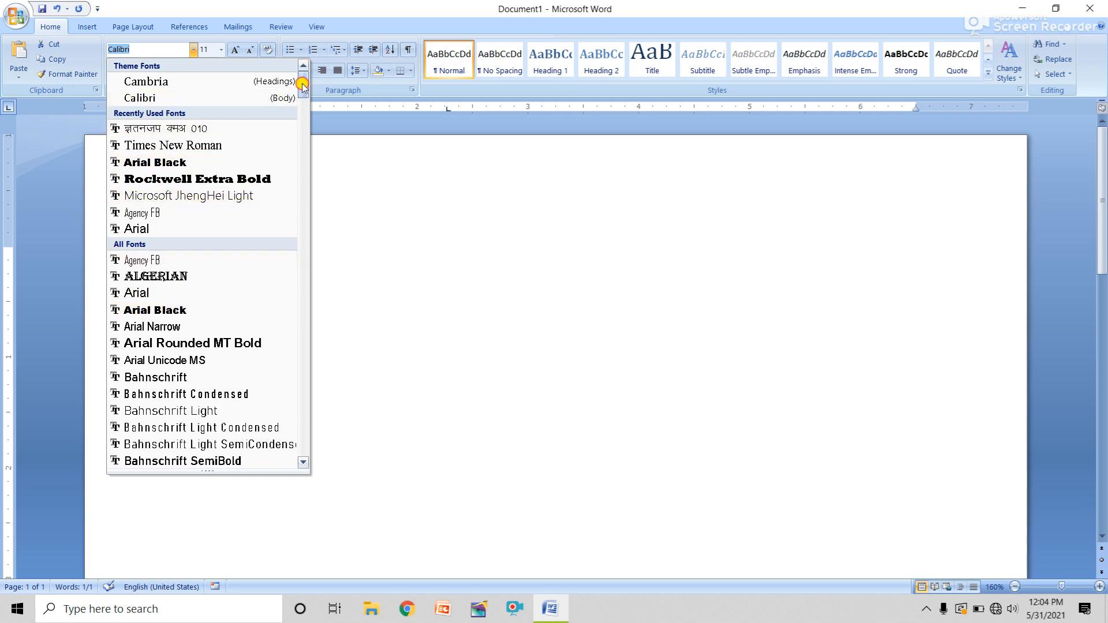
{"action": "left_click_drag", "start_coordinate": [305, 82], "coordinate": [305, 198]}
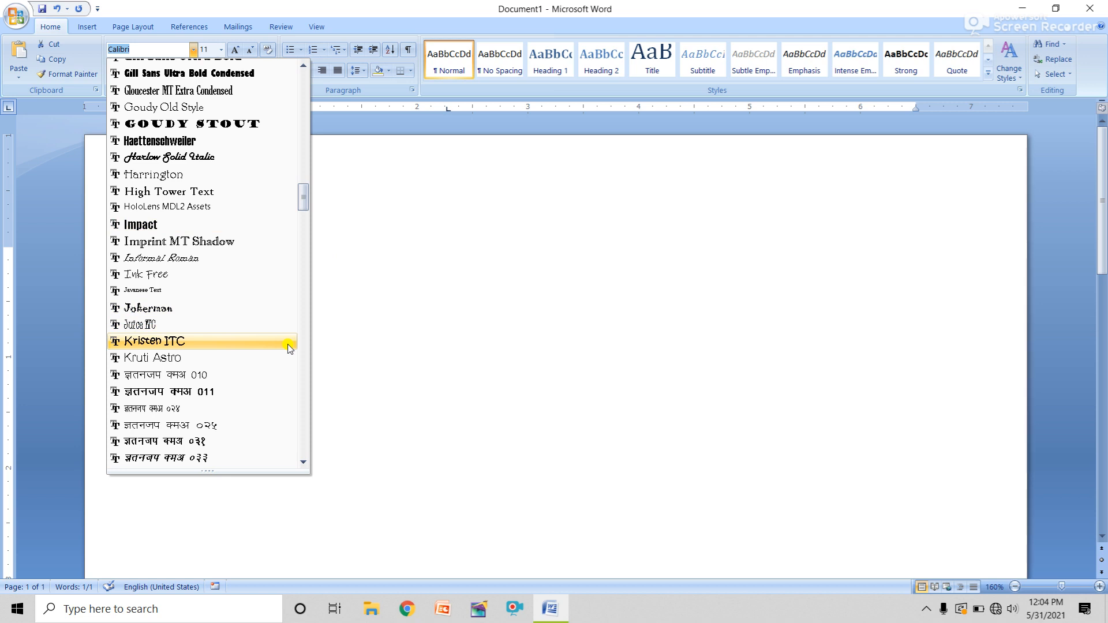
Apply Kruti Dev 010 to SURAJ, then try the shortened name 'Kruti D' and decline the warning
{"action": "left_click", "coordinate": [150, 376]}
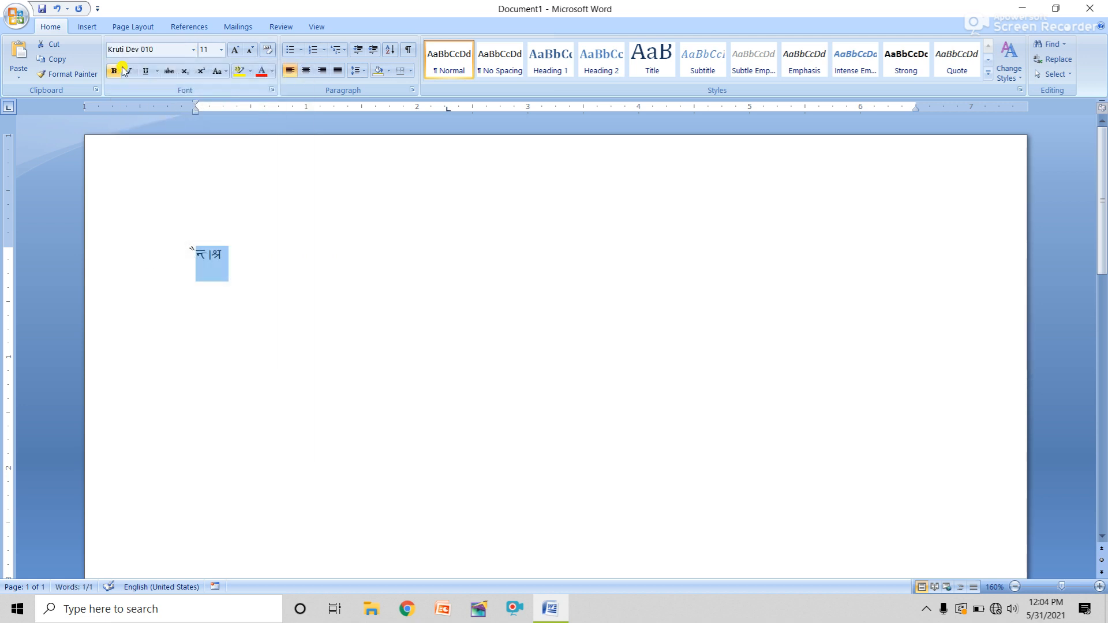
{"action": "left_click", "coordinate": [155, 50]}
{"action": "left_click", "coordinate": [158, 51]}
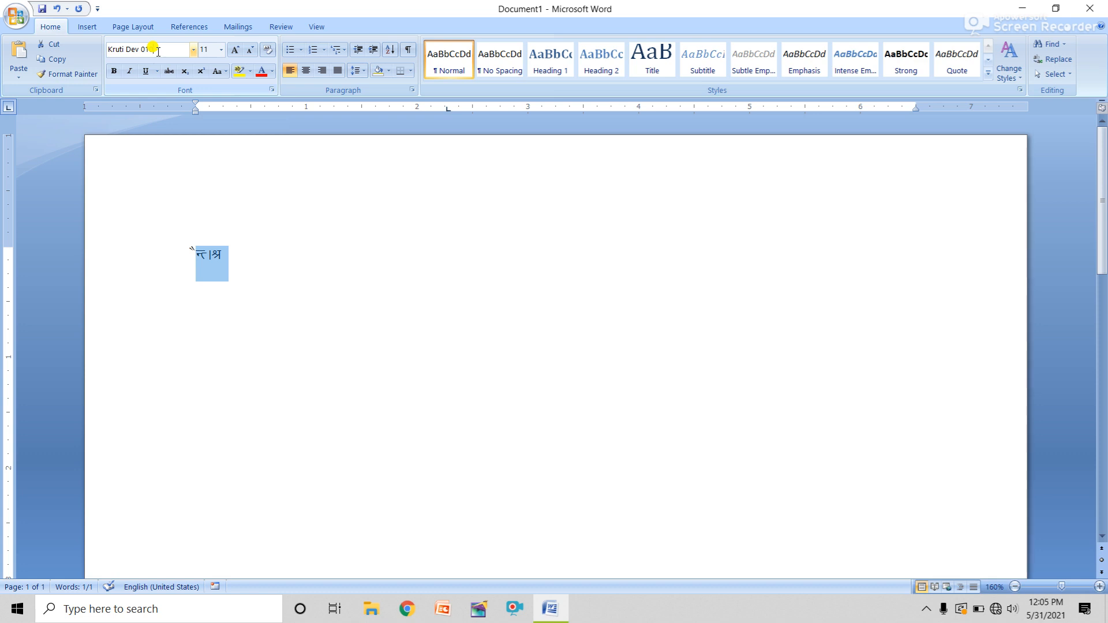
{"action": "key", "text": "BackSpace"}
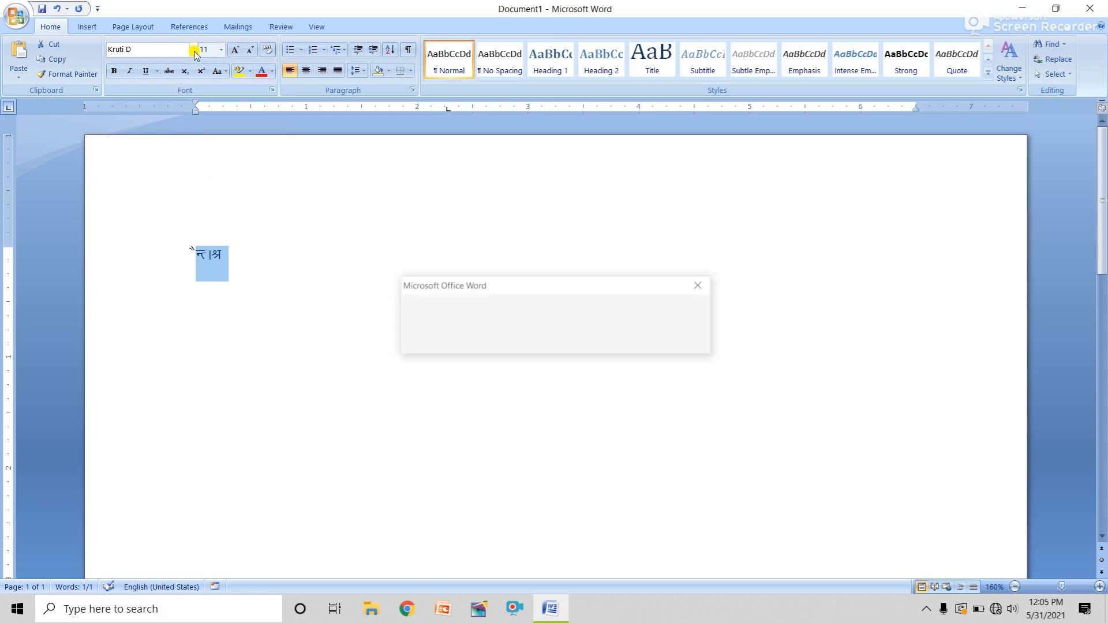
{"action": "key", "text": "Return"}
{"action": "left_click", "coordinate": [583, 341]}
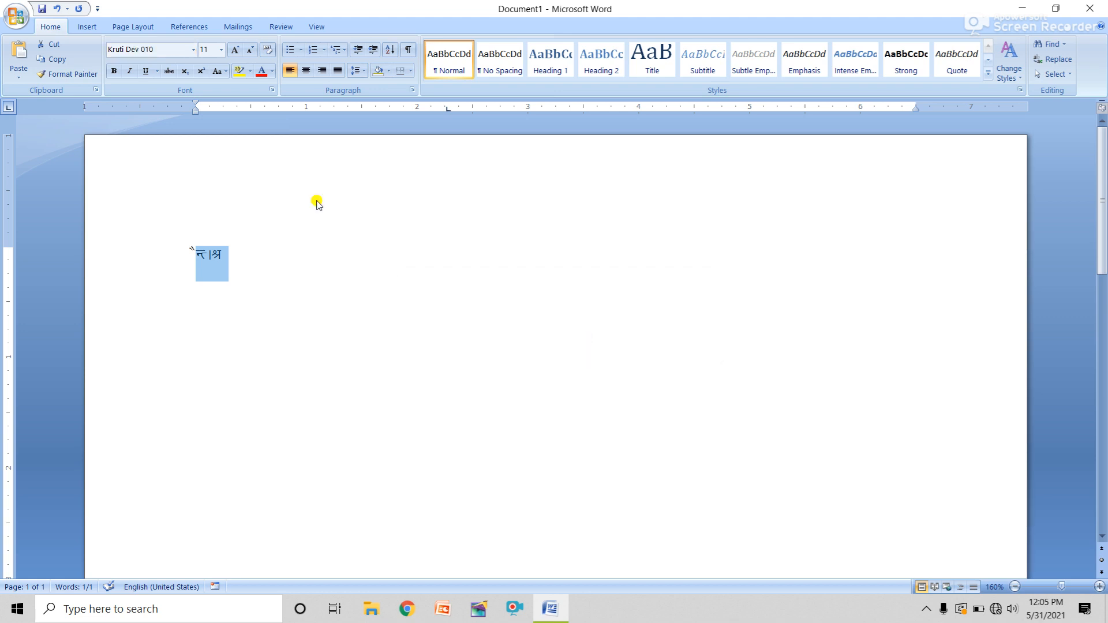
Close the font list without choosing a font and delete the Kruti Dev word
{"action": "left_click", "coordinate": [194, 51]}
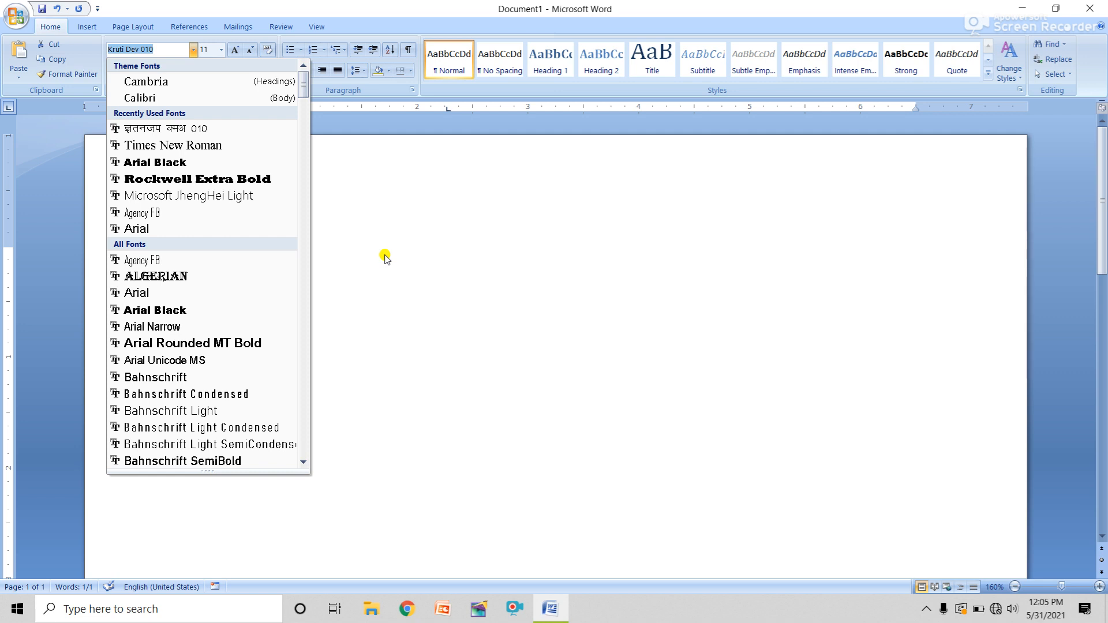
{"action": "left_click", "coordinate": [410, 263]}
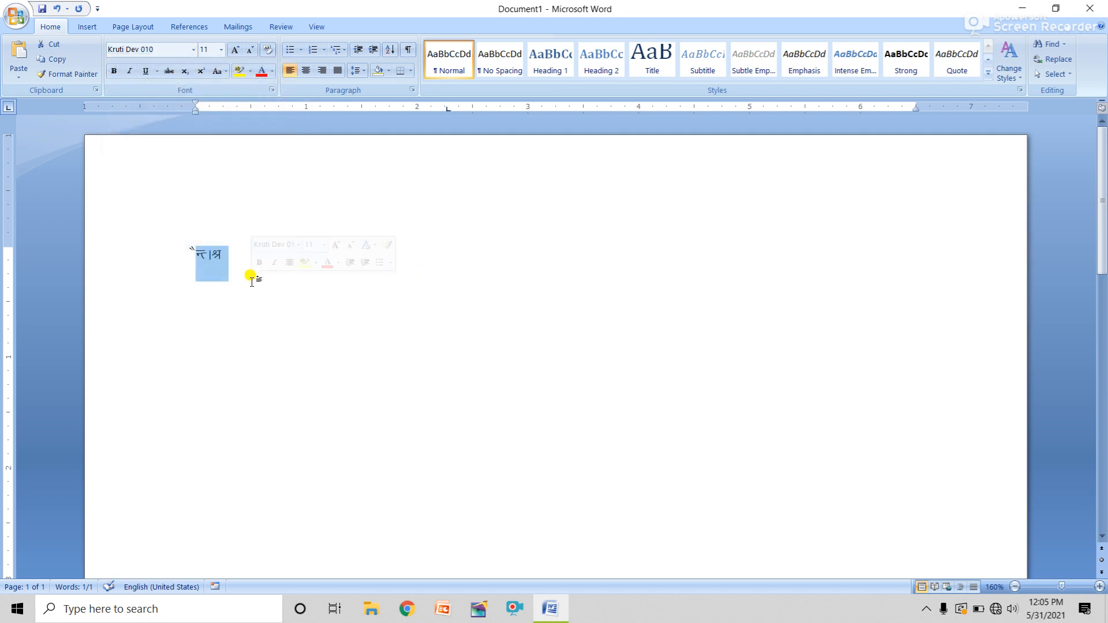
{"action": "key", "text": "BackSpace"}
{"action": "type", "text": "JHGHGKGHJG"}
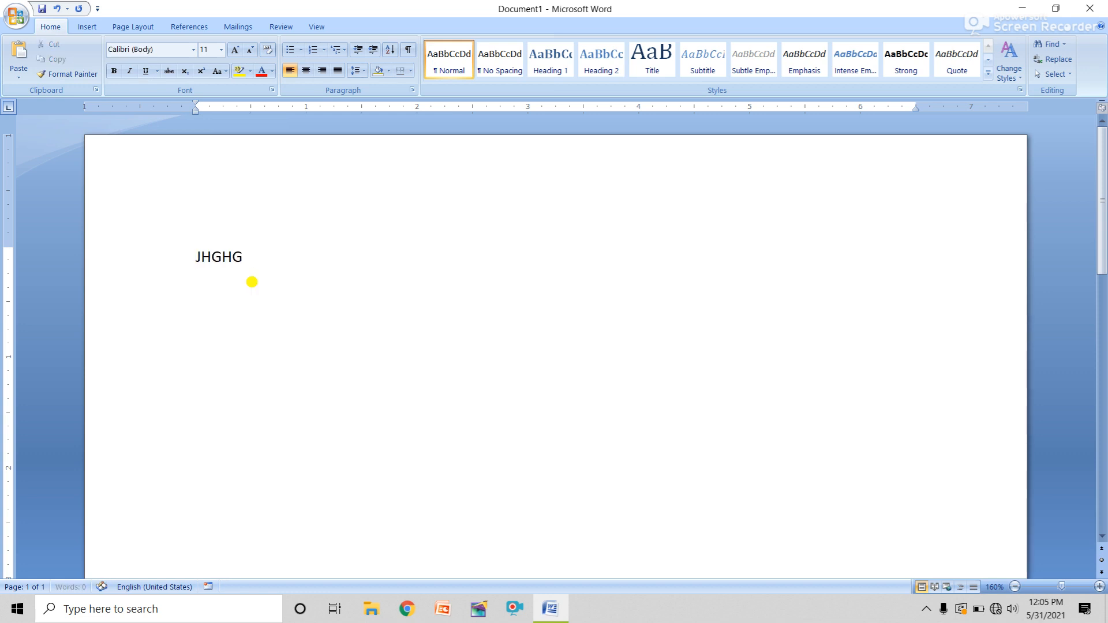
{"action": "key", "text": "BackSpace"}
{"action": "key", "text": "BackSpace"}
{"action": "key", "text": "BackSpace"}
{"action": "key", "text": "BackSpace"}
{"action": "key", "text": "BackSpace"}
{"action": "key", "text": "BackSpace"}
{"action": "key", "text": "BackSpace"}
{"action": "key", "text": "BackSpace"}
{"action": "key", "text": "BackSpace"}
{"action": "key", "text": "BackSpace"}
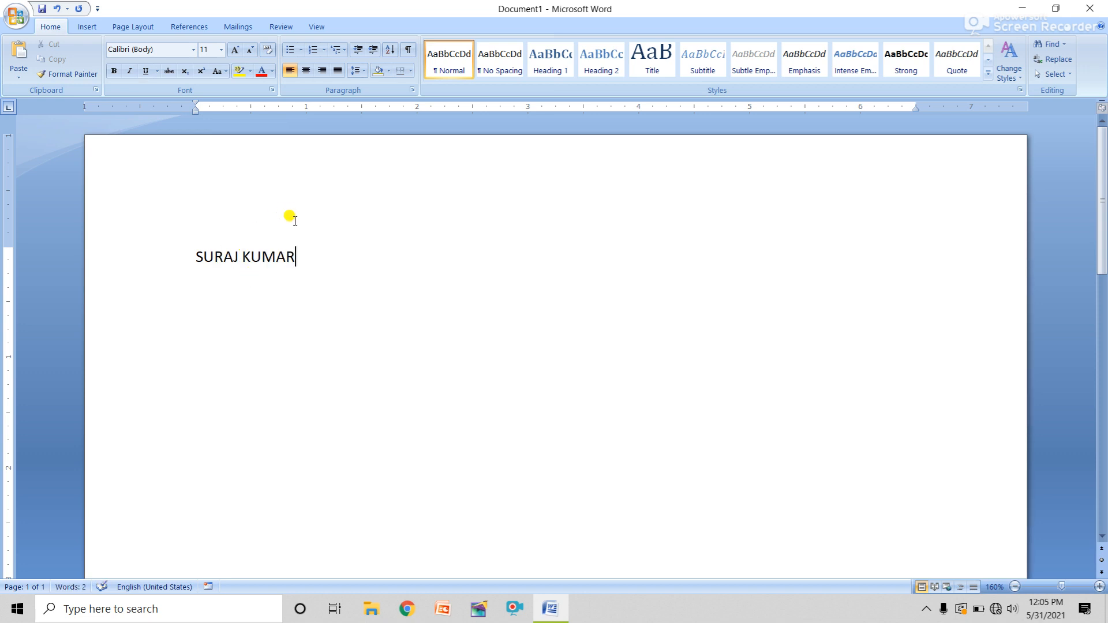
{"action": "left_click_drag", "start_coordinate": [296, 257], "coordinate": [197, 257]}
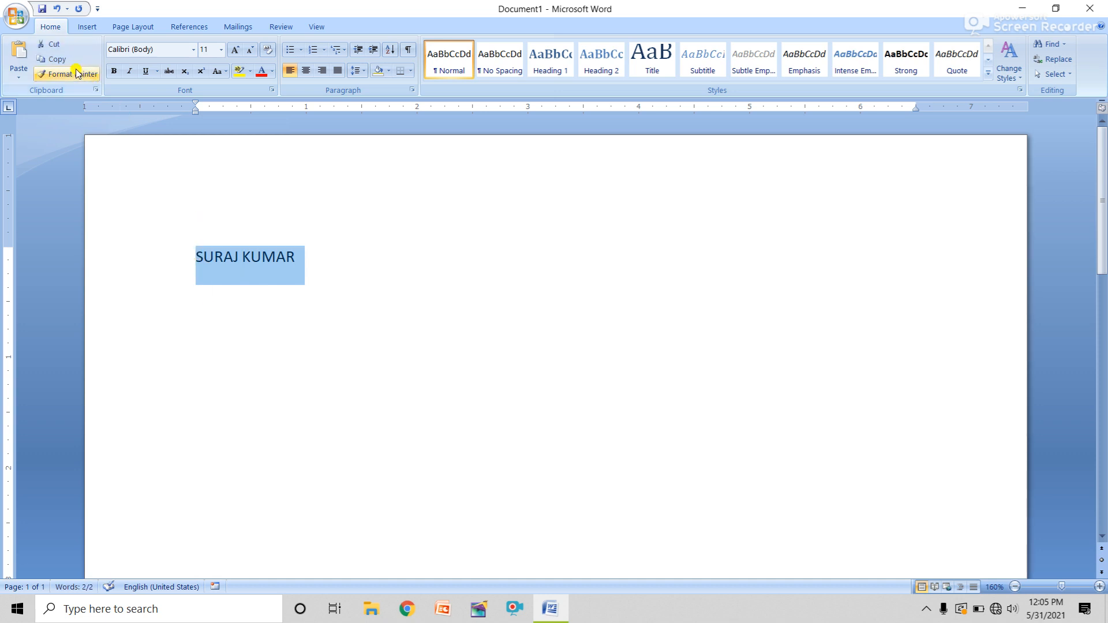
{"action": "left_click", "coordinate": [14, 57]}
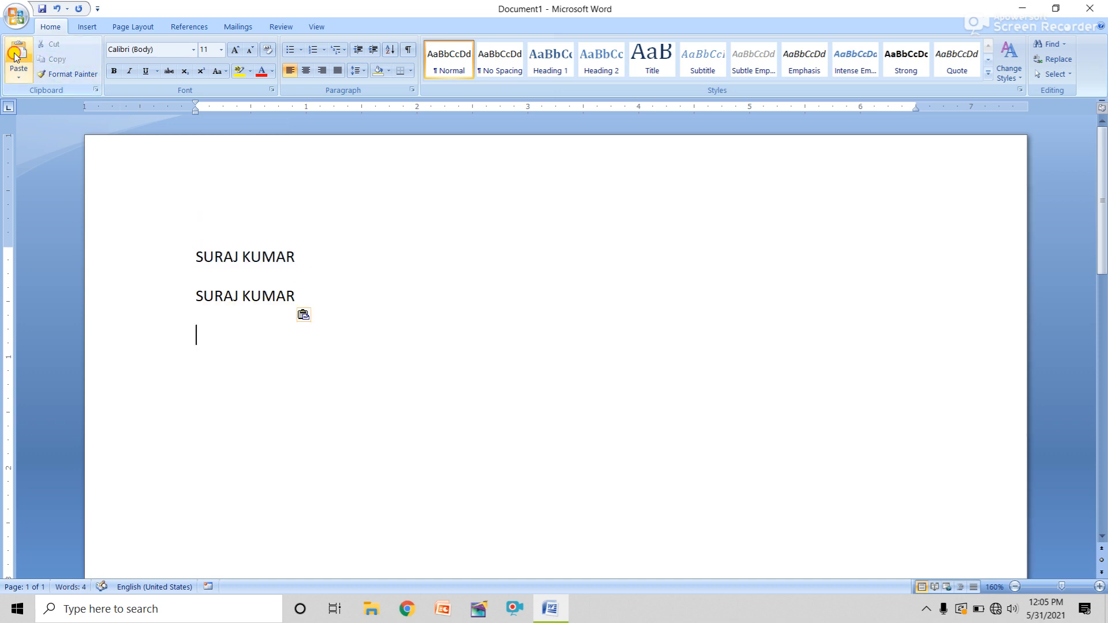
{"action": "left_click", "coordinate": [14, 58]}
{"action": "left_click", "coordinate": [15, 58]}
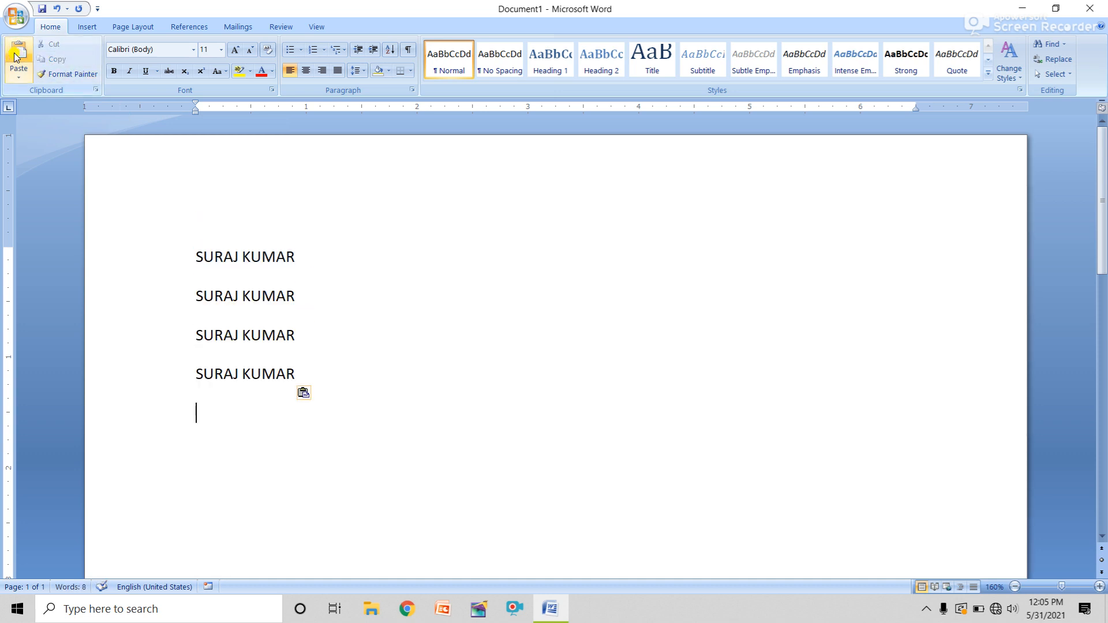
{"action": "left_click", "coordinate": [181, 260]}
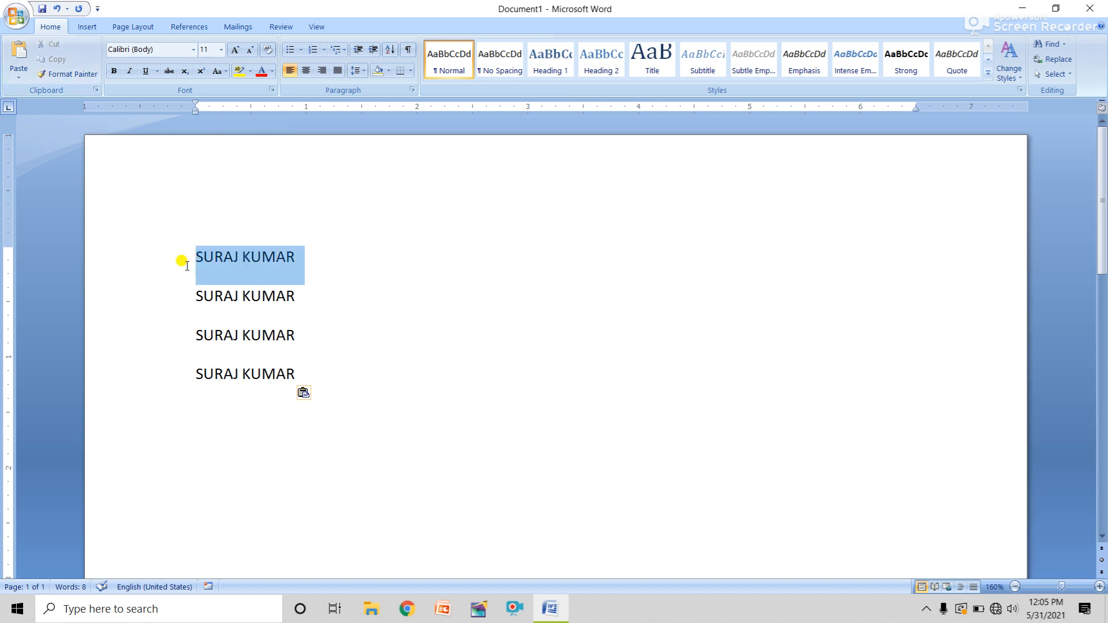
{"action": "left_click", "coordinate": [193, 50]}
{"action": "left_click", "coordinate": [138, 230]}
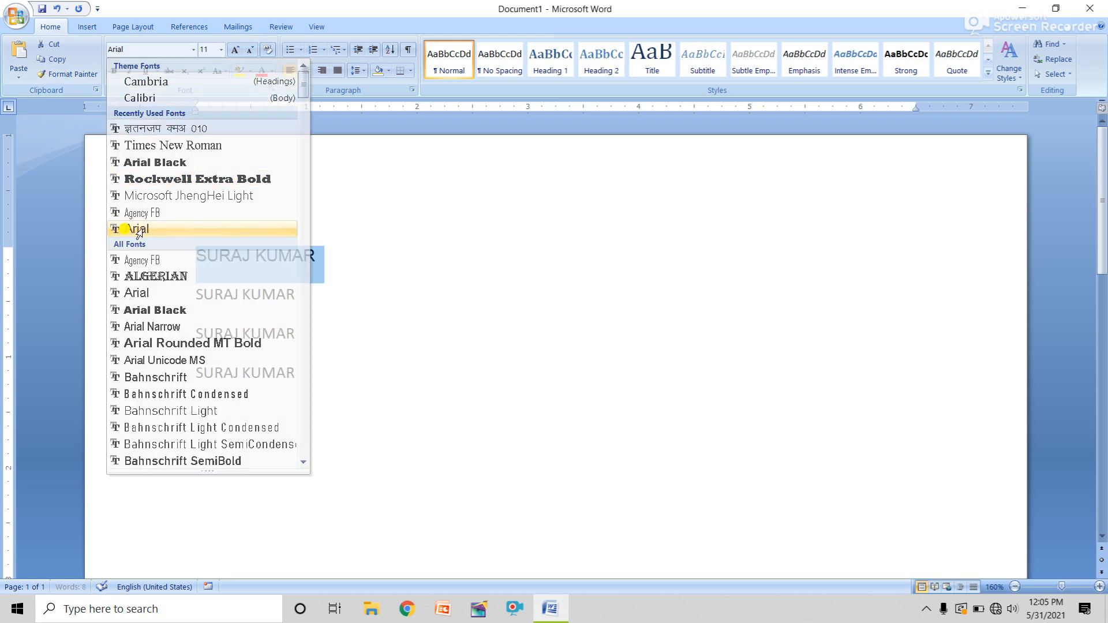
{"action": "left_click", "coordinate": [309, 260]}
{"action": "left_click_drag", "start_coordinate": [304, 294], "coordinate": [198, 306]}
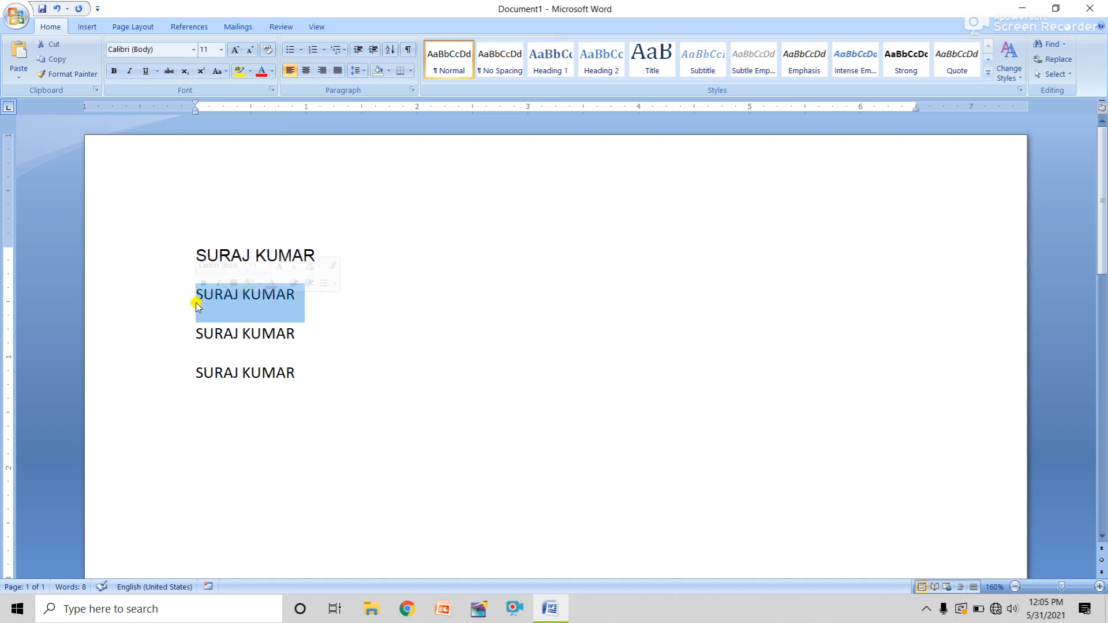
{"action": "left_click", "coordinate": [194, 49]}
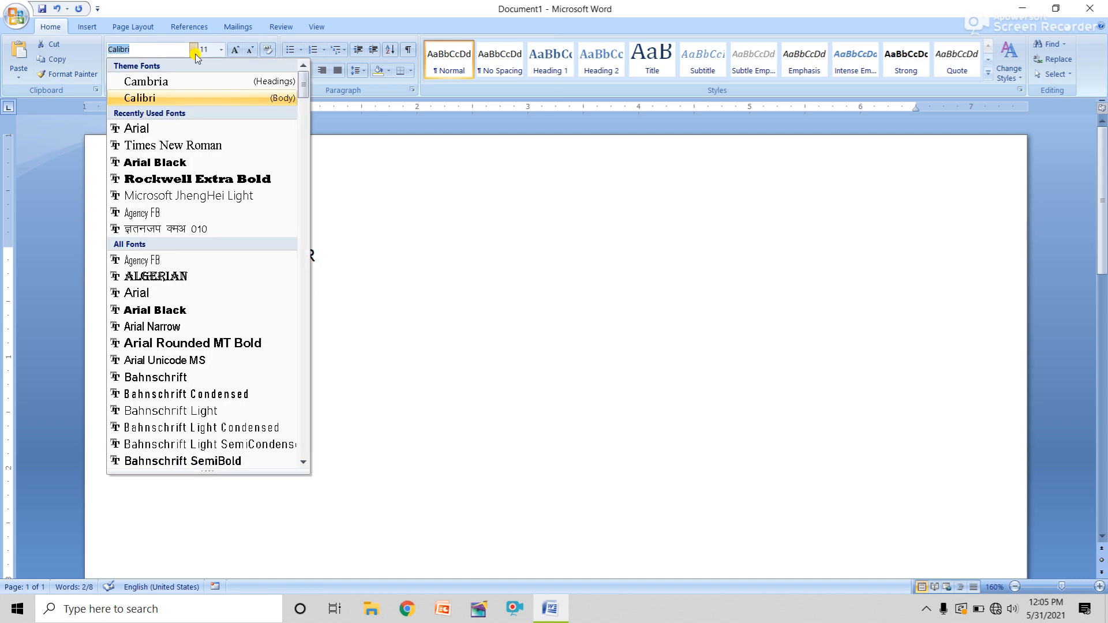
{"action": "left_click", "coordinate": [171, 146]}
{"action": "left_click", "coordinate": [322, 334]}
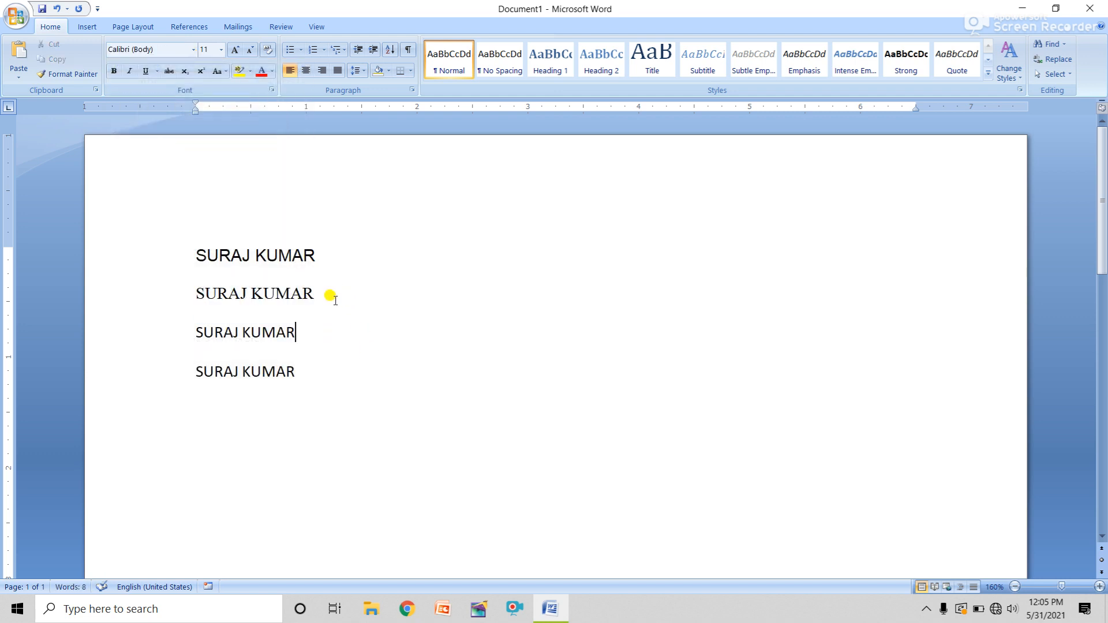
Enlarge the font of all four lines by three steps
{"action": "left_click_drag", "start_coordinate": [335, 300], "coordinate": [161, 278]}
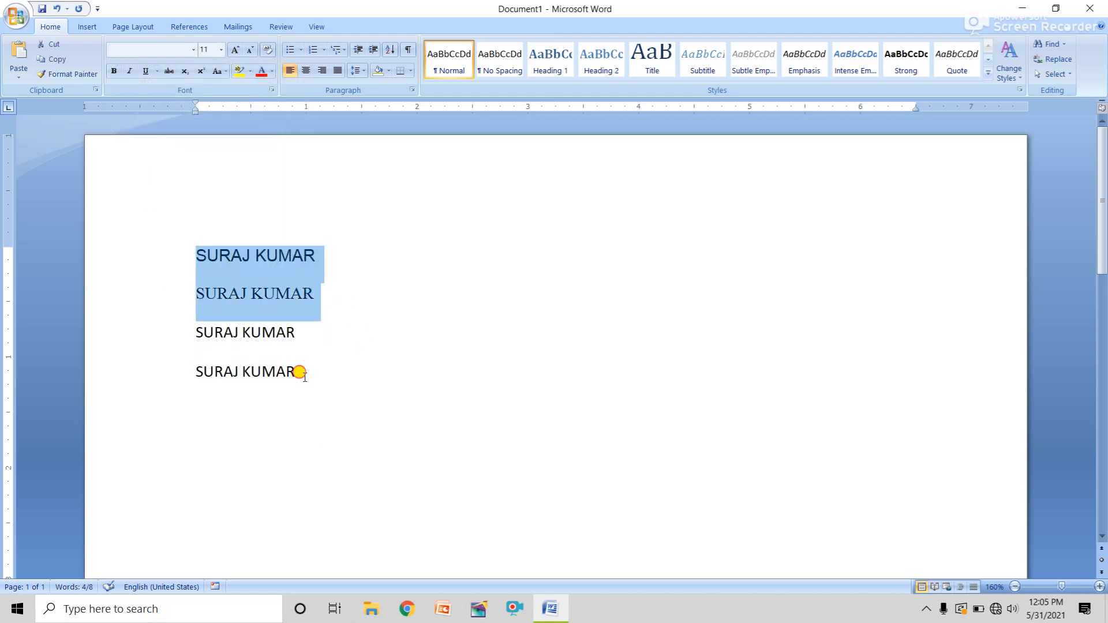
{"action": "left_click_drag", "start_coordinate": [304, 374], "coordinate": [210, 271]}
{"action": "left_click", "coordinate": [235, 49]}
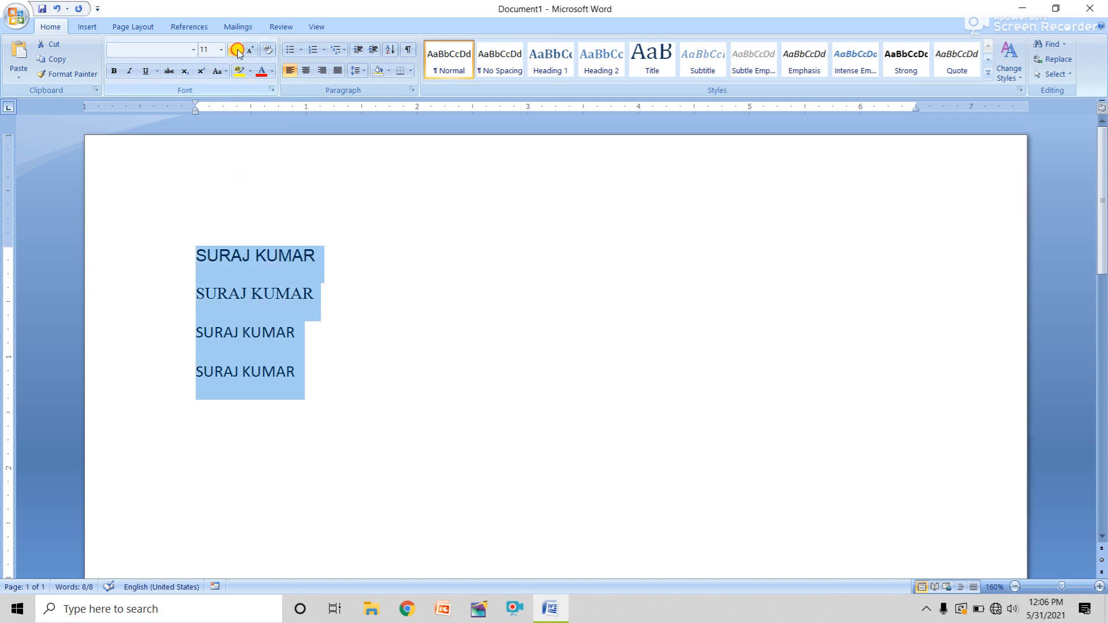
{"action": "left_click", "coordinate": [235, 50]}
{"action": "left_click", "coordinate": [235, 50]}
{"action": "left_click", "coordinate": [235, 50]}
{"action": "left_click", "coordinate": [488, 343]}
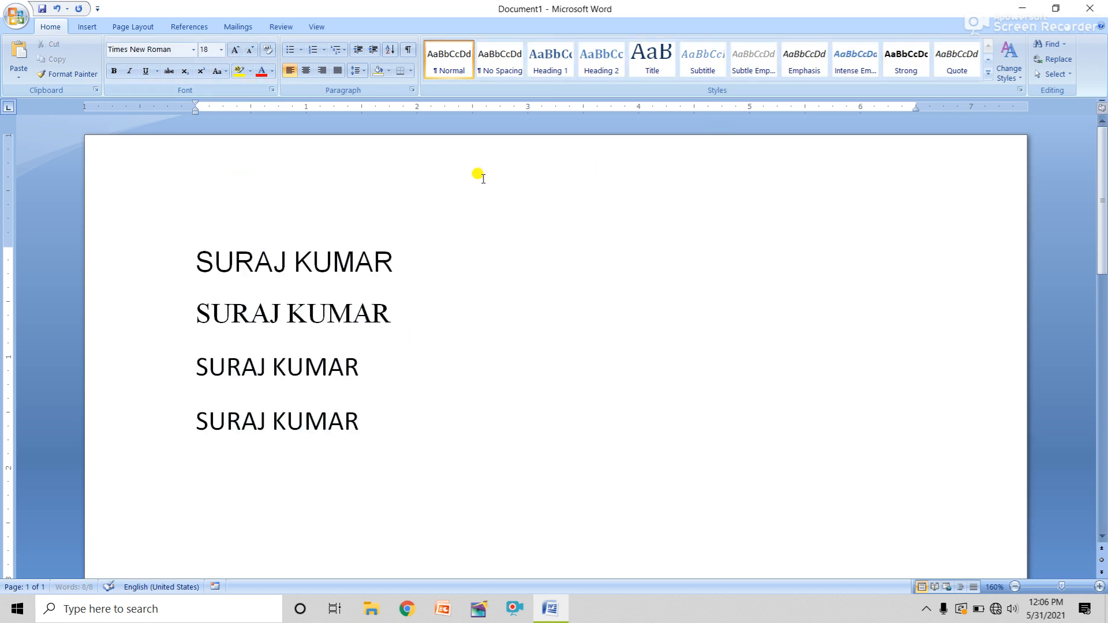
{"action": "left_click_drag", "start_coordinate": [196, 260], "coordinate": [334, 257]}
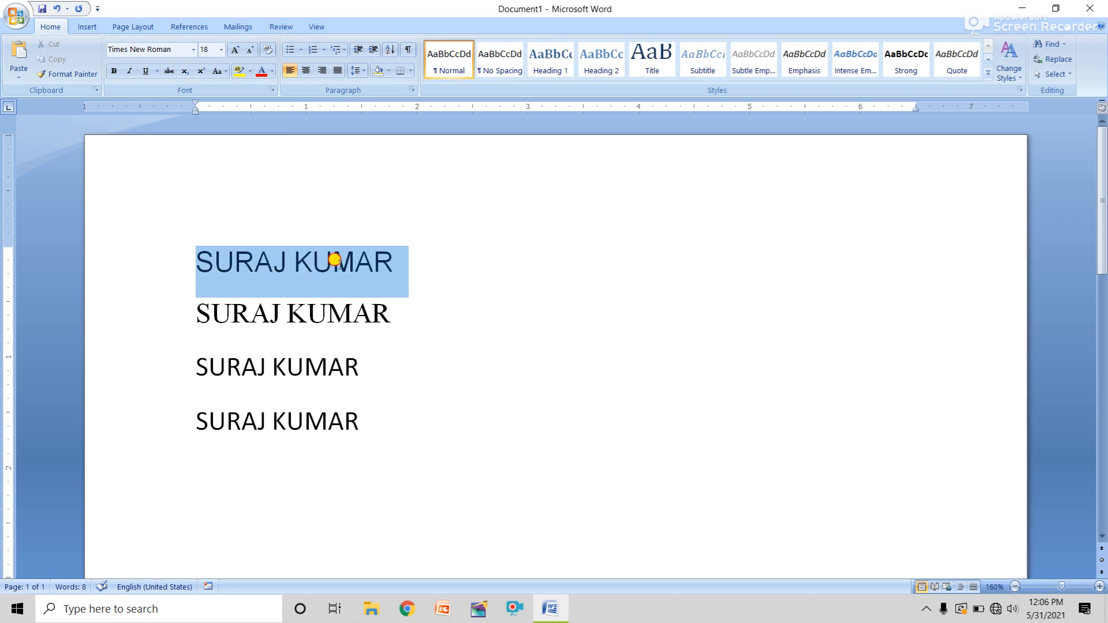
{"action": "left_click", "coordinate": [390, 315]}
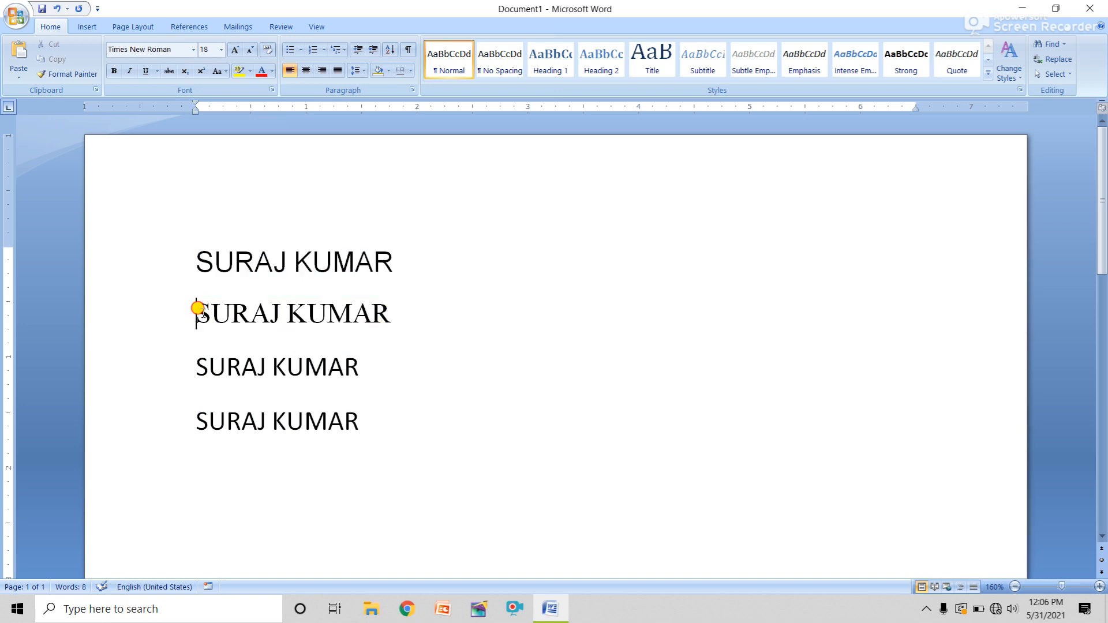
{"action": "left_click_drag", "start_coordinate": [198, 310], "coordinate": [371, 312]}
{"action": "left_click", "coordinate": [376, 366]}
{"action": "left_click_drag", "start_coordinate": [364, 366], "coordinate": [198, 366]}
{"action": "left_click", "coordinate": [193, 49]}
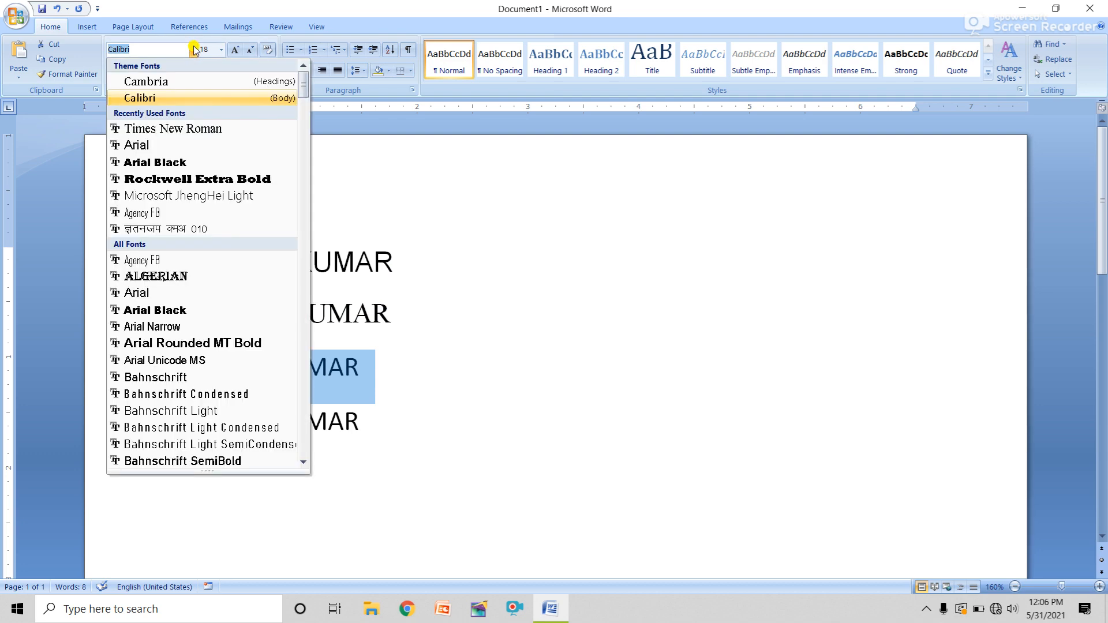
{"action": "left_click", "coordinate": [209, 163]}
{"action": "left_click", "coordinate": [449, 369]}
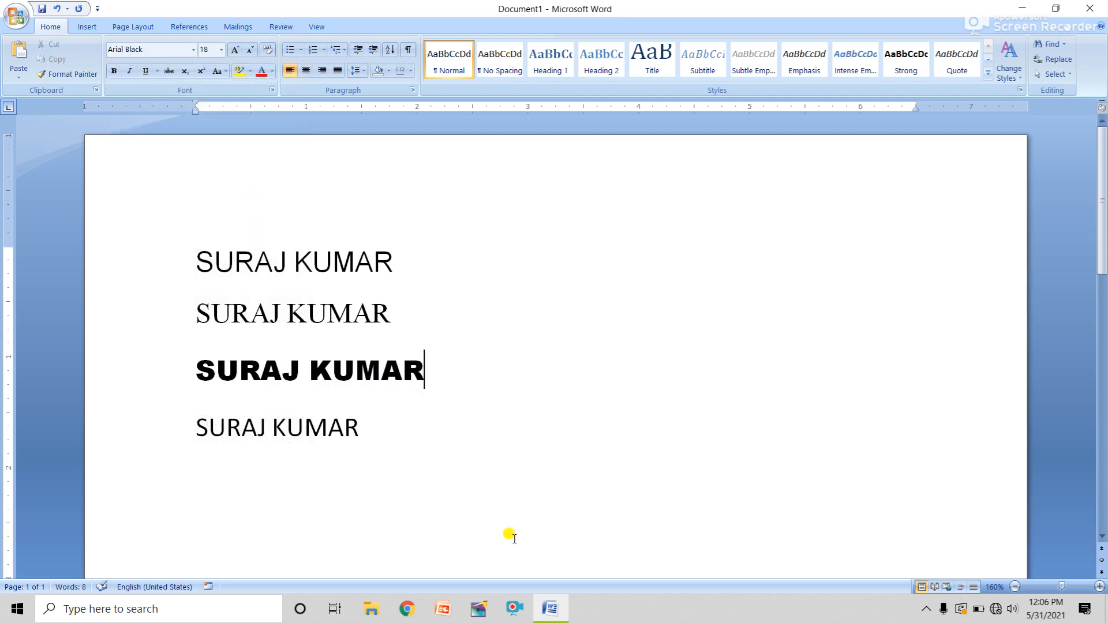
Check the fonts of the first three lines, then select the fourth line
{"action": "left_click", "coordinate": [277, 312]}
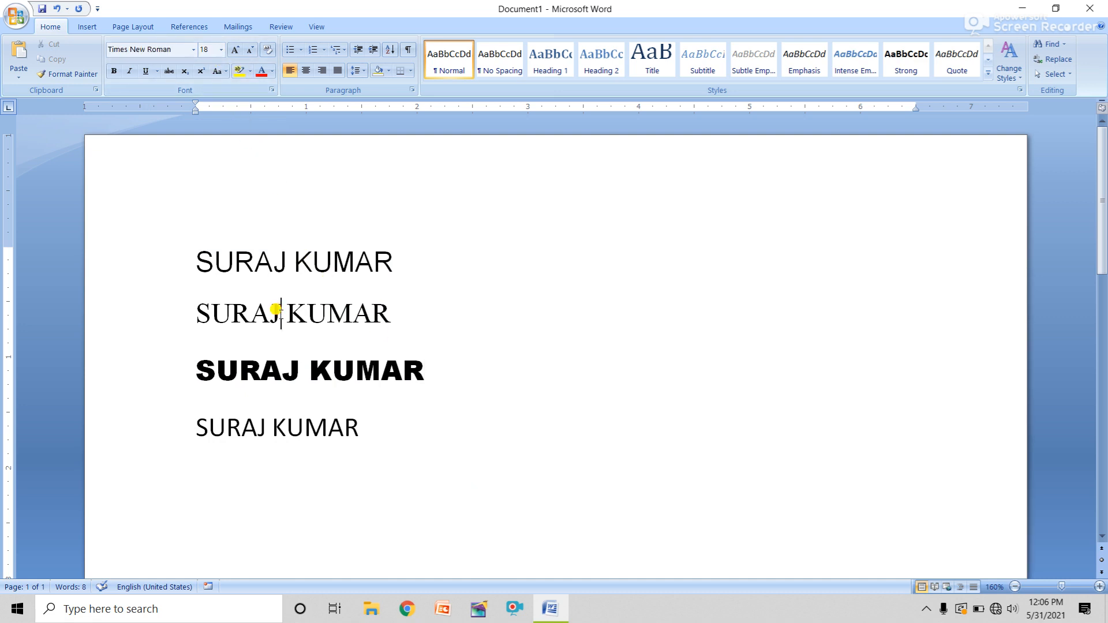
{"action": "left_click", "coordinate": [267, 259]}
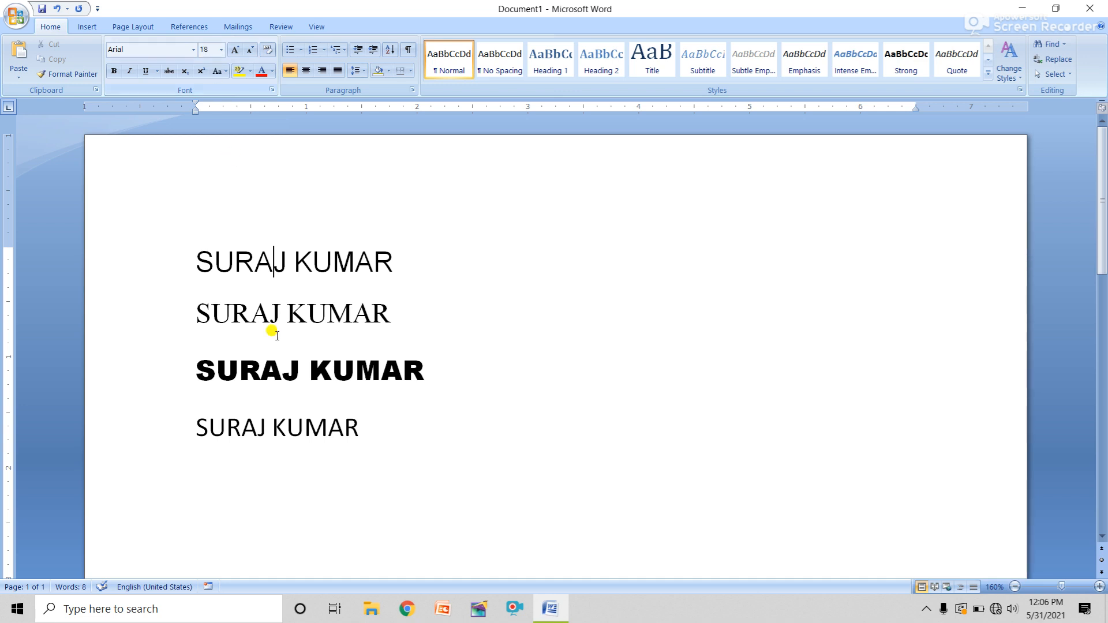
{"action": "left_click", "coordinate": [280, 378]}
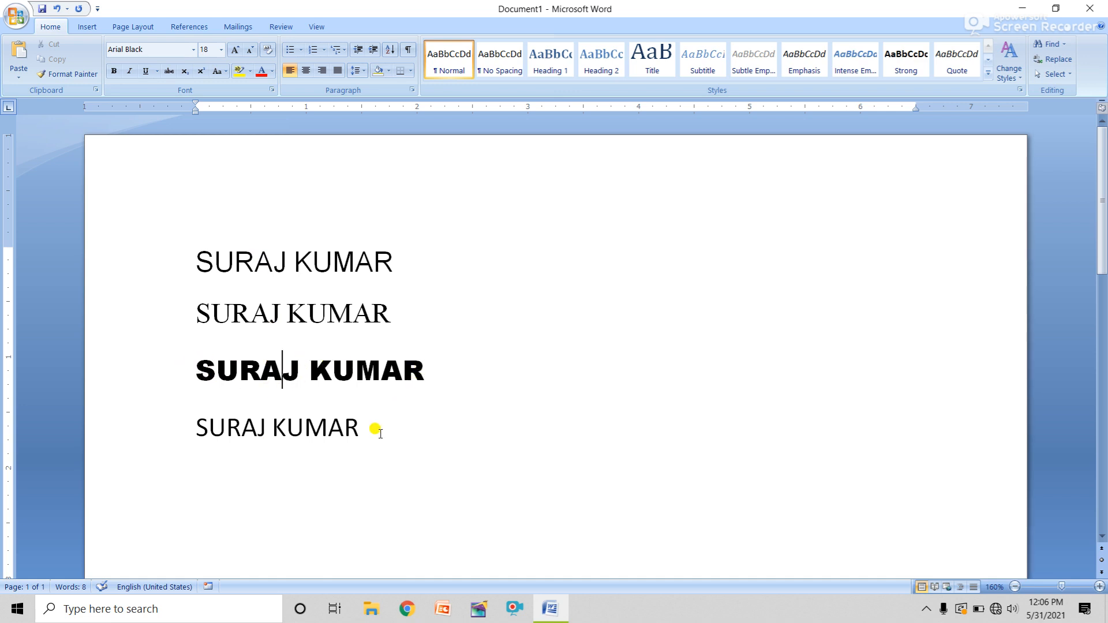
{"action": "left_click_drag", "start_coordinate": [354, 428], "coordinate": [222, 431]}
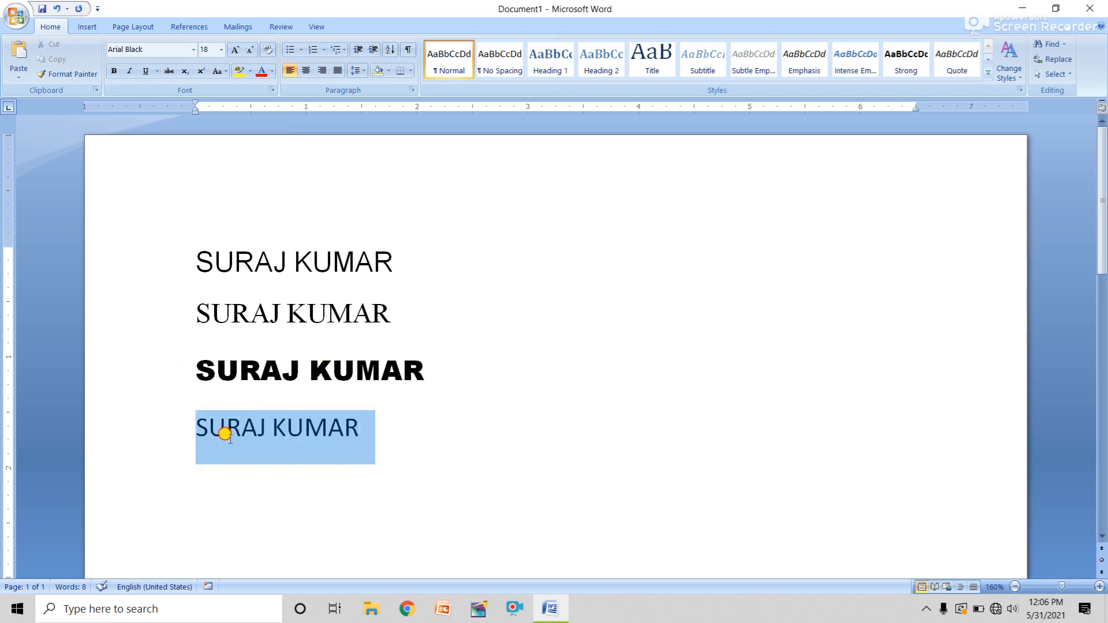
{"action": "left_click", "coordinate": [194, 50]}
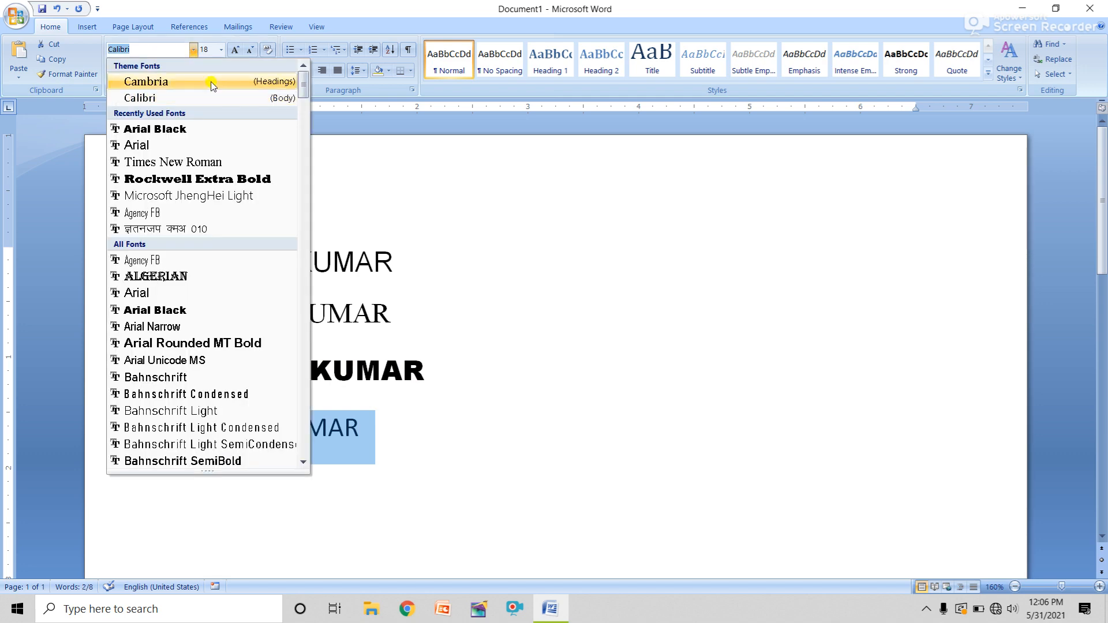
{"action": "left_click_drag", "start_coordinate": [306, 92], "coordinate": [305, 370]}
{"action": "left_click", "coordinate": [223, 285]}
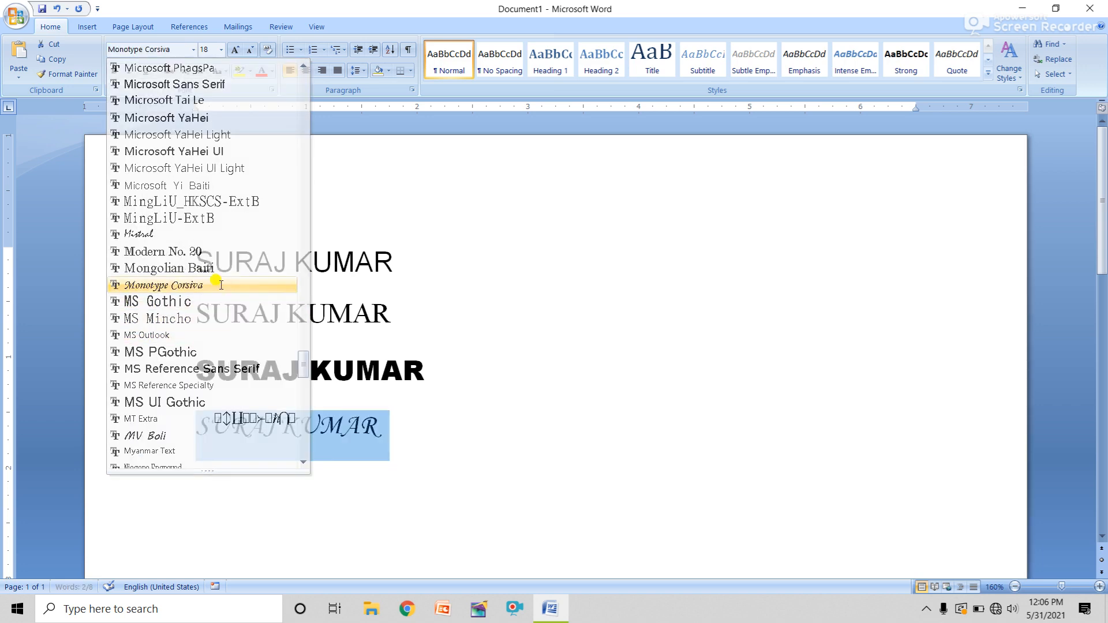
{"action": "left_click", "coordinate": [393, 427]}
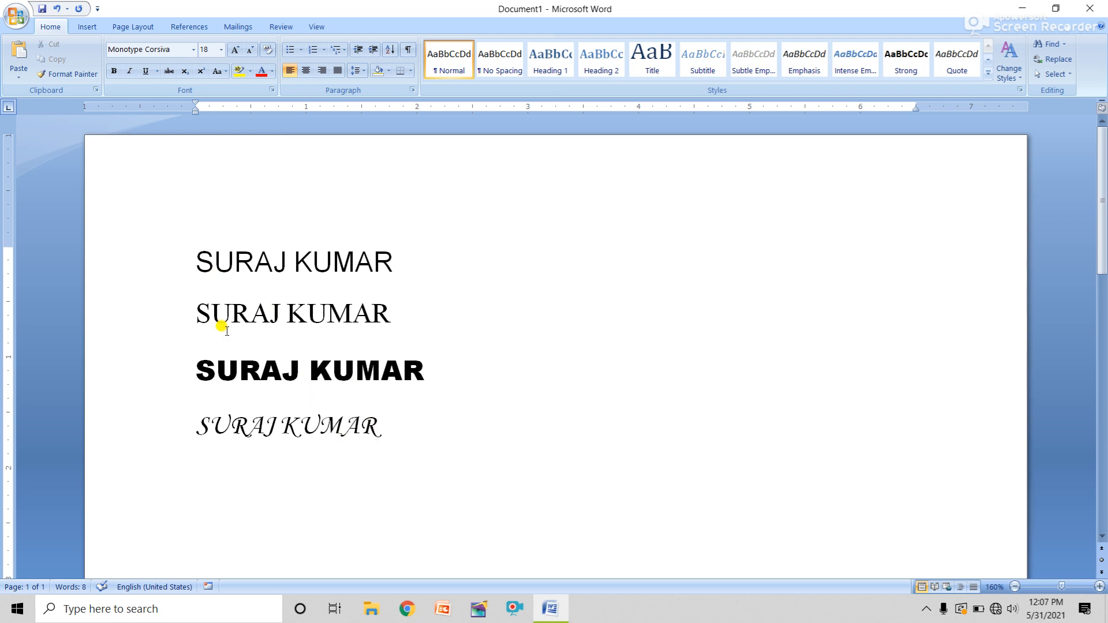
Check each of the four lines' fonts in turn
{"action": "left_click", "coordinate": [237, 257]}
{"action": "left_click", "coordinate": [241, 312]}
{"action": "left_click", "coordinate": [243, 368]}
{"action": "left_click", "coordinate": [297, 426]}
{"action": "left_click_drag", "start_coordinate": [300, 424], "coordinate": [235, 284]}
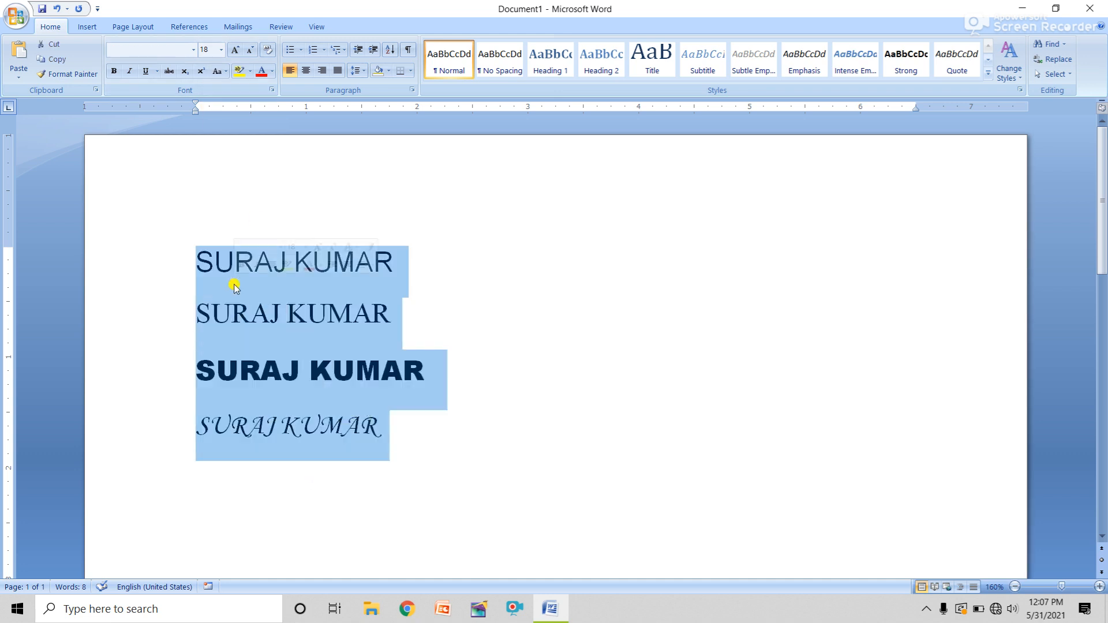
{"action": "left_click", "coordinate": [221, 50]}
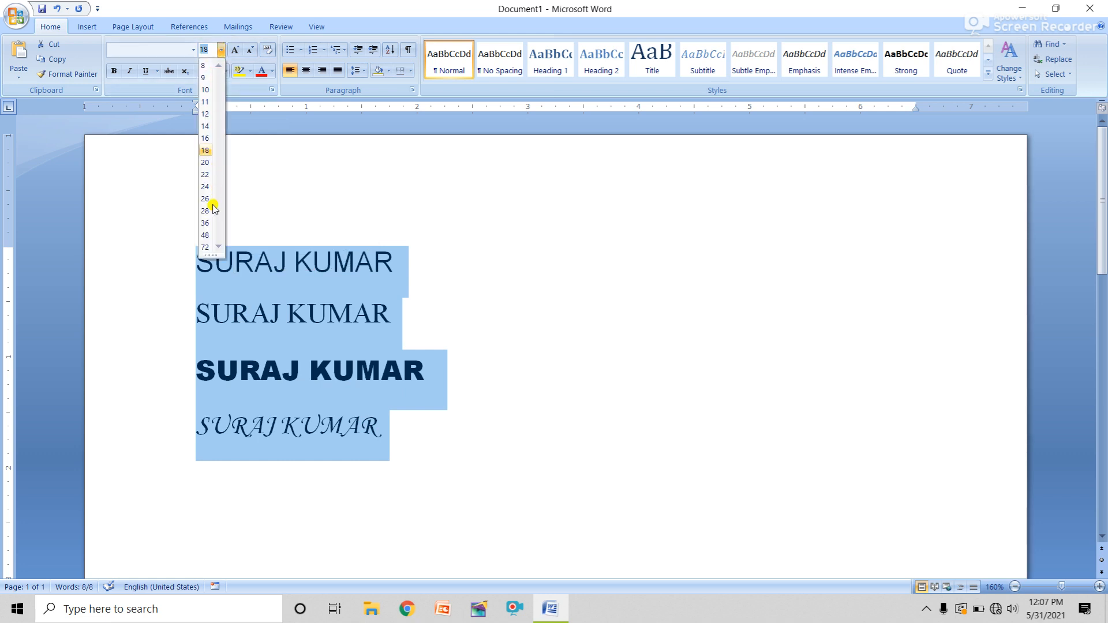
{"action": "left_click", "coordinate": [415, 227]}
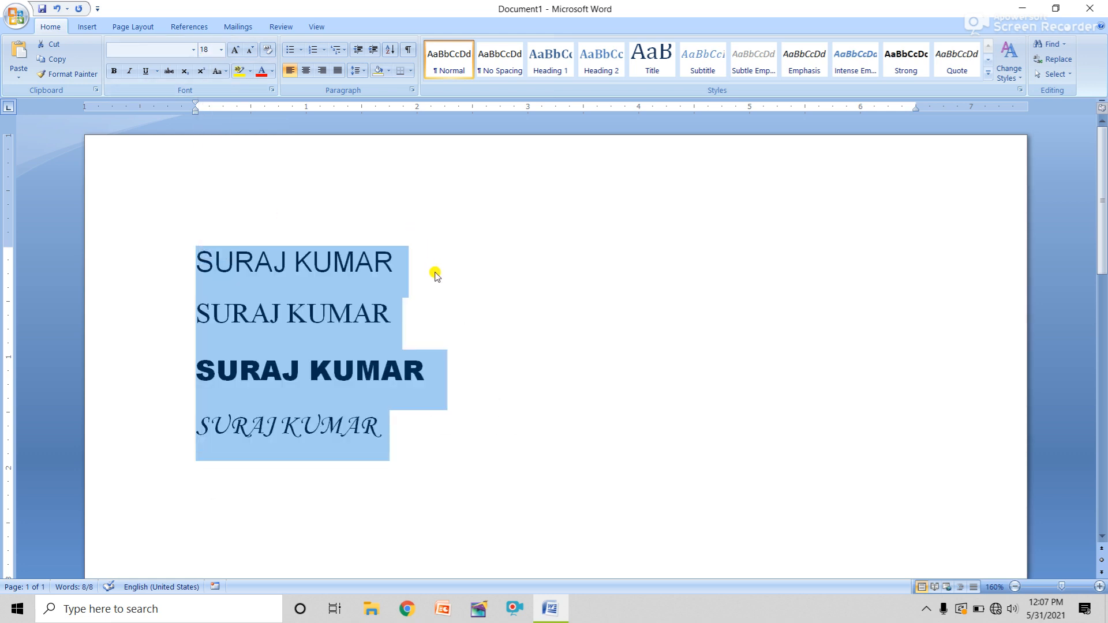
{"action": "left_click", "coordinate": [435, 275]}
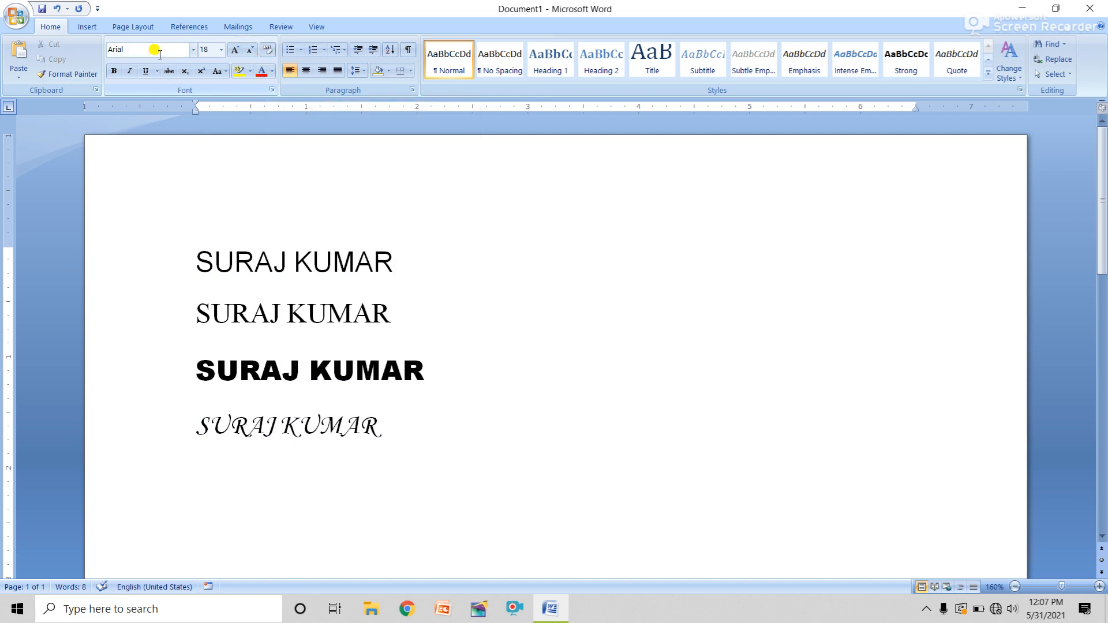
Open the Font dialog for the selected first line, showing Arial, Regular, 18
{"action": "left_click", "coordinate": [274, 91]}
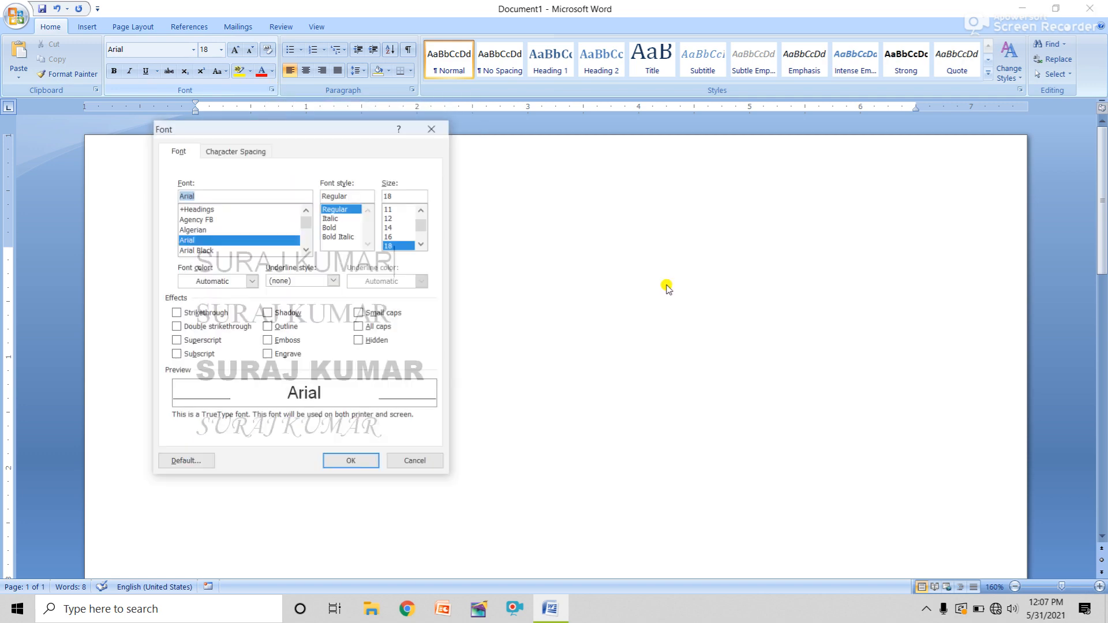
{"action": "left_click_drag", "start_coordinate": [348, 132], "coordinate": [705, 167]}
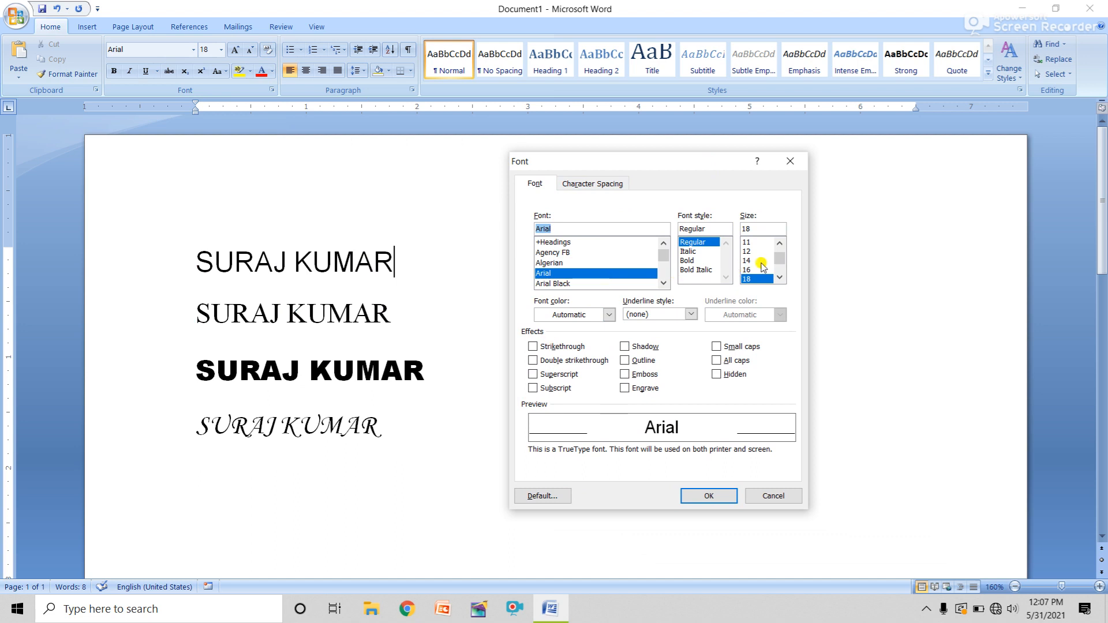
{"action": "left_click", "coordinate": [770, 496]}
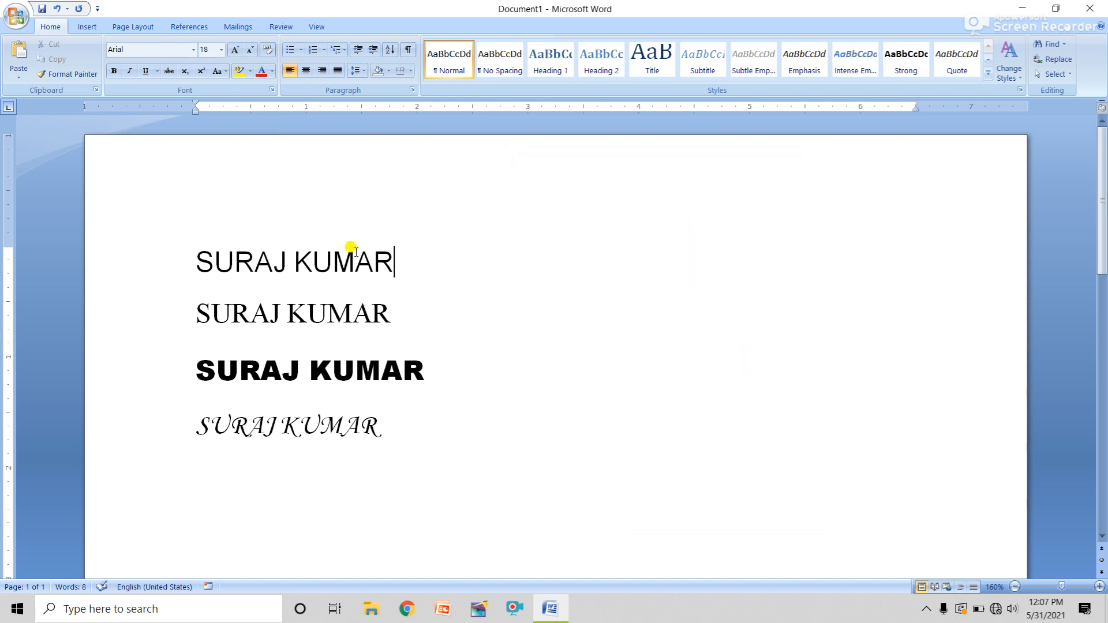
{"action": "left_click_drag", "start_coordinate": [386, 254], "coordinate": [208, 258]}
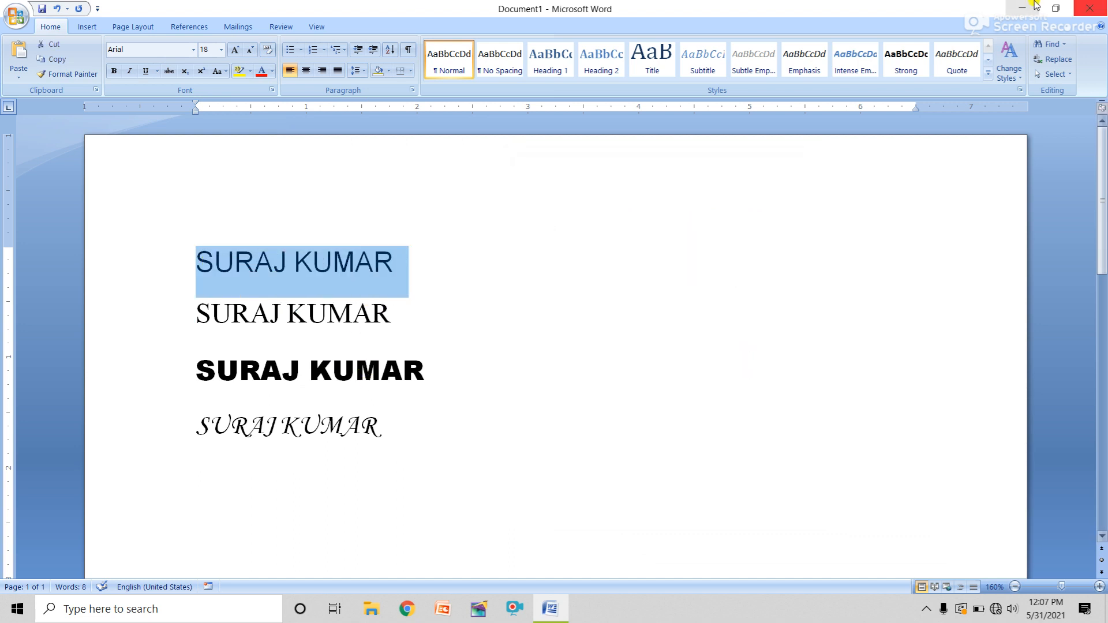
{"action": "left_click", "coordinate": [271, 90]}
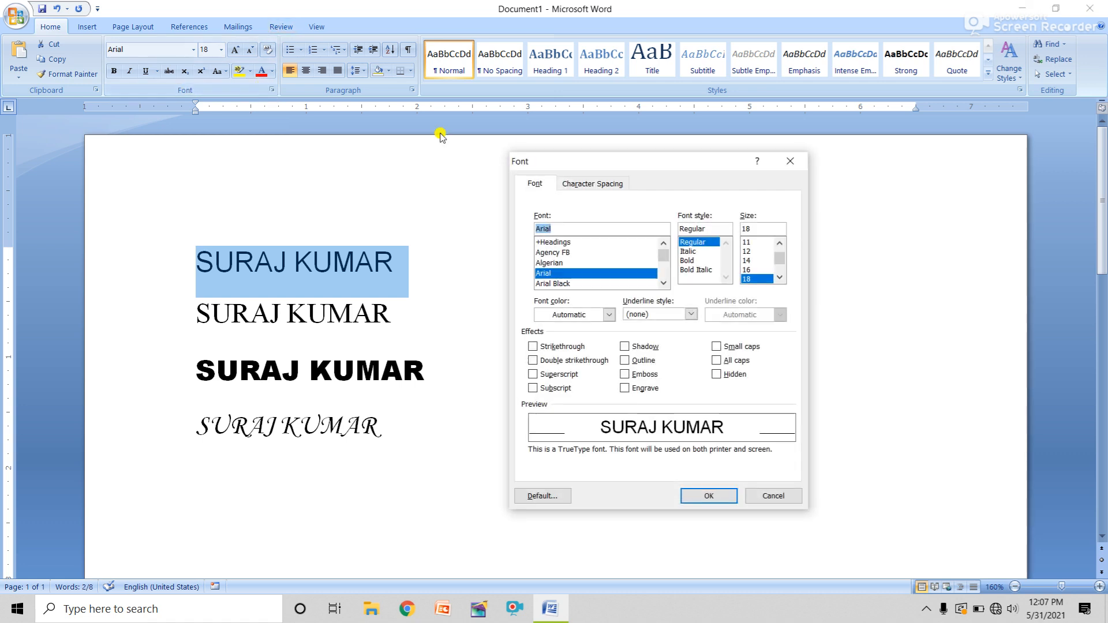
{"action": "left_click_drag", "start_coordinate": [664, 163], "coordinate": [660, 162]}
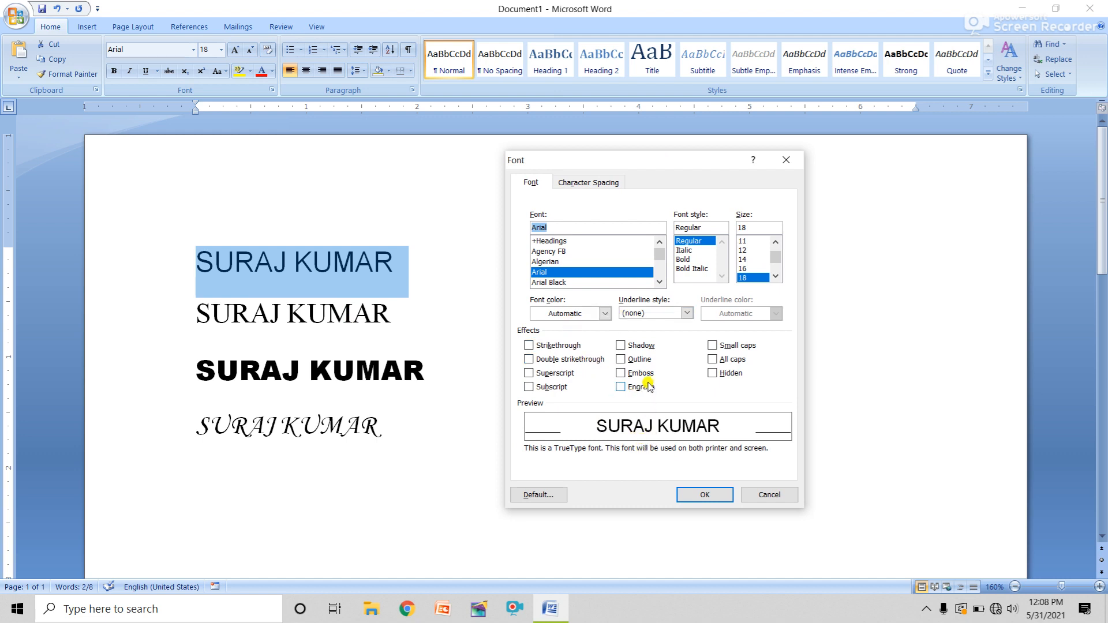
Choose Arial Black, red font colour and a double underline
{"action": "left_click", "coordinate": [550, 283]}
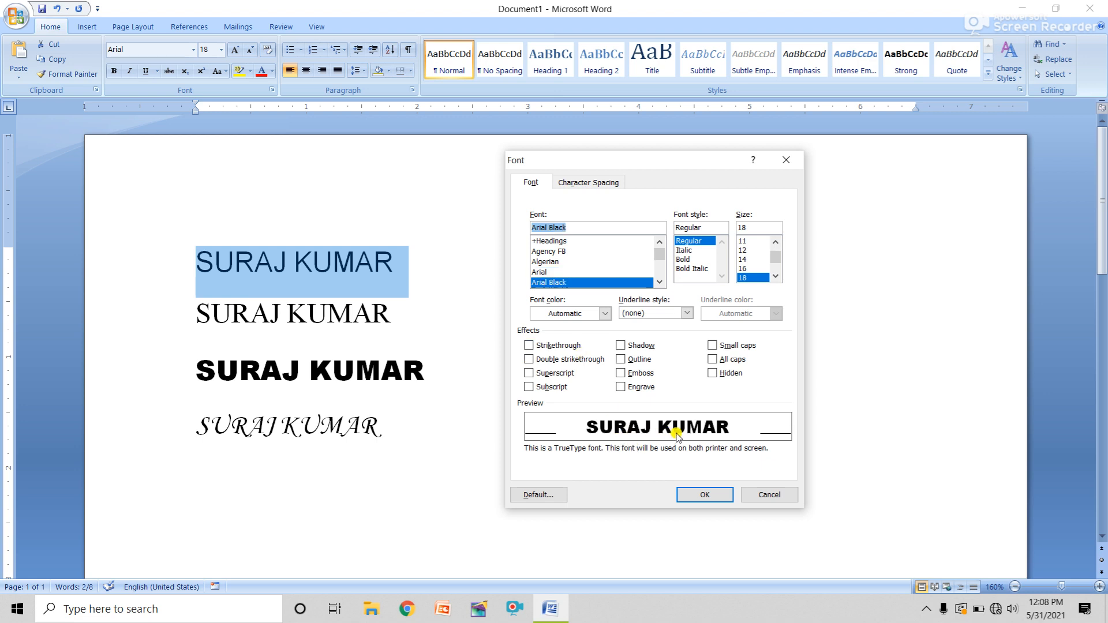
{"action": "left_click", "coordinate": [604, 314]}
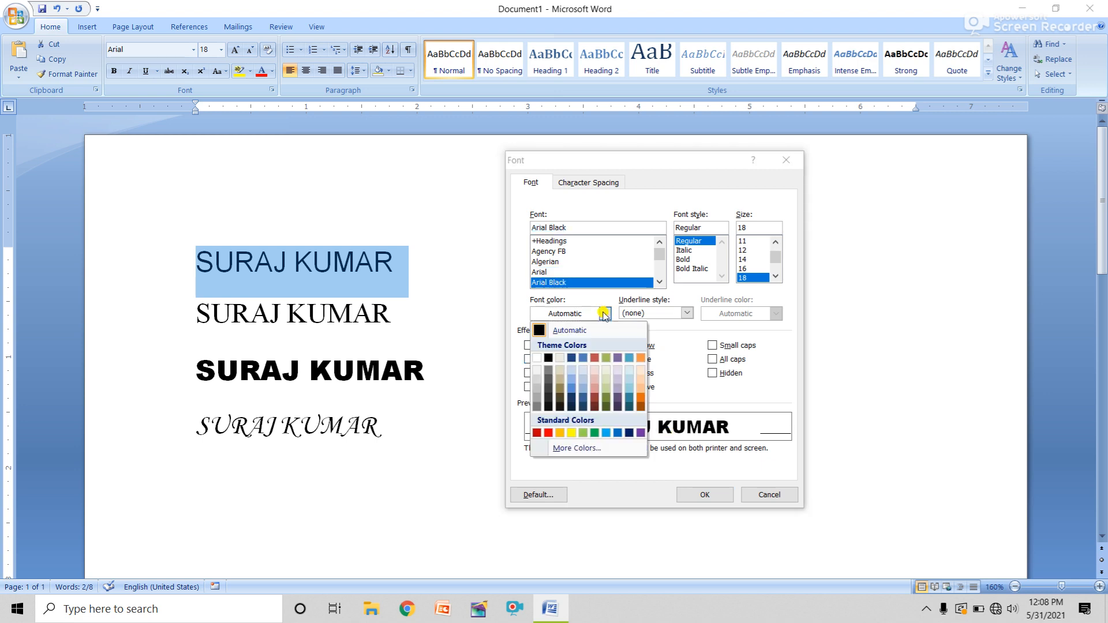
{"action": "left_click", "coordinate": [549, 433]}
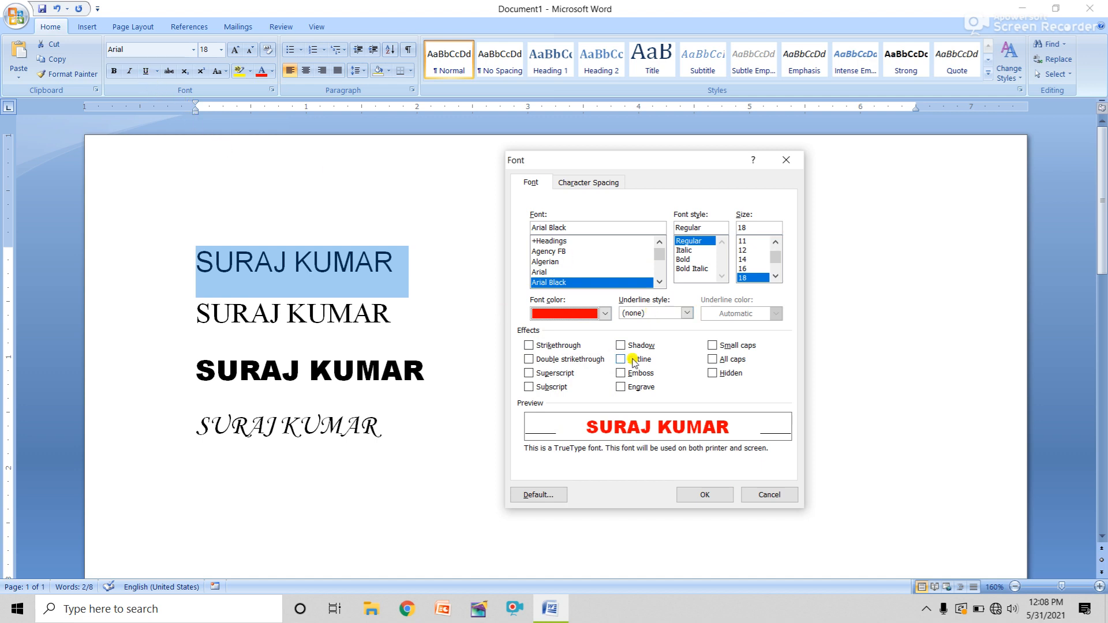
{"action": "left_click", "coordinate": [687, 314]}
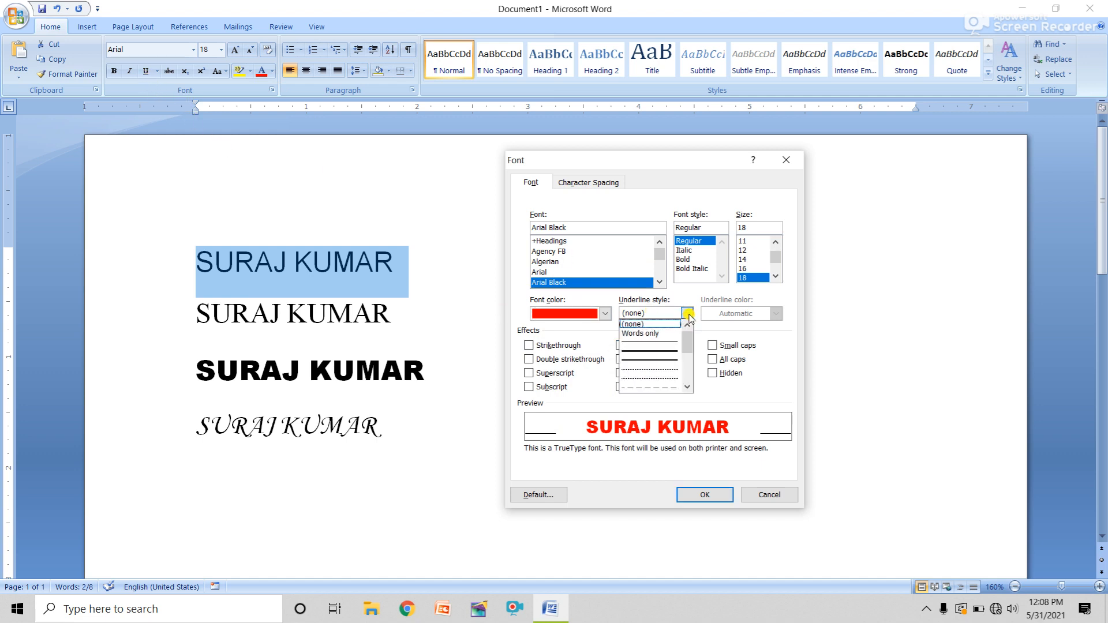
{"action": "left_click", "coordinate": [649, 345]}
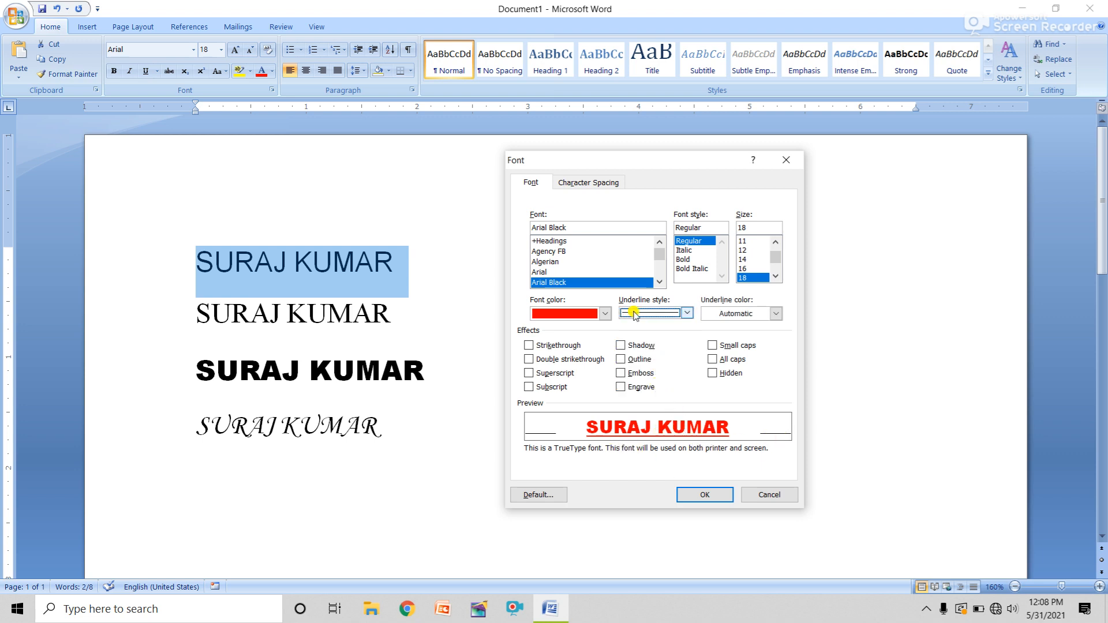
{"action": "left_click", "coordinate": [677, 315]}
{"action": "left_click", "coordinate": [651, 352]}
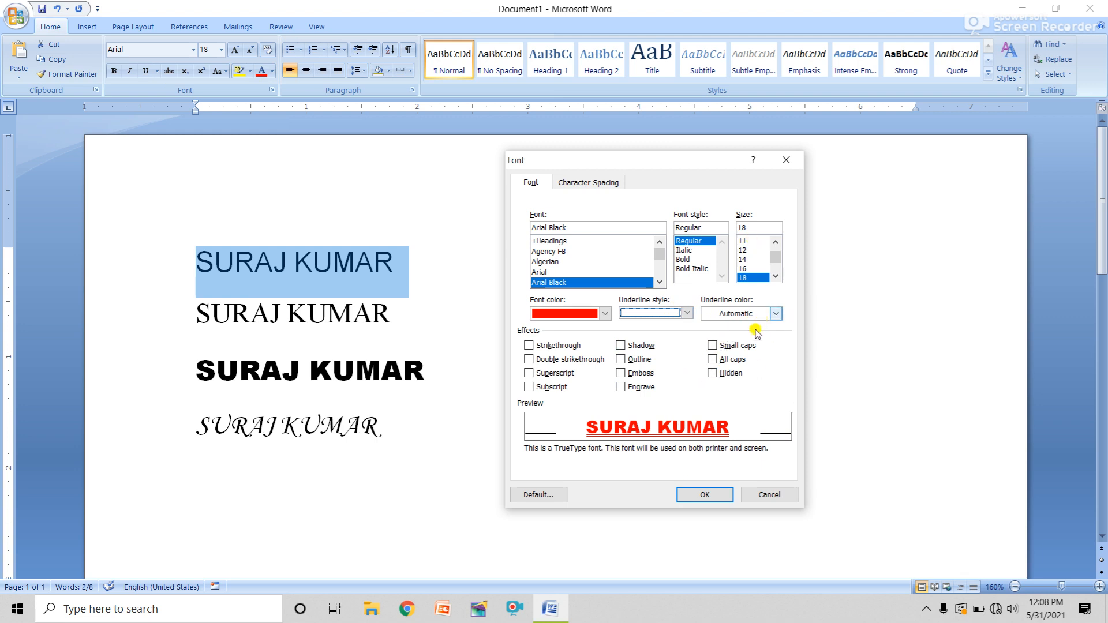
Set the underline colour to green, size 20, and tick Shadow
{"action": "left_click", "coordinate": [776, 315]}
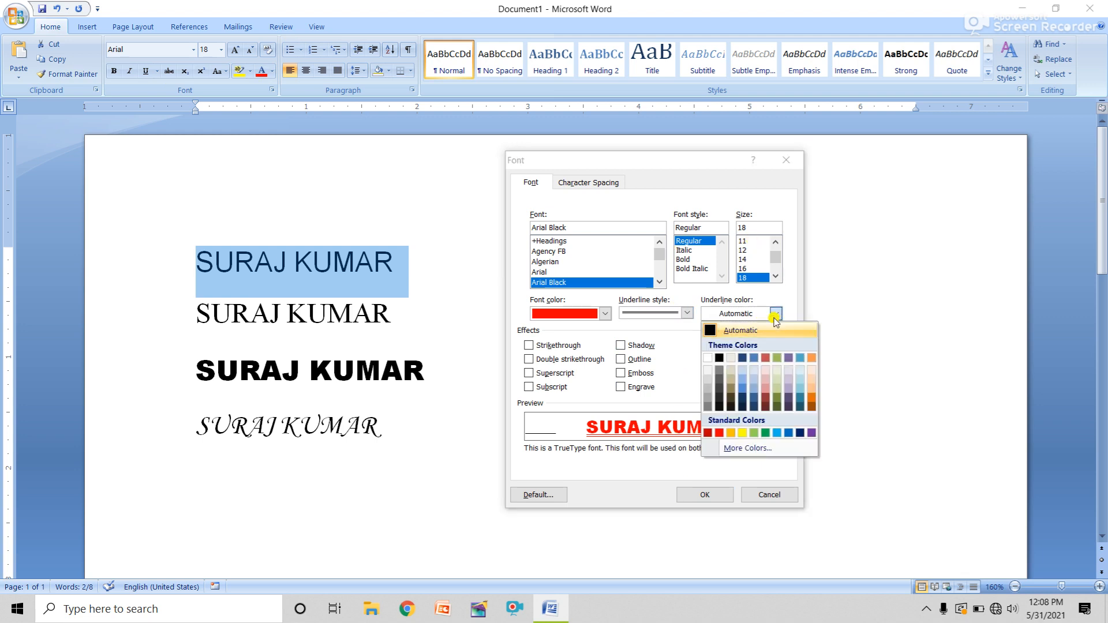
{"action": "left_click", "coordinate": [743, 358]}
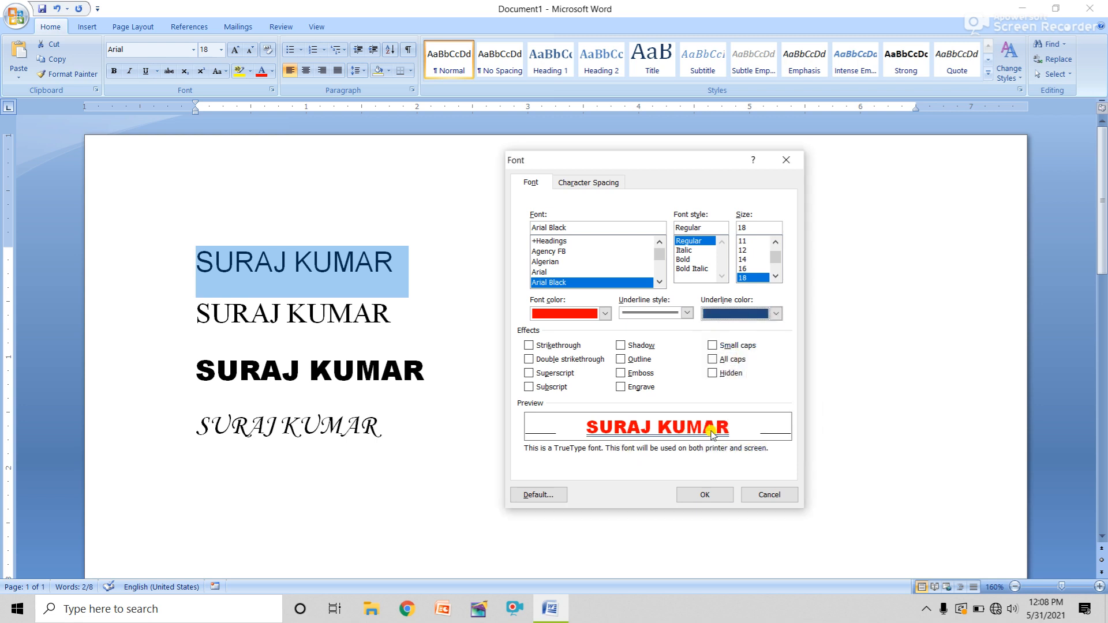
{"action": "left_click", "coordinate": [776, 314]}
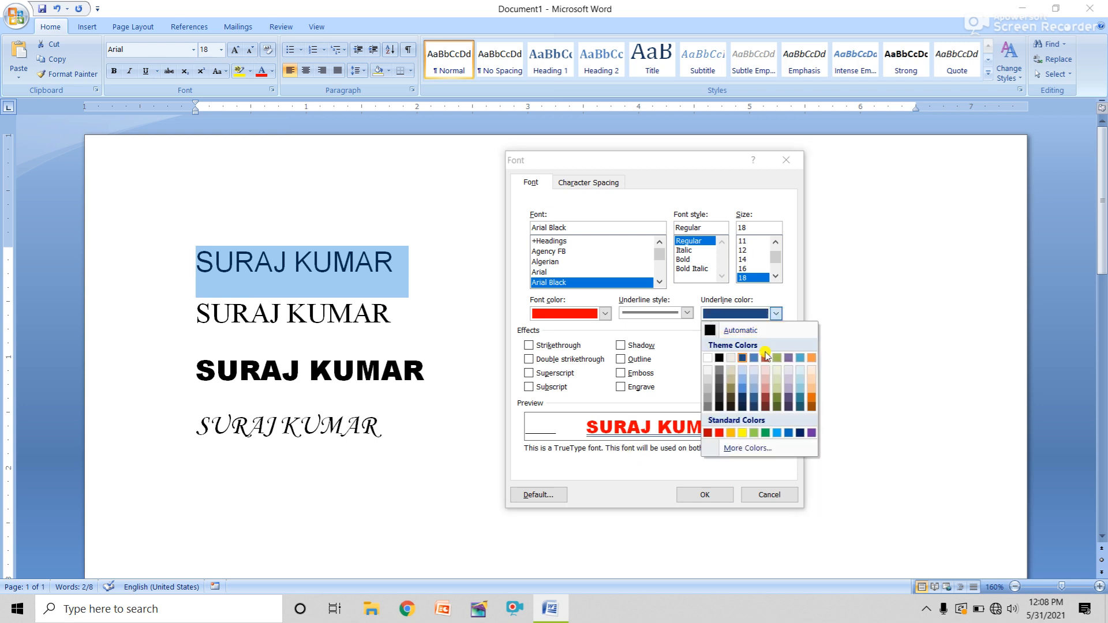
{"action": "left_click", "coordinate": [764, 433]}
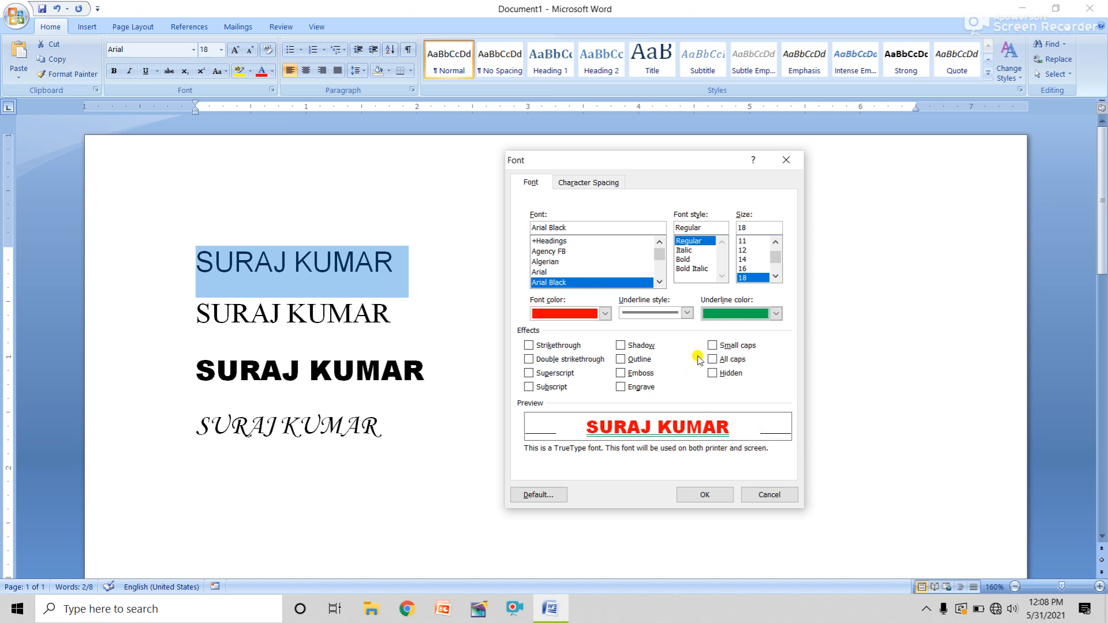
{"action": "left_click", "coordinate": [776, 276]}
{"action": "left_click", "coordinate": [746, 277]}
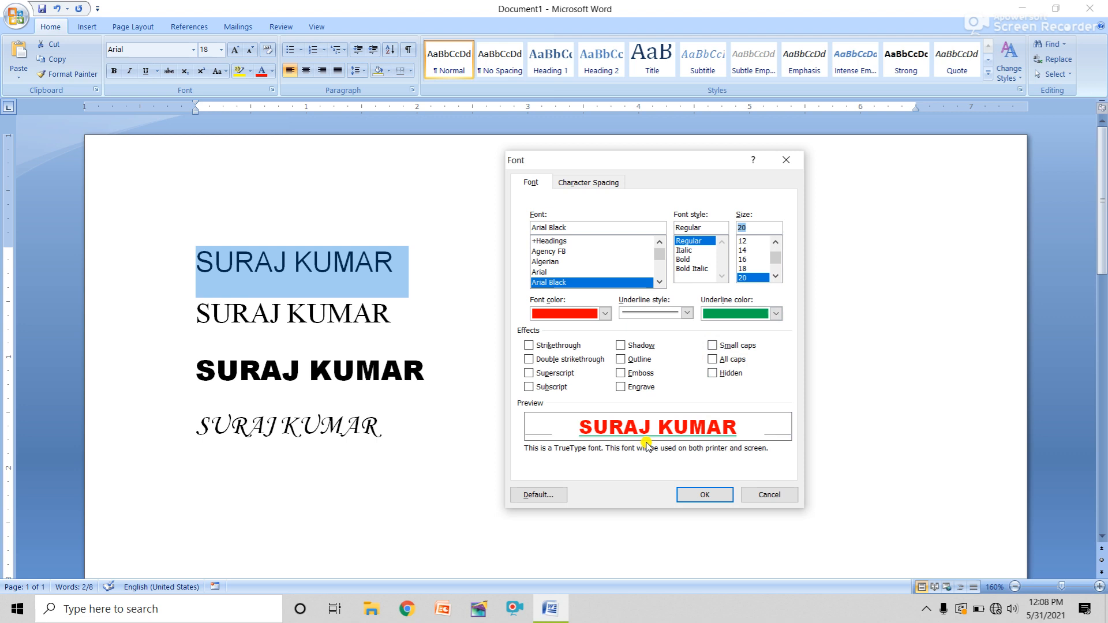
{"action": "left_click", "coordinate": [622, 345]}
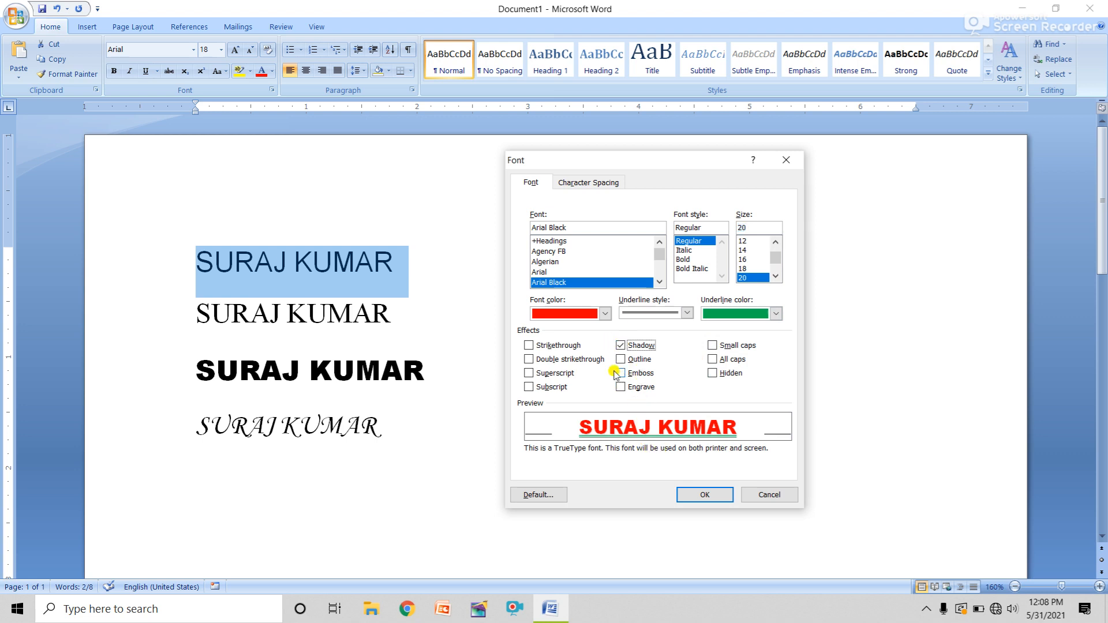
Try Shadow, Strikethrough and Double strikethrough, leaving all of them off
{"action": "left_click", "coordinate": [620, 346]}
{"action": "left_click", "coordinate": [620, 346]}
{"action": "left_click", "coordinate": [620, 345]}
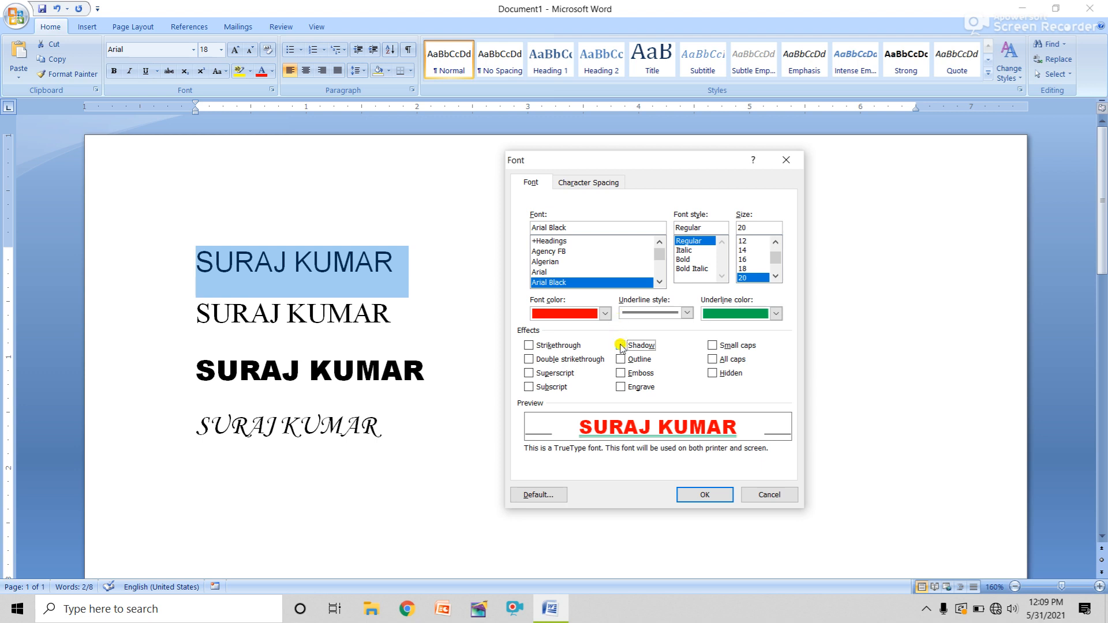
{"action": "left_click", "coordinate": [530, 346]}
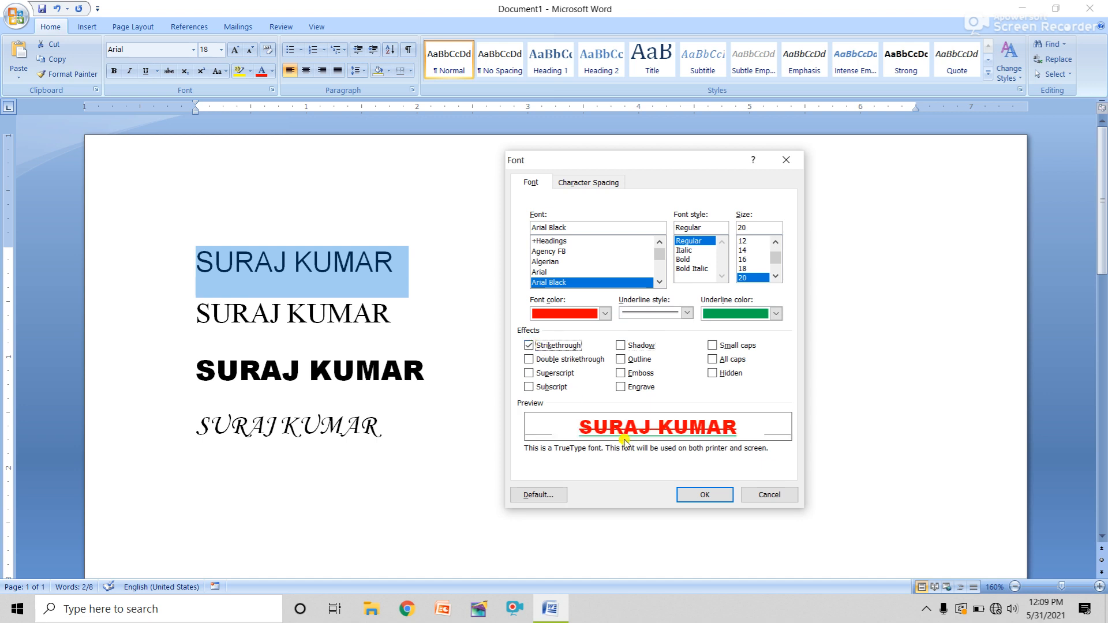
{"action": "left_click", "coordinate": [529, 346]}
{"action": "left_click", "coordinate": [528, 346]}
{"action": "left_click", "coordinate": [529, 360]}
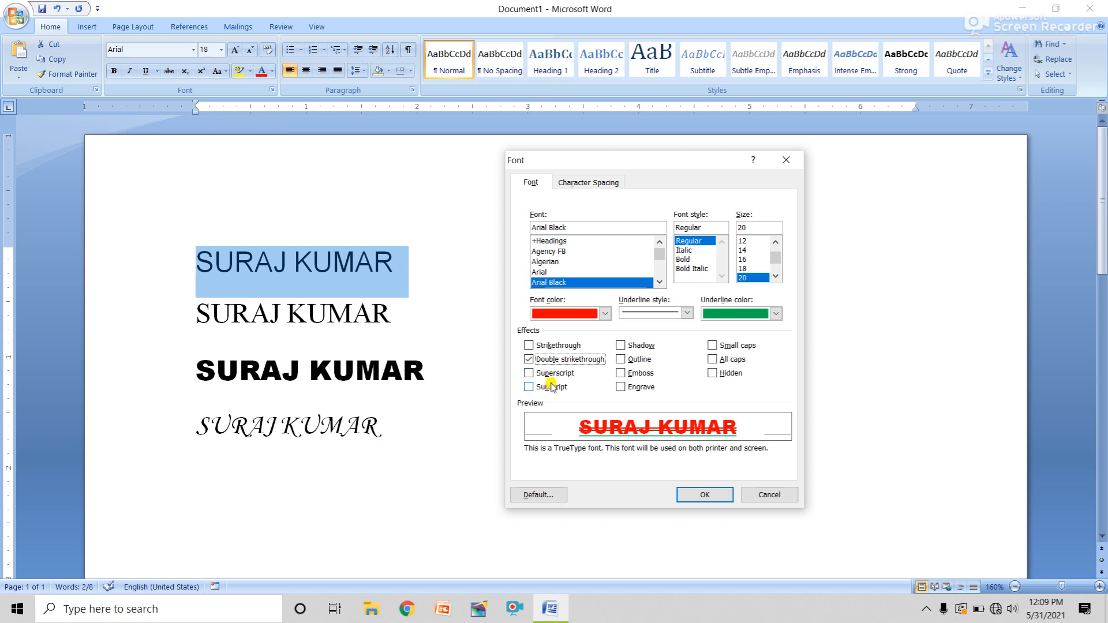
{"action": "left_click", "coordinate": [529, 359]}
Choose Bold at size 22 and apply the font settings
{"action": "left_click", "coordinate": [683, 260]}
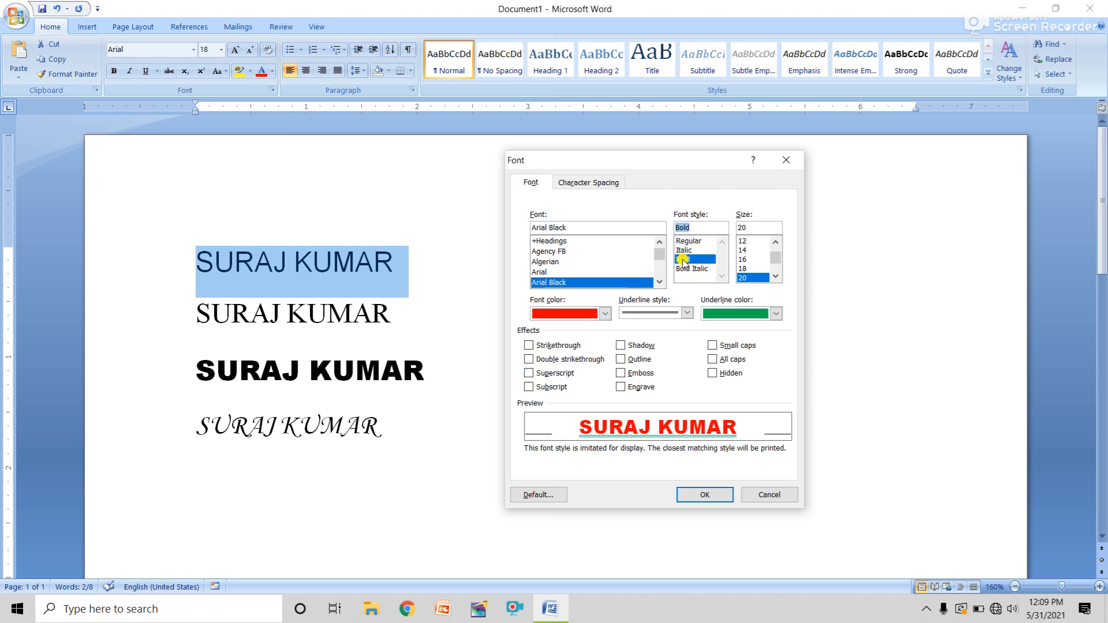
{"action": "left_click", "coordinate": [776, 276]}
{"action": "left_click", "coordinate": [758, 278]}
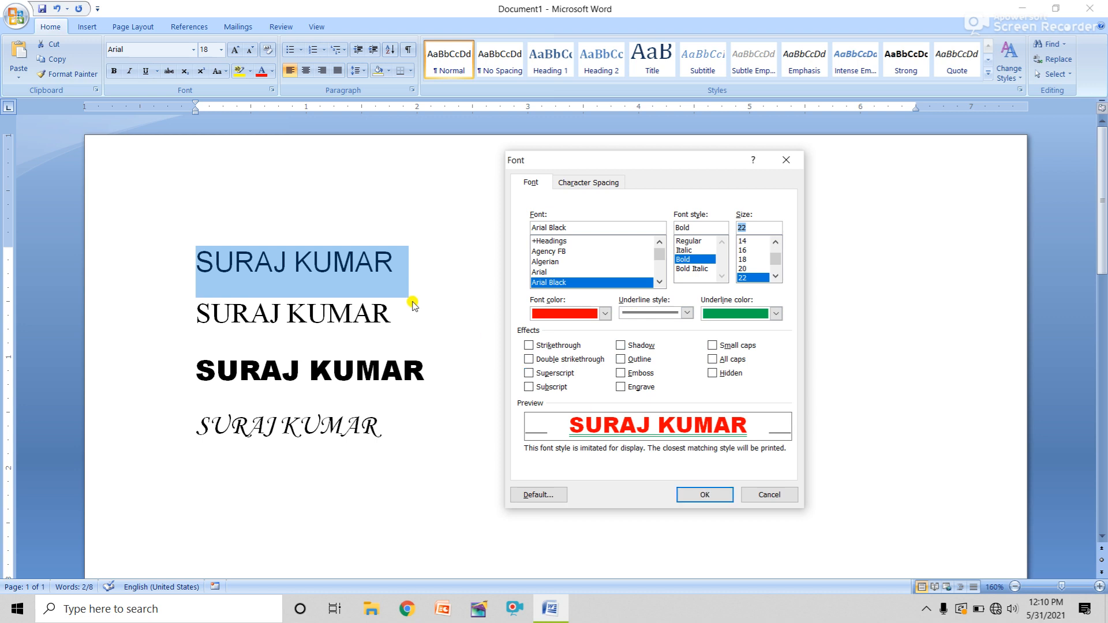
{"action": "left_click", "coordinate": [692, 496]}
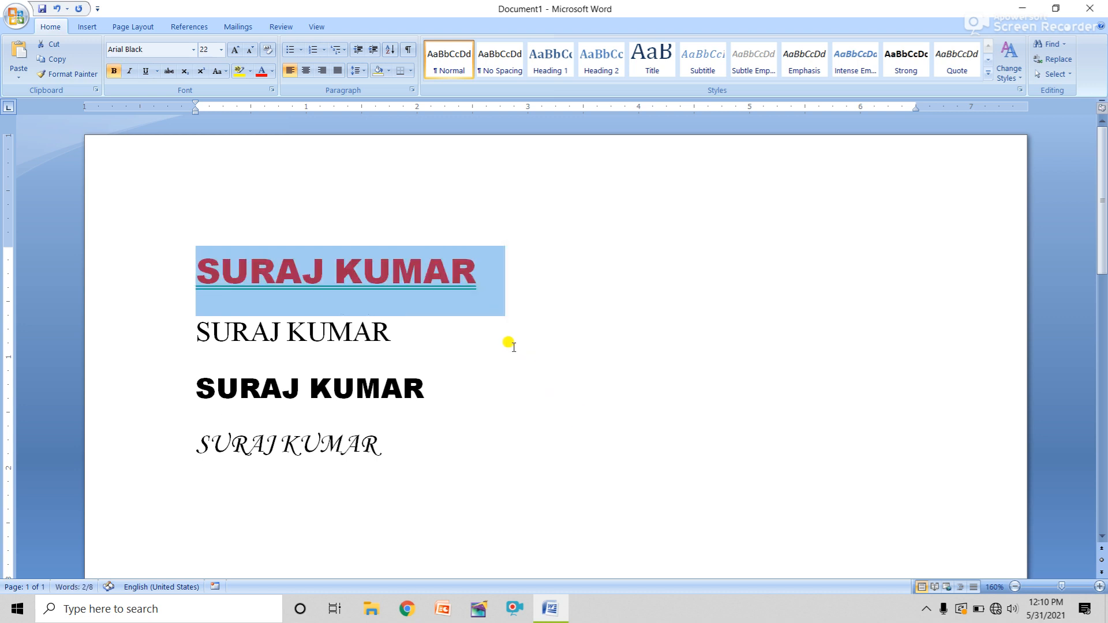
Type 22 after the second line and make its last 2 superscript
{"action": "left_click", "coordinate": [480, 287]}
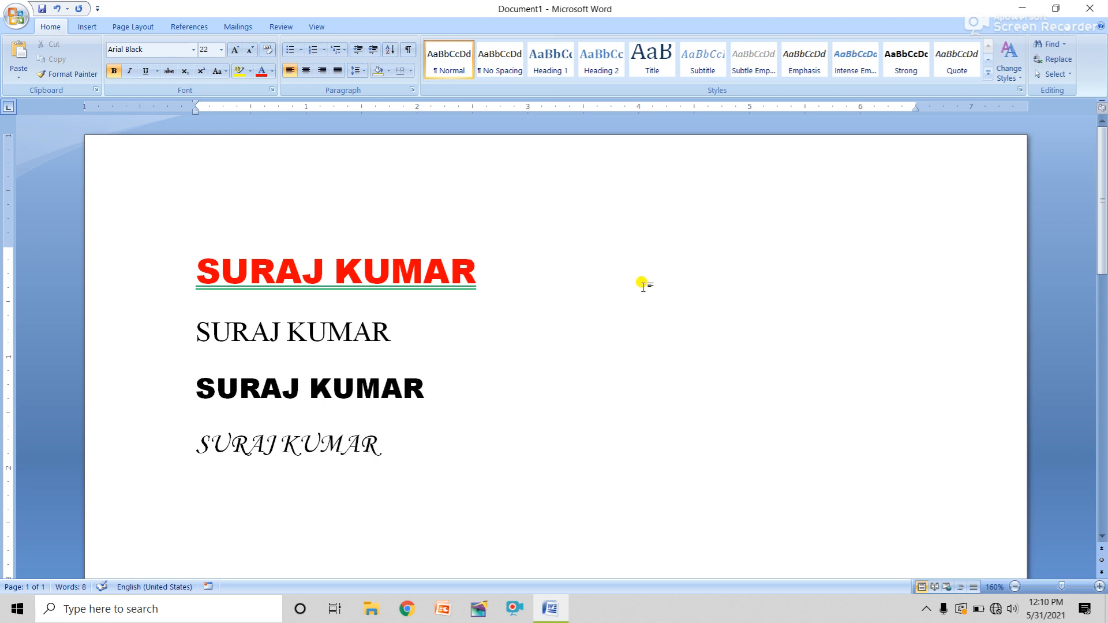
{"action": "double_click", "coordinate": [616, 341]}
{"action": "type", "text": "22"}
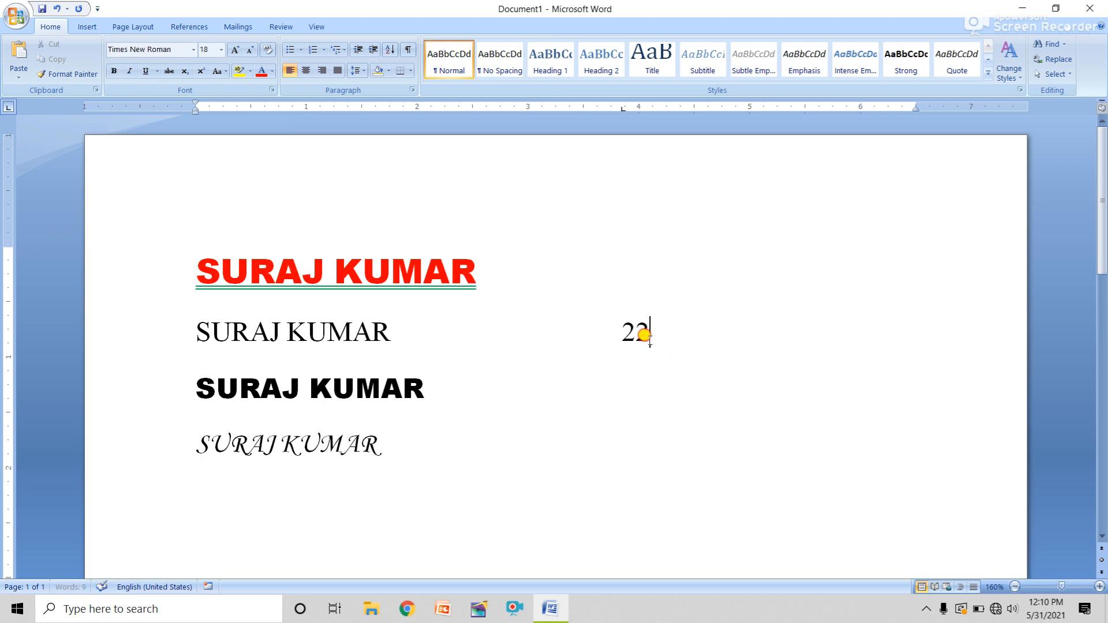
{"action": "left_click_drag", "start_coordinate": [641, 335], "coordinate": [651, 334]}
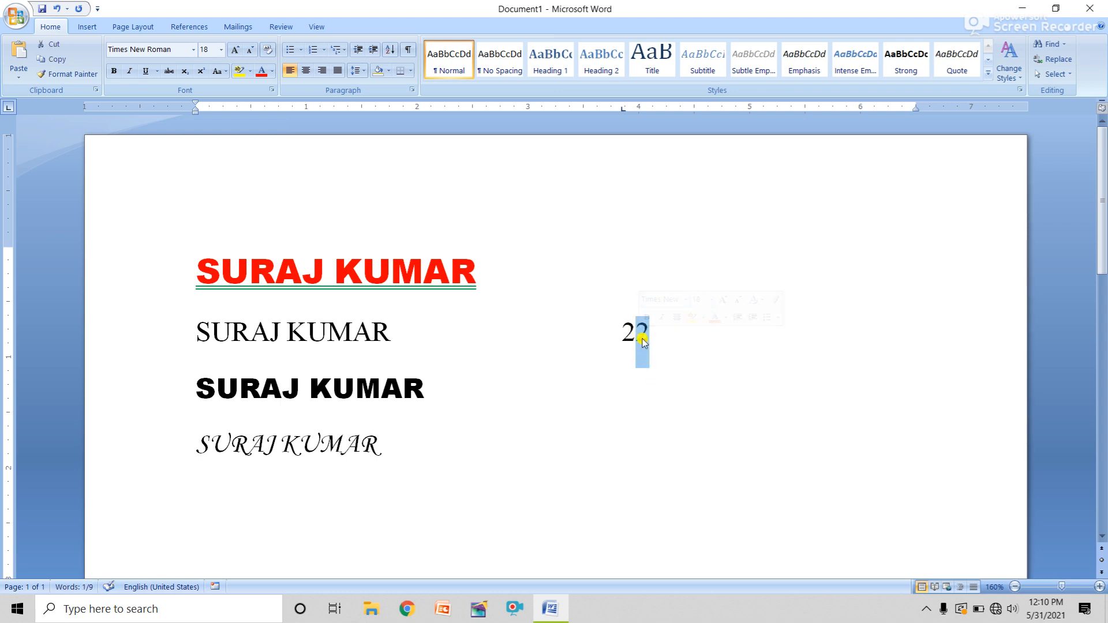
{"action": "left_click", "coordinate": [272, 90]}
{"action": "left_click_drag", "start_coordinate": [687, 157], "coordinate": [951, 96]}
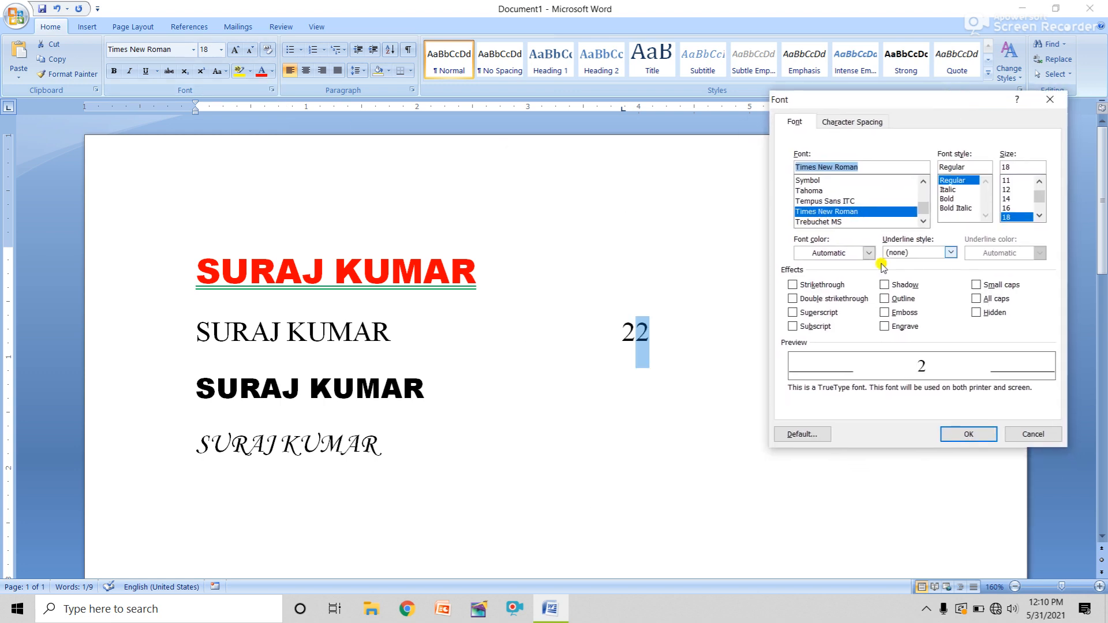
{"action": "left_click", "coordinate": [794, 313]}
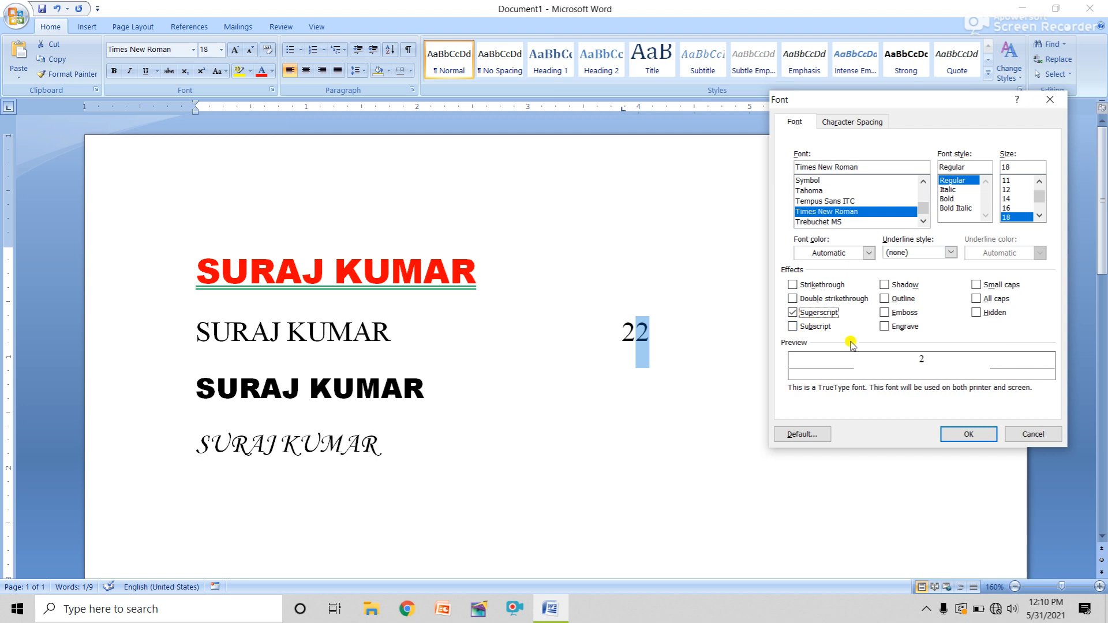
{"action": "left_click", "coordinate": [968, 434]}
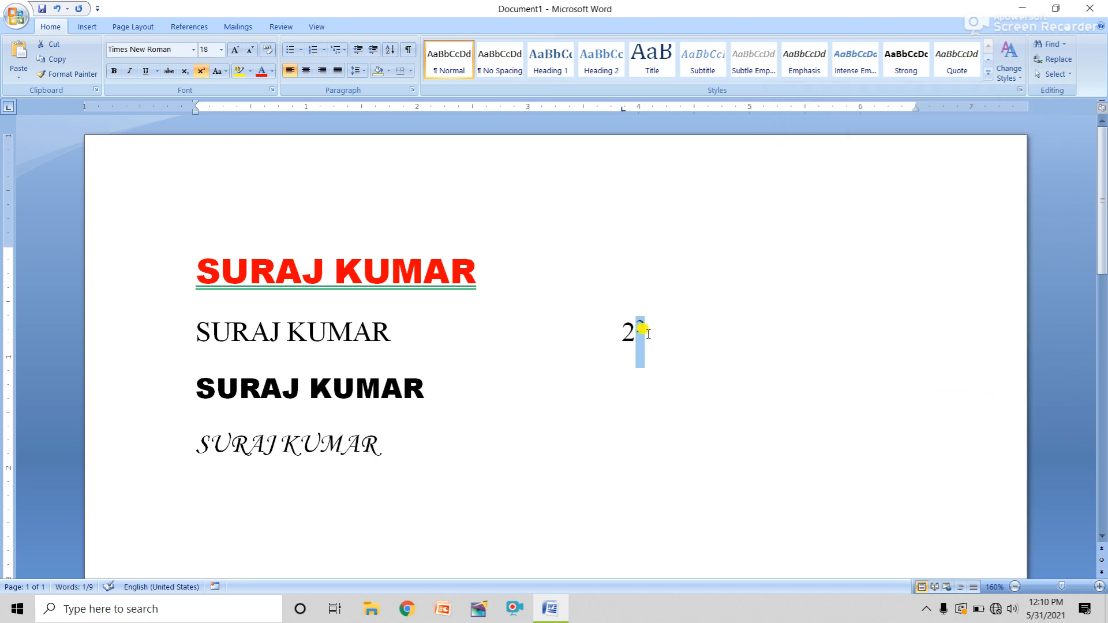
{"action": "double_click", "coordinate": [621, 405]}
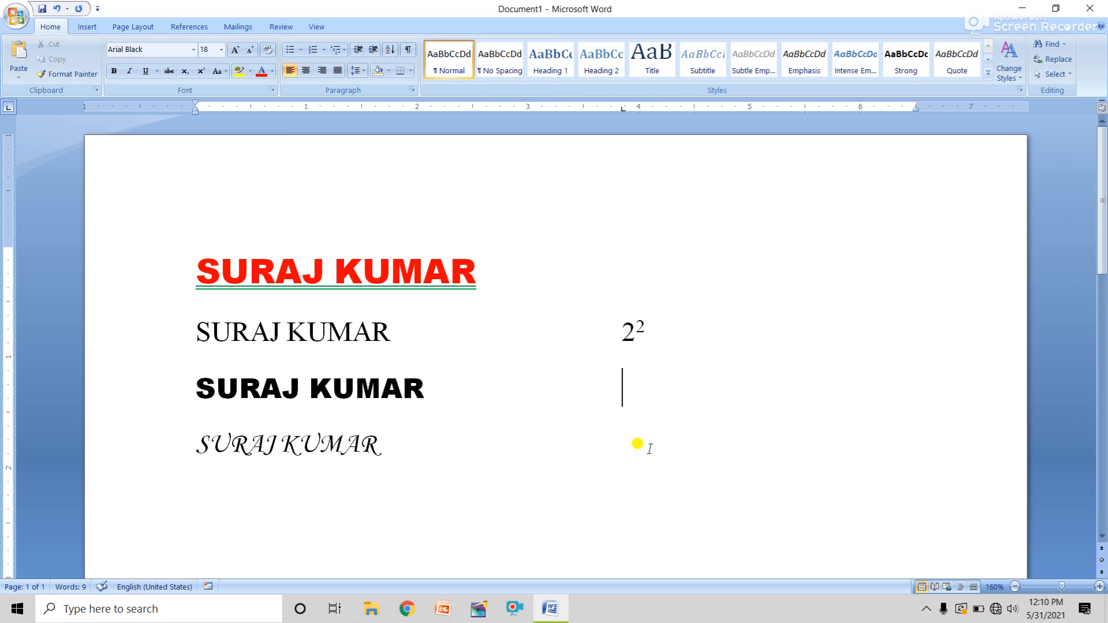
Type H2O beside the third line and make its 2 a subscript in the Font dialog
{"action": "type", "text": "h"}
{"action": "key", "text": "BackSpace"}
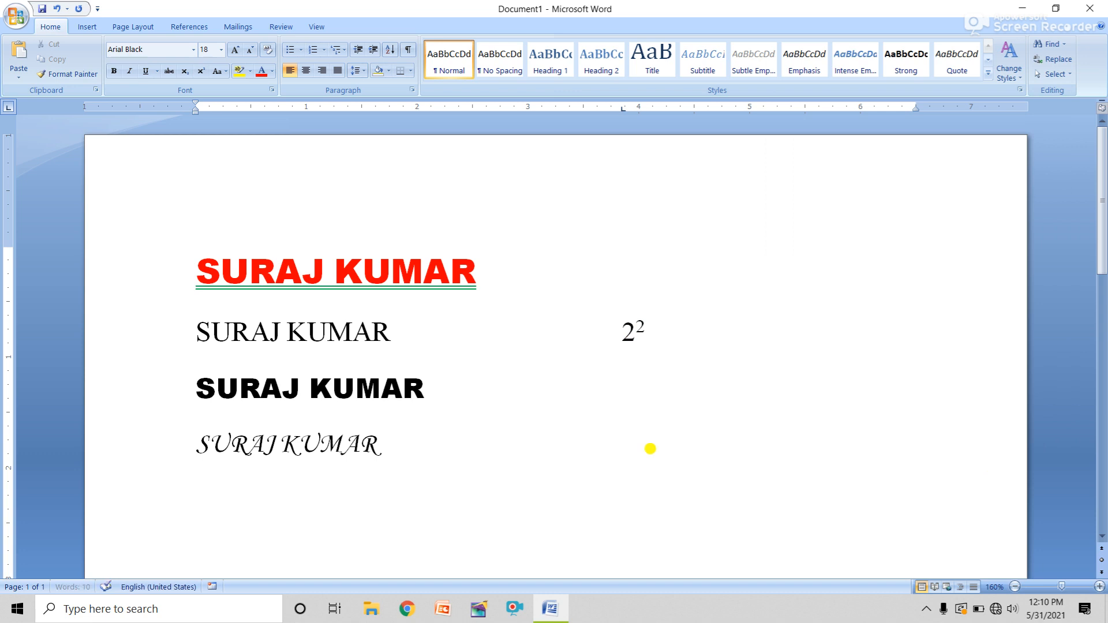
{"action": "type", "text": "H"}
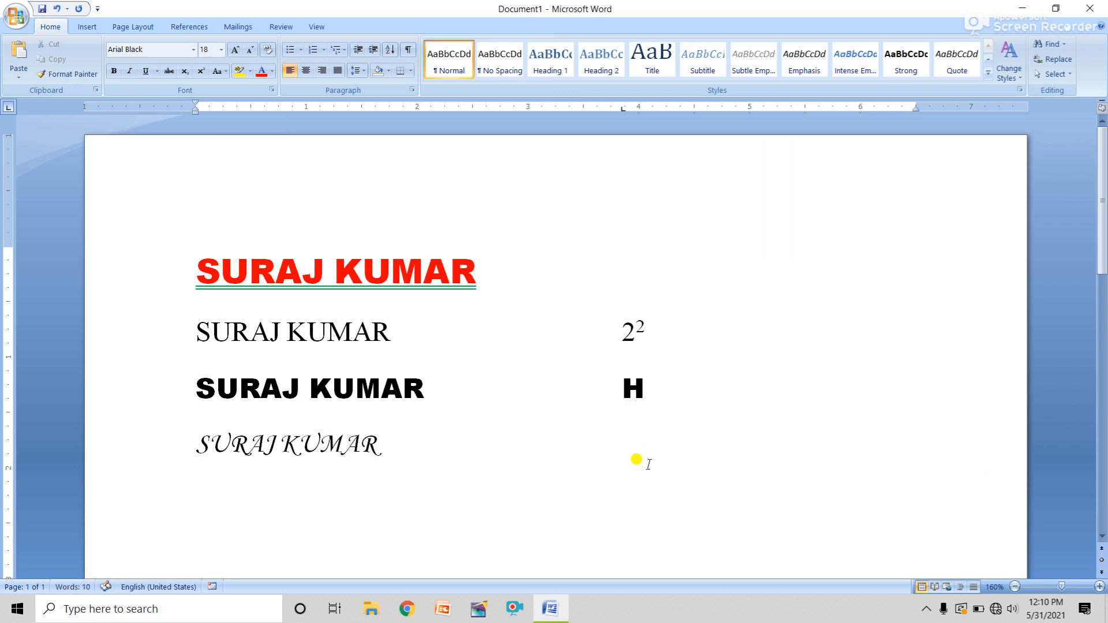
{"action": "type", "text": "2O"}
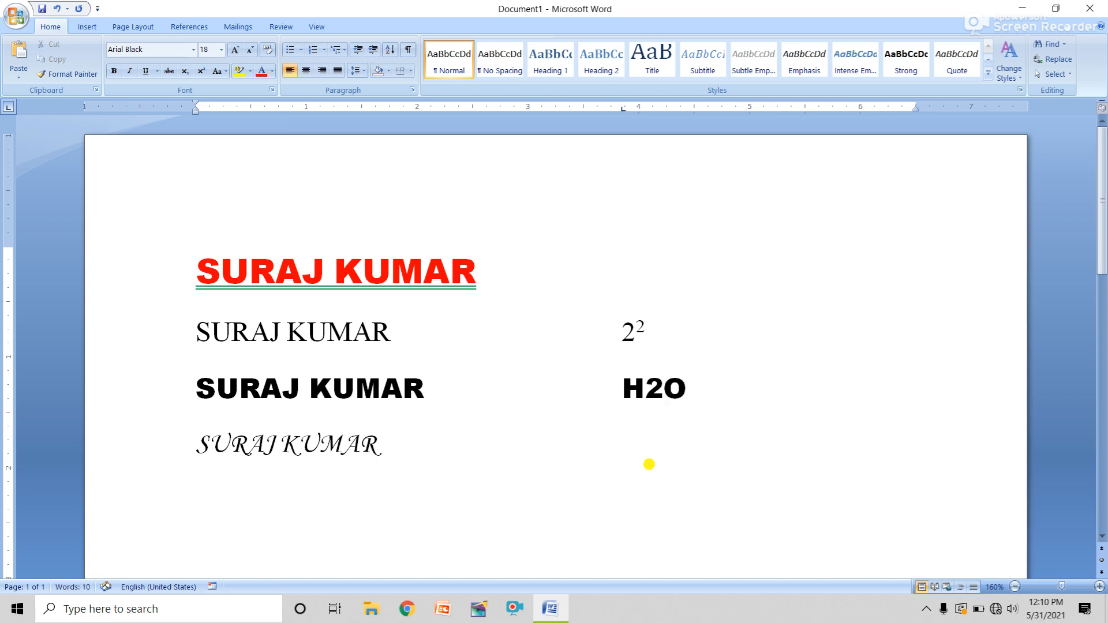
{"action": "left_click", "coordinate": [653, 380]}
{"action": "left_click_drag", "start_coordinate": [647, 379], "coordinate": [664, 381]}
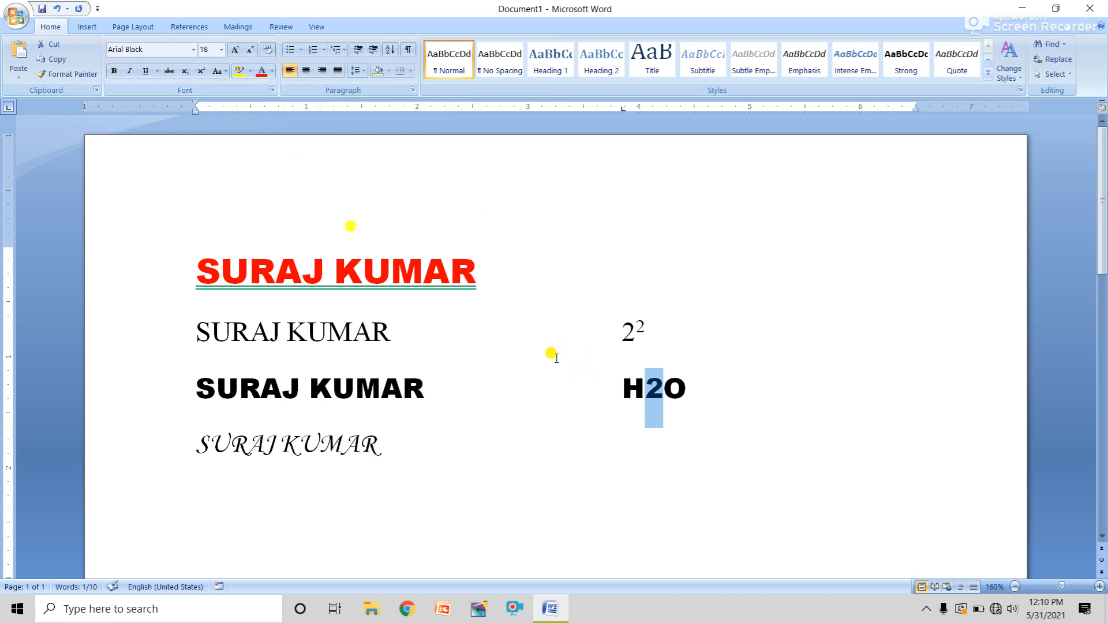
{"action": "left_click", "coordinate": [272, 89]}
{"action": "left_click", "coordinate": [793, 327]}
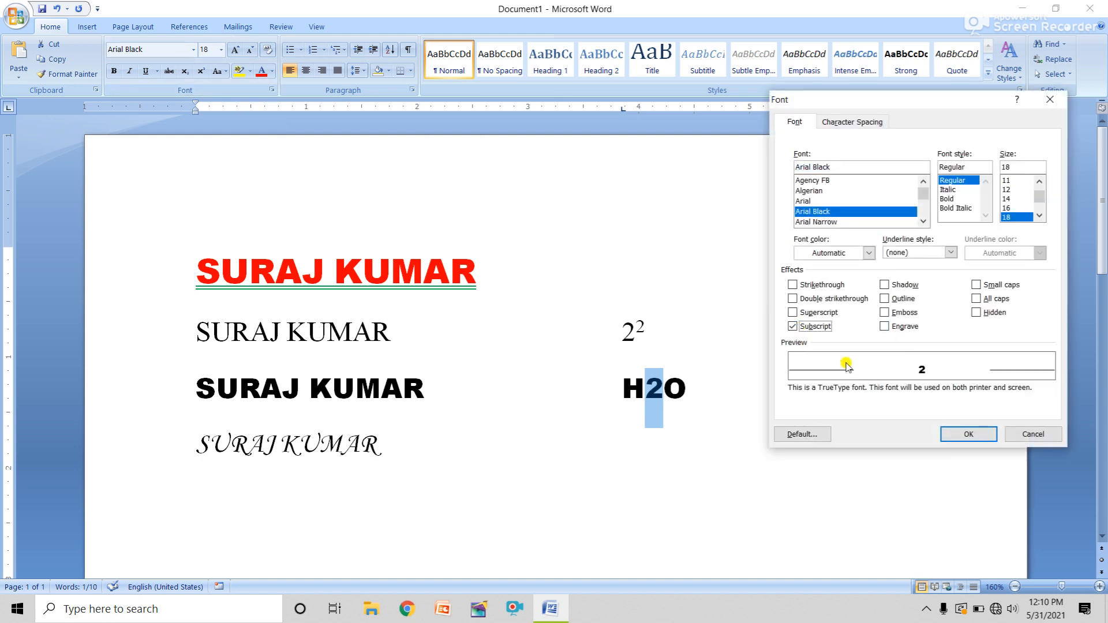
{"action": "left_click", "coordinate": [966, 431]}
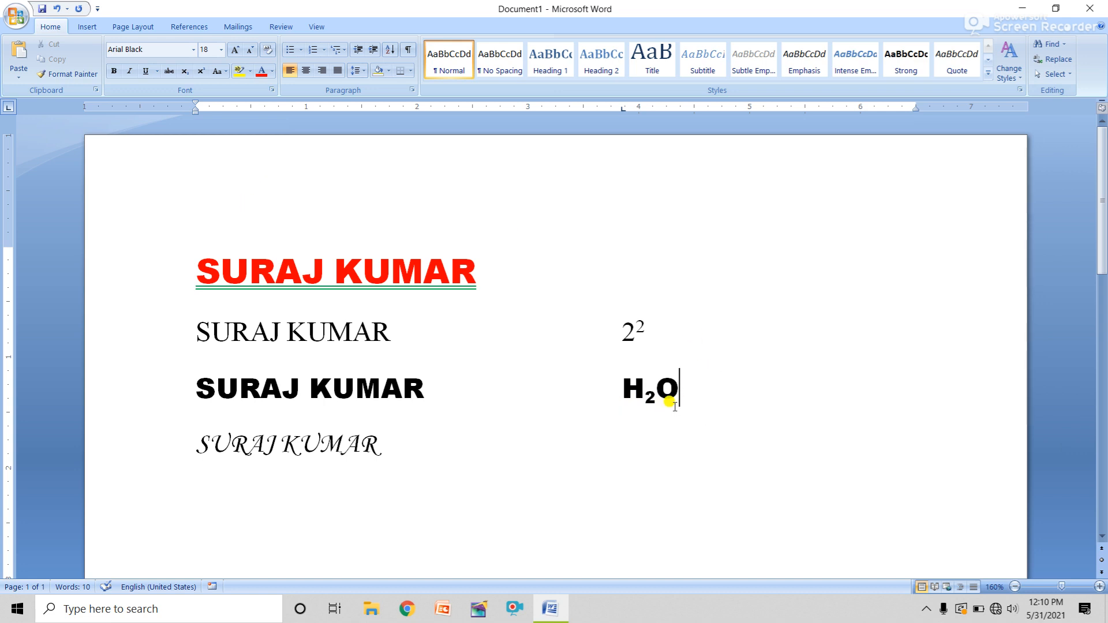
{"action": "left_click", "coordinate": [250, 74]}
{"action": "left_click", "coordinate": [286, 323]}
{"action": "left_click_drag", "start_coordinate": [287, 324], "coordinate": [306, 326]}
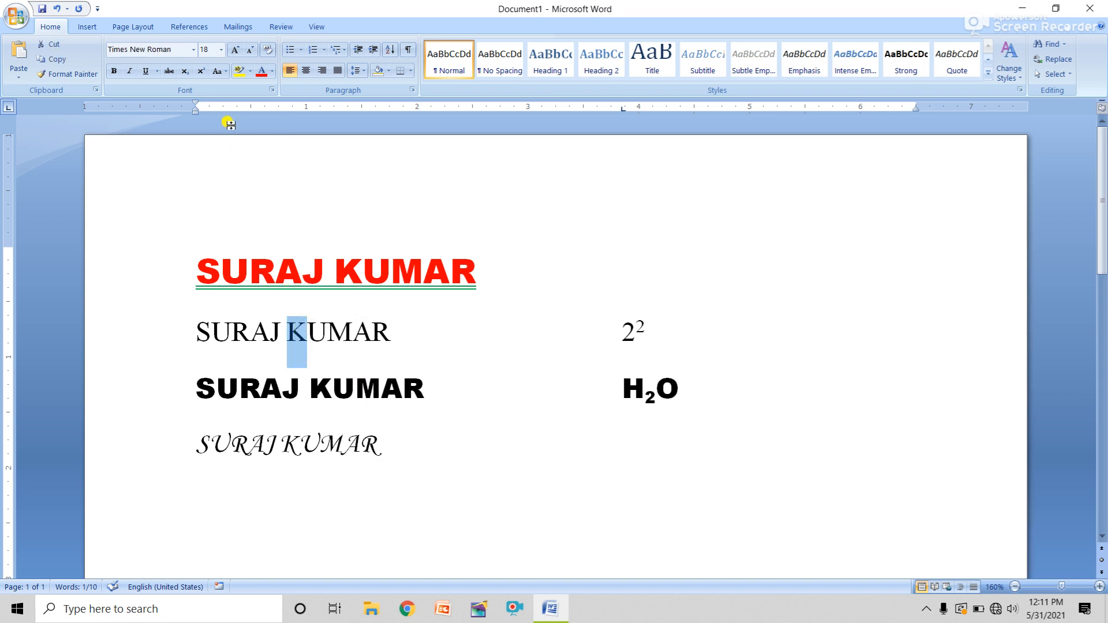
{"action": "left_click", "coordinate": [250, 70]}
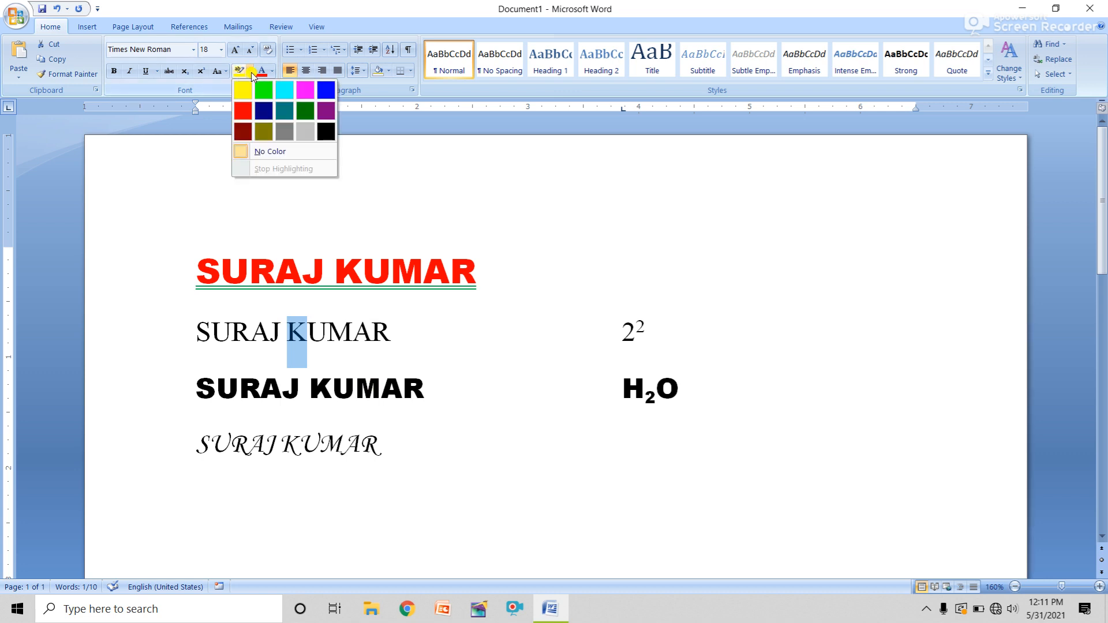
{"action": "left_click", "coordinate": [243, 93]}
{"action": "key", "text": "Right"}
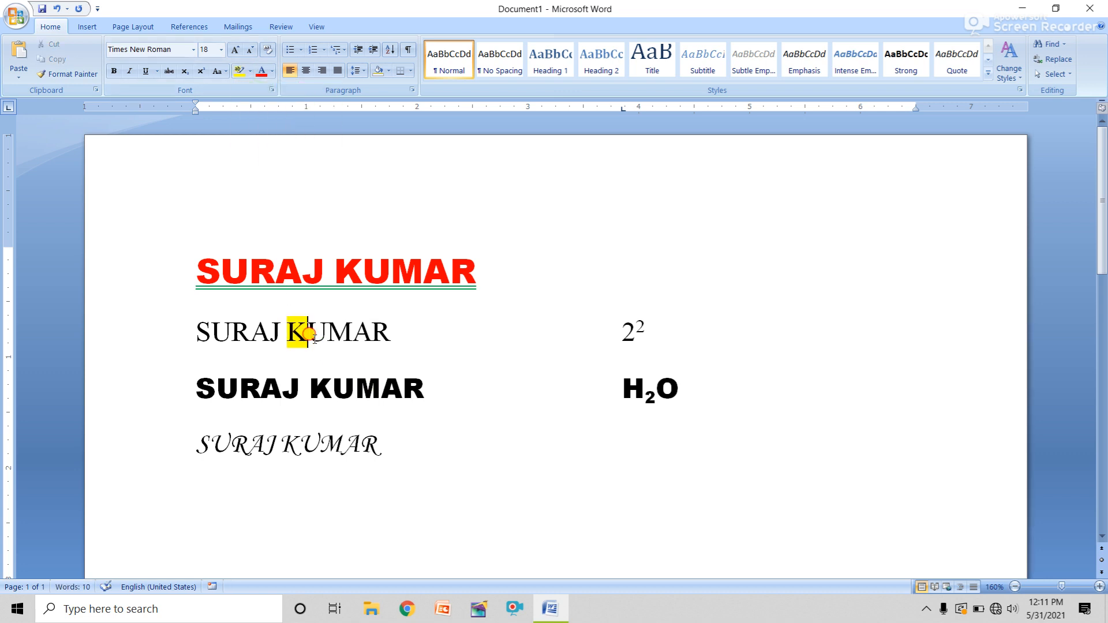
{"action": "left_click", "coordinate": [253, 72]}
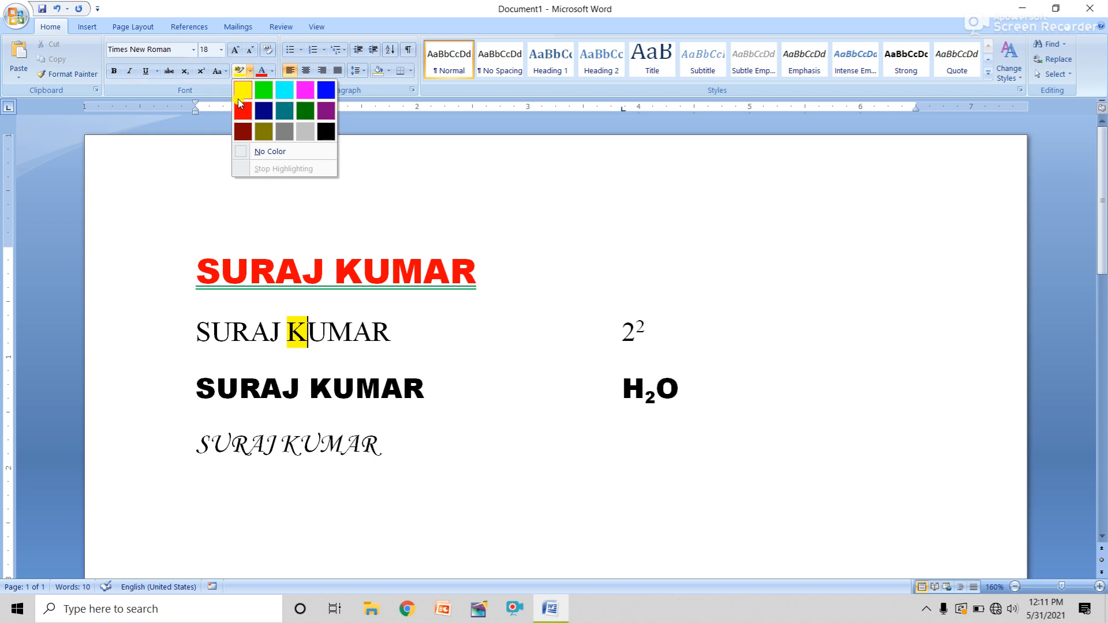
{"action": "left_click", "coordinate": [297, 369]}
{"action": "left_click_drag", "start_coordinate": [300, 378], "coordinate": [197, 378]}
{"action": "left_click", "coordinate": [250, 70]}
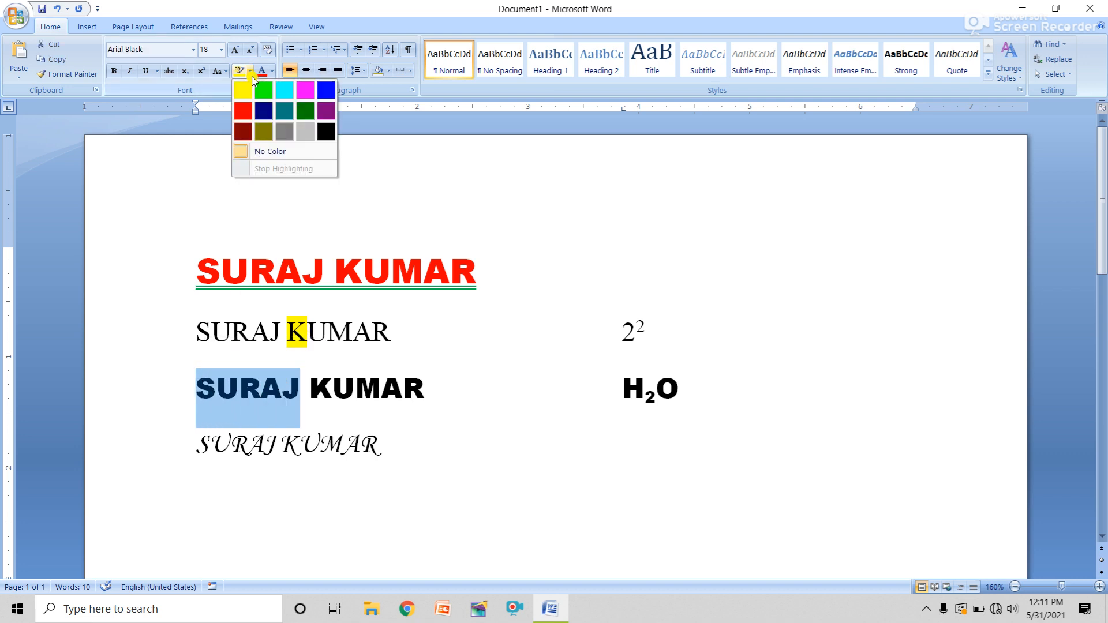
{"action": "left_click", "coordinate": [243, 90]}
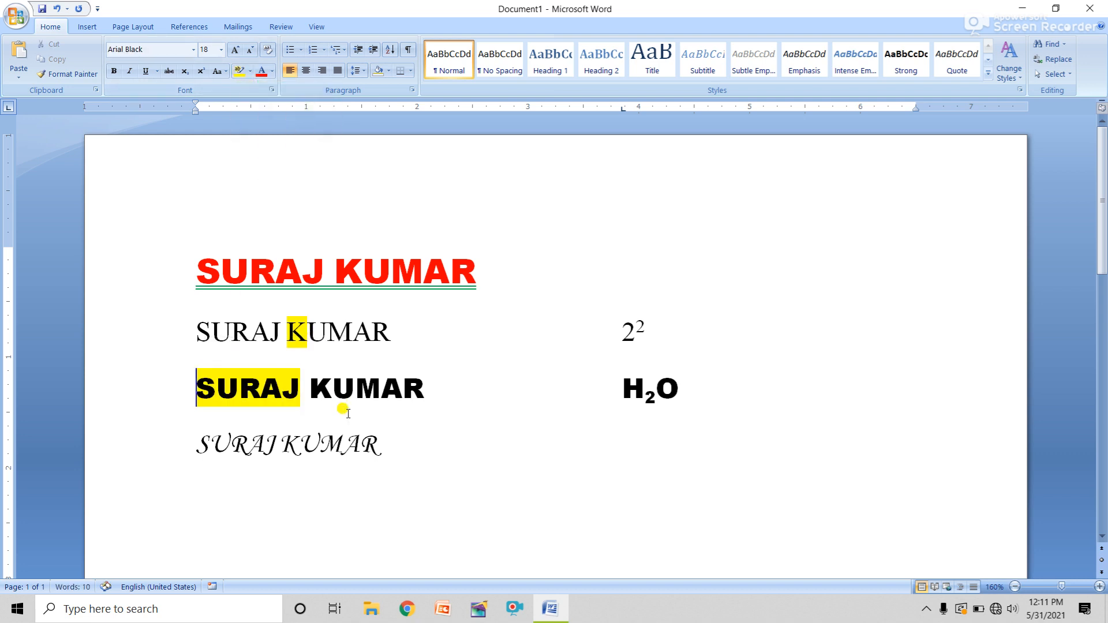
{"action": "left_click", "coordinate": [333, 415]}
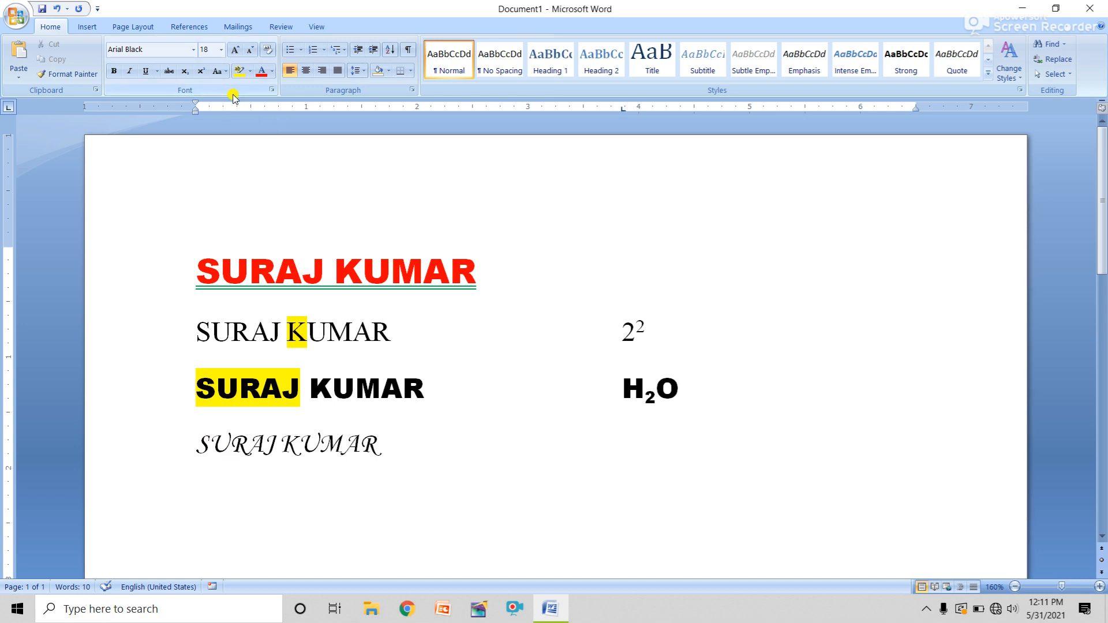
{"action": "left_click", "coordinate": [272, 90]}
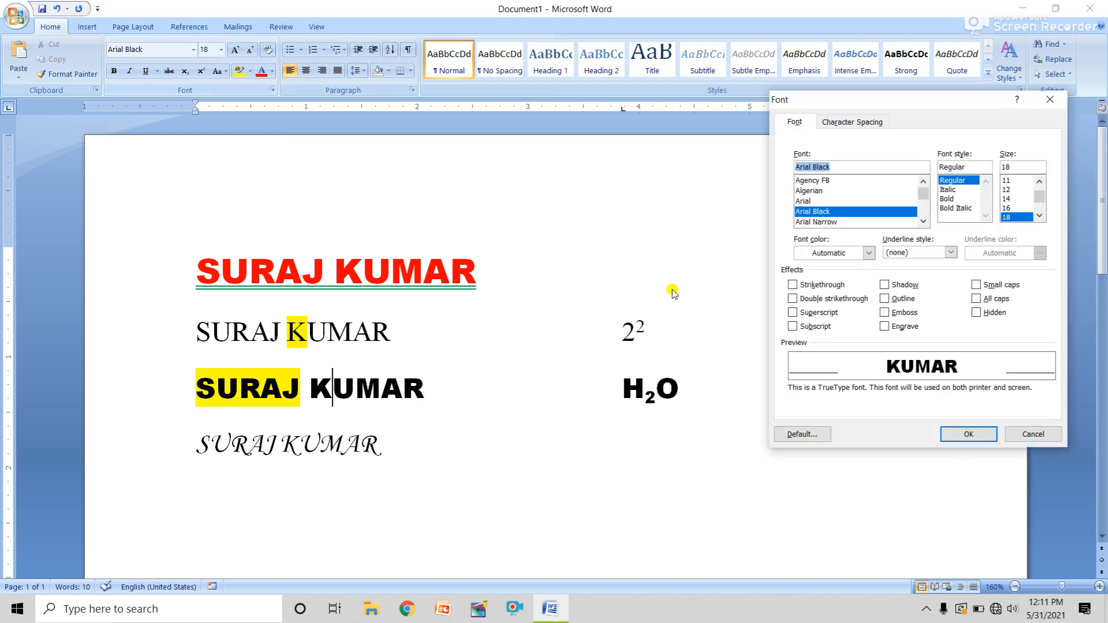
{"action": "left_click", "coordinate": [1033, 434]}
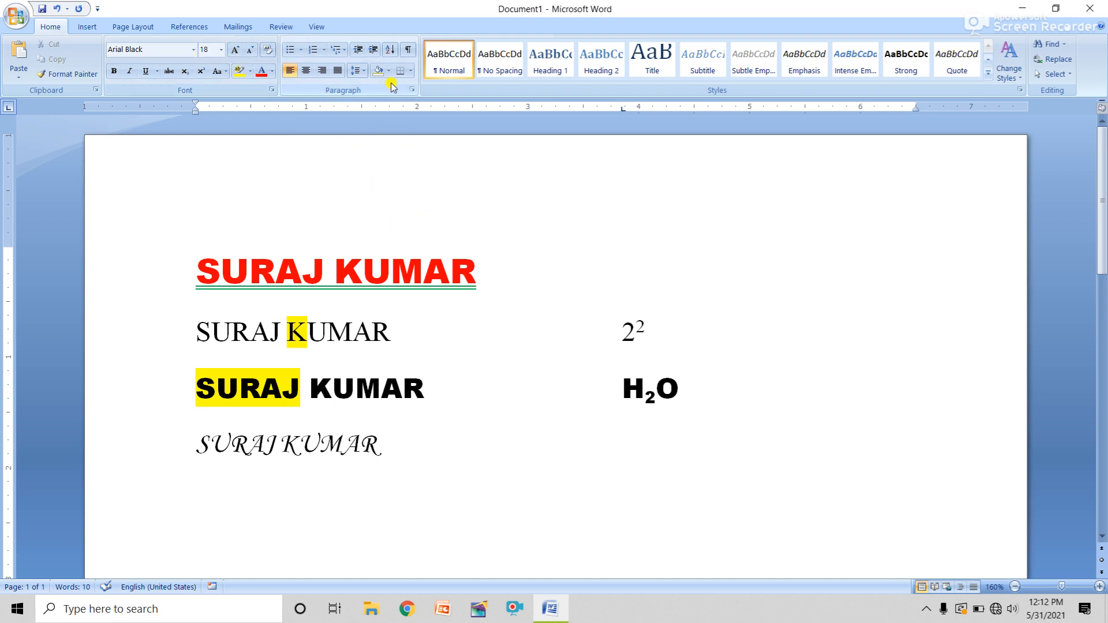
Delete all the existing sample text from the page
{"action": "triple_click", "coordinate": [96, 256]}
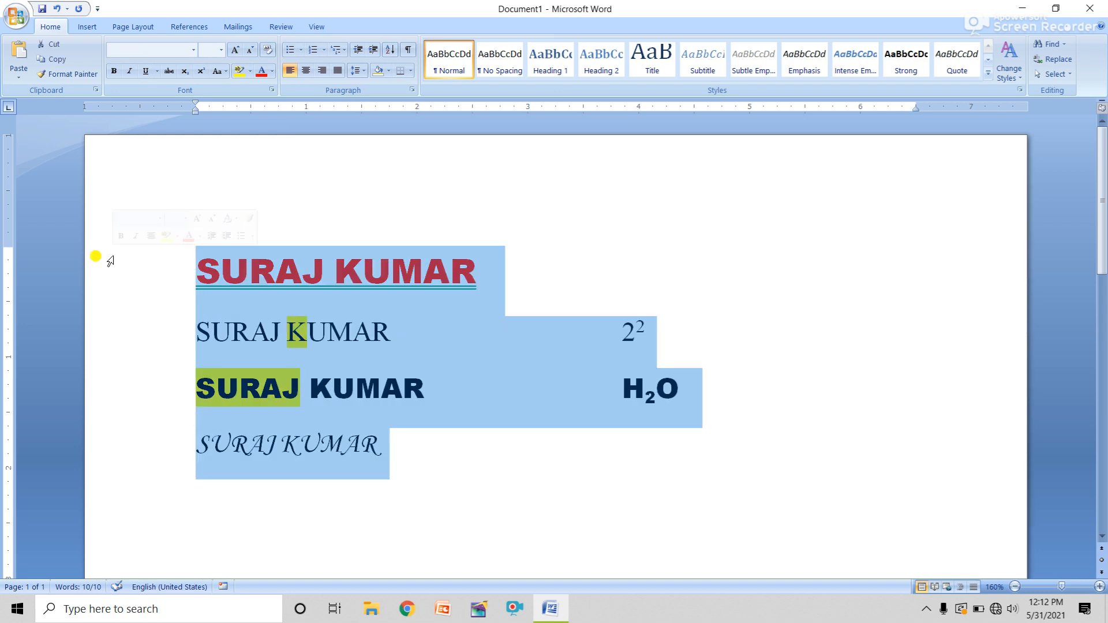
{"action": "key", "text": "Delete"}
{"action": "key", "text": "ctrl+a"}
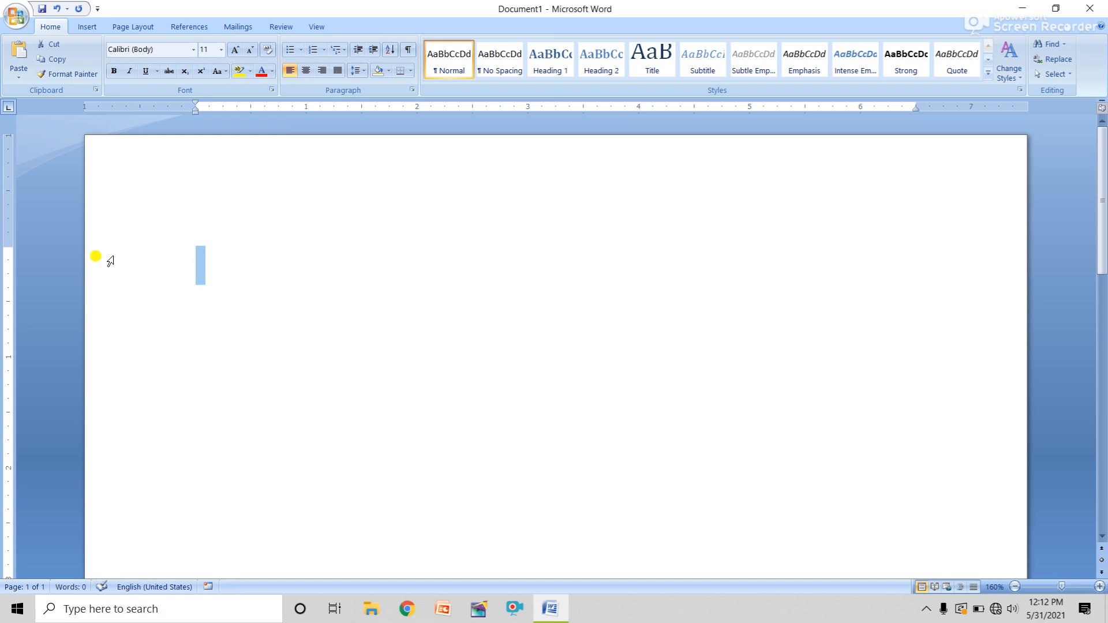
{"action": "key", "text": "Delete"}
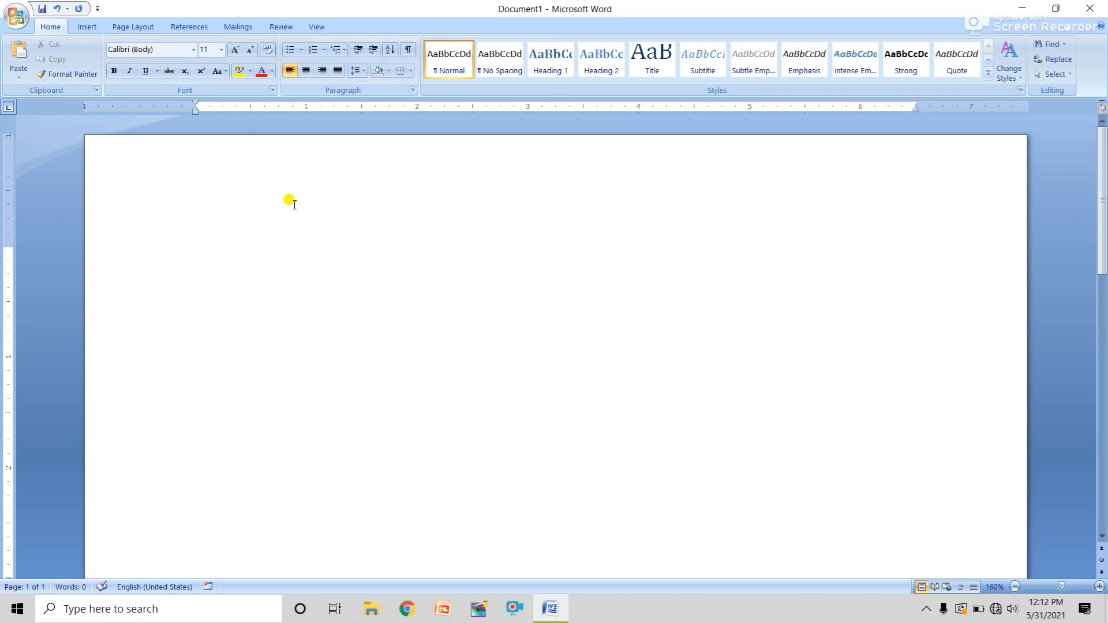
Type placeholder letters, right-aligning the first line and centring the next
{"action": "type", "text": "YTTYYTD"}
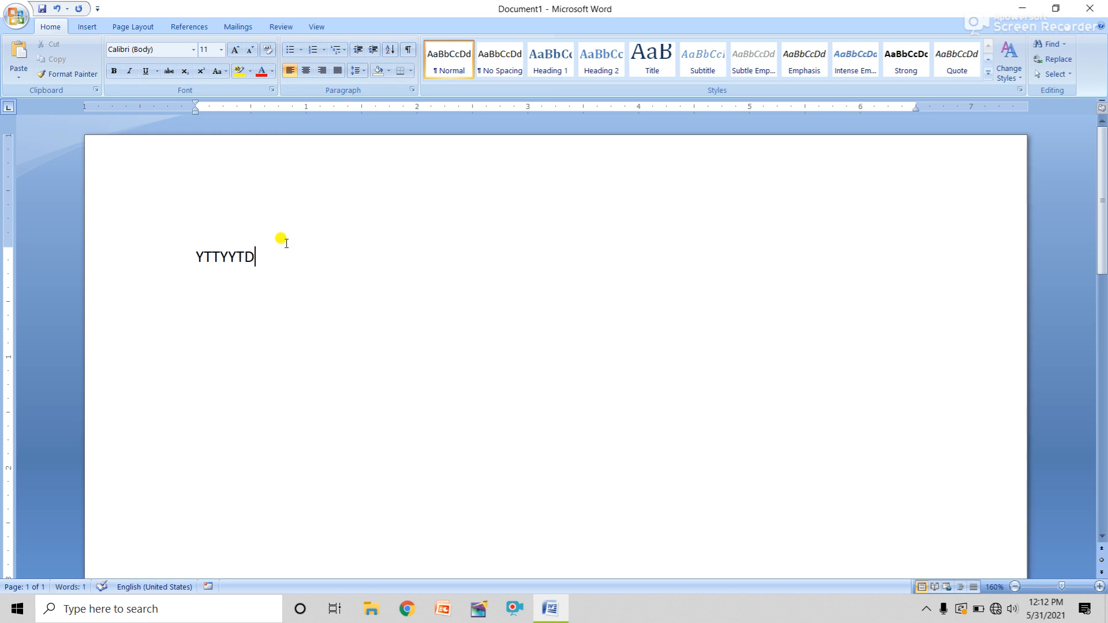
{"action": "left_click", "coordinate": [322, 71]}
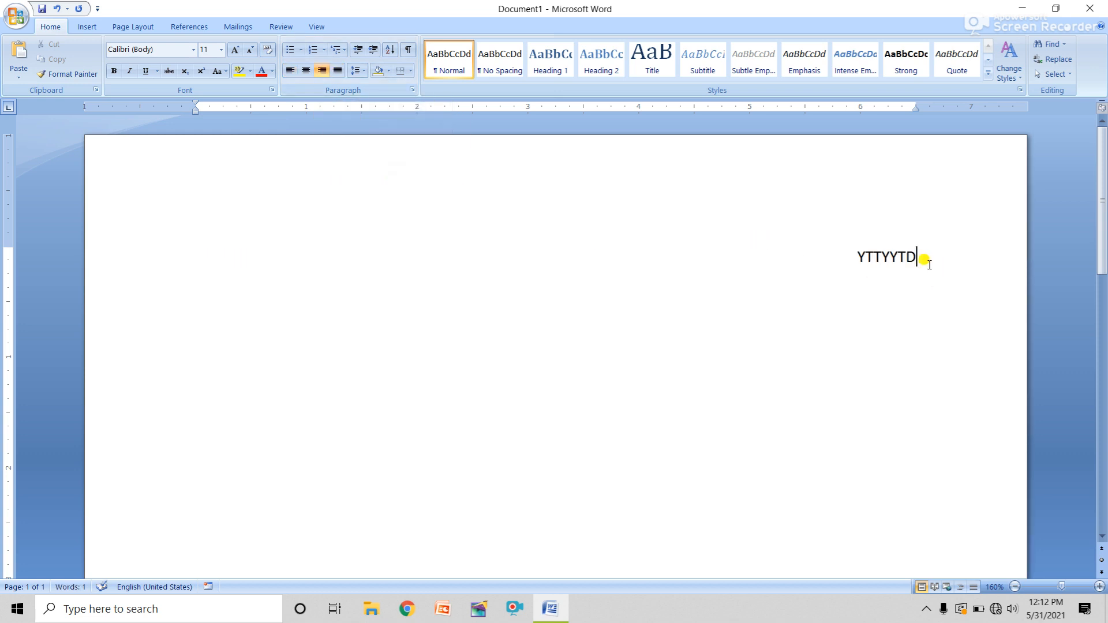
{"action": "type", "text": "YUIYUIYUIYIUYIUY"}
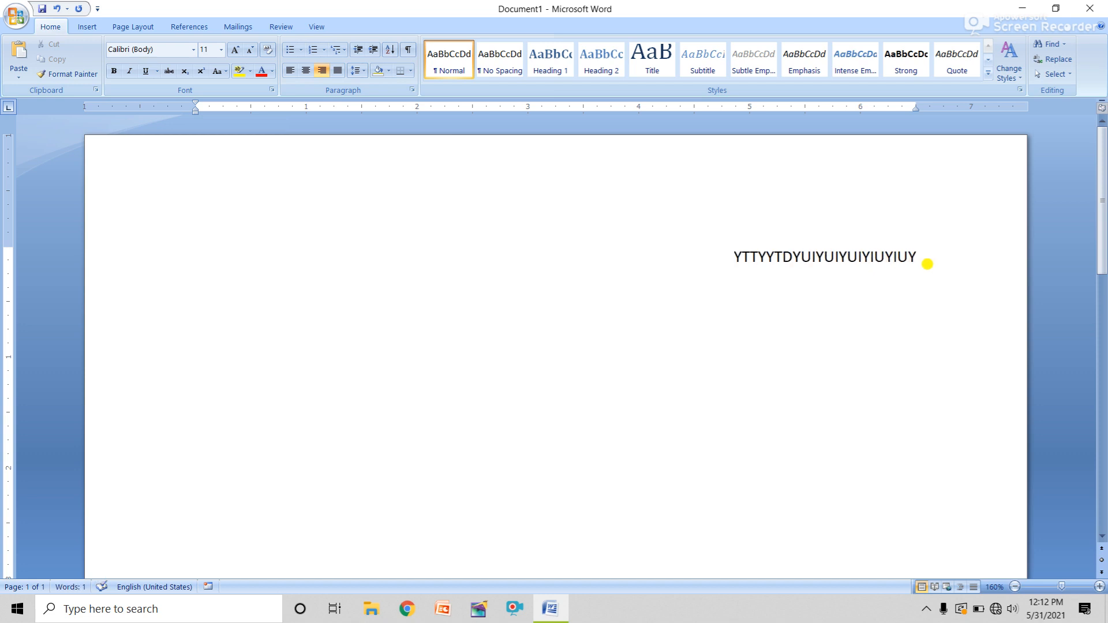
{"action": "left_click", "coordinate": [305, 71]}
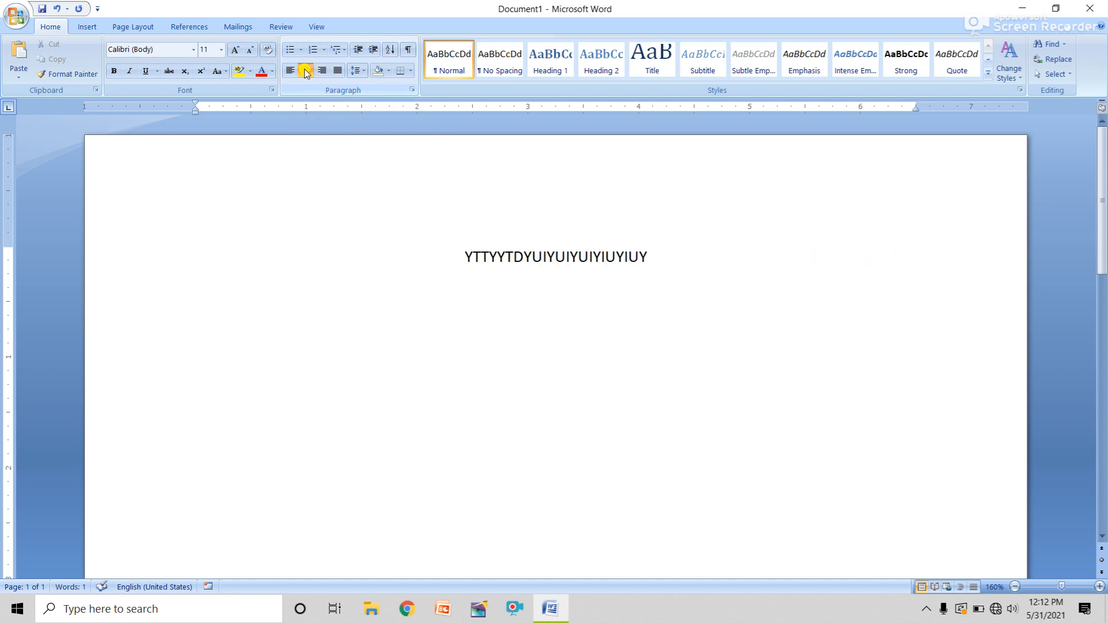
{"action": "type", "text": "FYUGYUTYU  UYTYUTYUT"}
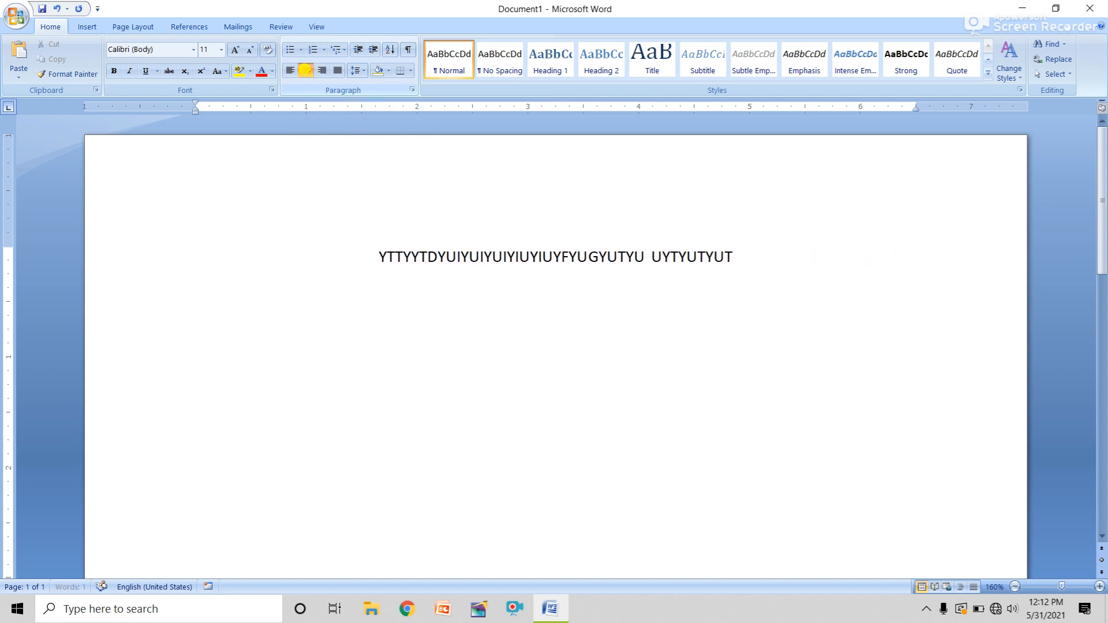
{"action": "type", "text": " YTYUTYUTYU YTYU UYTUY UY"}
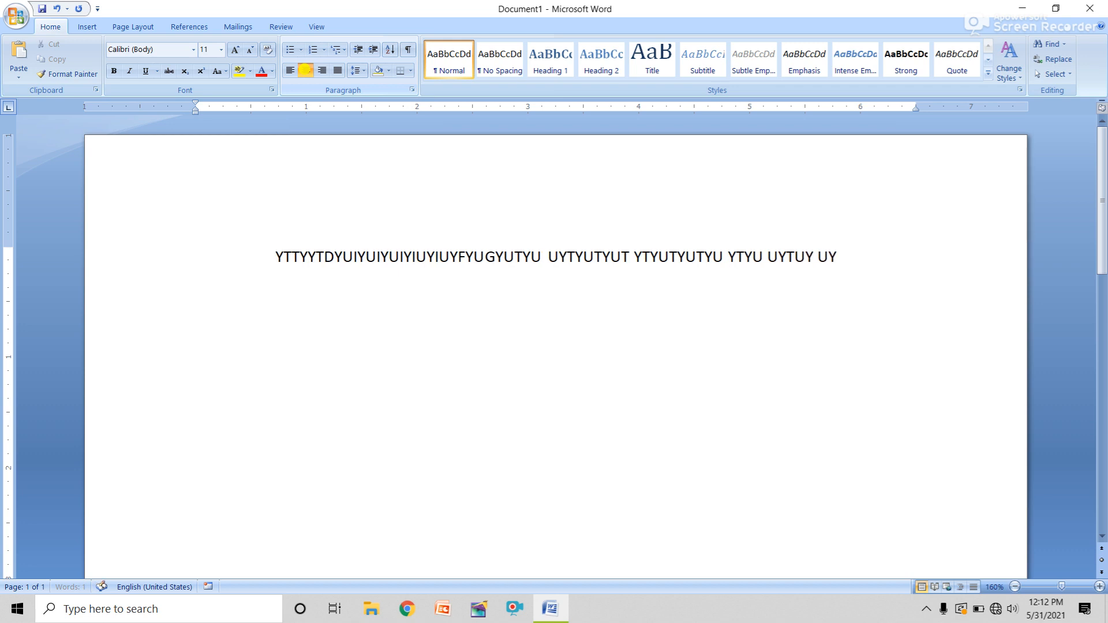
{"action": "type", "text": "TUY TUYTYU UYTYU YT UYT"}
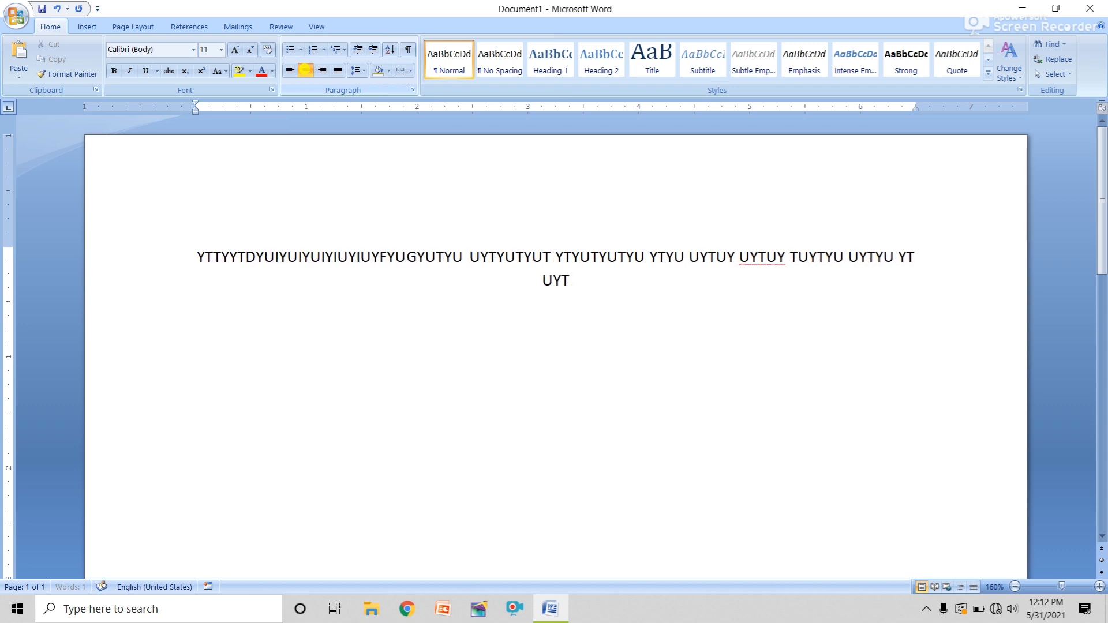
{"action": "type", "text": "YU UYTY UYTYUTYU TUYTYU"}
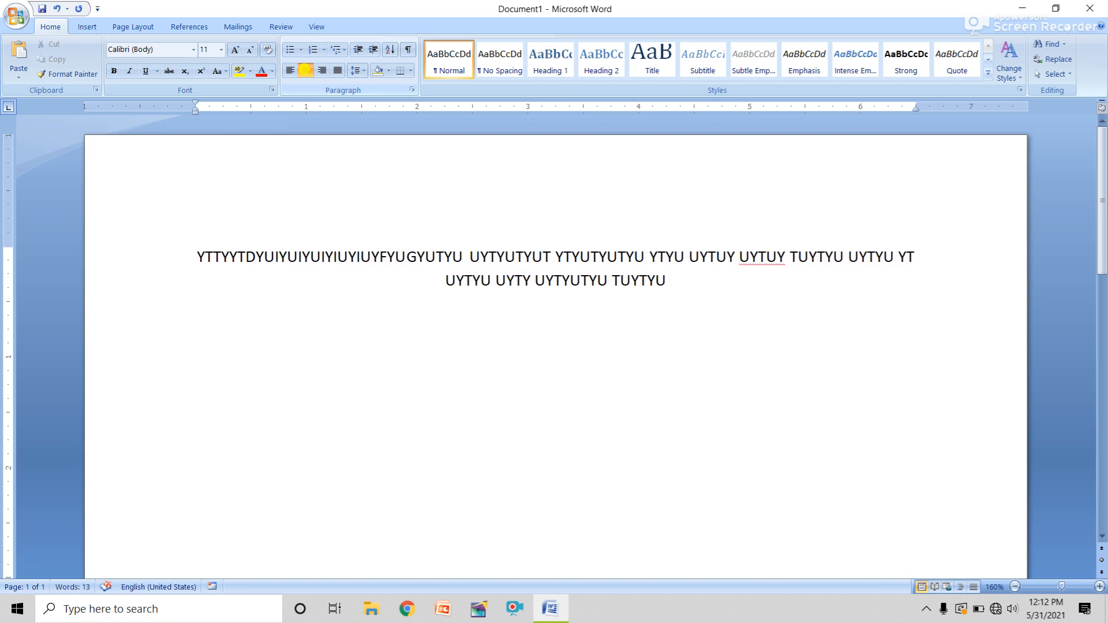
Left-align the long paragraph, add more letters, then delete everything
{"action": "left_click", "coordinate": [290, 70]}
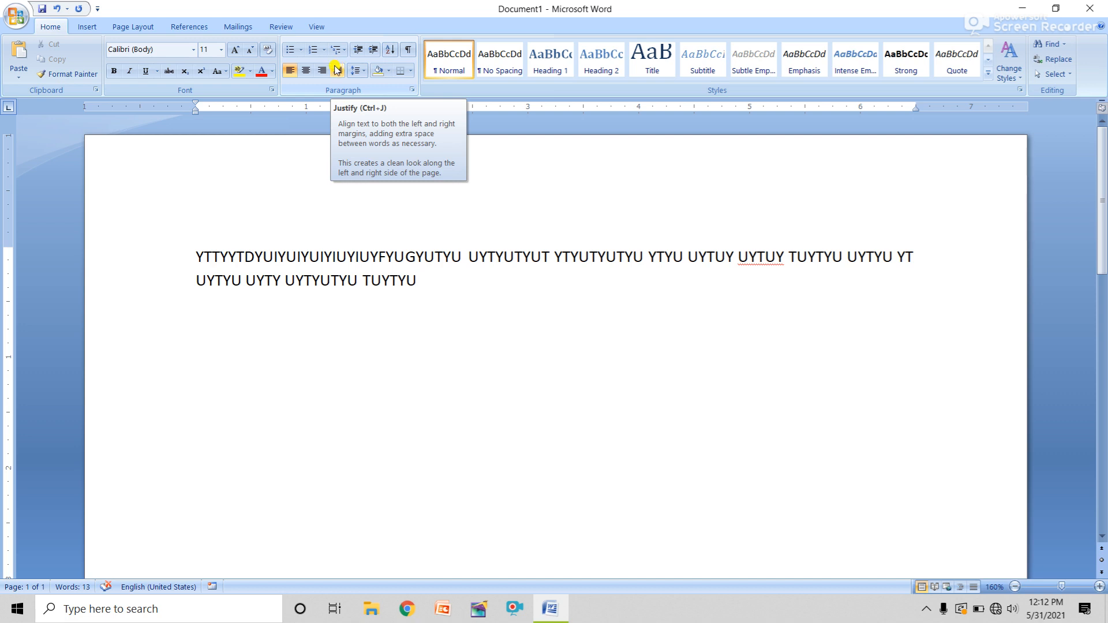
{"action": "type", "text": "IGHUI IUIUY IUYUIY IUYIUY"}
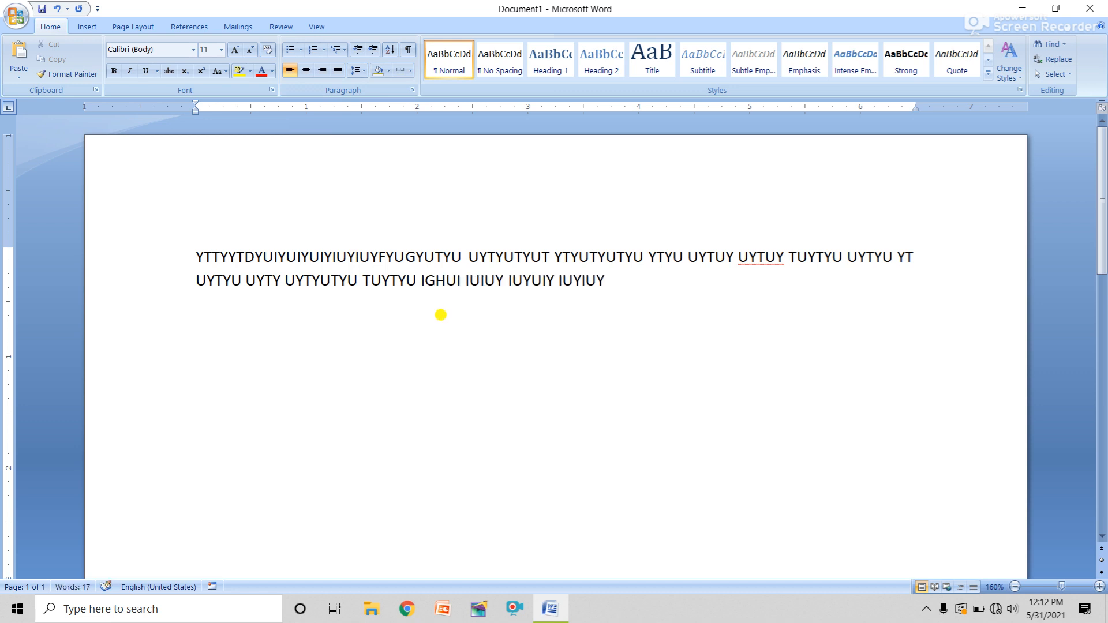
{"action": "key", "text": "ctrl+a"}
{"action": "key", "text": "Delete"}
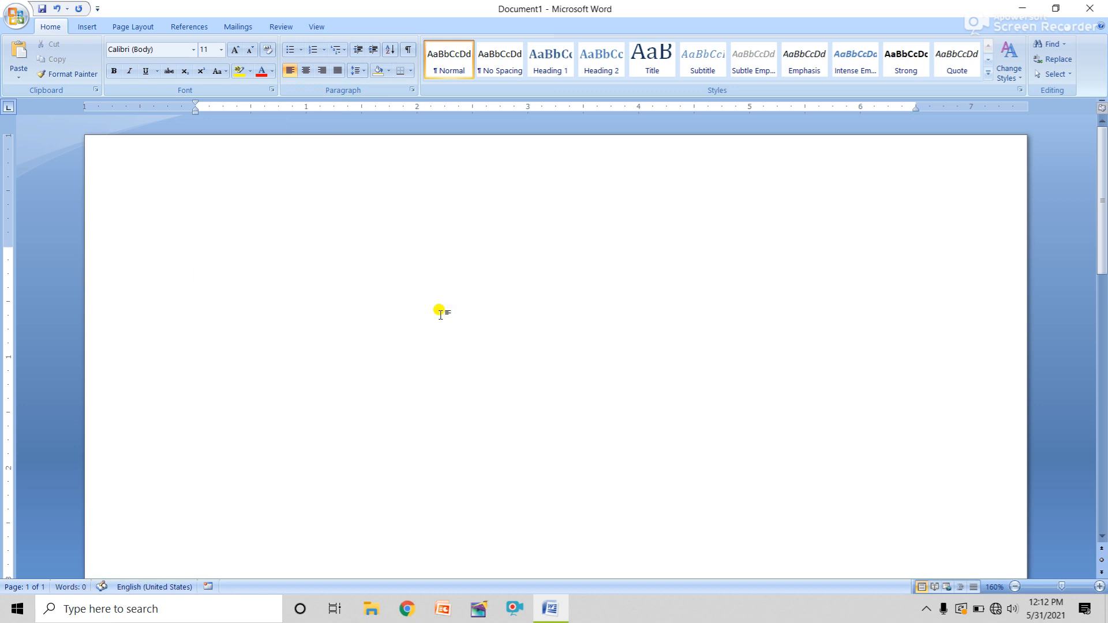
Generate three sample paragraphs with =RAND() and justify them
{"action": "type", "text": "=RAND()"}
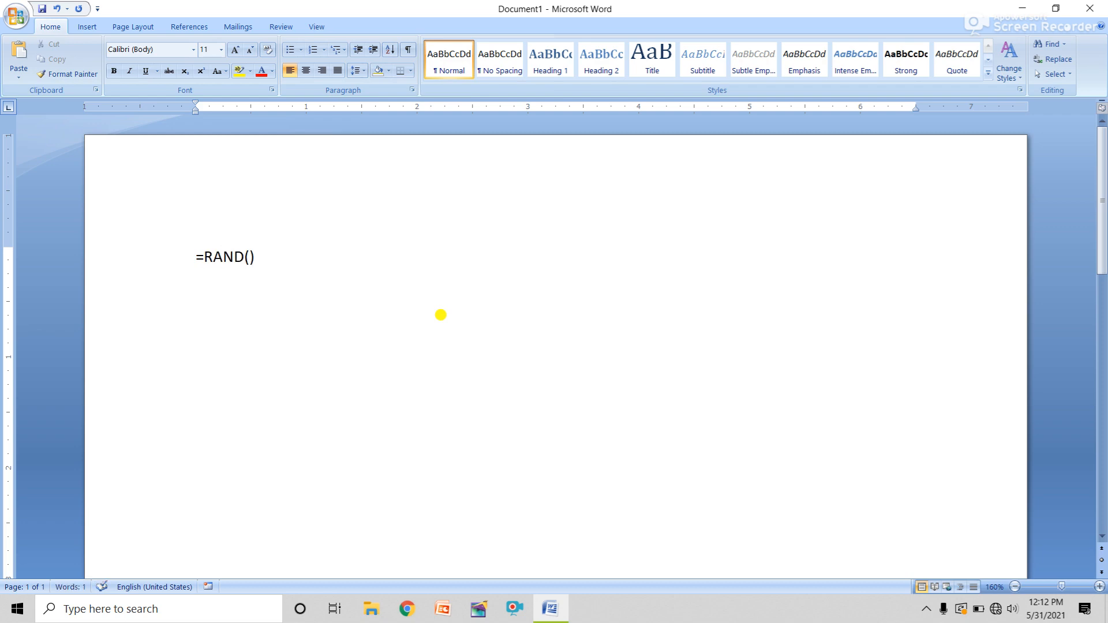
{"action": "key", "text": "Return"}
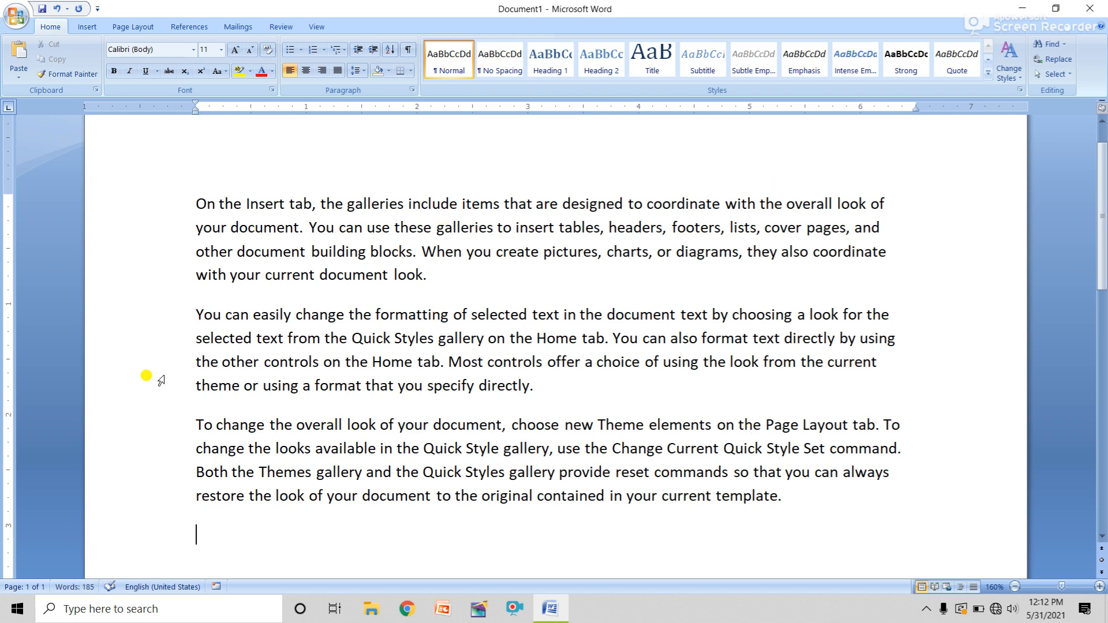
{"action": "left_click_drag", "start_coordinate": [783, 497], "coordinate": [199, 203]}
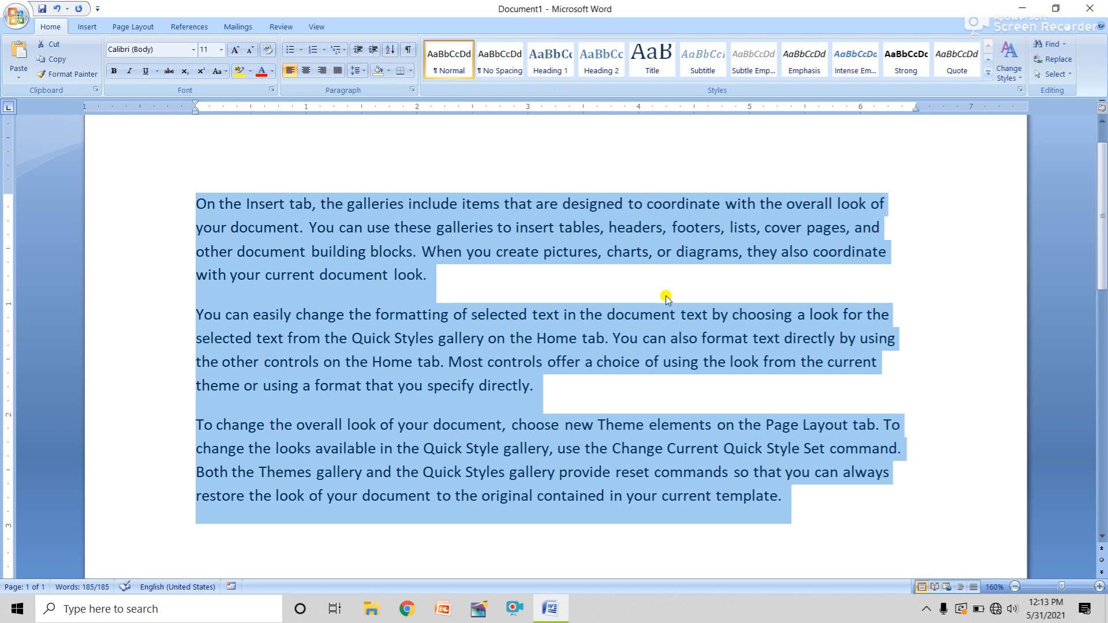
{"action": "left_click", "coordinate": [339, 71]}
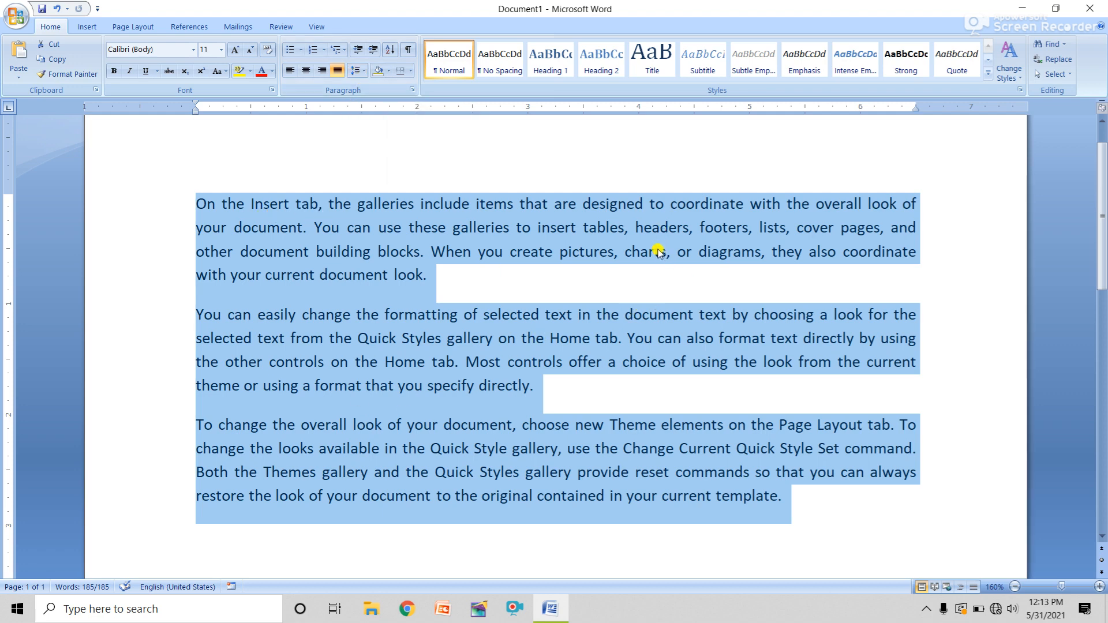
Try 1.5 and double line spacing on the paragraphs, ending at single spacing
{"action": "left_click", "coordinate": [366, 71]}
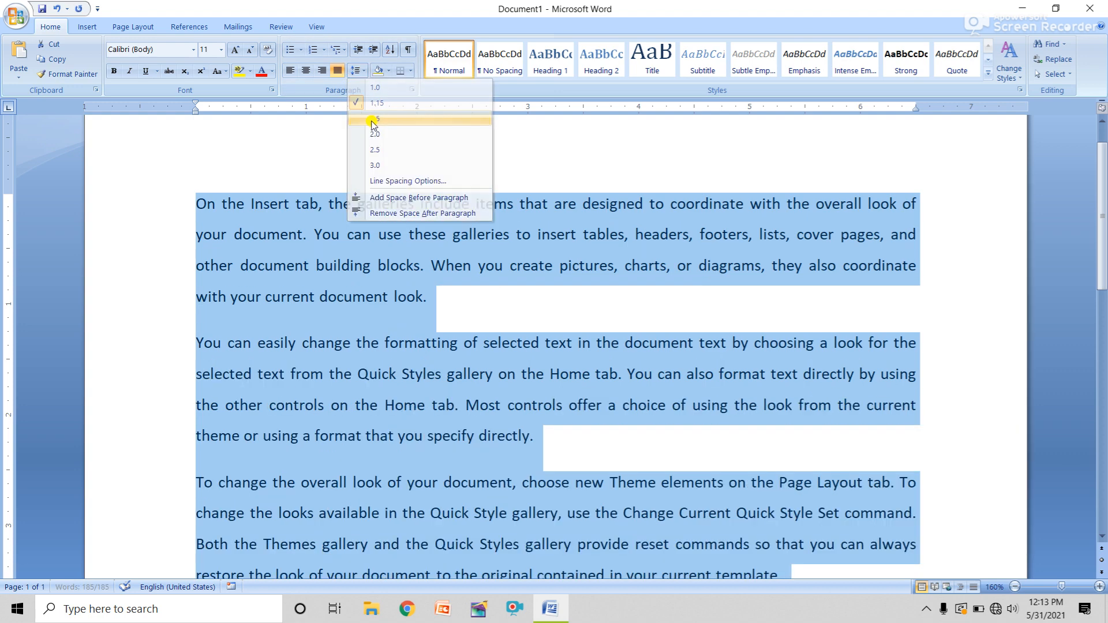
{"action": "left_click", "coordinate": [373, 119]}
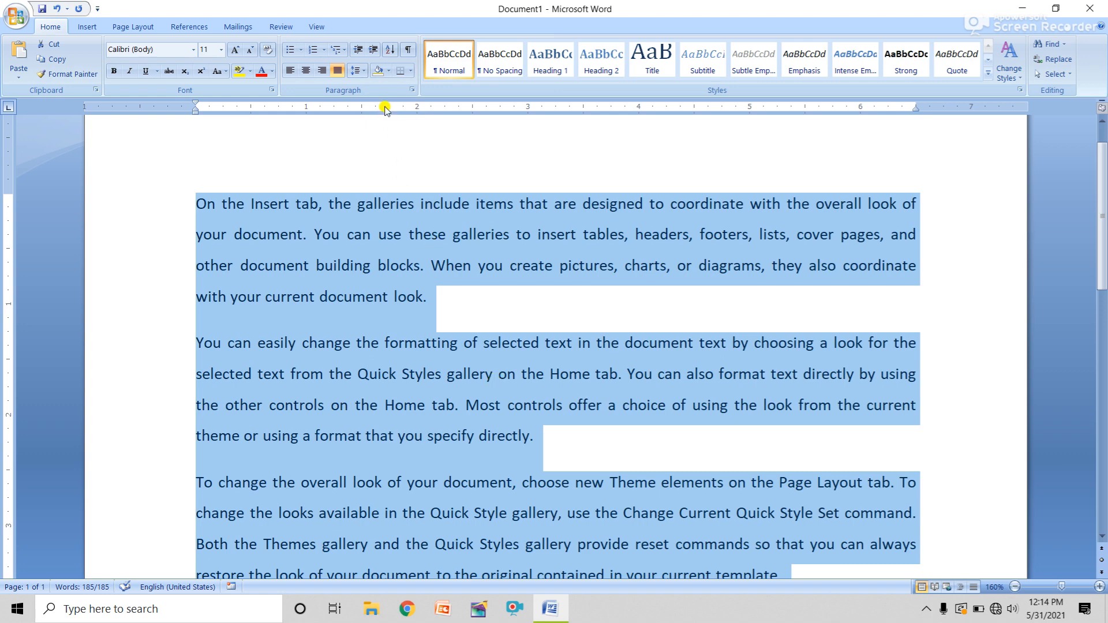
{"action": "left_click", "coordinate": [360, 74]}
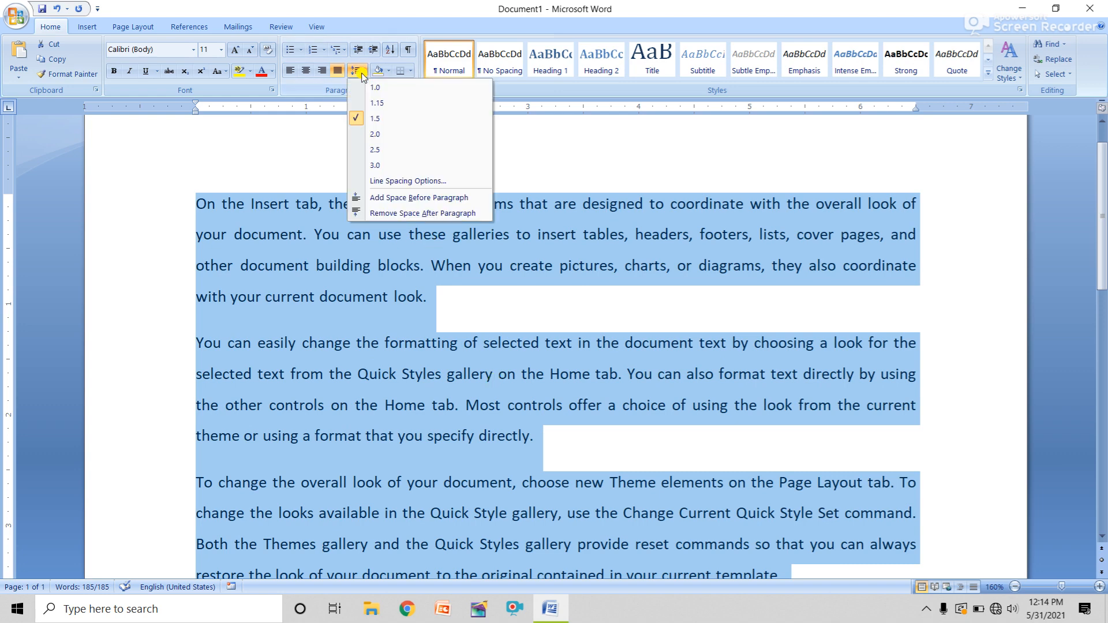
{"action": "left_click", "coordinate": [375, 134]}
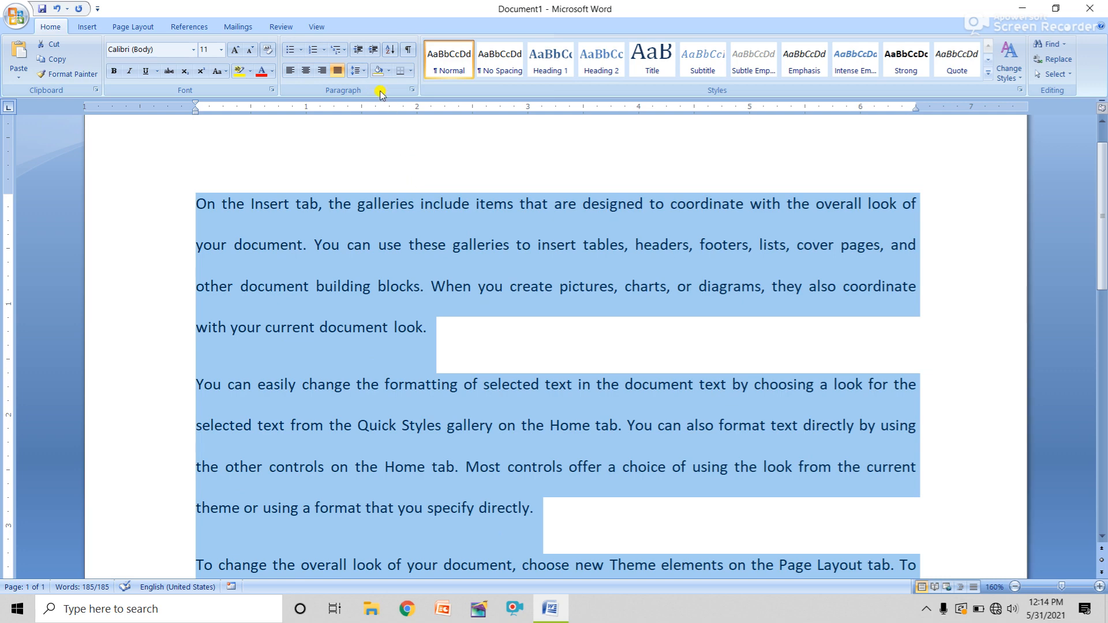
{"action": "left_click", "coordinate": [365, 72]}
{"action": "left_click", "coordinate": [375, 118]}
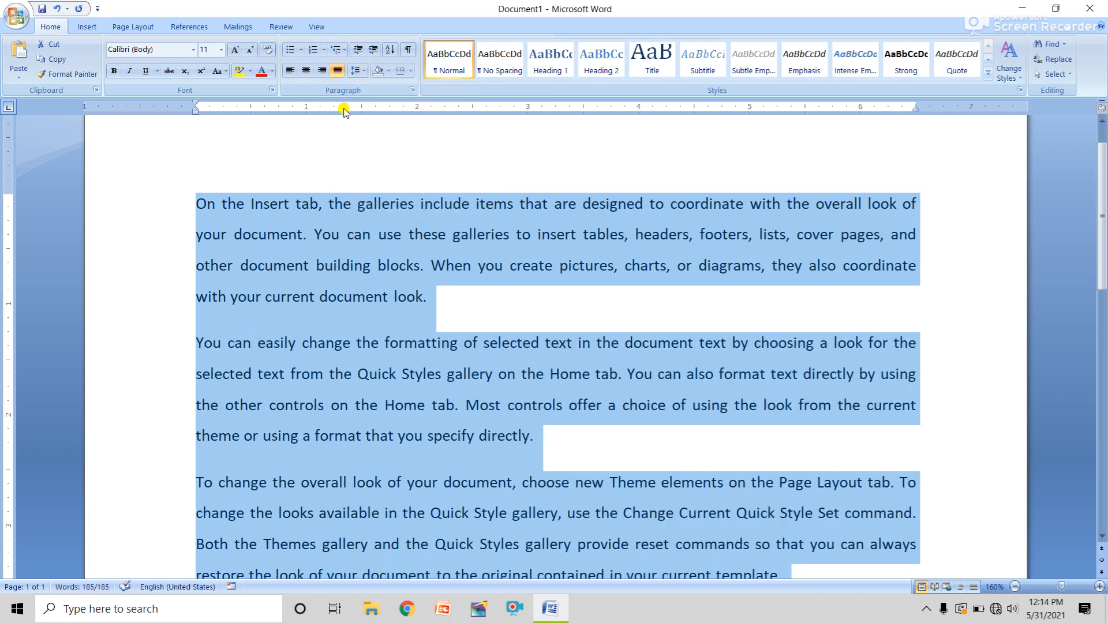
{"action": "left_click", "coordinate": [356, 73]}
{"action": "left_click", "coordinate": [364, 87]}
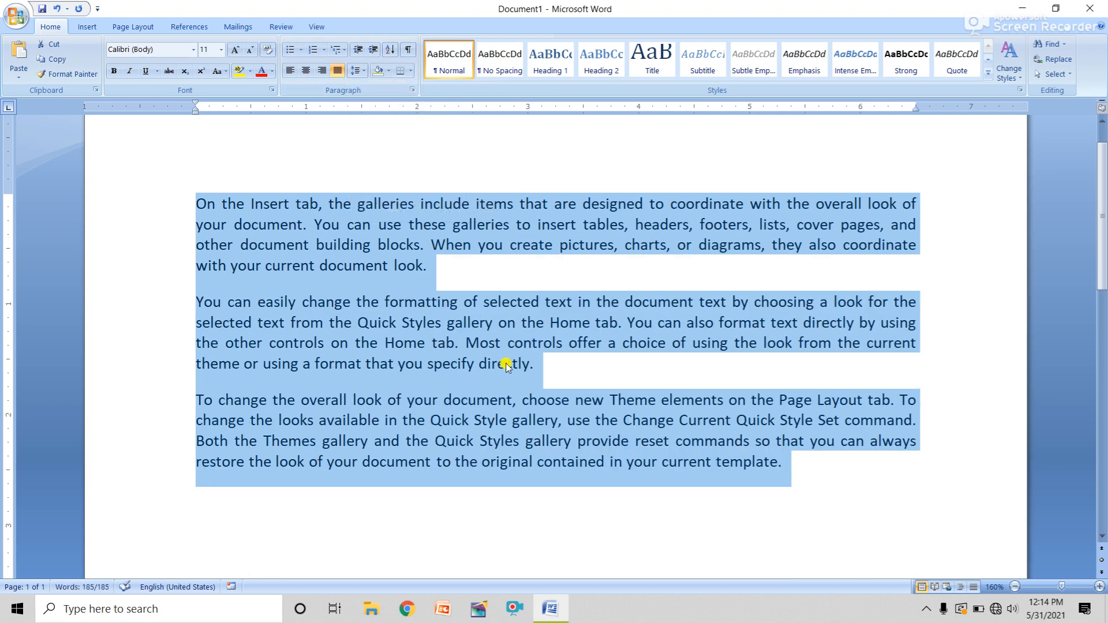
{"action": "left_click", "coordinate": [389, 71]}
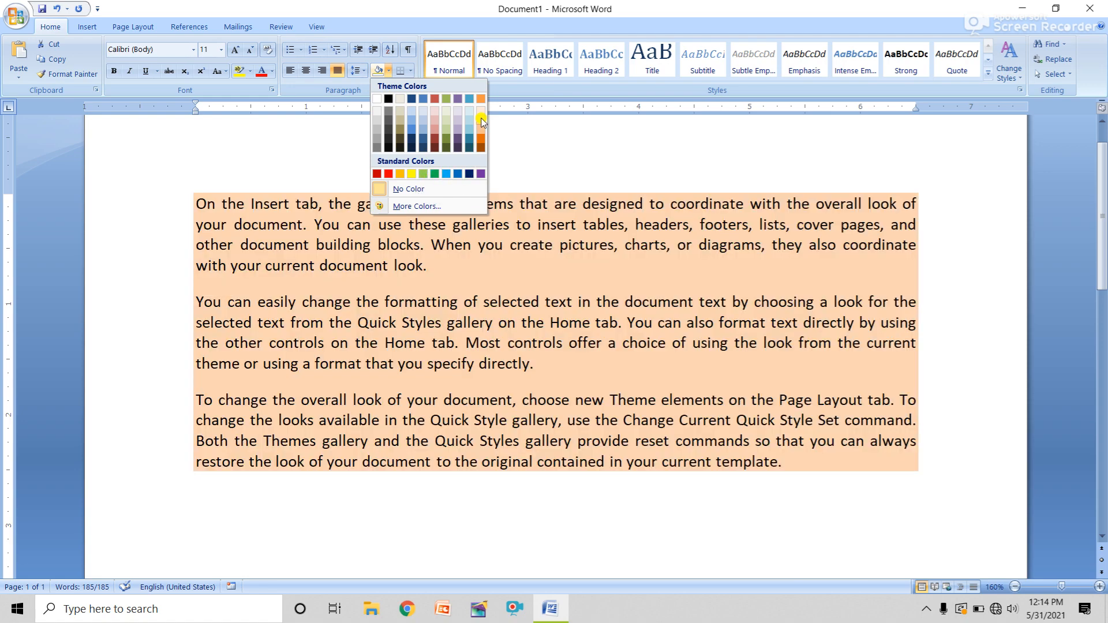
Apply light orange shading and add test letters after the last sentence
{"action": "left_click", "coordinate": [481, 118]}
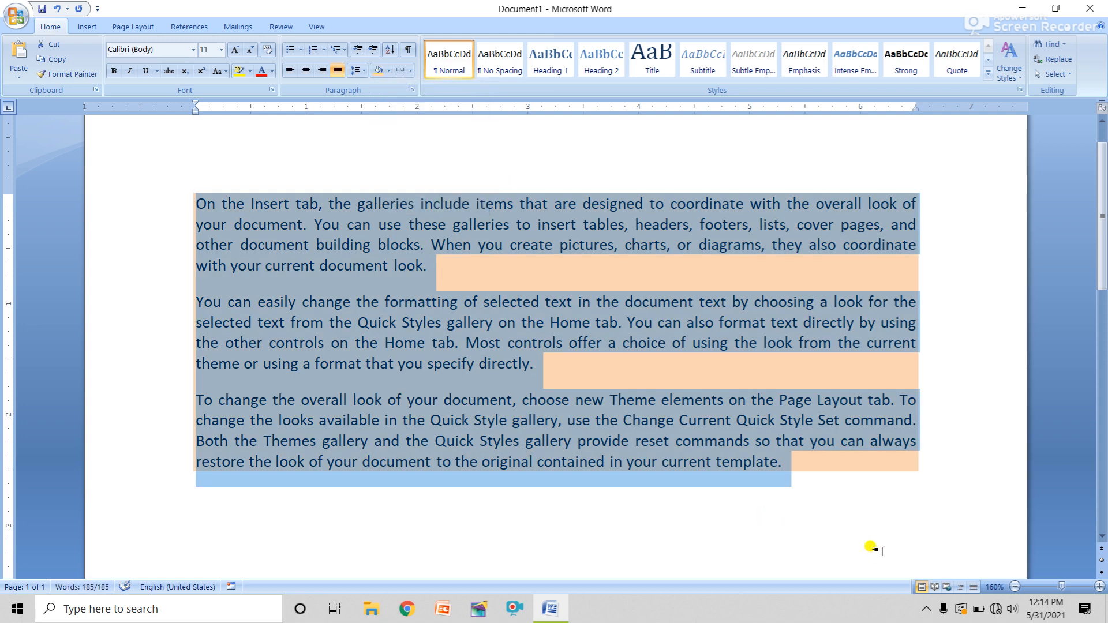
{"action": "left_click", "coordinate": [799, 474]}
{"action": "type", "text": "IUG8YUIY IUYIU"}
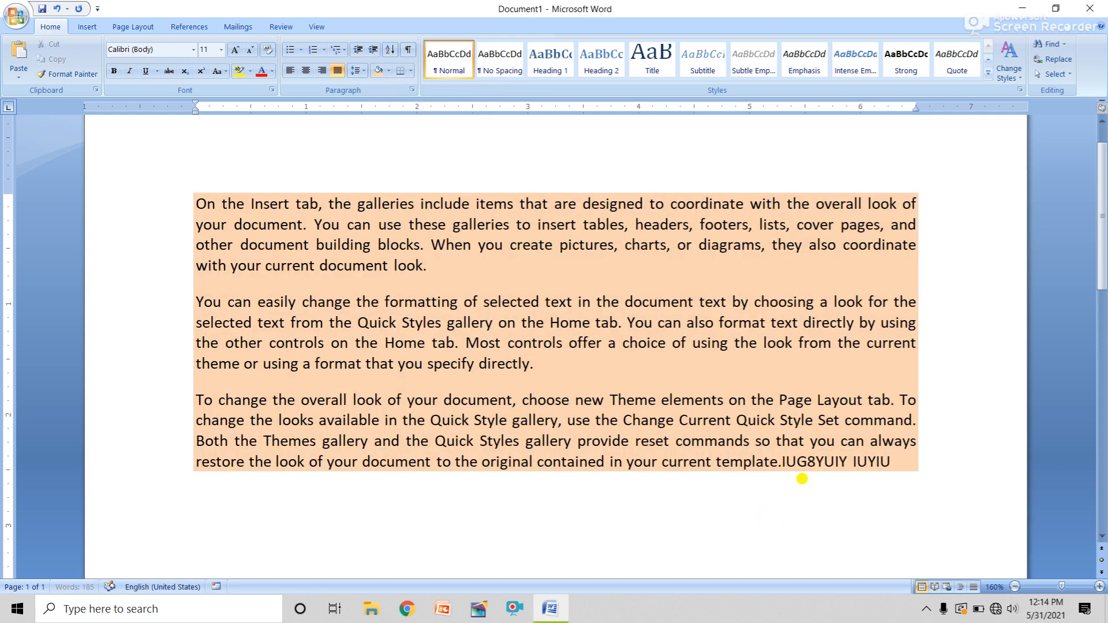
{"action": "type", "text": "YIUIUY YIUYIUYIUY IUYUI YIUYIU"}
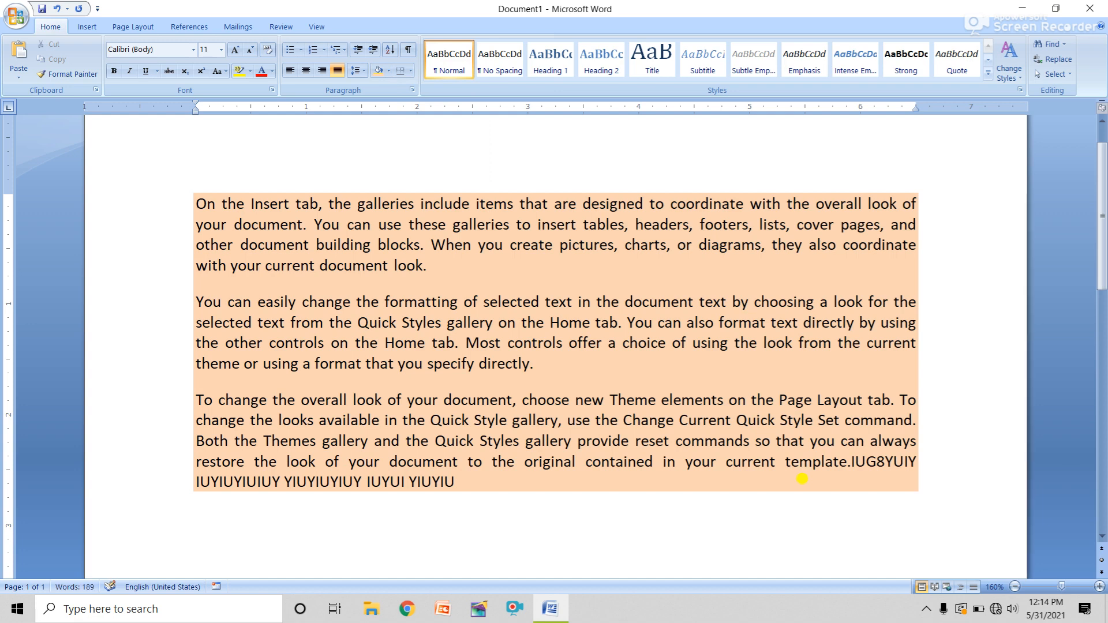
Add the lines OKJOOIUIOUOIUO and OIUOIUOIUOIUIO below the last paragraph
{"action": "key", "text": "Return"}
{"action": "type", "text": "OKJOOIUIOUOIUO"}
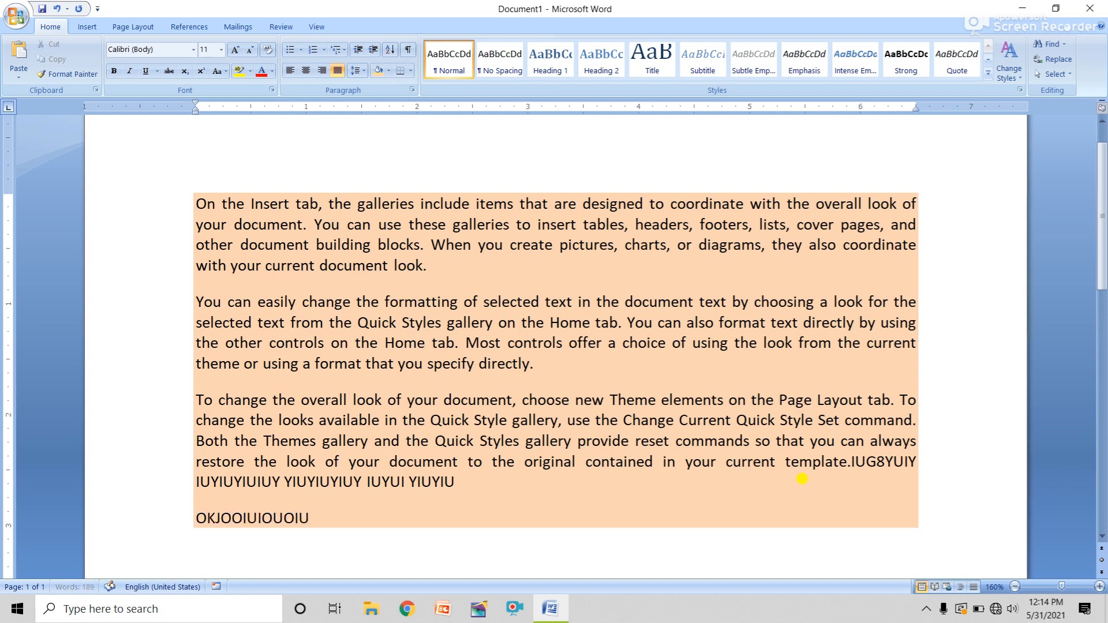
{"action": "key", "text": "Return"}
{"action": "type", "text": "OIUOIUOIUOIUIO"}
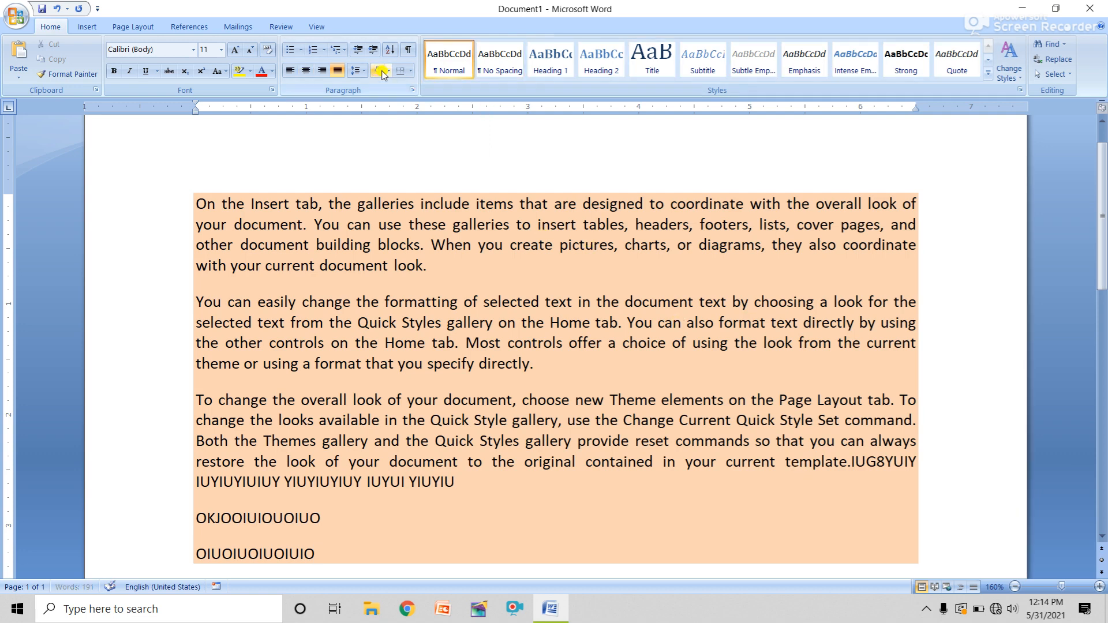
Select all the shaded text and apply All Borders
{"action": "left_click", "coordinate": [414, 73]}
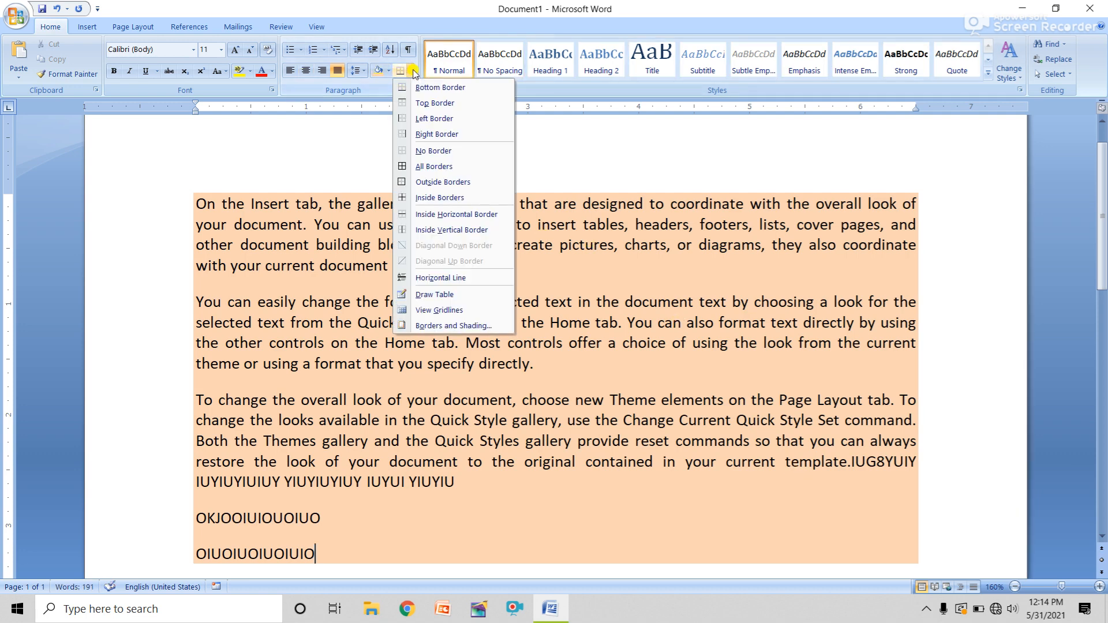
{"action": "left_click", "coordinate": [314, 554]}
{"action": "left_click_drag", "start_coordinate": [315, 554], "coordinate": [182, 214]}
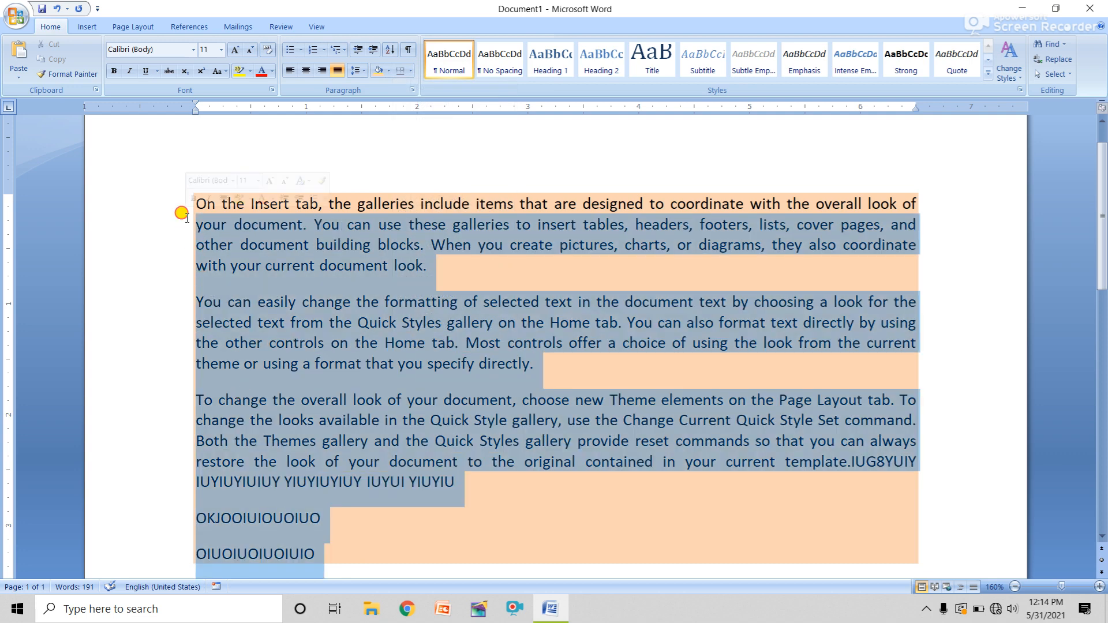
{"action": "left_click", "coordinate": [168, 219]}
{"action": "left_click_drag", "start_coordinate": [324, 560], "coordinate": [151, 196]}
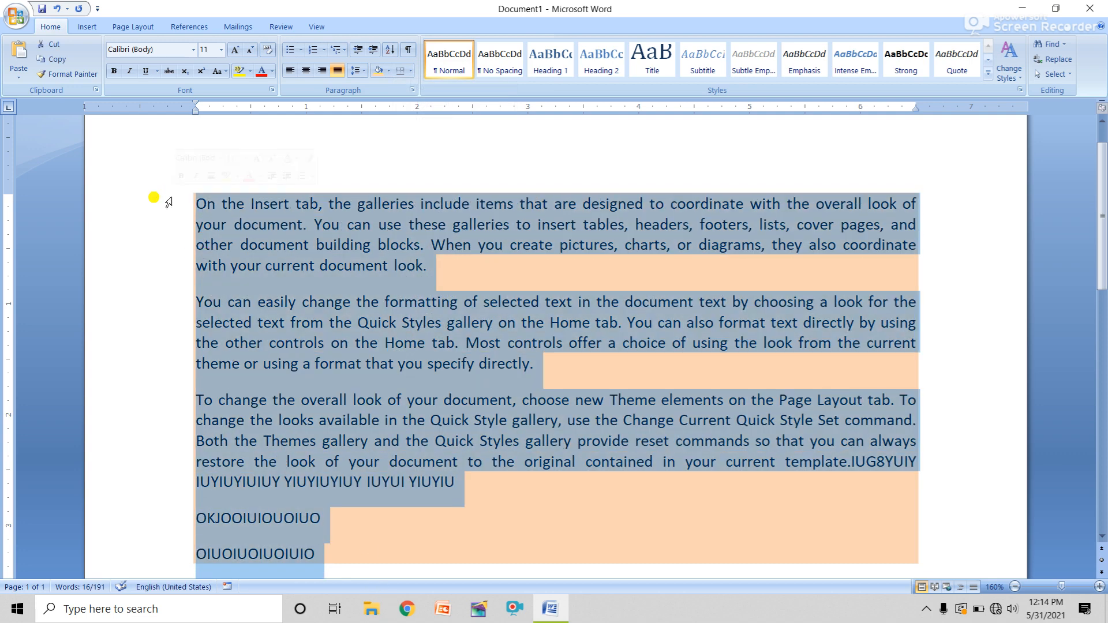
{"action": "left_click", "coordinate": [412, 72]}
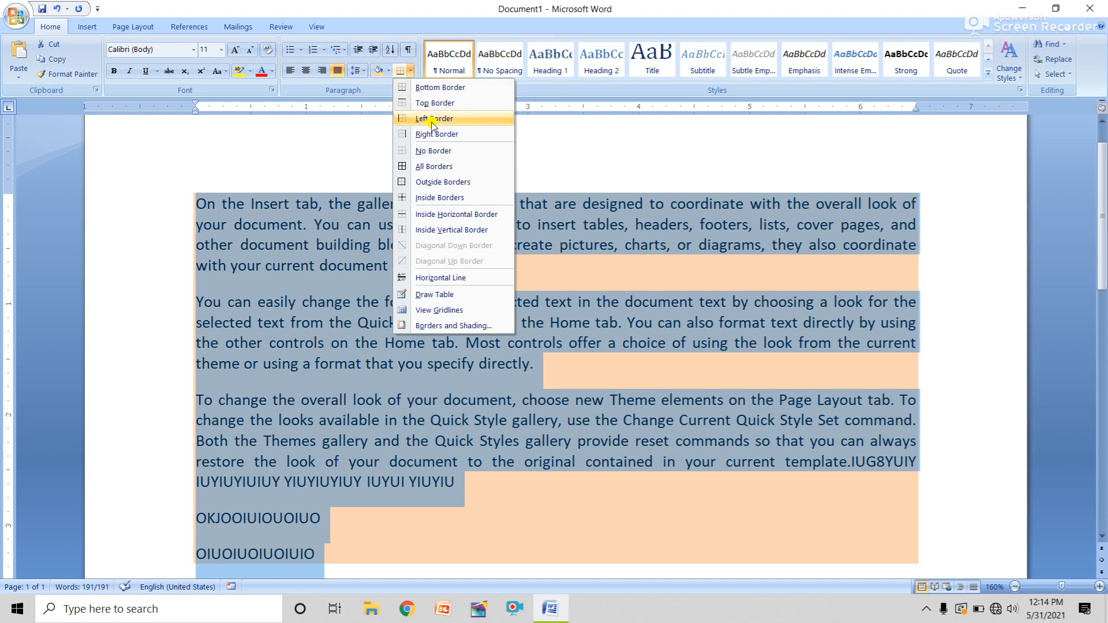
{"action": "left_click", "coordinate": [434, 166]}
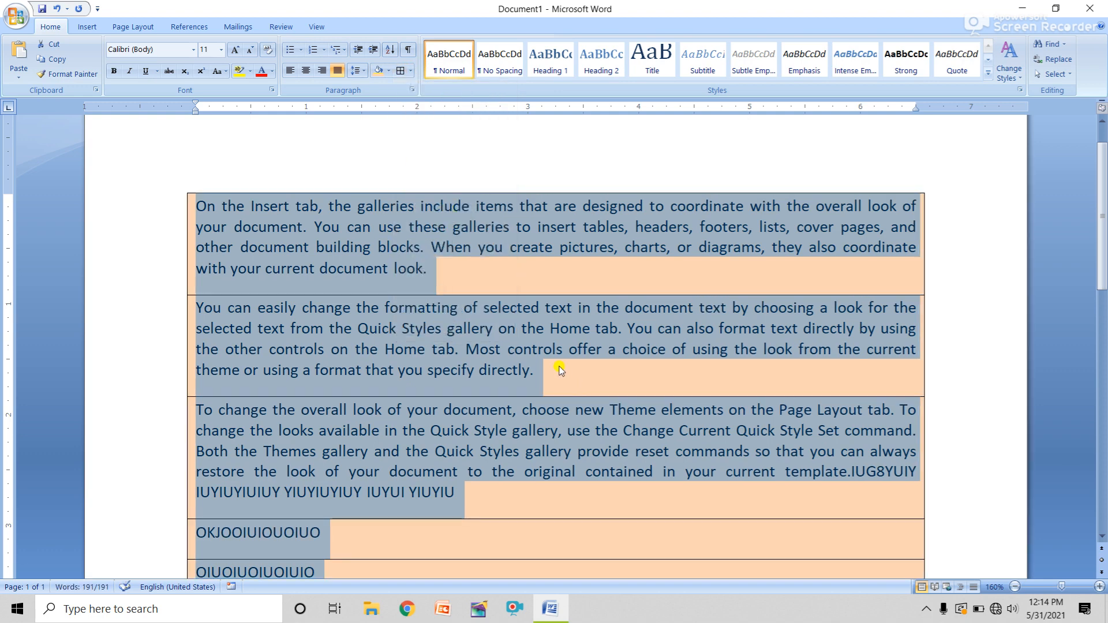
{"action": "left_click", "coordinate": [561, 370]}
Add bordered lines OI0UY9UYHIOJUIOI and PIOIPOIPOIPOIPOIPOIPO after OIUOIUOIUOIUIO
{"action": "scroll", "coordinate": [643, 317], "scroll_direction": "down", "scroll_amount": 1}
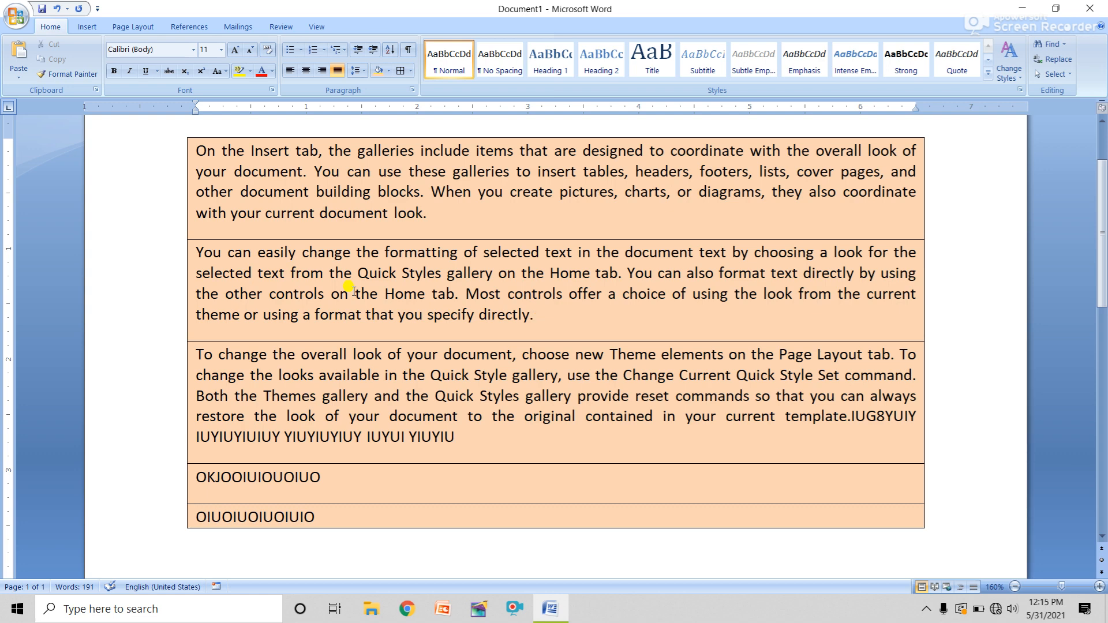
{"action": "left_click", "coordinate": [321, 517]}
{"action": "key", "text": "Tab"}
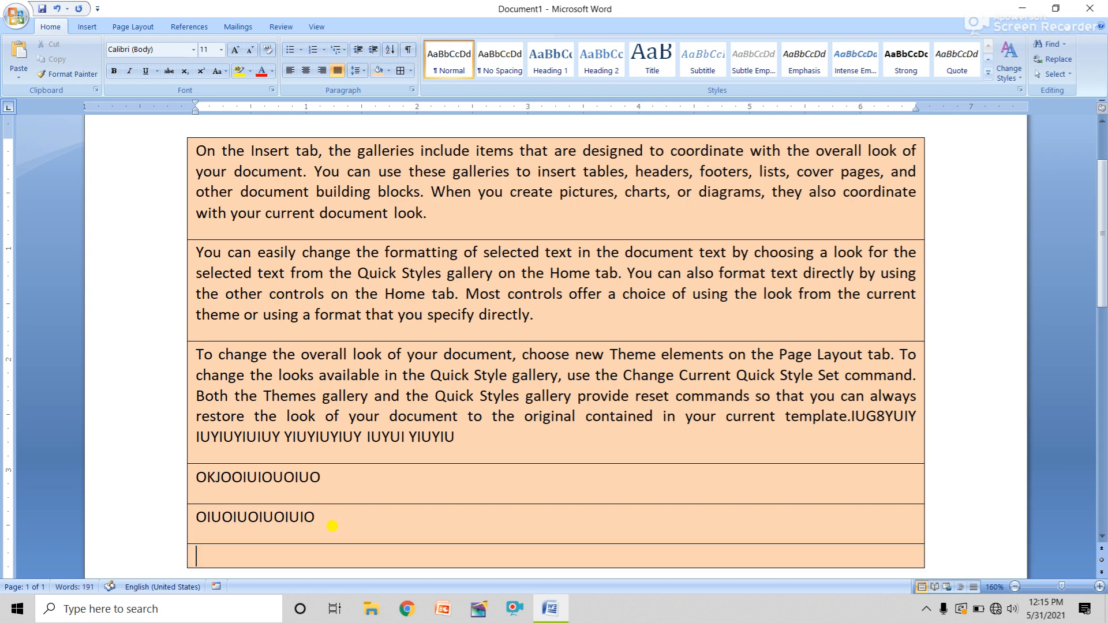
{"action": "type", "text": "OI0UY9UYHIOJUIOI"}
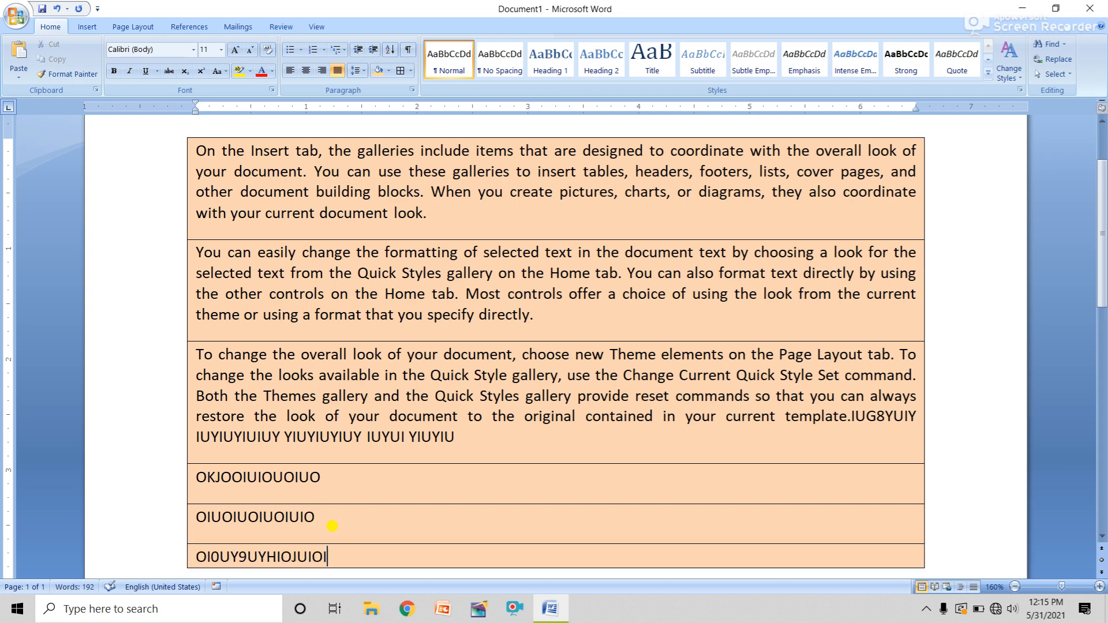
{"action": "key", "text": "Tab"}
{"action": "type", "text": "PIOIPOIPOIPOIPOI"}
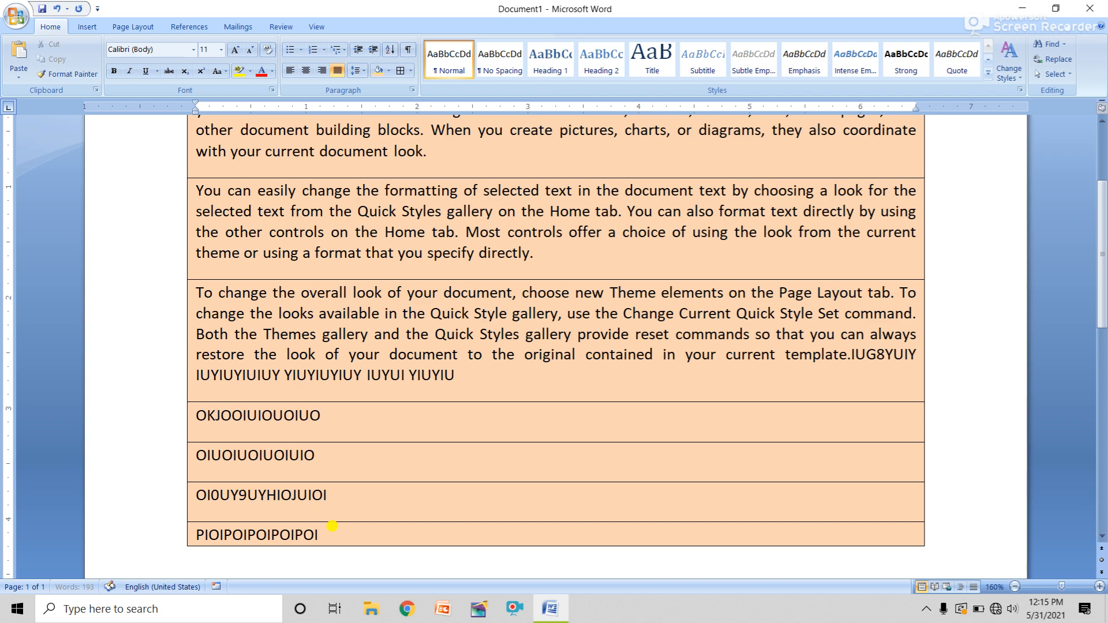
{"action": "type", "text": "POIPO"}
Delete all the bordered text, leaving the page empty
{"action": "key", "text": "ctrl+a"}
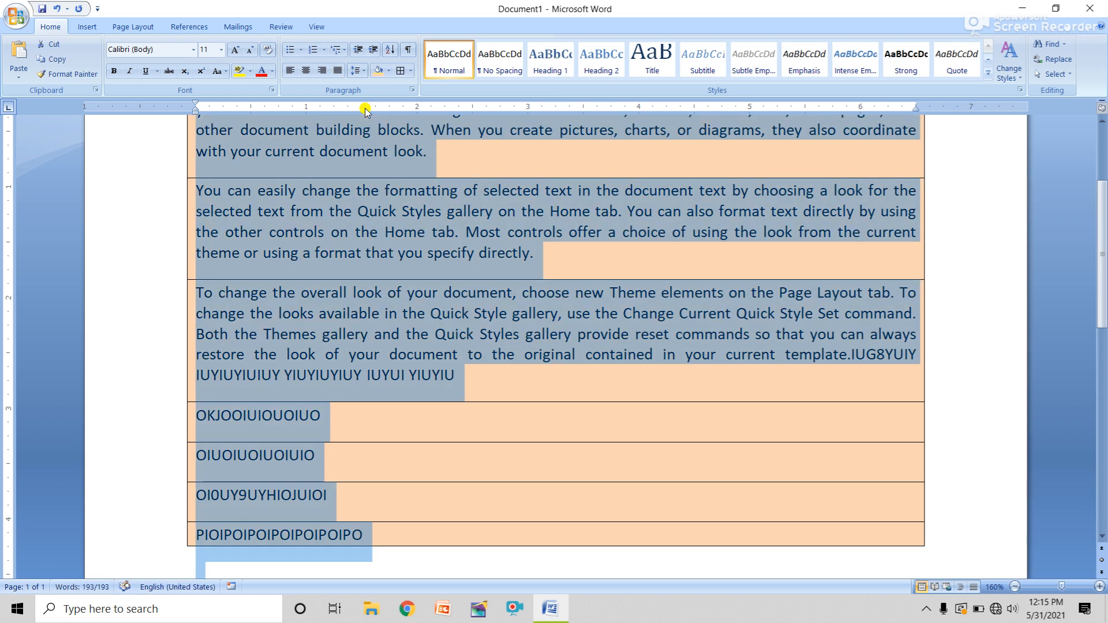
{"action": "key", "text": "Delete"}
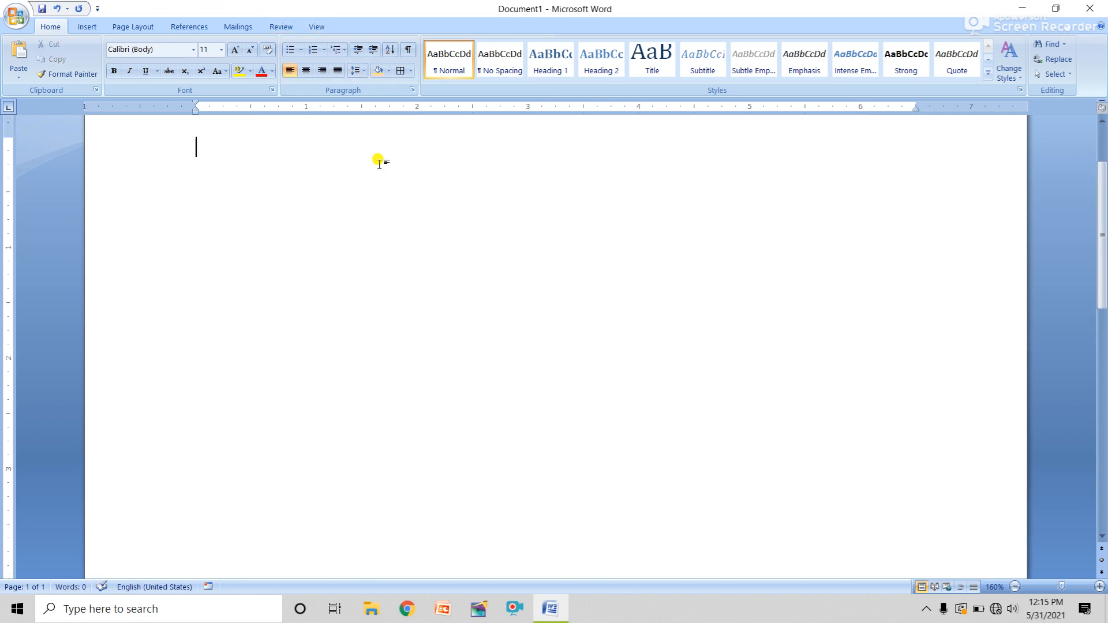
{"action": "left_click", "coordinate": [303, 51]}
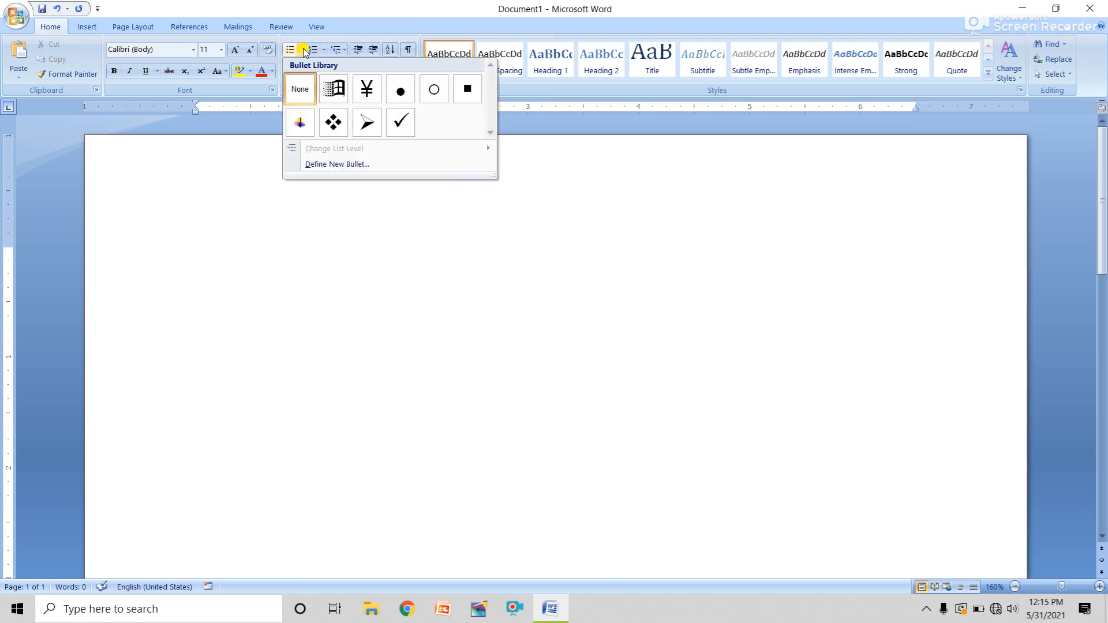
{"action": "left_click", "coordinate": [325, 247]}
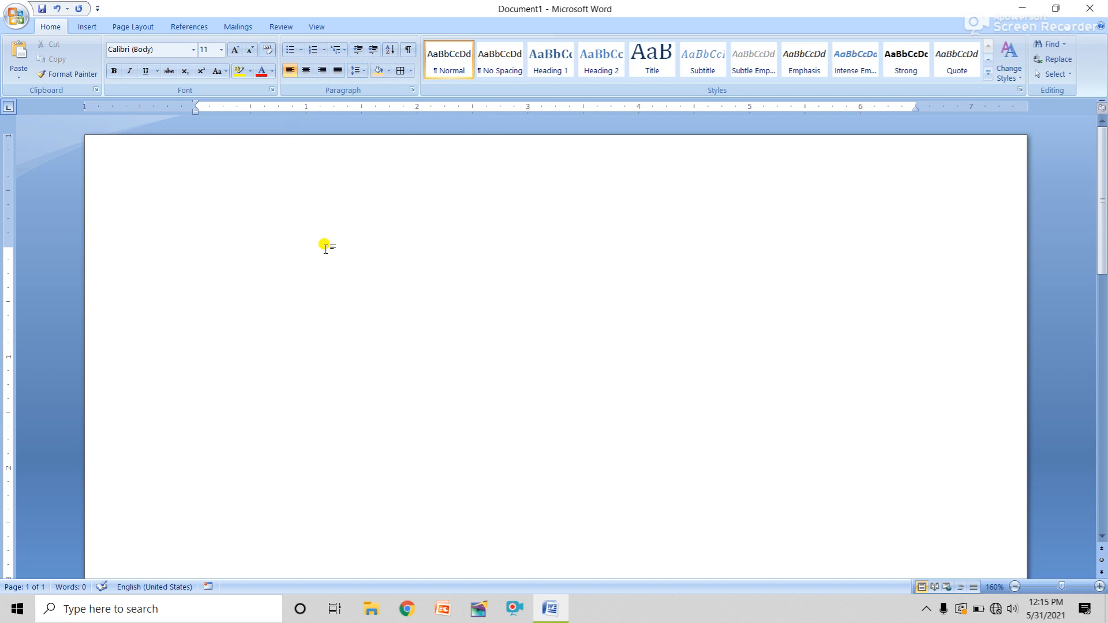
{"action": "left_click", "coordinate": [923, 609]}
{"action": "left_click", "coordinate": [924, 609]}
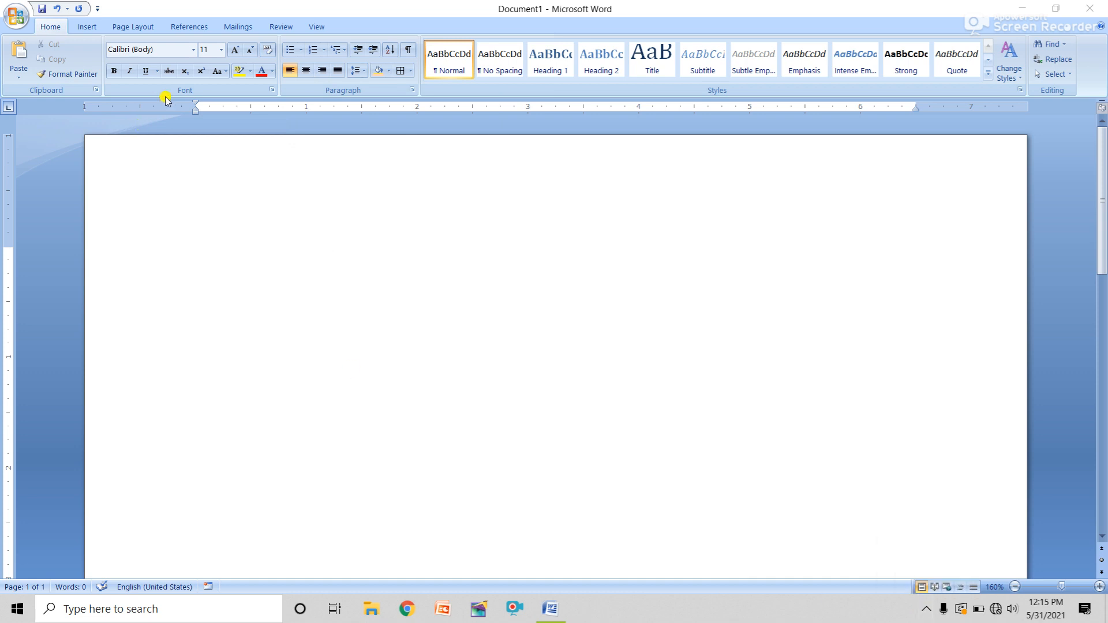
Type a four-item list with the Windows-symbol picture bullet, then delete it
{"action": "left_click", "coordinate": [302, 51]}
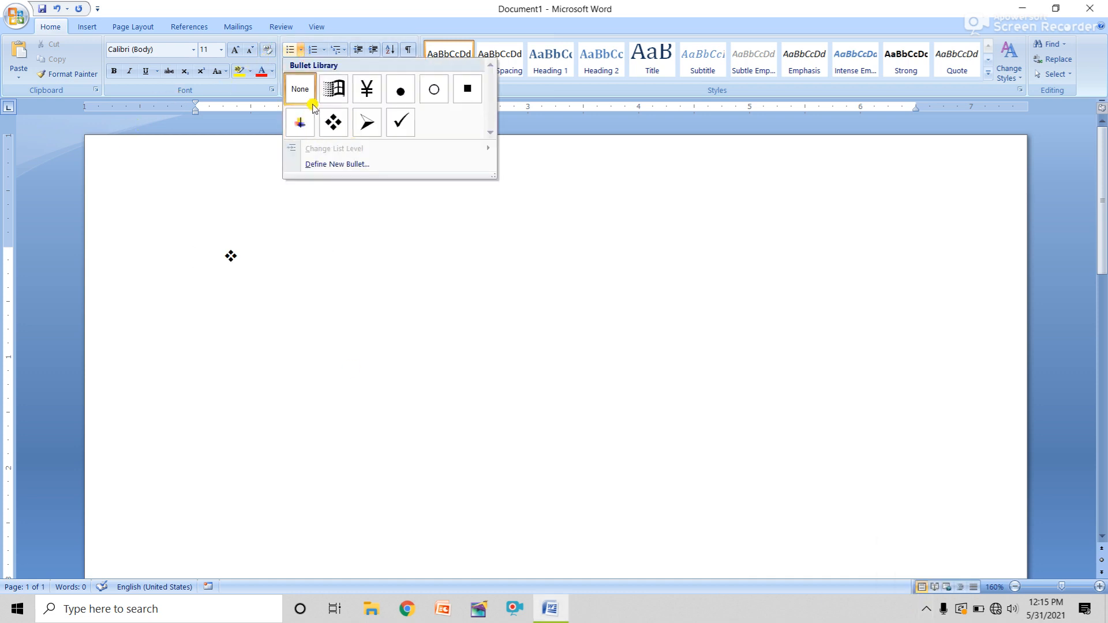
{"action": "left_click", "coordinate": [341, 94]}
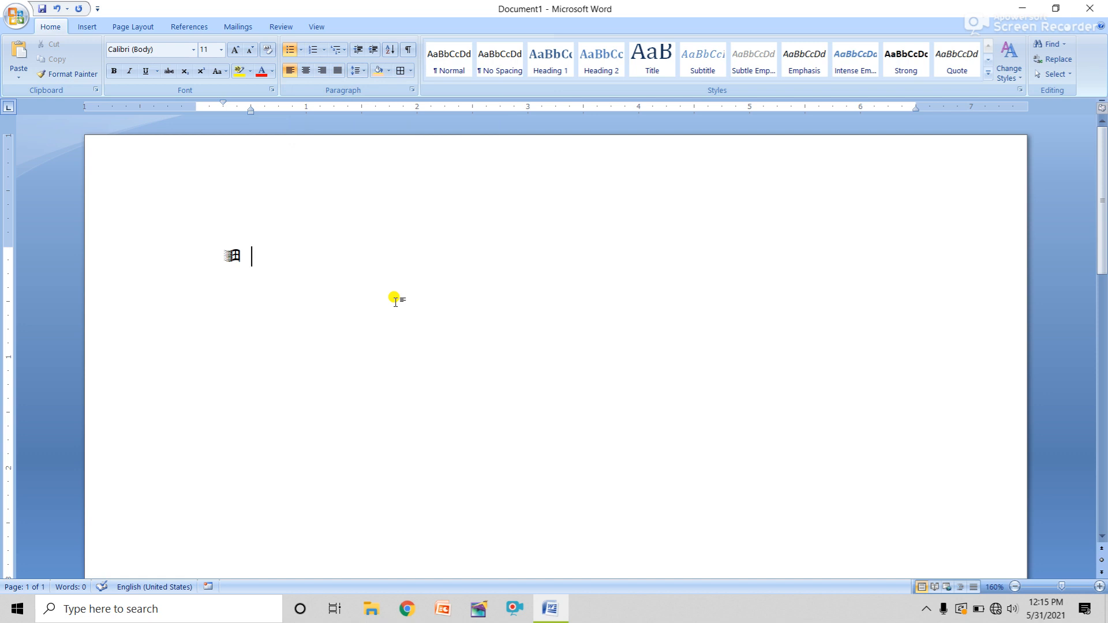
{"action": "type", "text": "UIGIUYIUYIUYIU"}
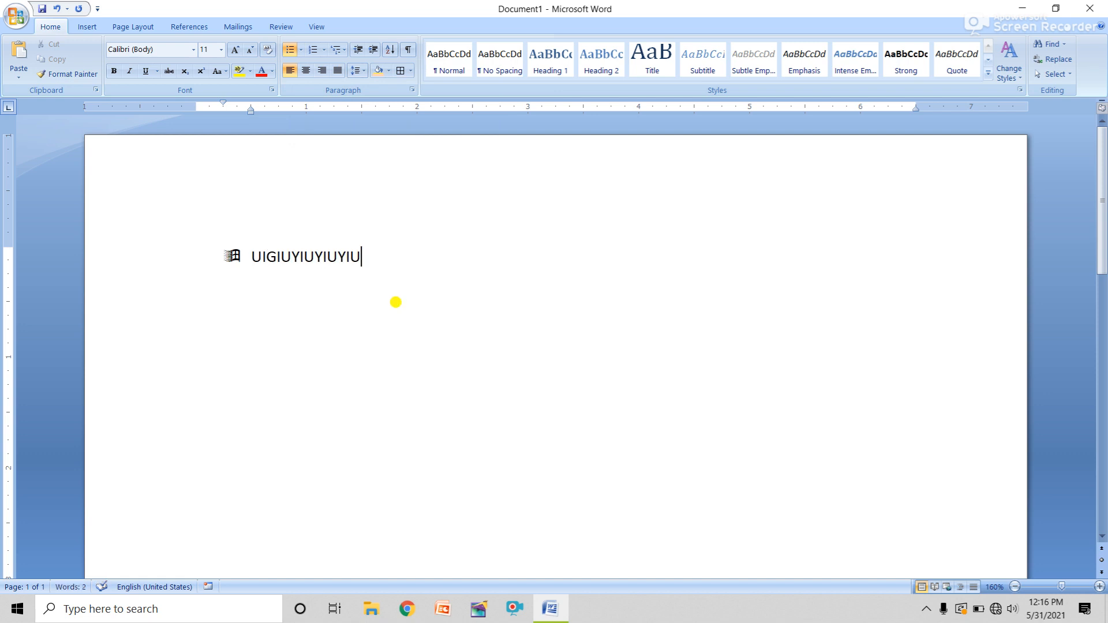
{"action": "key", "text": "Return"}
{"action": "type", "text": "IUYIYIUY"}
{"action": "key", "text": "Return"}
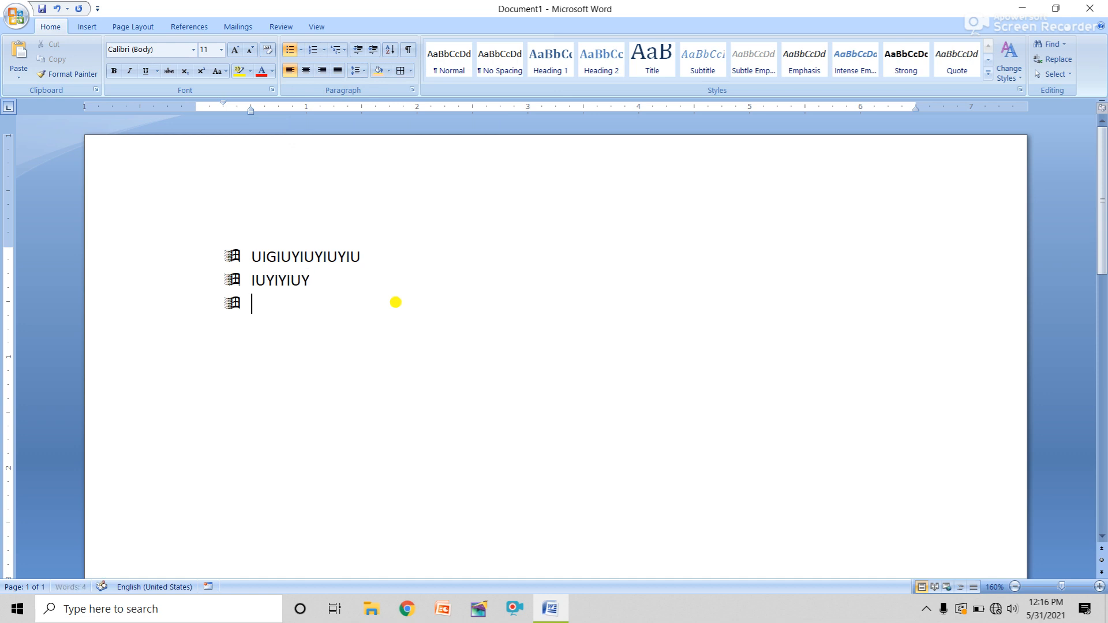
{"action": "type", "text": "UYIUYIUYIUYIUY"}
{"action": "key", "text": "Return"}
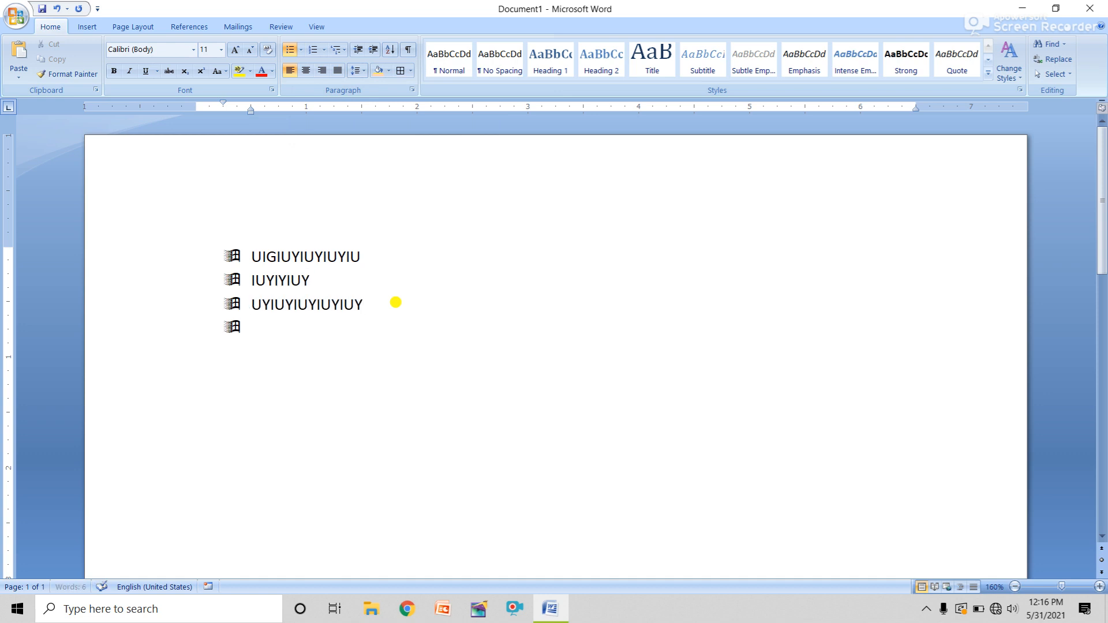
{"action": "type", "text": "JIHIUYIUYIUYUIYIUYUIYU"}
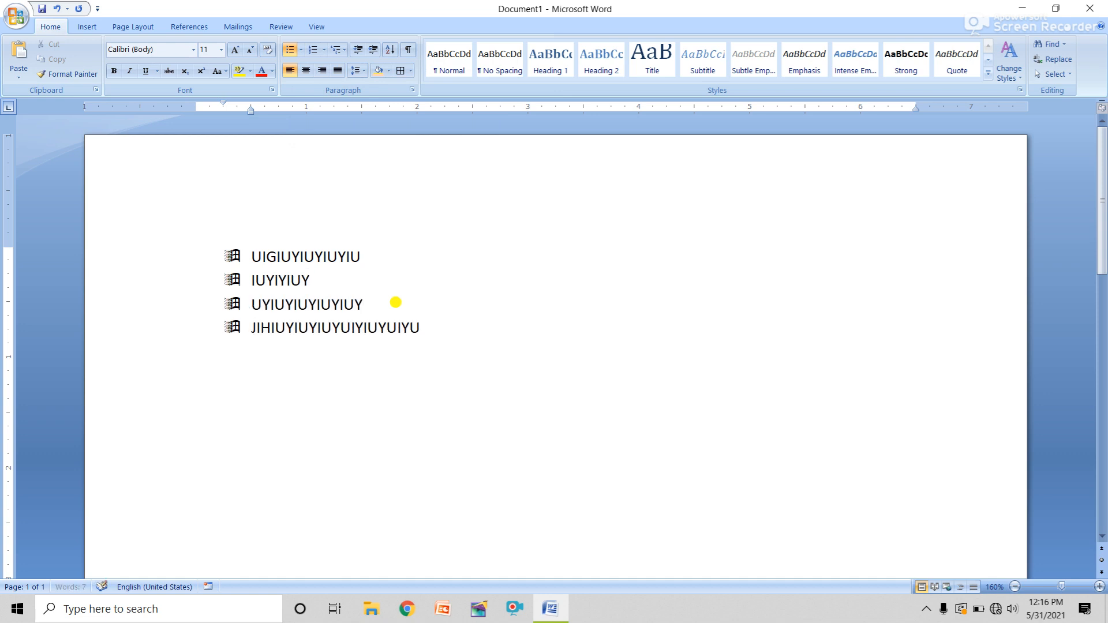
{"action": "left_click_drag", "start_coordinate": [508, 339], "coordinate": [92, 241]}
{"action": "key", "text": "BackSpace"}
{"action": "key", "text": "BackSpace"}
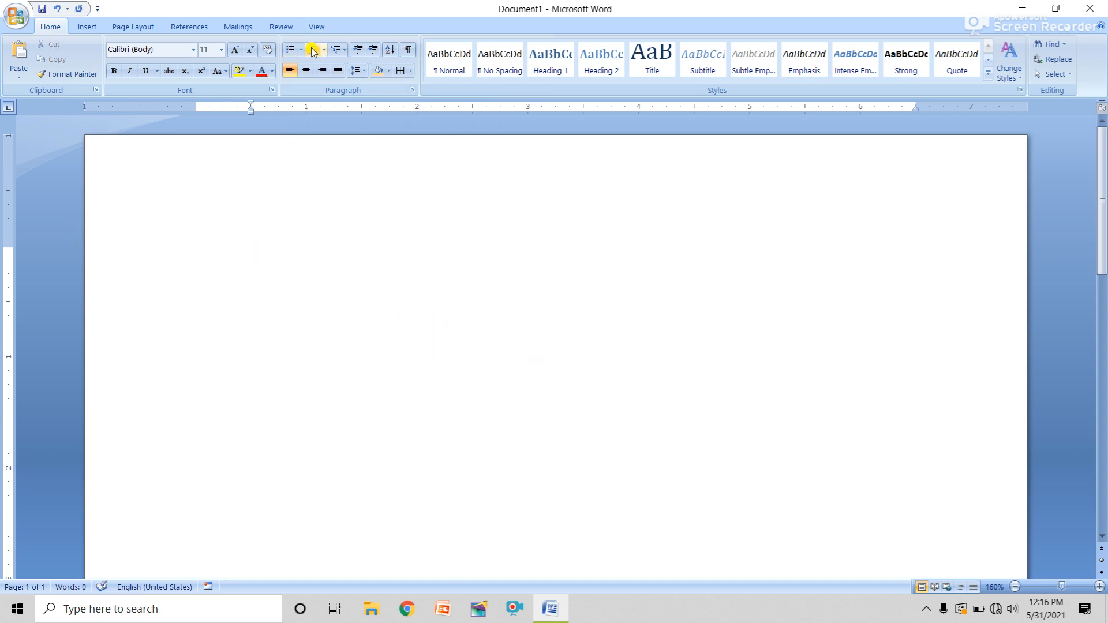
Type a four-item list with the four-diamond bullet, then clear the page
{"action": "left_click", "coordinate": [300, 51]}
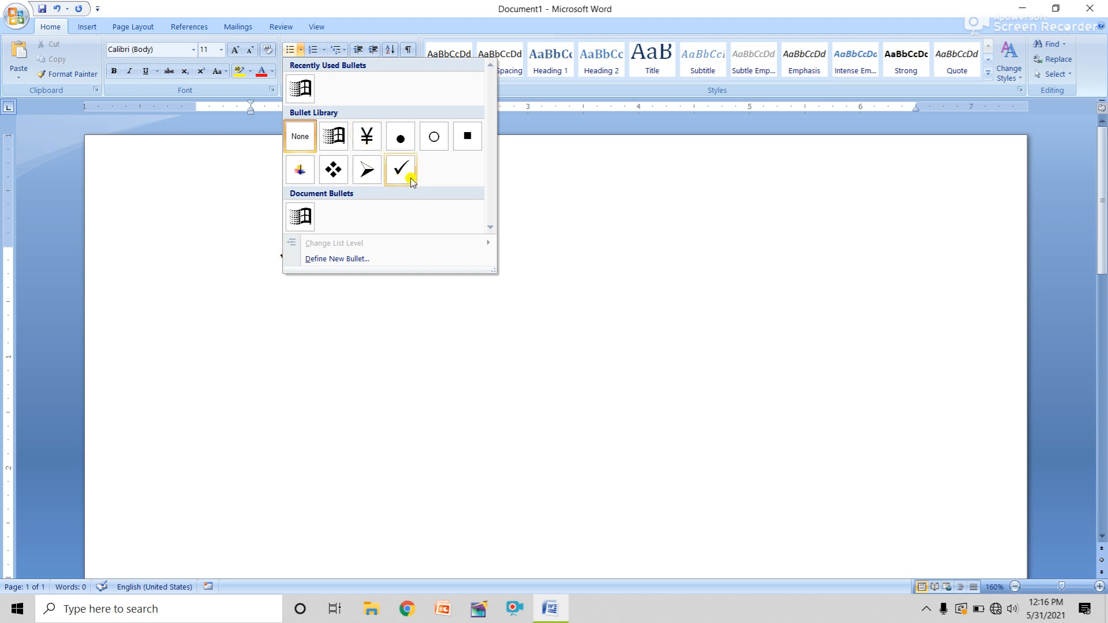
{"action": "left_click", "coordinate": [334, 173]}
{"action": "type", "text": "UGUYGUI"}
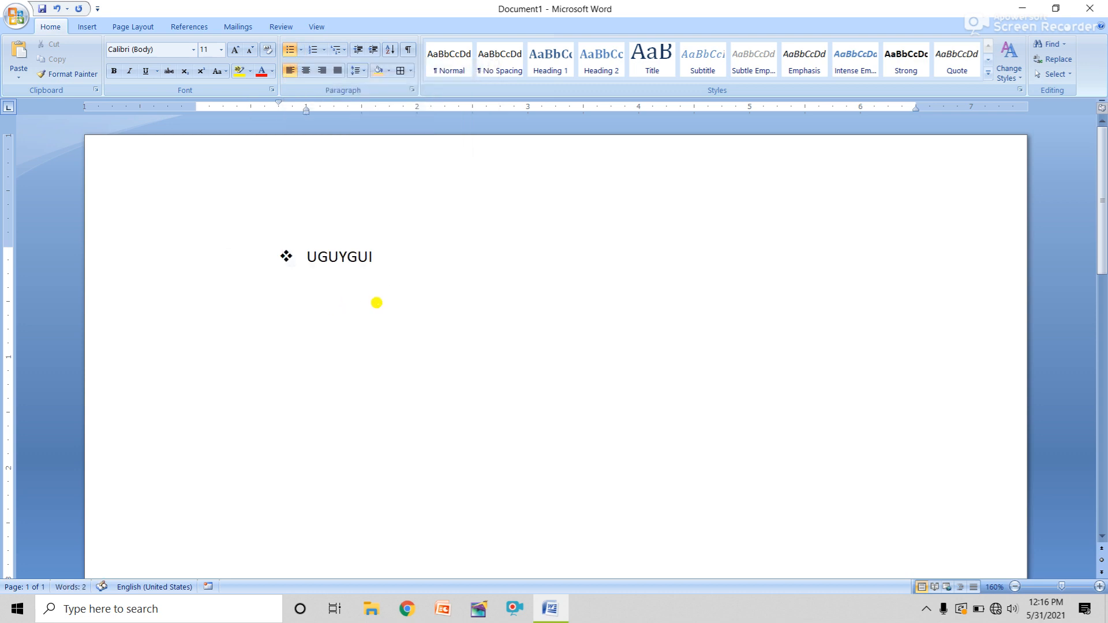
{"action": "key", "text": "Return"}
{"action": "type", "text": "OJOIUOI"}
{"action": "key", "text": "Return"}
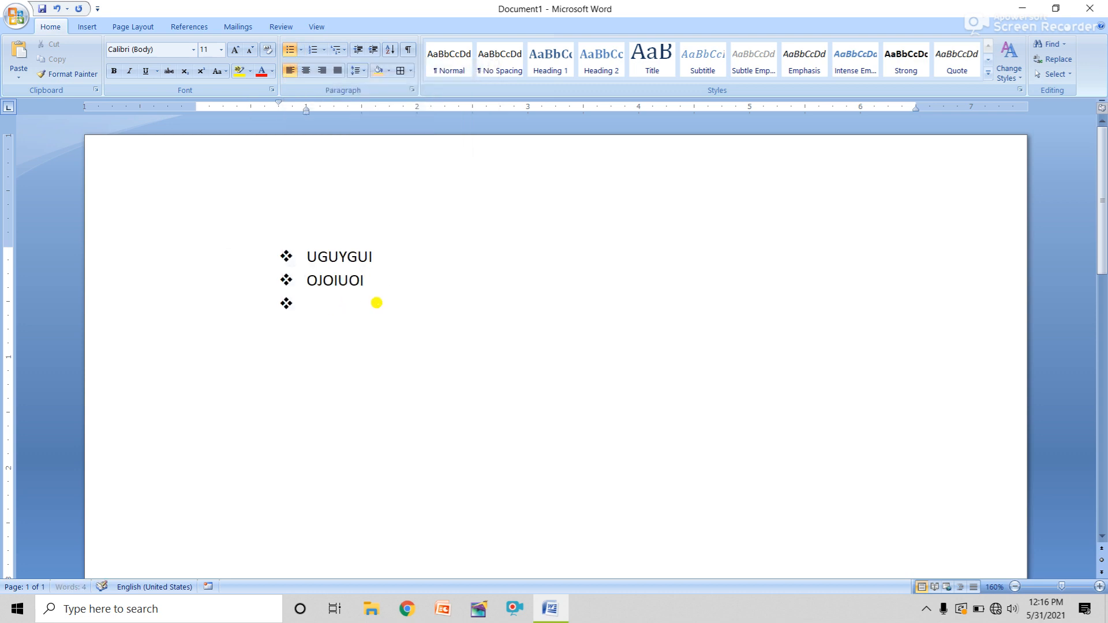
{"action": "type", "text": "KJOIOI"}
{"action": "key", "text": "Return"}
{"action": "type", "text": "OIUOIUOIU"}
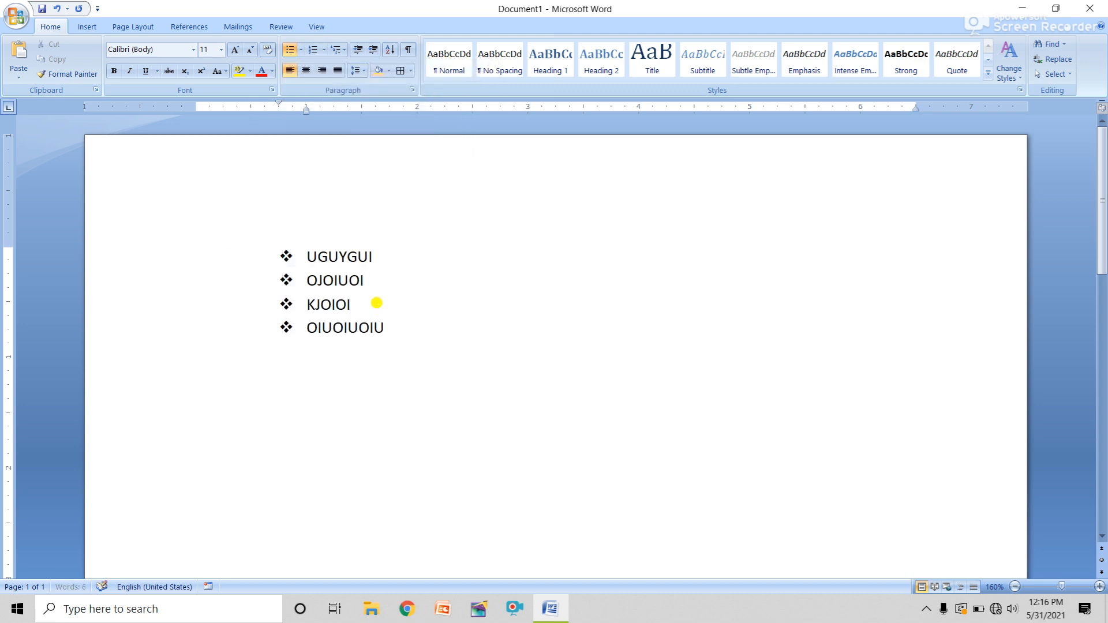
{"action": "key", "text": "ctrl+a"}
{"action": "key", "text": "Delete"}
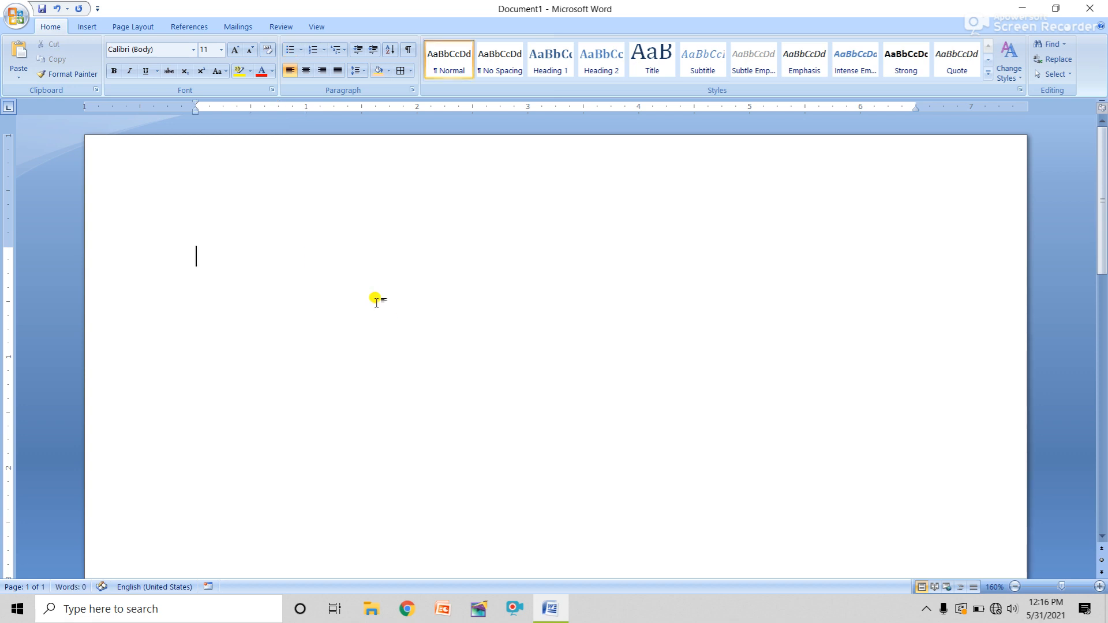
Start a 1. 2. 3. numbered list with four items of test letters
{"action": "left_click", "coordinate": [324, 50]}
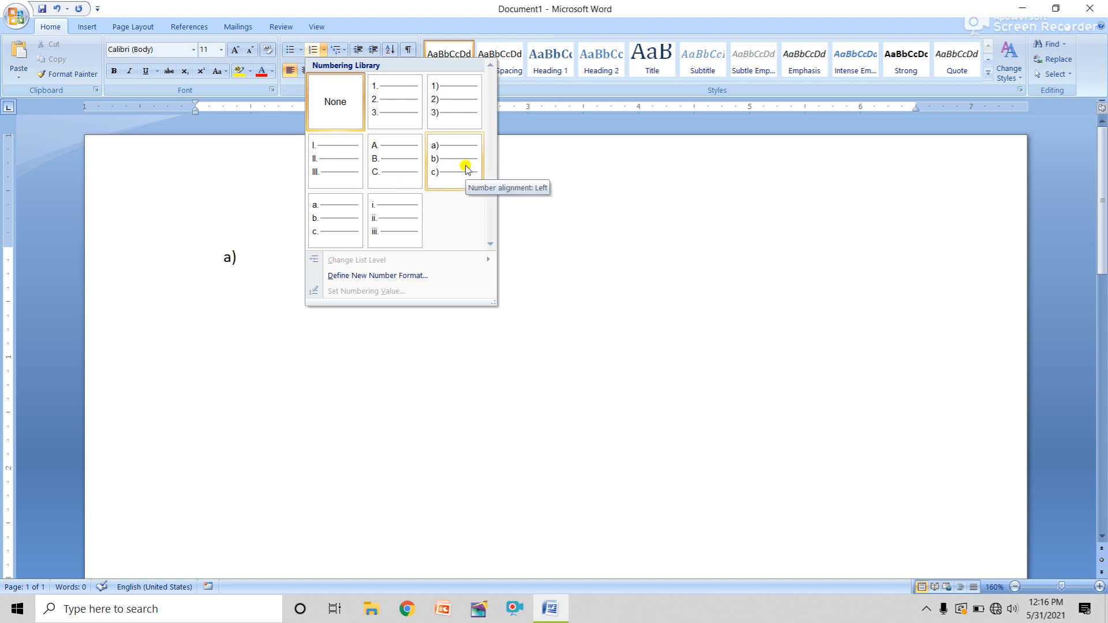
{"action": "left_click", "coordinate": [394, 110]}
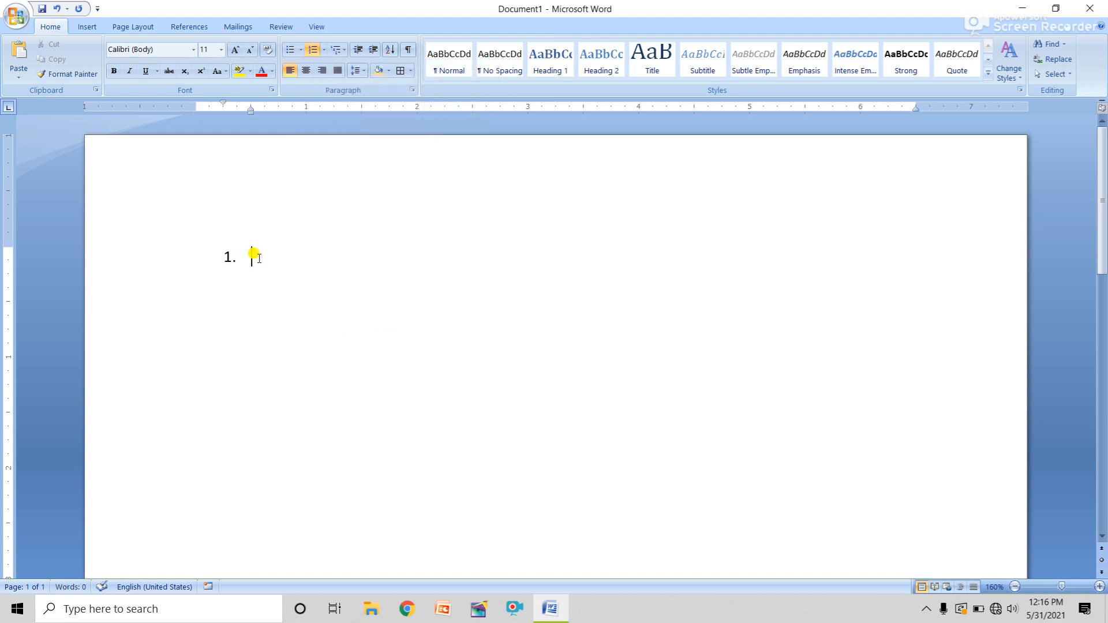
{"action": "type", "text": "JHUGIUHIU"}
{"action": "key", "text": "Return"}
{"action": "type", "text": "OJOIUOI"}
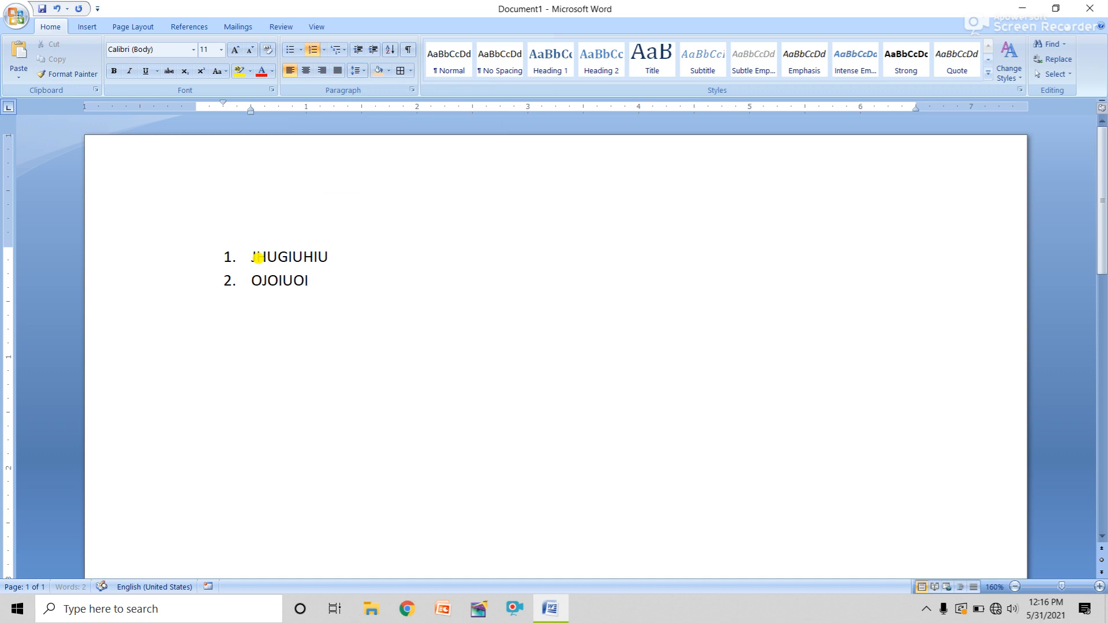
{"action": "key", "text": "Return"}
{"action": "type", "text": "OIUOIUOIU"}
{"action": "key", "text": "Return"}
{"action": "type", "text": "OIHOI"}
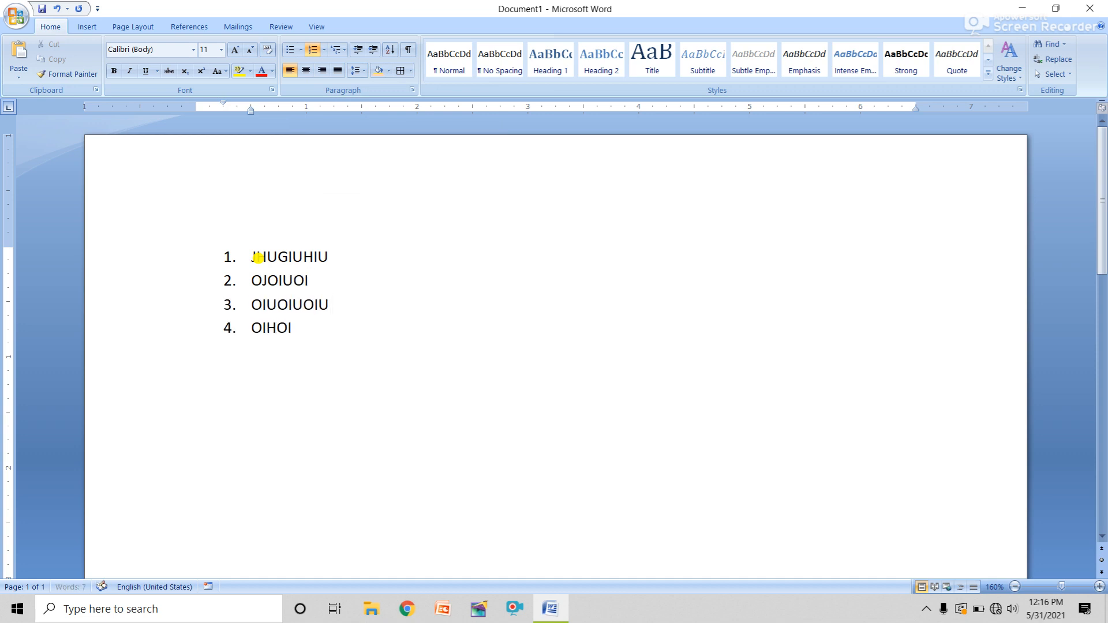
{"action": "type", "text": "HOI"}
Add numbered items five through seven, including a long sixth item
{"action": "key", "text": "Return"}
{"action": "type", "text": "OIUOIUOIUOI"}
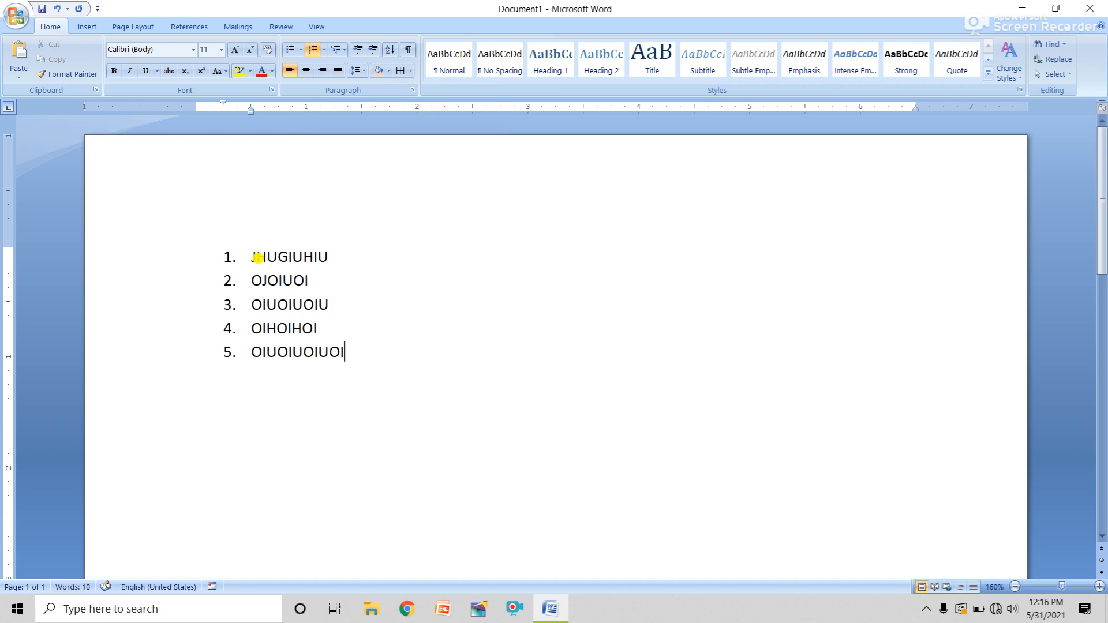
{"action": "key", "text": "Return"}
{"action": "type", "text": "OUJIOUOIUOIUIOUOIUOIU"}
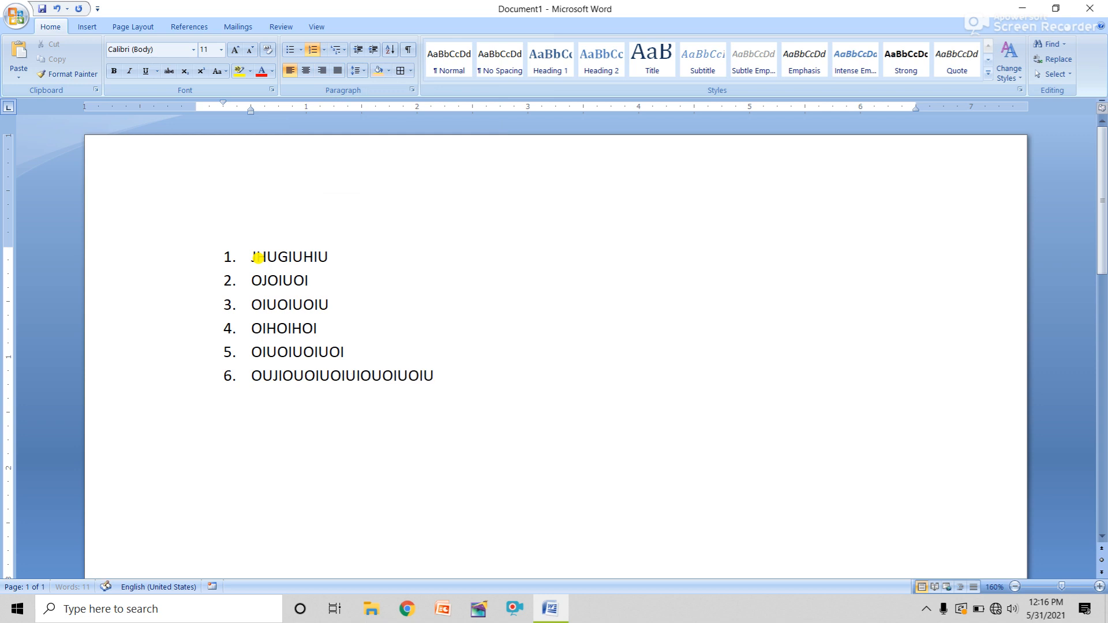
{"action": "type", "text": "IOUIOU OIOIUOIUOIUIOUOIUIOU"}
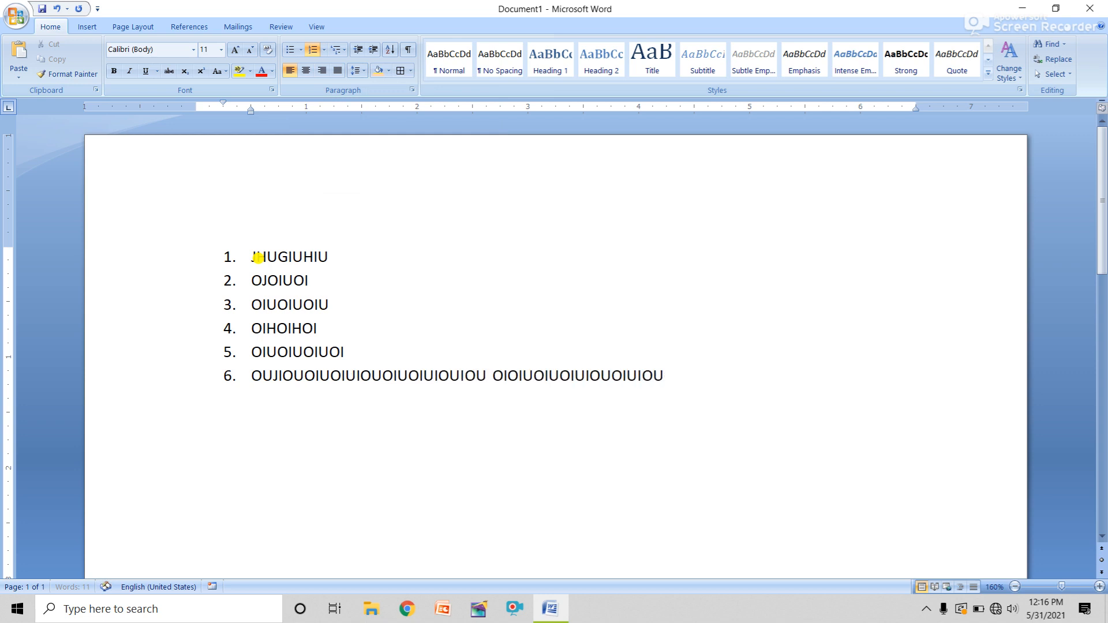
{"action": "type", "text": "OIUOIUIOU IOUOIUIO OIUOI "}
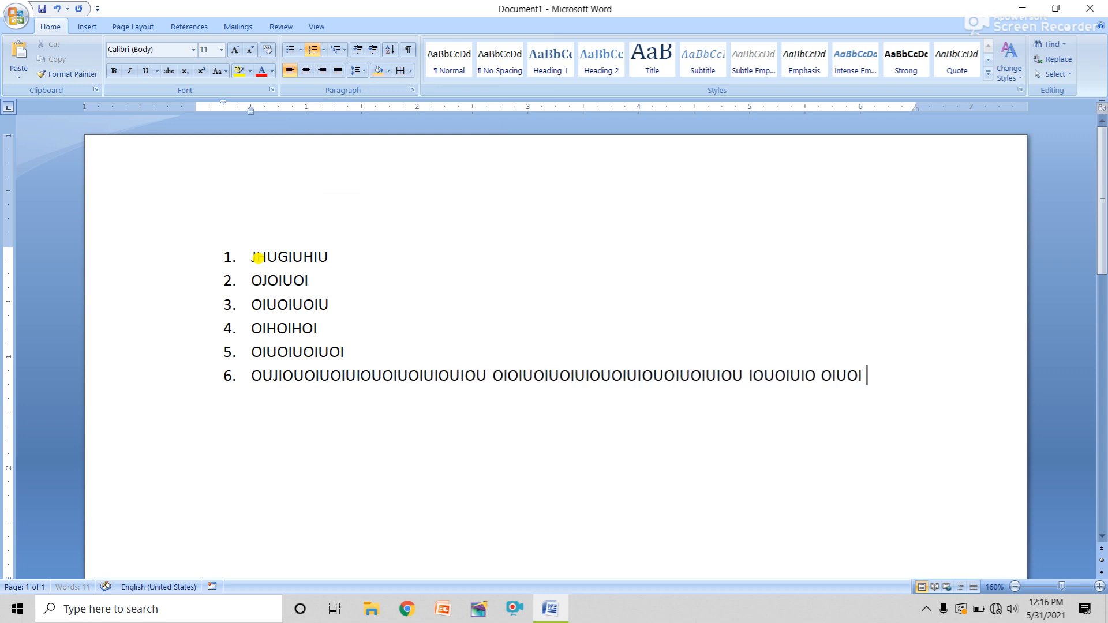
{"action": "type", "text": "OIUOIUOIUIOUOIU OIUIOUOIU"}
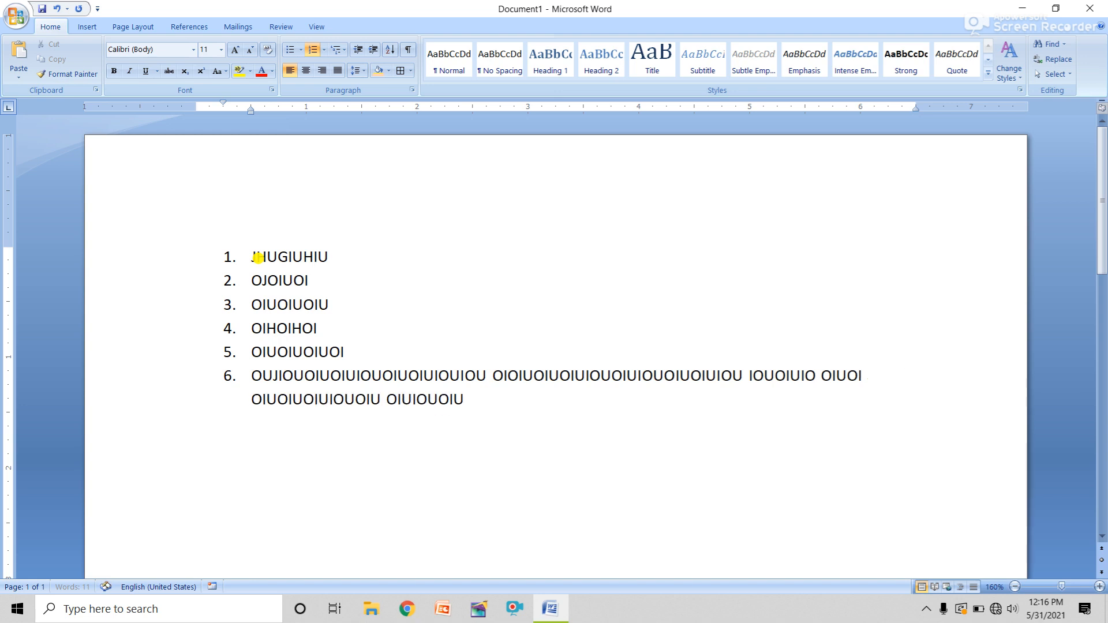
{"action": "type", "text": " IOUIOUOIUOIUOIUIO OIUOIUIOUOI"}
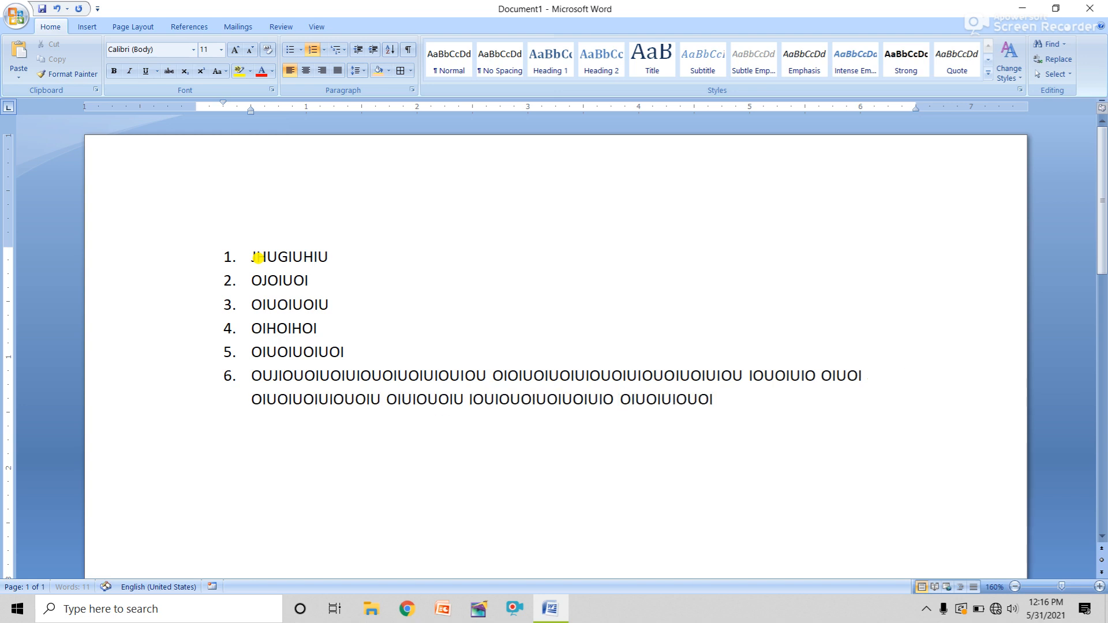
{"action": "type", "text": "UIOUOIUIOUIOUIO"}
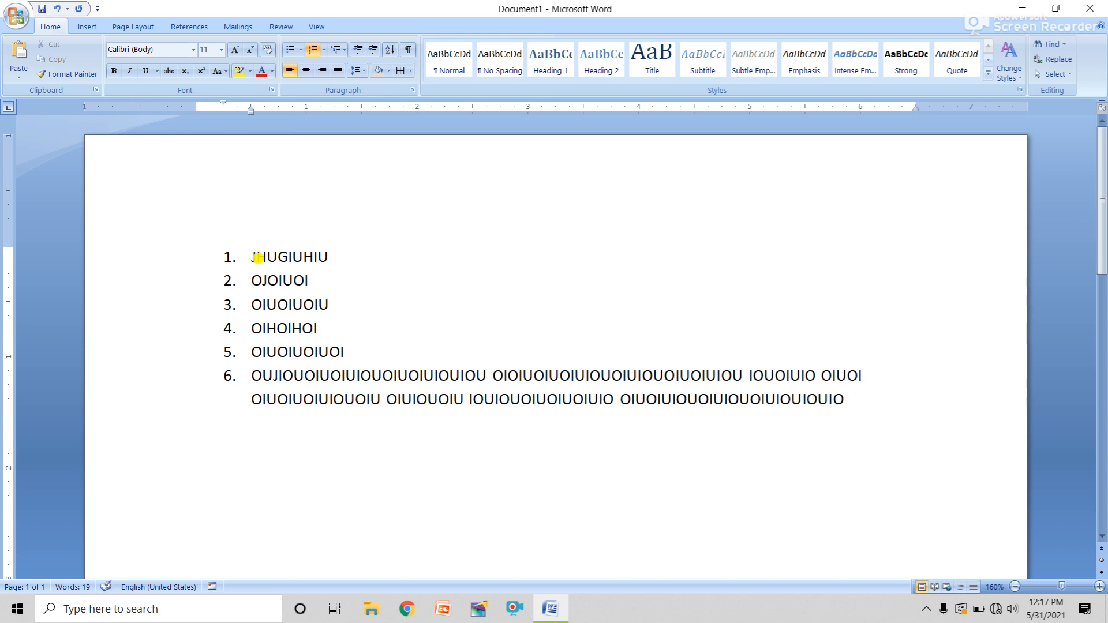
{"action": "key", "text": "Return"}
{"action": "type", "text": "KJHHKJHKJHKJH"}
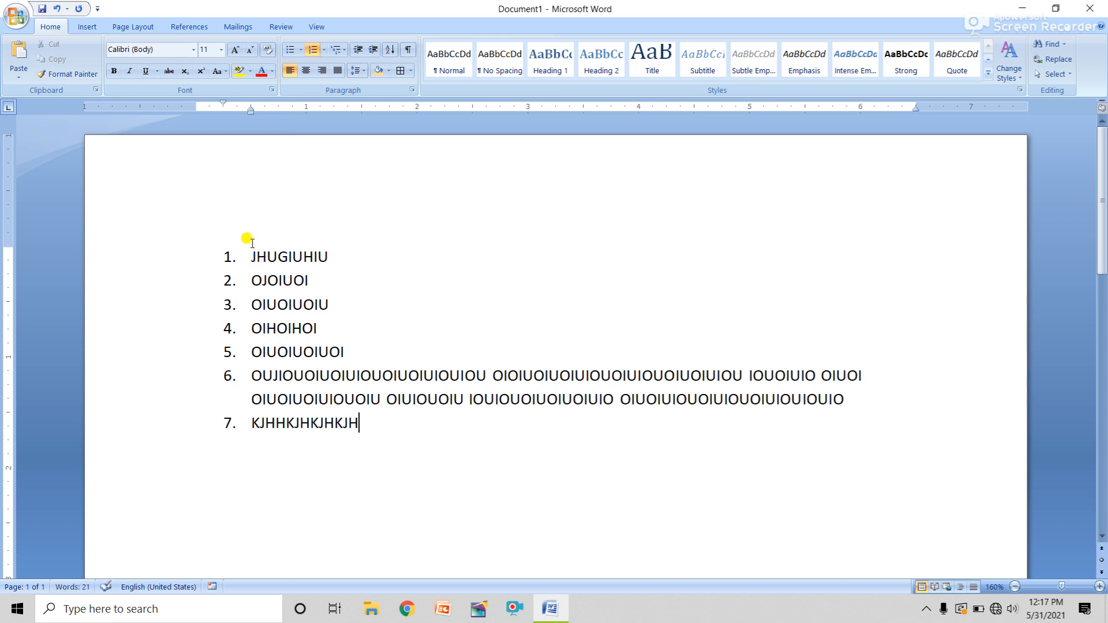
{"action": "left_click", "coordinate": [330, 51]}
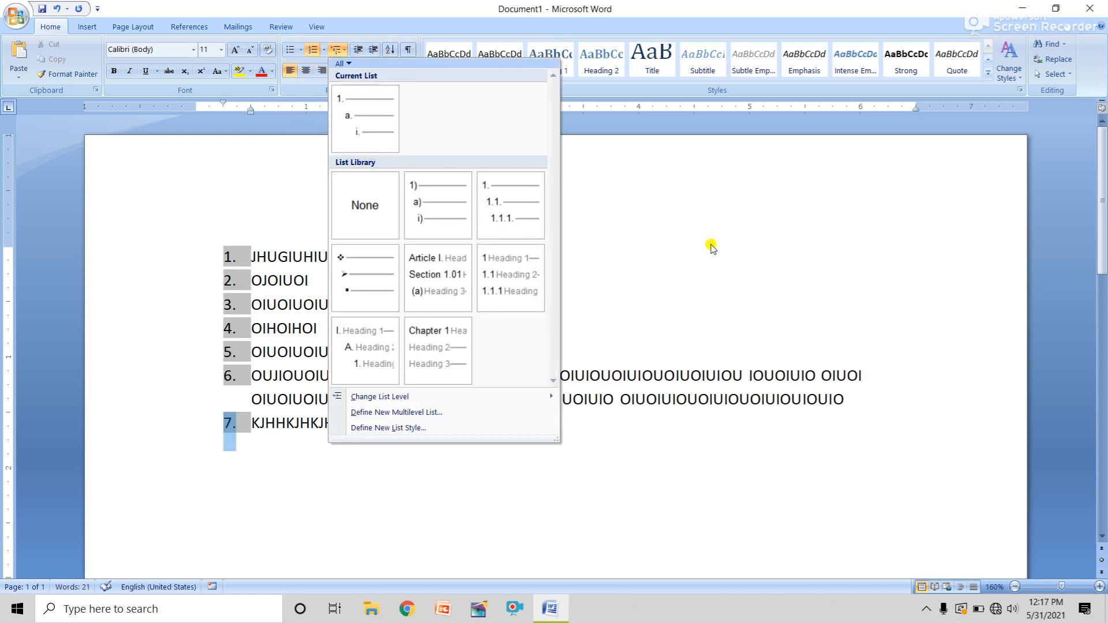
Select and delete all seven numbered items, leaving a zero-word page
{"action": "left_click", "coordinate": [699, 217]}
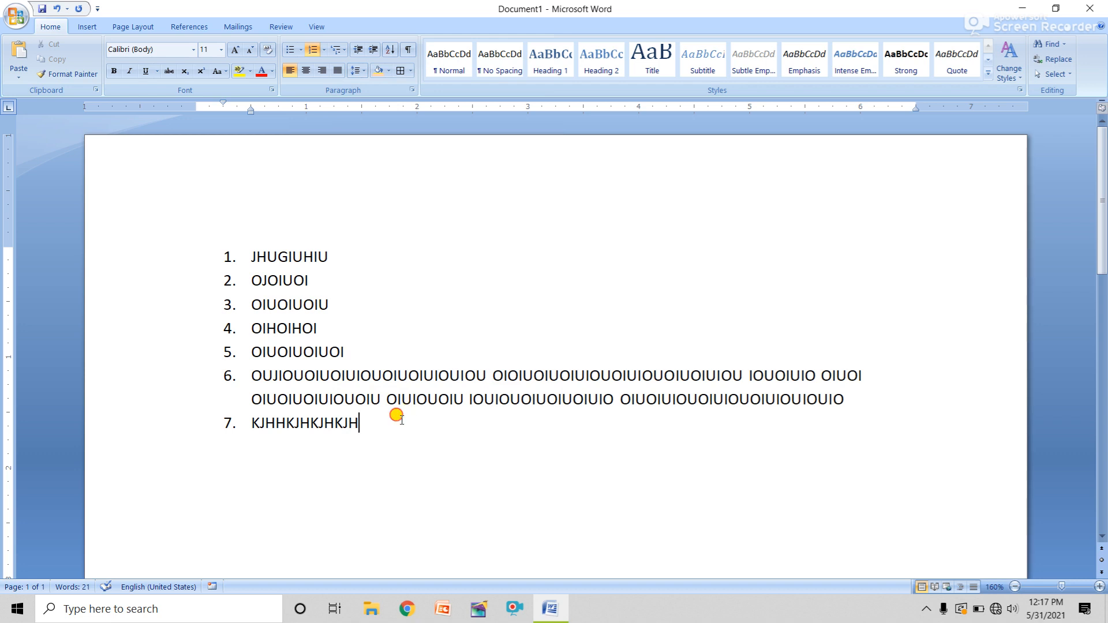
{"action": "key", "text": "ctrl+a"}
{"action": "key", "text": "Delete"}
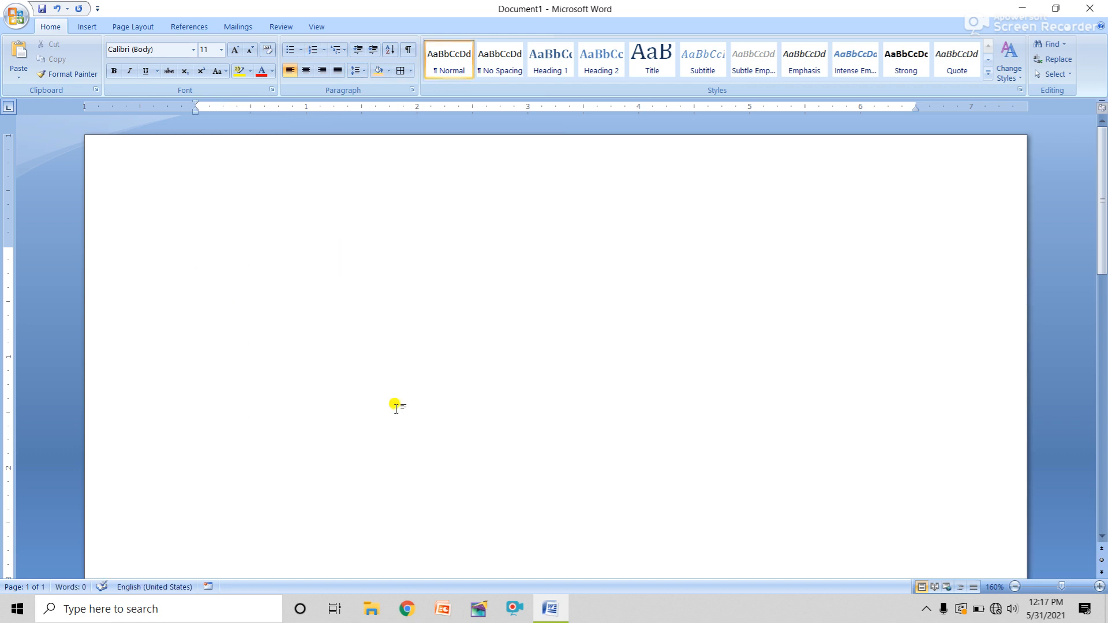
{"action": "left_click", "coordinate": [340, 57]}
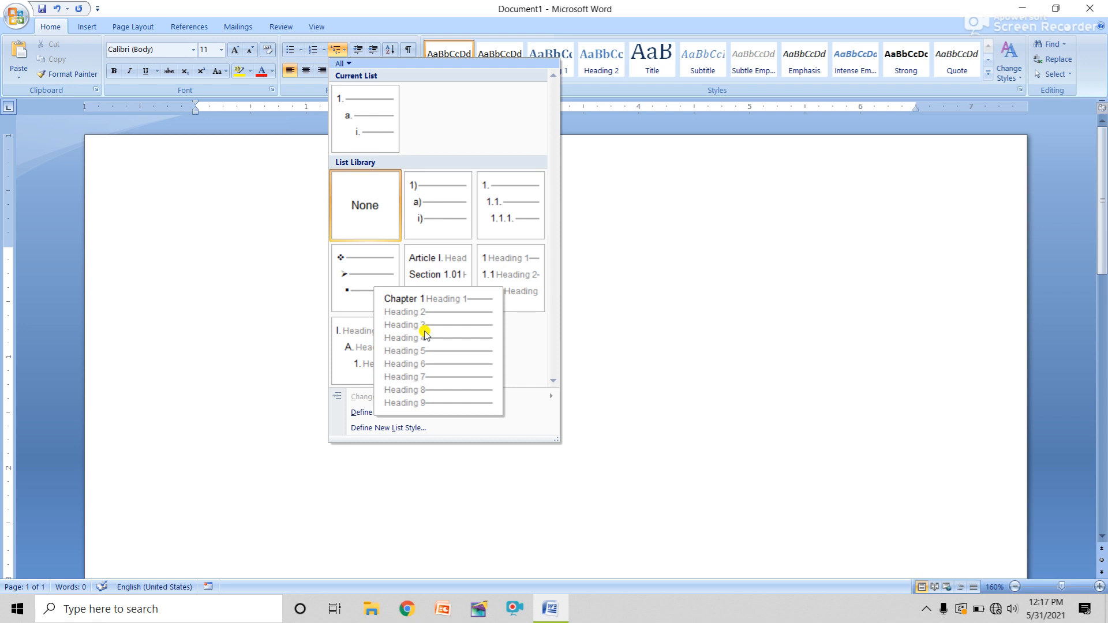
{"action": "left_click", "coordinate": [630, 254]}
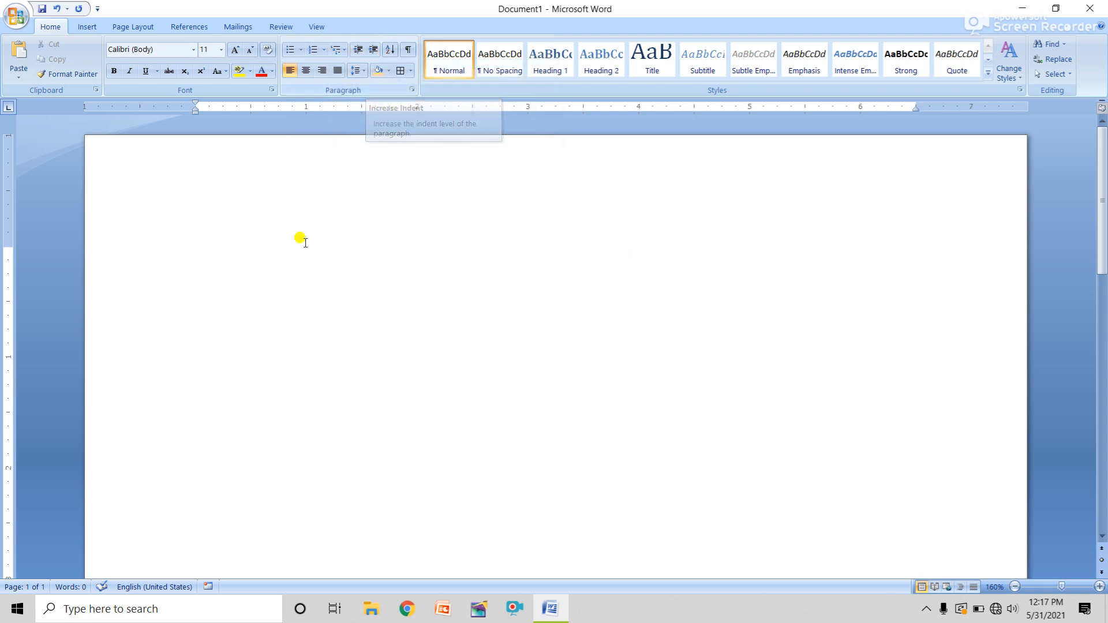
Type UYRTYFYU, UY78TY87YT87YT87 and 9YU9Y9YJGUTUY on separate lines, then select all
{"action": "type", "text": "UYRTYFYU"}
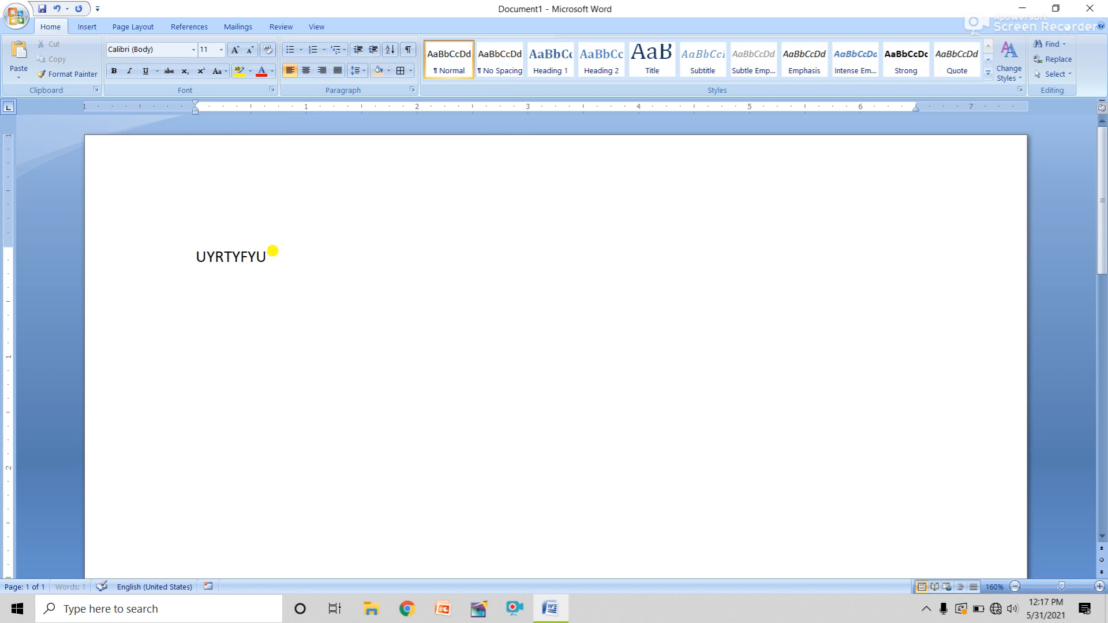
{"action": "key", "text": "Return"}
{"action": "type", "text": "UY78TY87YT87YT87"}
{"action": "key", "text": "Return"}
{"action": "type", "text": "9YU9"}
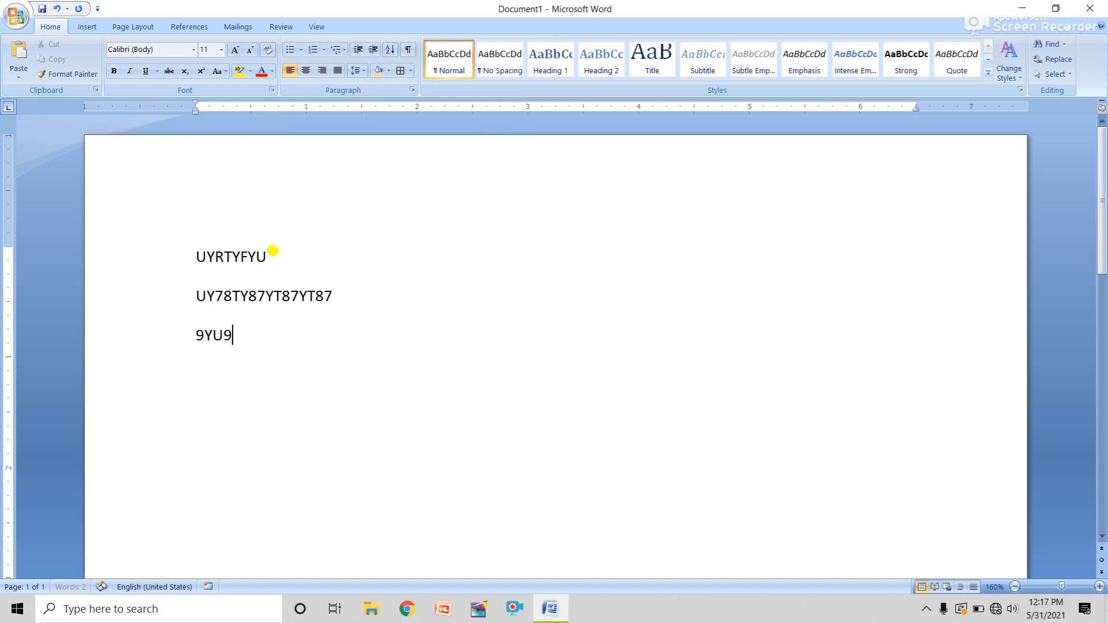
{"action": "type", "text": "Y9YJGUTUY"}
{"action": "key", "text": "ctrl+a"}
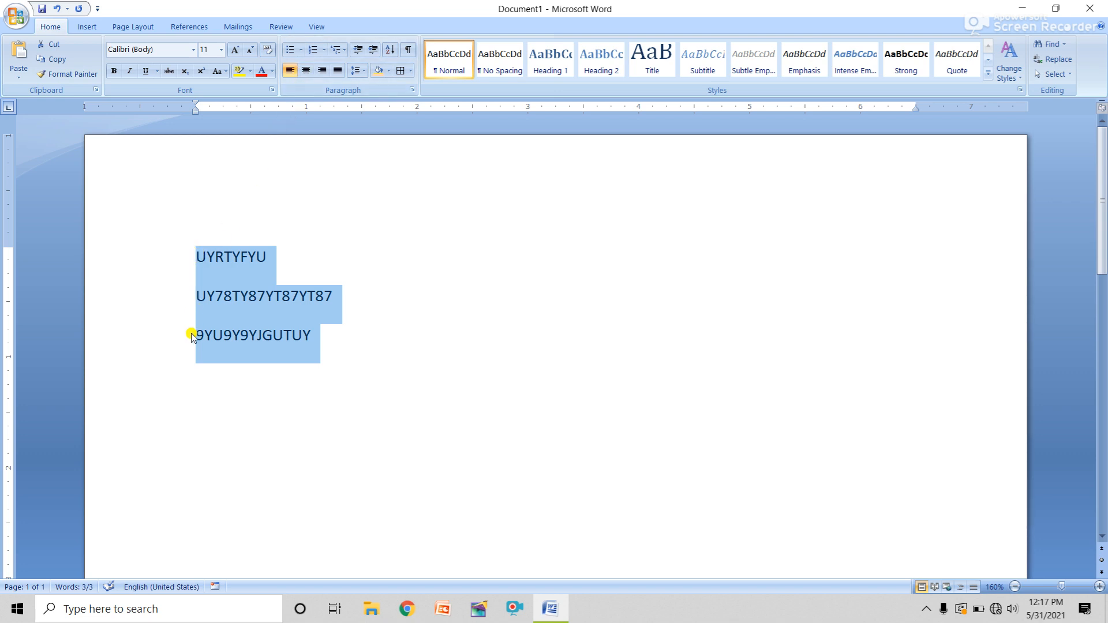
{"action": "left_click", "coordinate": [307, 71]}
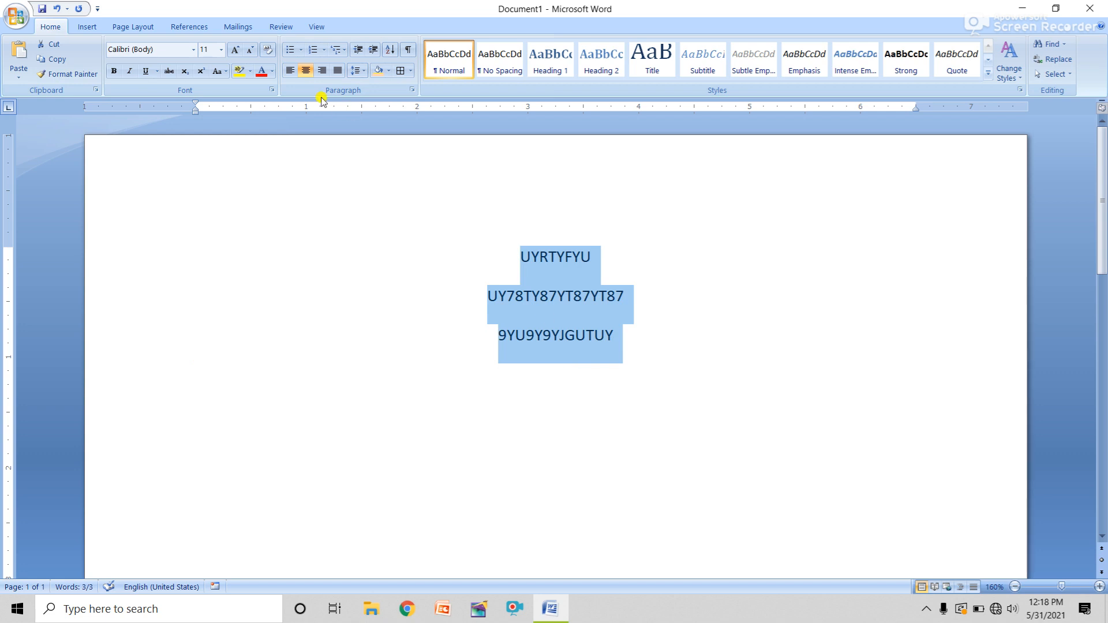
{"action": "left_click", "coordinate": [290, 71]}
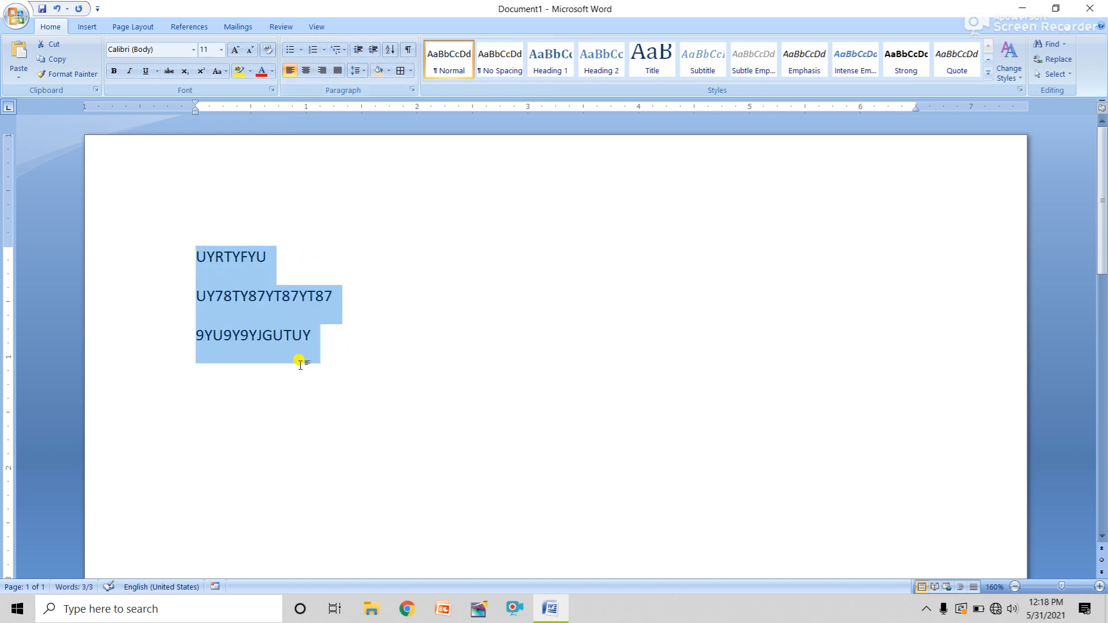
{"action": "left_click", "coordinate": [373, 53]}
{"action": "left_click", "coordinate": [374, 53]}
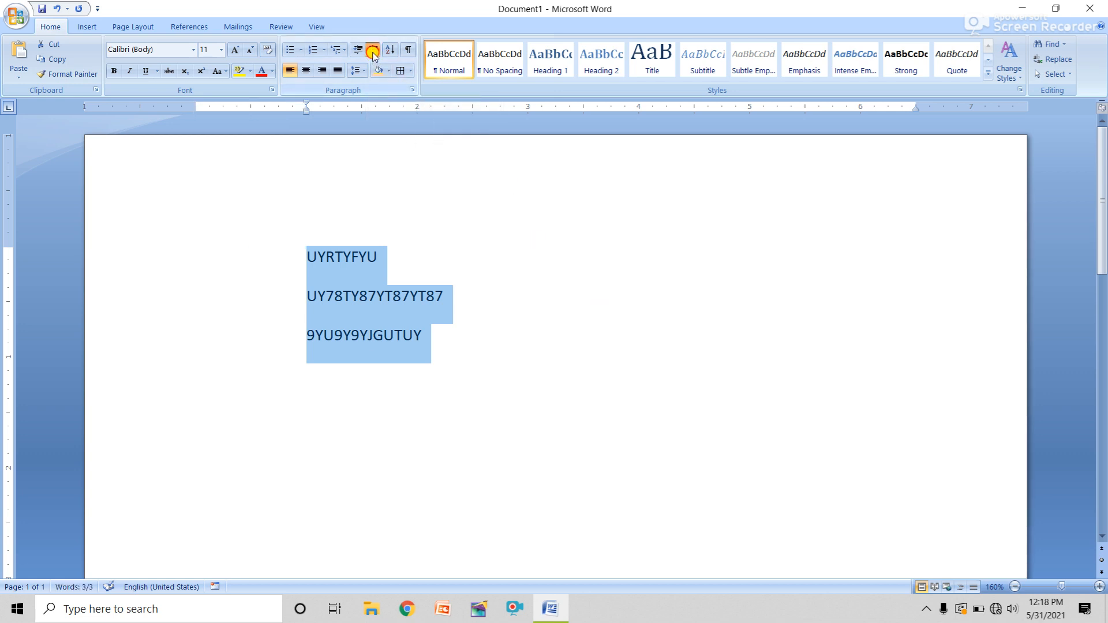
{"action": "left_click", "coordinate": [374, 53]}
{"action": "left_click", "coordinate": [373, 53]}
{"action": "left_click", "coordinate": [374, 53]}
{"action": "left_click", "coordinate": [373, 53]}
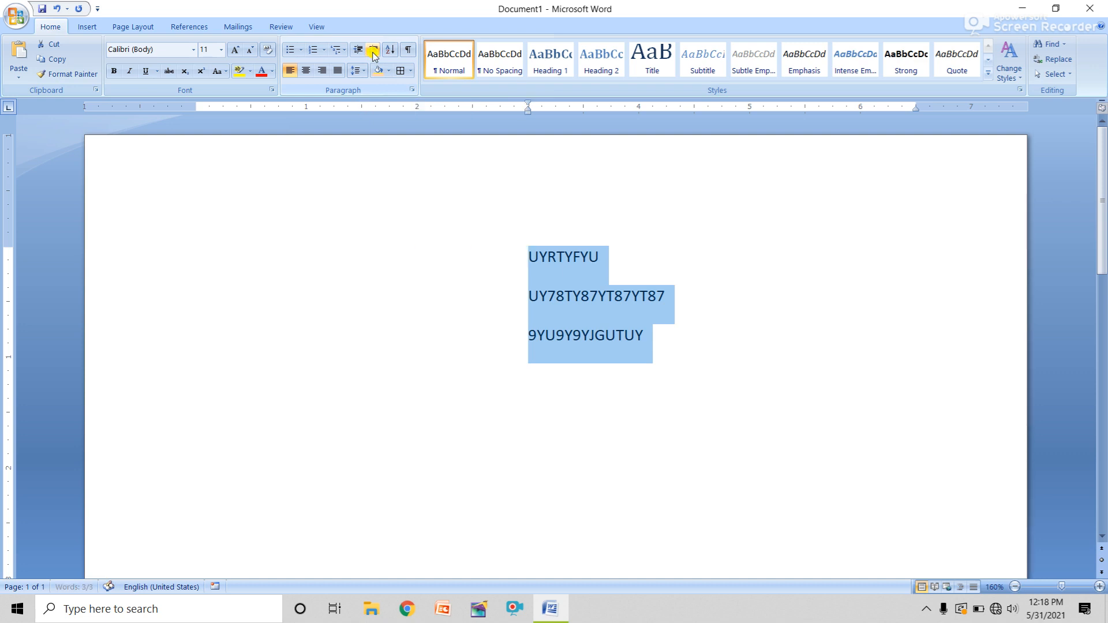
{"action": "left_click", "coordinate": [373, 53]}
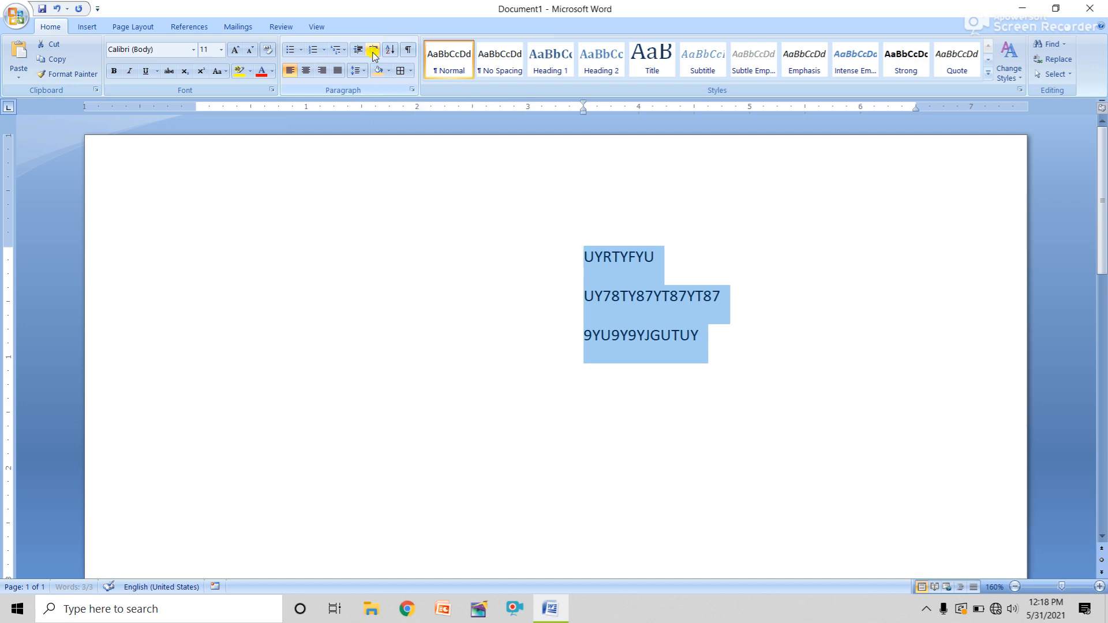
{"action": "left_click", "coordinate": [361, 51]}
{"action": "left_click", "coordinate": [362, 51]}
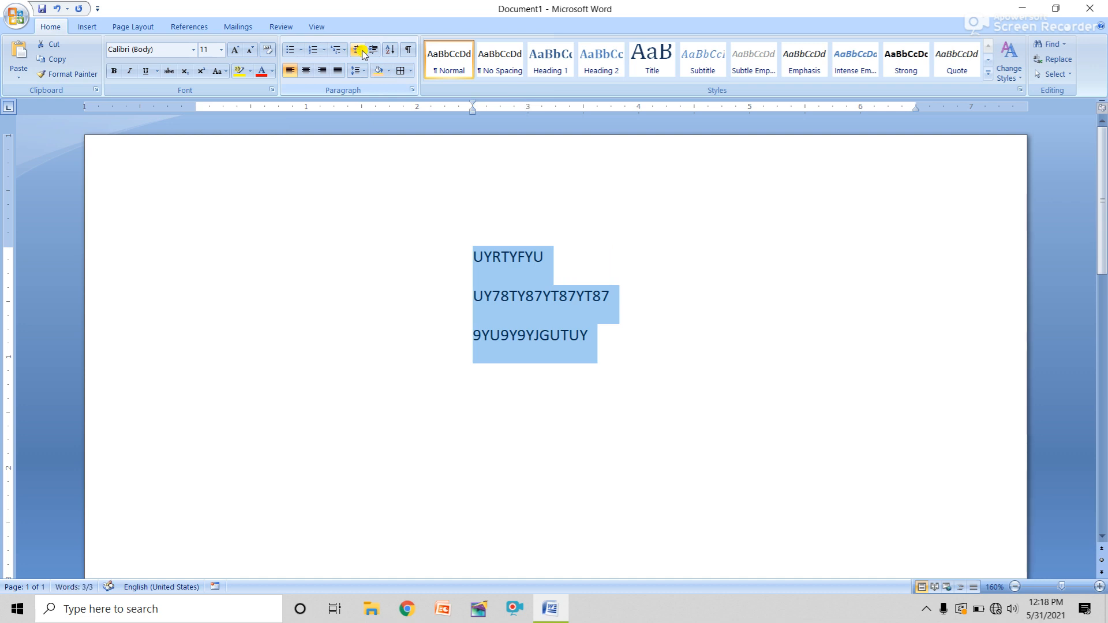
{"action": "left_click", "coordinate": [362, 52]}
{"action": "left_click", "coordinate": [362, 51]}
{"action": "left_click", "coordinate": [361, 51]}
{"action": "left_click", "coordinate": [362, 52]}
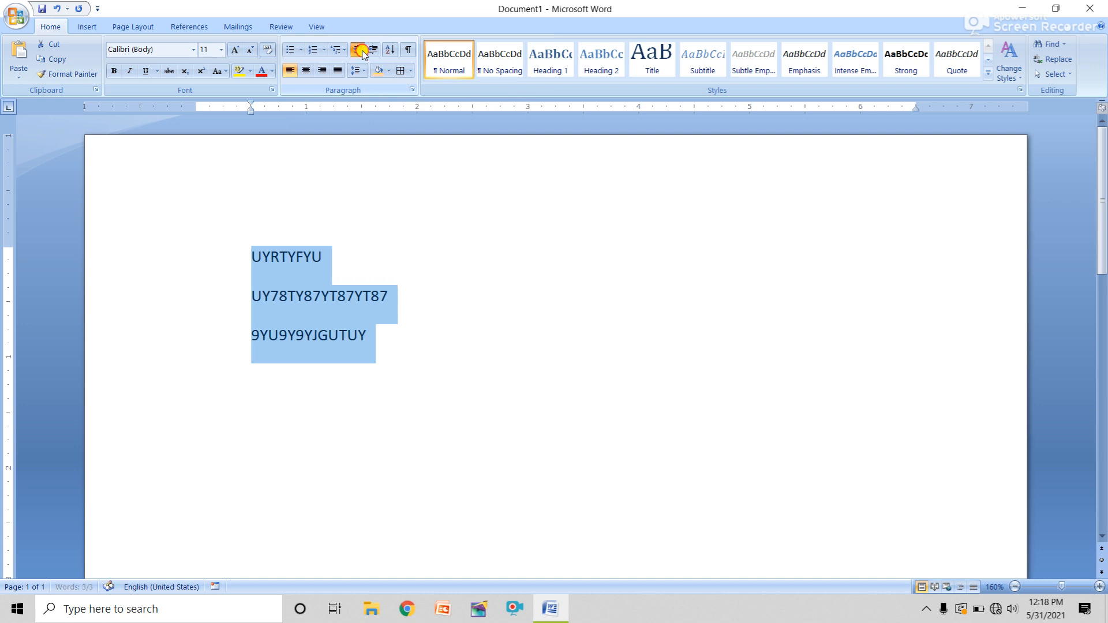
{"action": "left_click", "coordinate": [362, 51]}
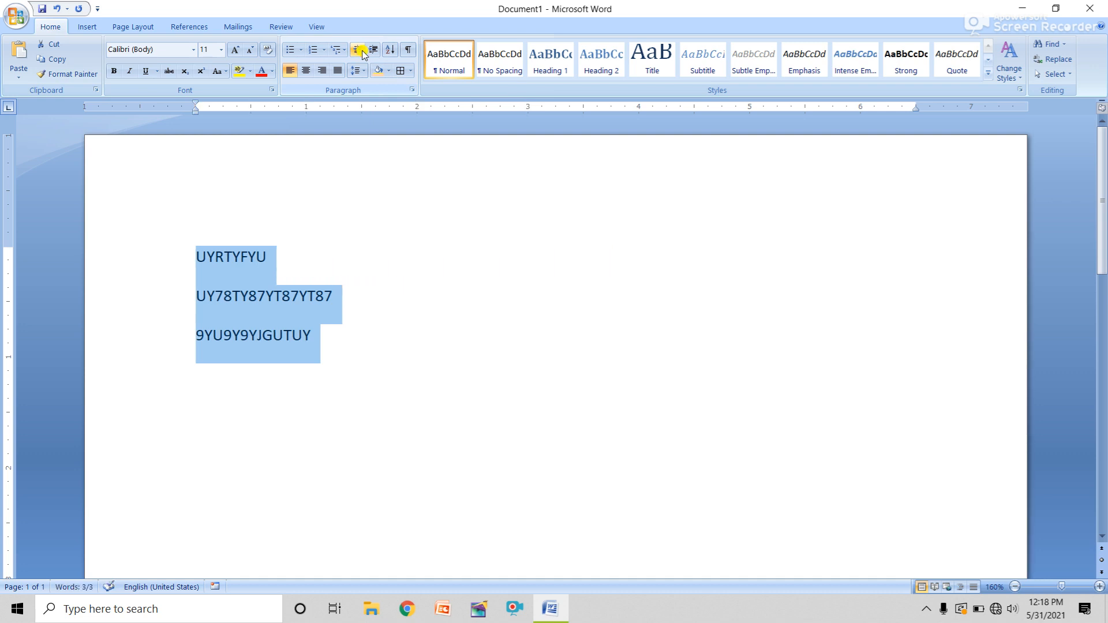
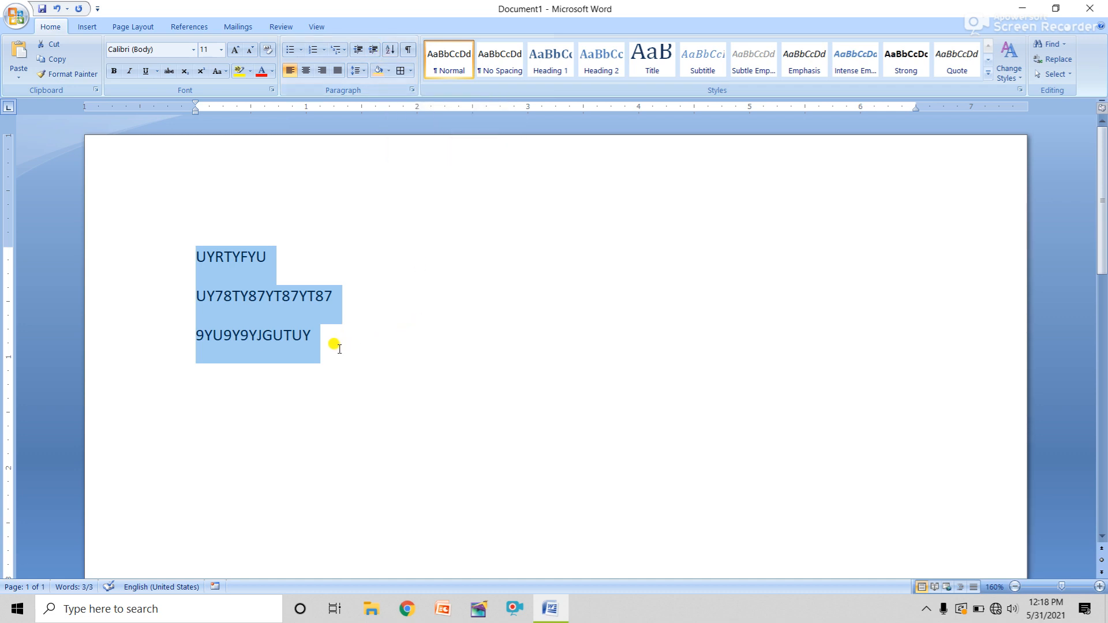
Replace the old lines with a column of numbers and select them
{"action": "key", "text": "BackSpace"}
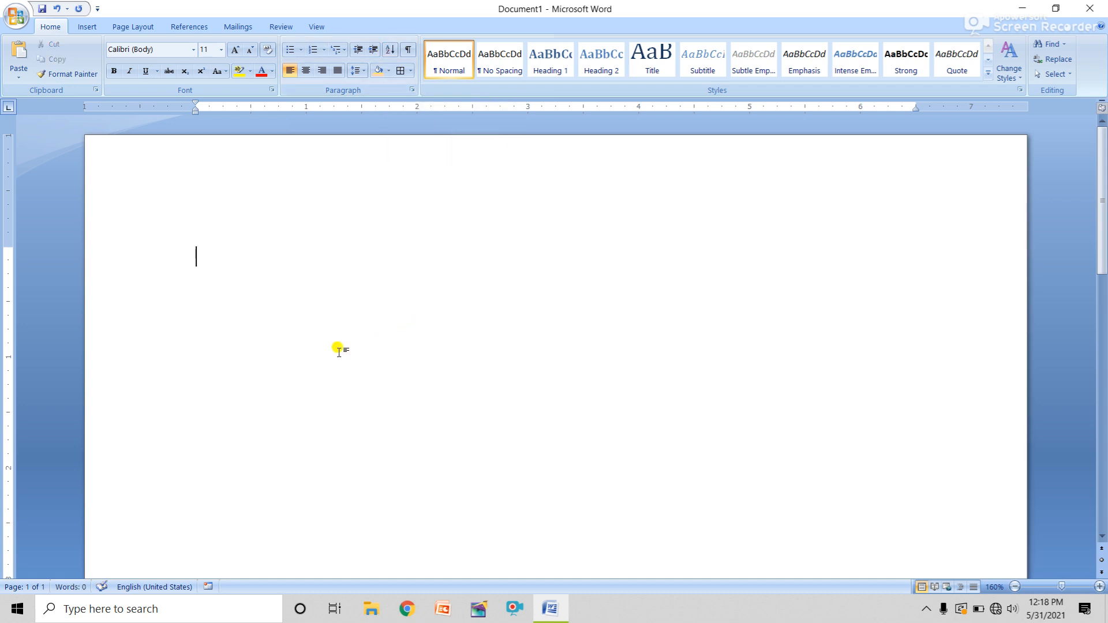
{"action": "type", "text": "5"}
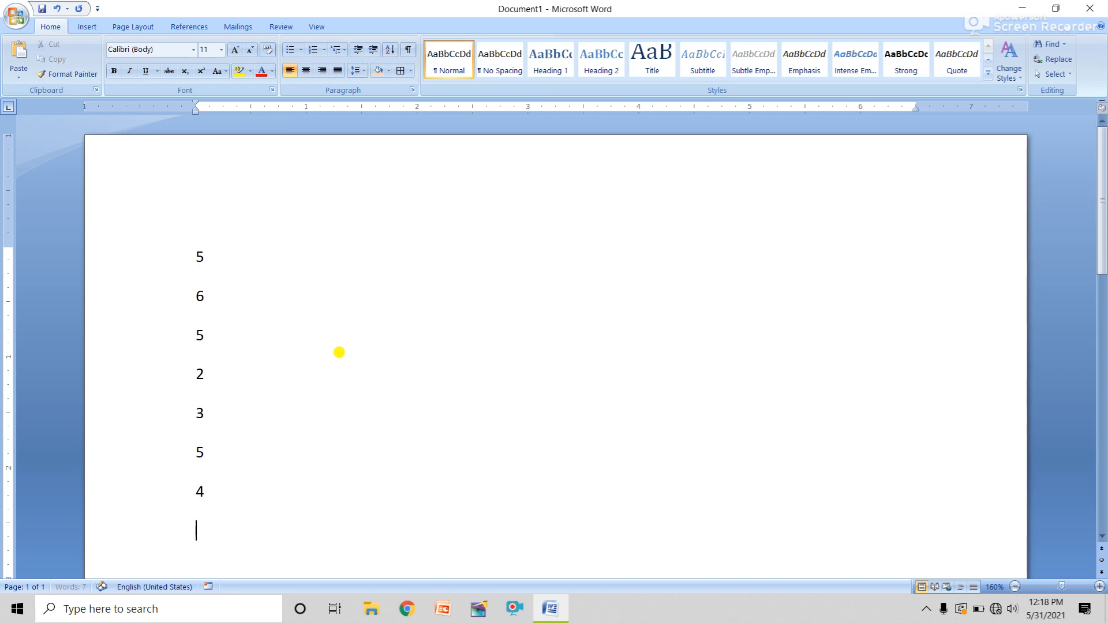
{"action": "type", "text": " 6 5"}
{"action": "key", "text": "Return"}
{"action": "left_click_drag", "start_coordinate": [215, 530], "coordinate": [158, 267]}
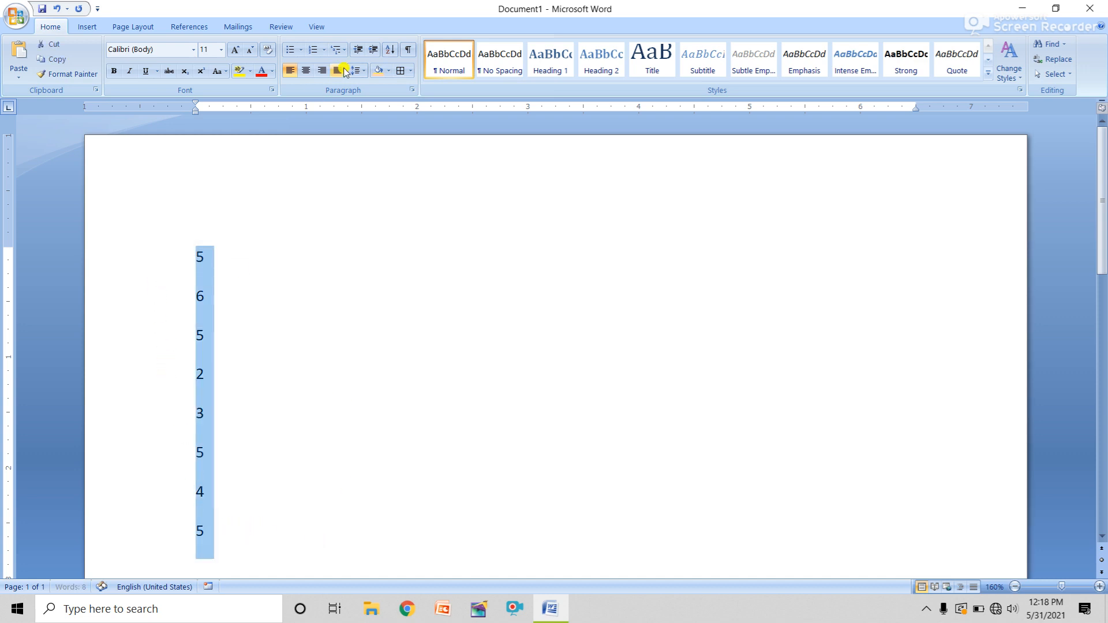
Sort the selected numbers in ascending order
{"action": "left_click", "coordinate": [390, 49]}
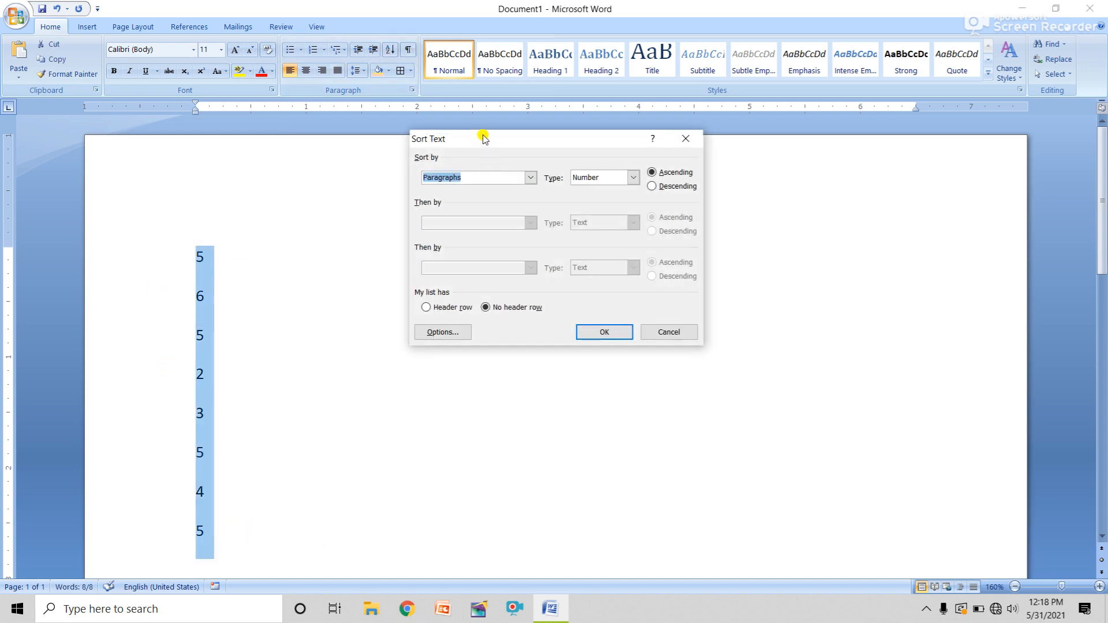
{"action": "left_click_drag", "start_coordinate": [495, 138], "coordinate": [587, 162]}
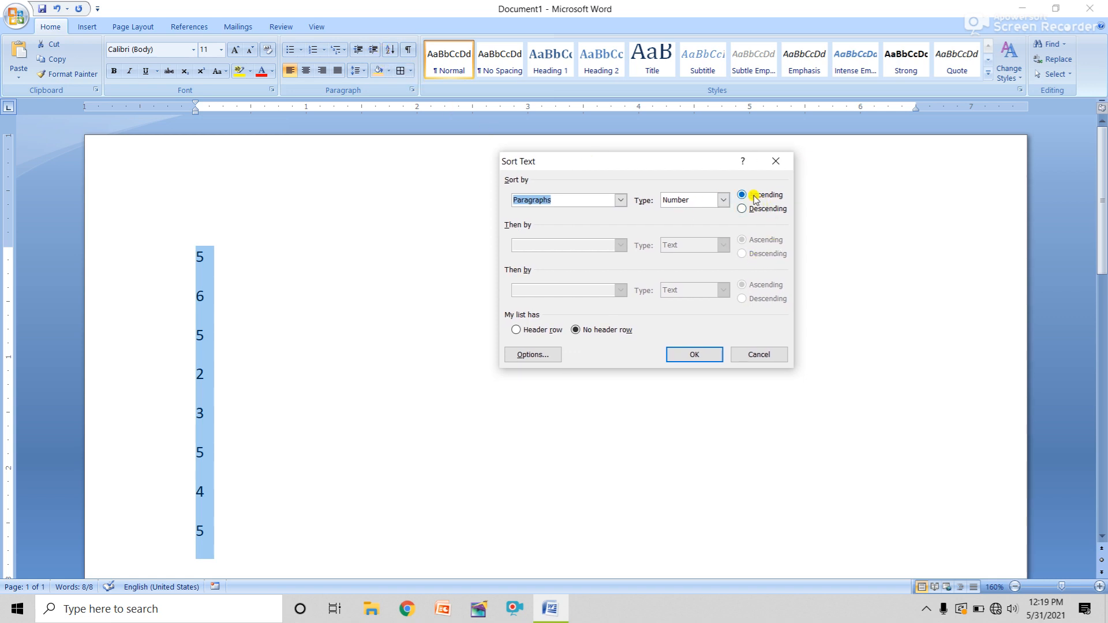
{"action": "left_click", "coordinate": [708, 358]}
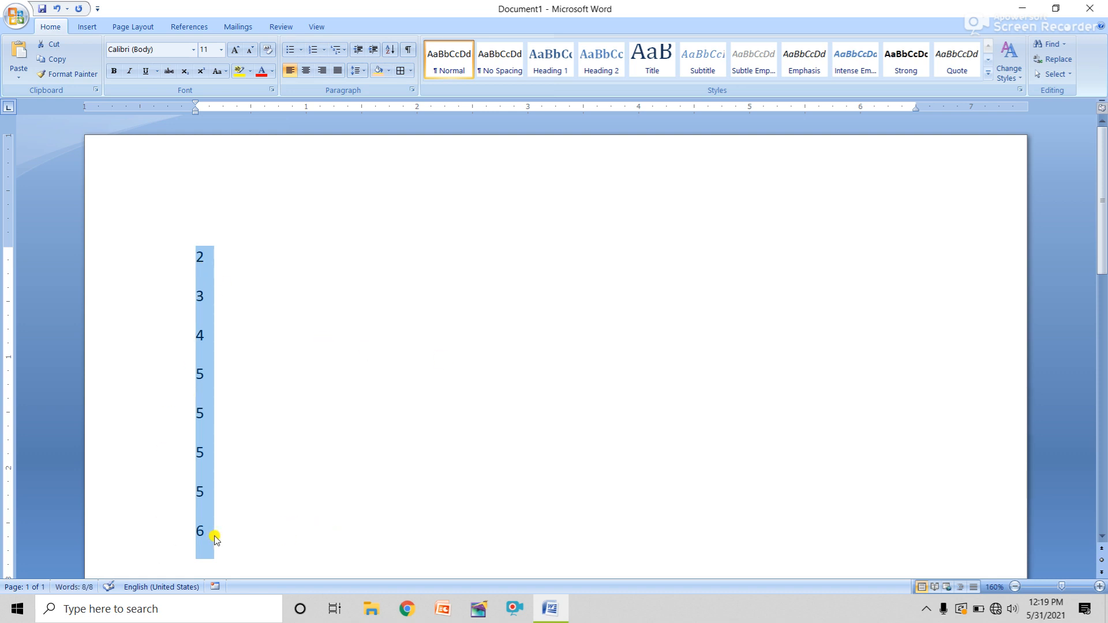
Re-sort the numbers in descending order, giving 6, 5, 5, 5, 5, 4, 3, 2
{"action": "left_click", "coordinate": [391, 53]}
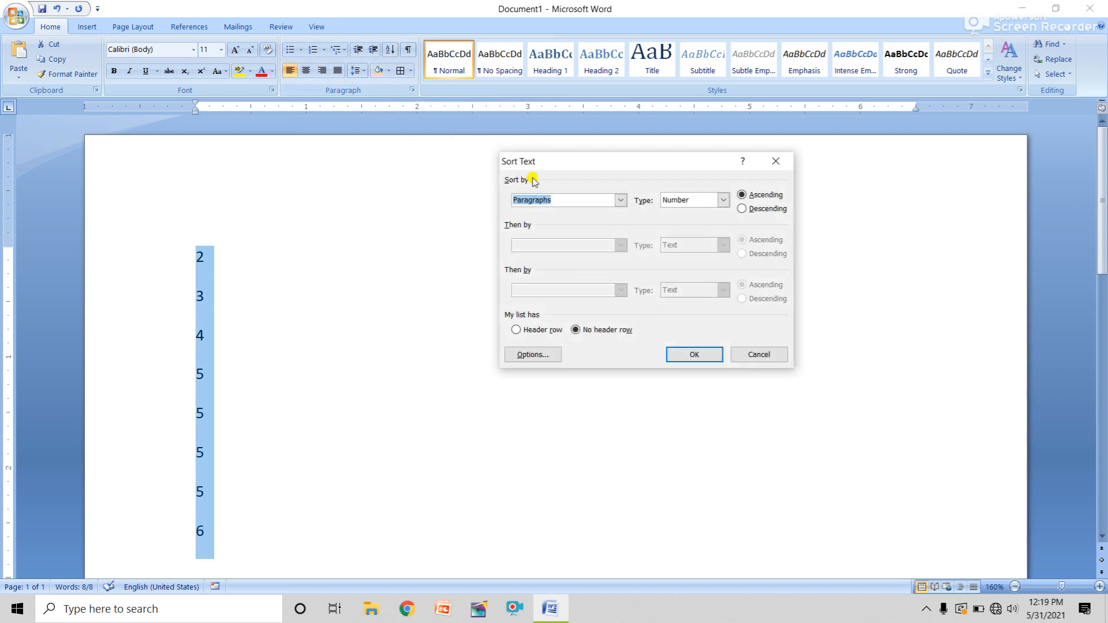
{"action": "left_click", "coordinate": [761, 210]}
{"action": "left_click", "coordinate": [696, 353]}
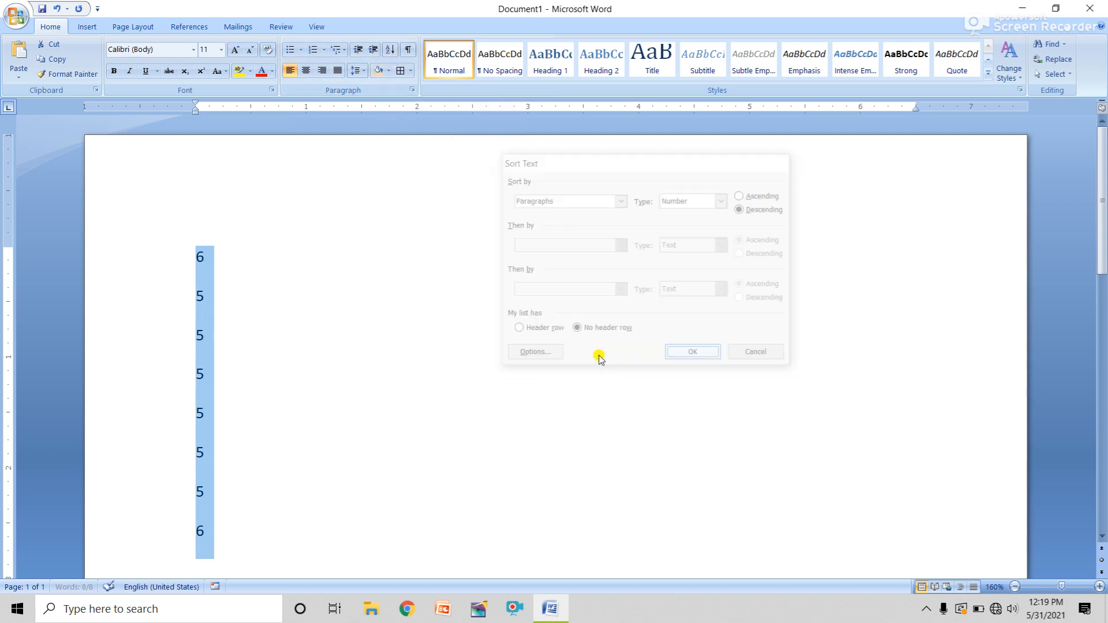
{"action": "left_click", "coordinate": [203, 259]}
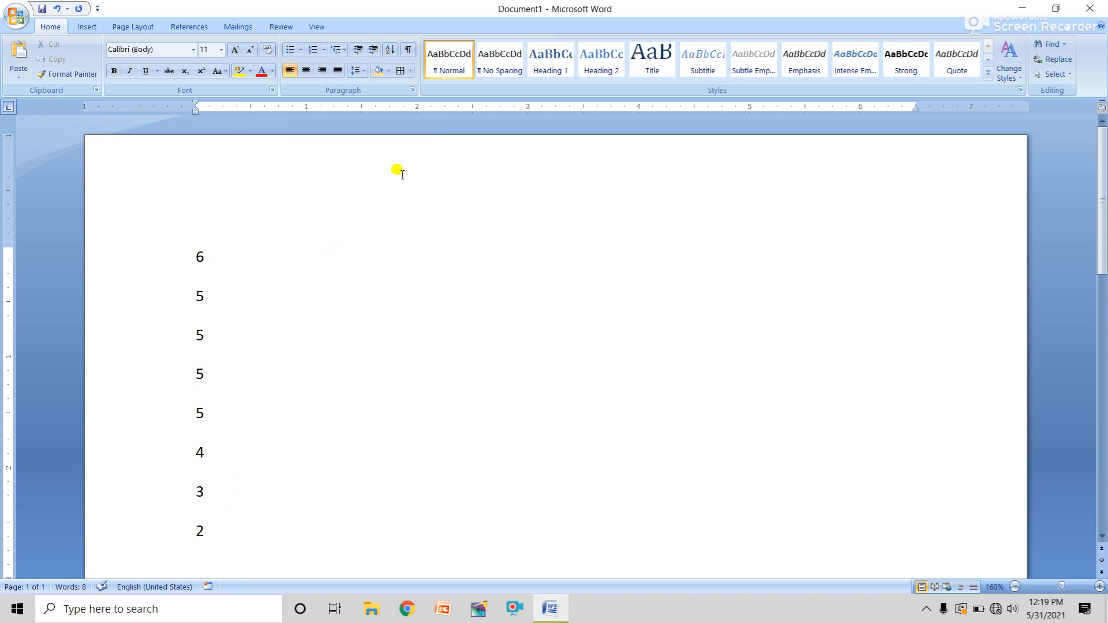
Show paragraph marks, then delete all eight numbers to leave 0 words
{"action": "left_click", "coordinate": [408, 51]}
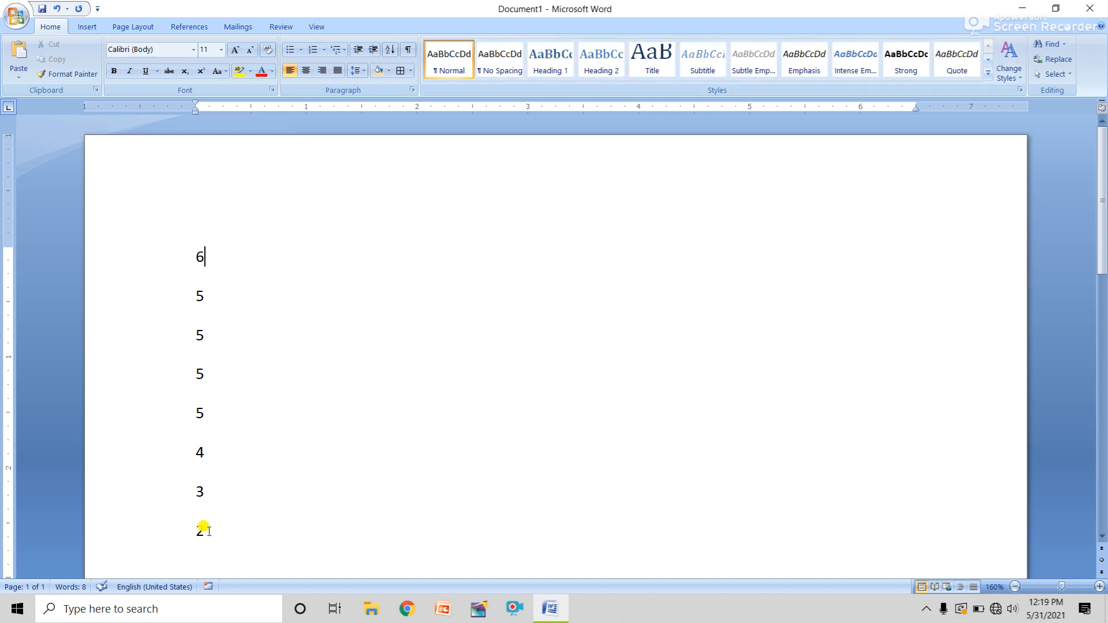
{"action": "left_click_drag", "start_coordinate": [209, 531], "coordinate": [167, 249]}
{"action": "key", "text": "Delete"}
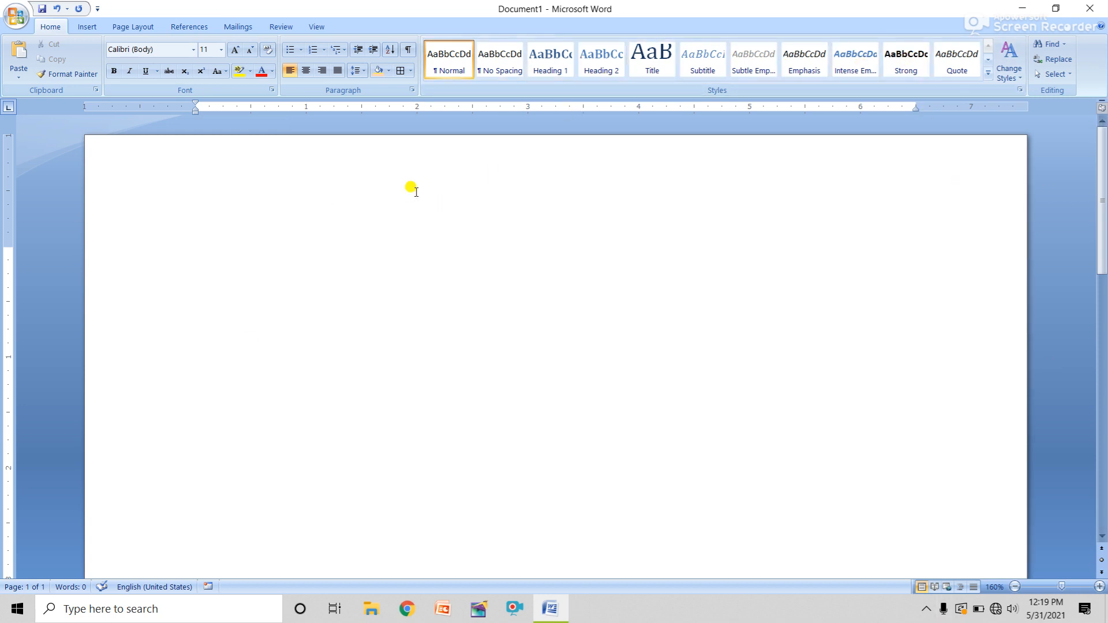
{"action": "type", "text": "SURAJ"}
{"action": "left_click", "coordinate": [225, 258]}
{"action": "left_click_drag", "start_coordinate": [243, 261], "coordinate": [132, 245]}
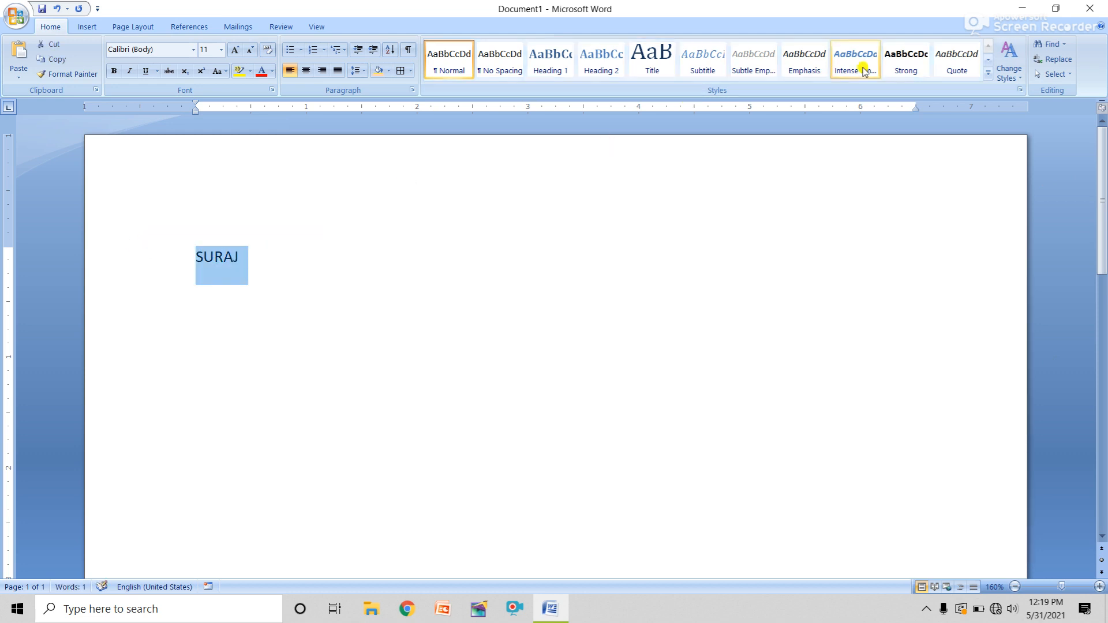
{"action": "left_click", "coordinate": [988, 75]}
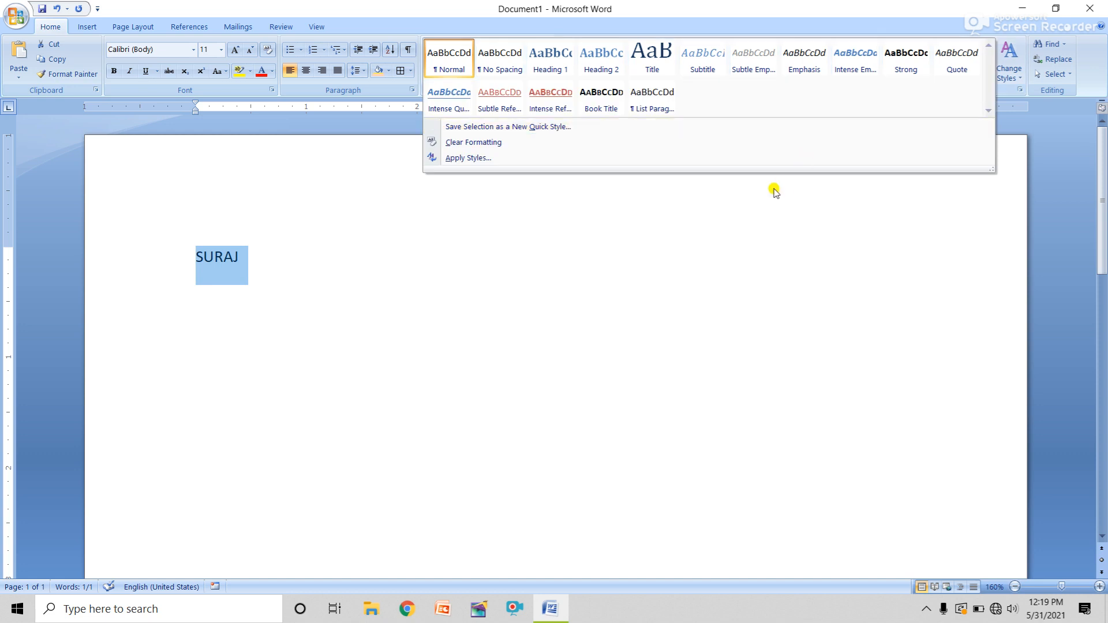
{"action": "left_click", "coordinate": [601, 58]}
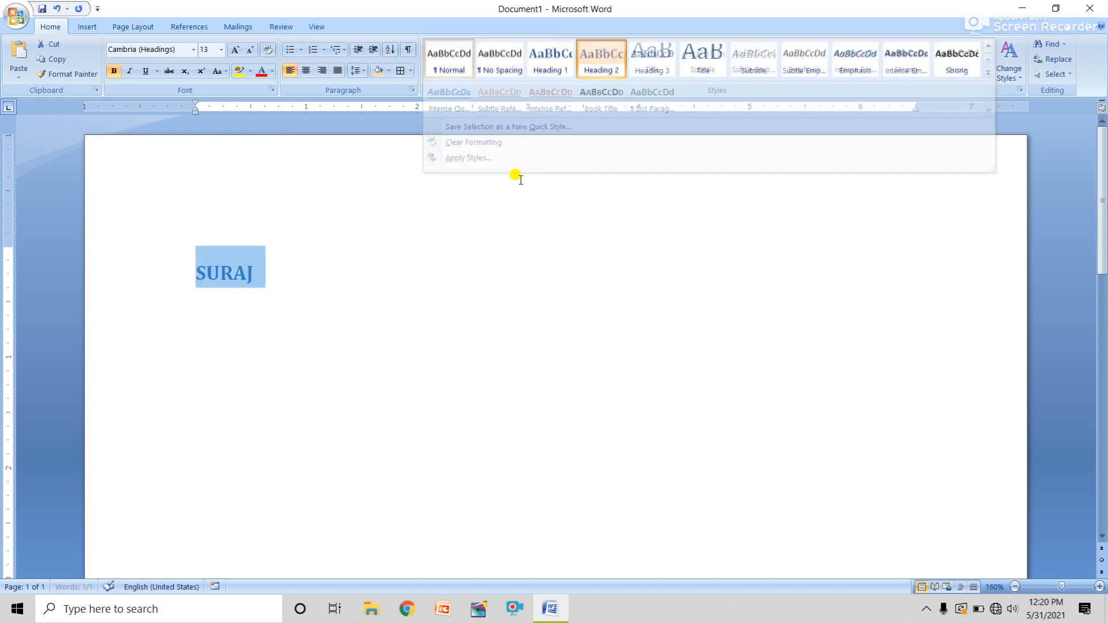
{"action": "left_click", "coordinate": [270, 296]}
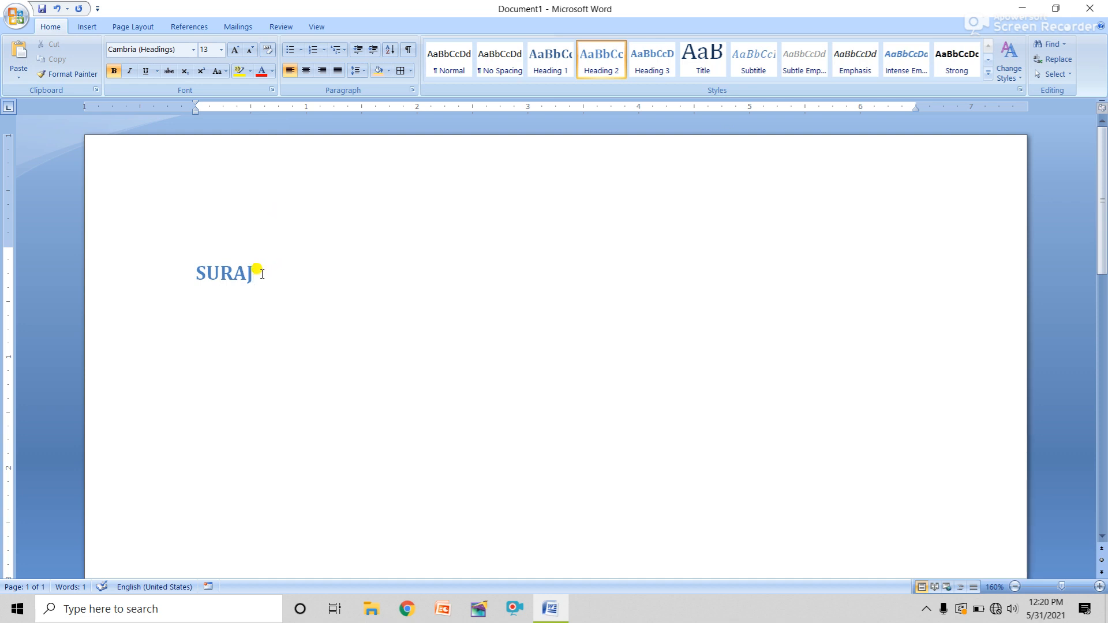
{"action": "left_click_drag", "start_coordinate": [262, 274], "coordinate": [198, 265]}
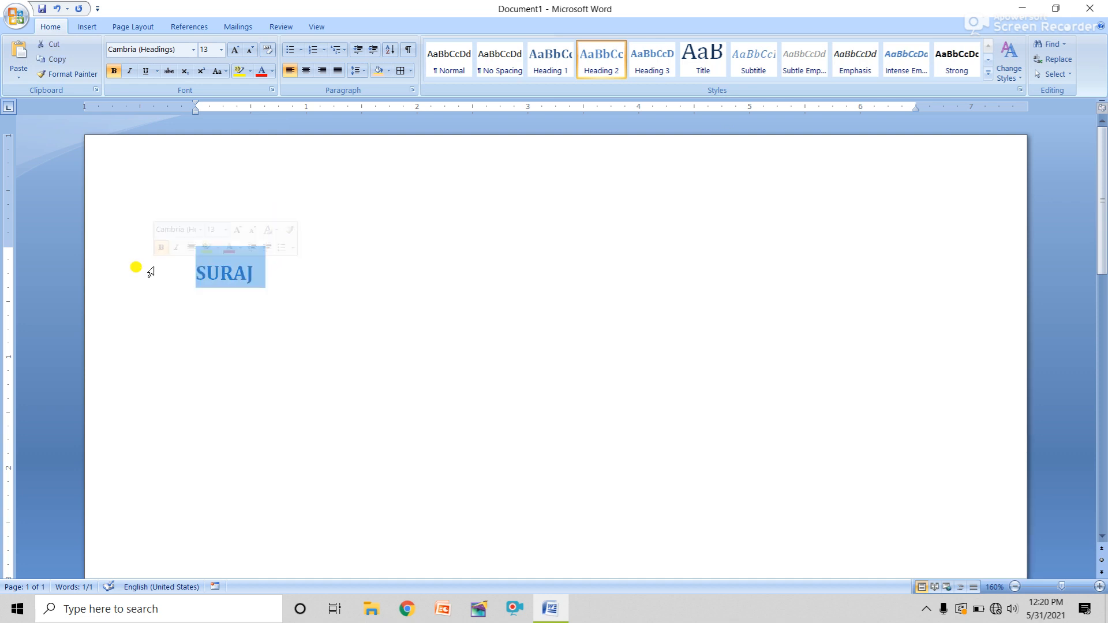
{"action": "key", "text": "Delete"}
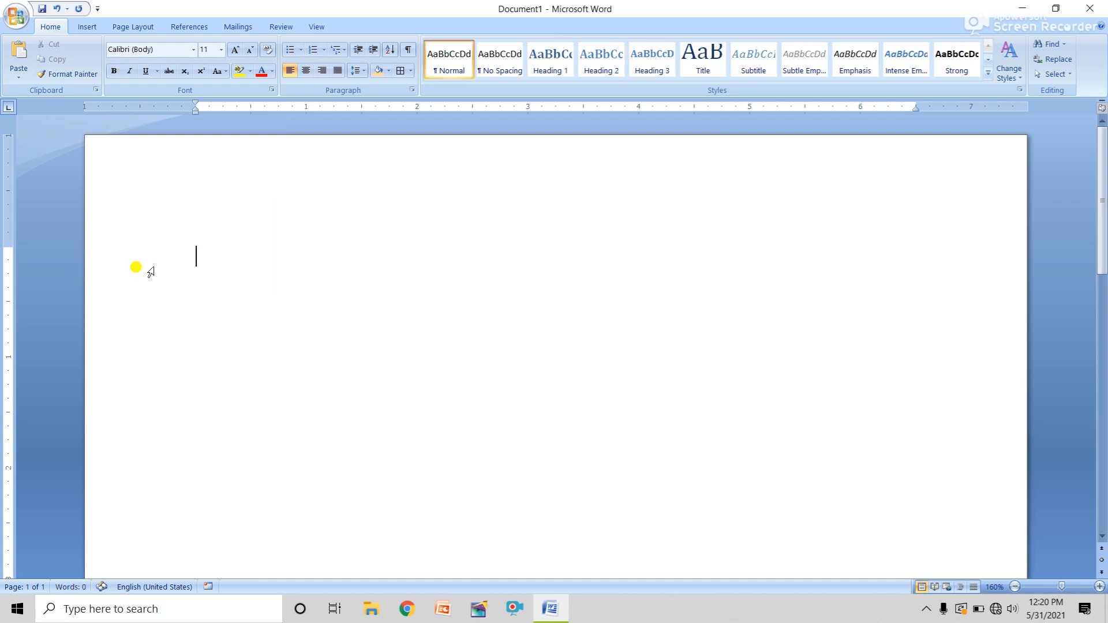
Generate three sample paragraphs (185 words) with =RAND()
{"action": "left_click", "coordinate": [1064, 46]}
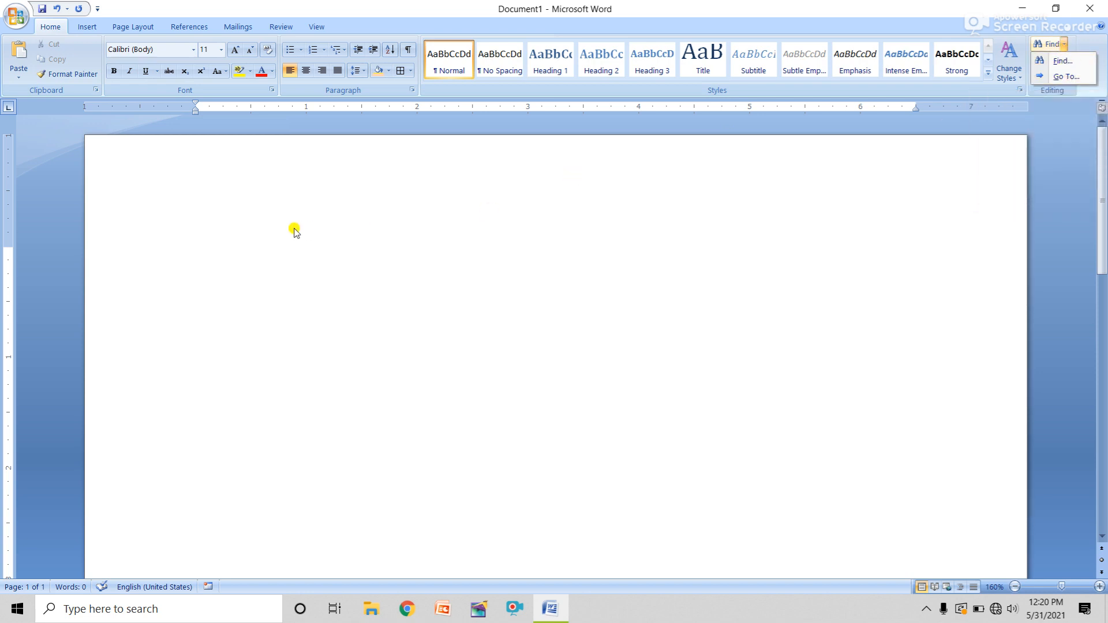
{"action": "left_click", "coordinate": [291, 327]}
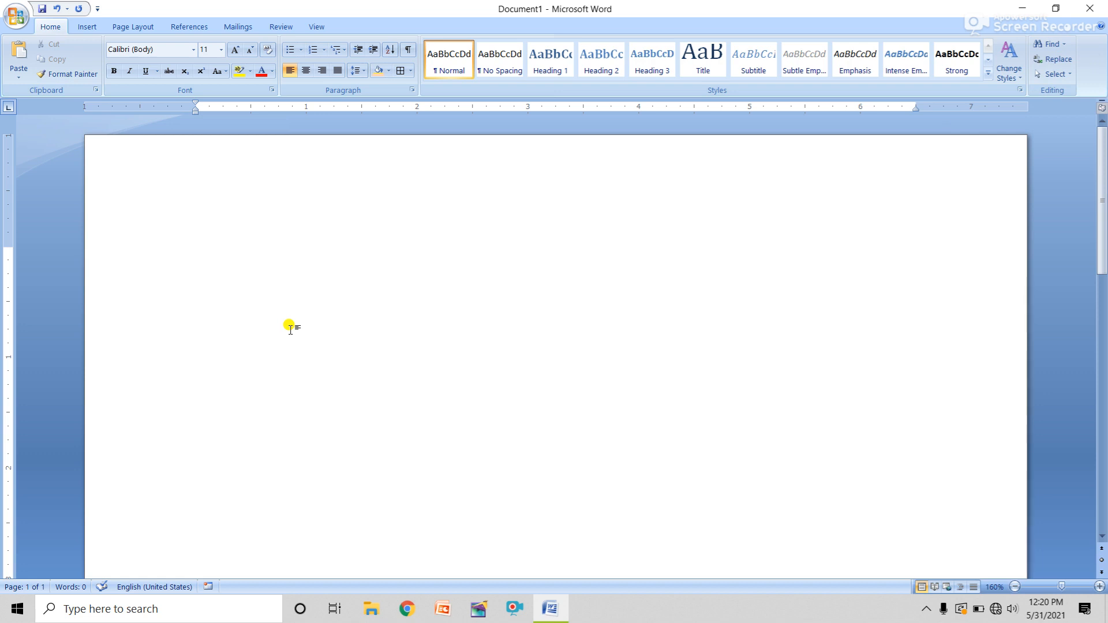
{"action": "type", "text": "=RAND()"}
{"action": "key", "text": "Return"}
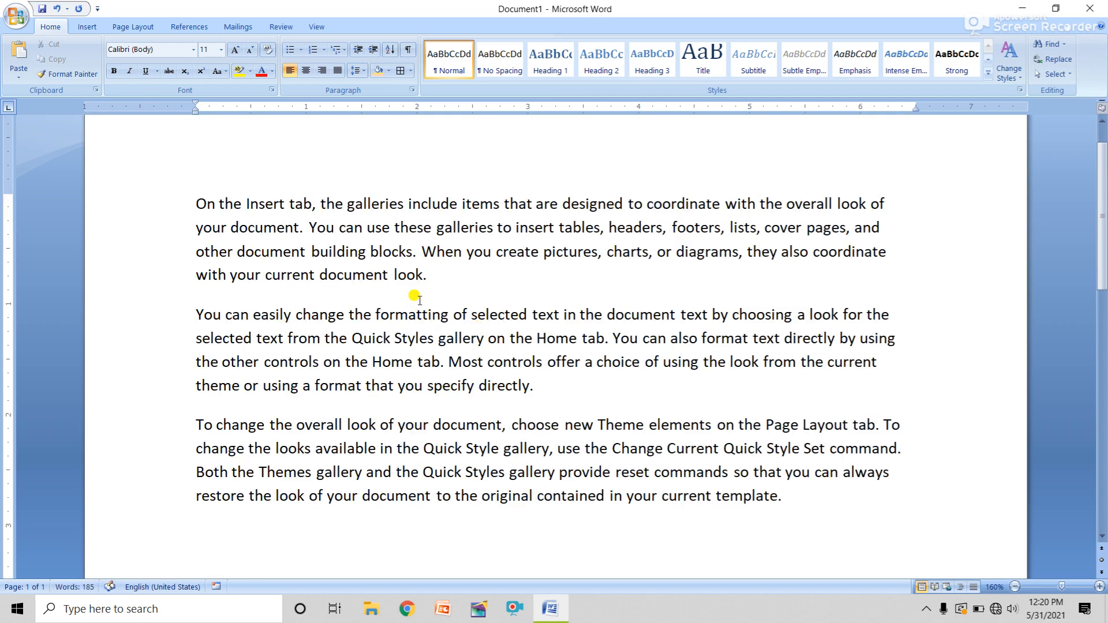
{"action": "left_click", "coordinate": [1054, 49]}
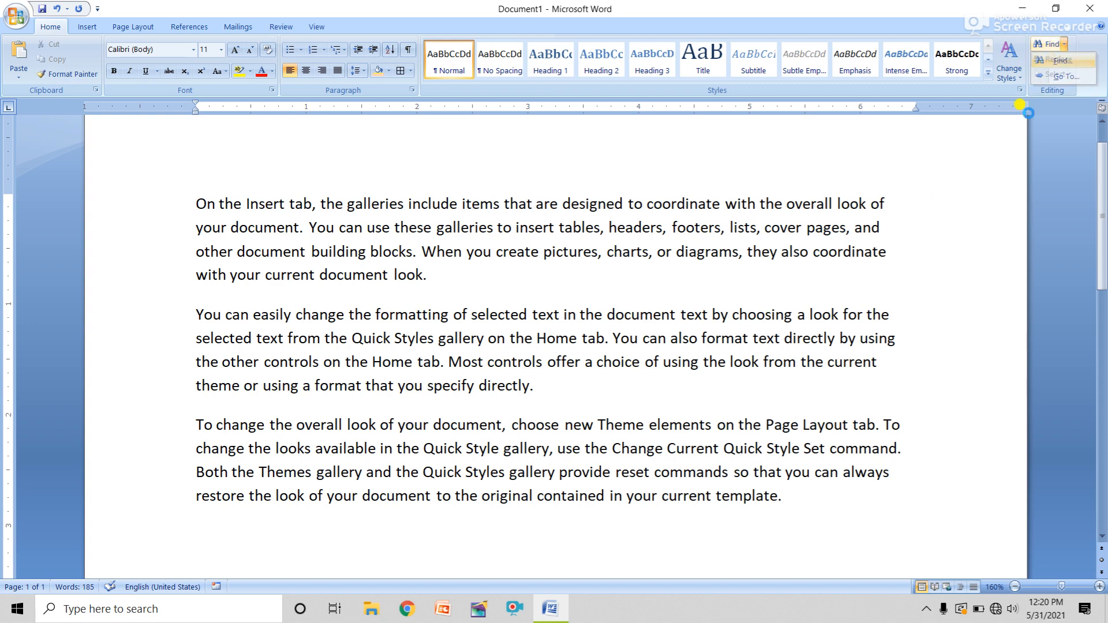
{"action": "left_click_drag", "start_coordinate": [690, 391], "coordinate": [558, 116]}
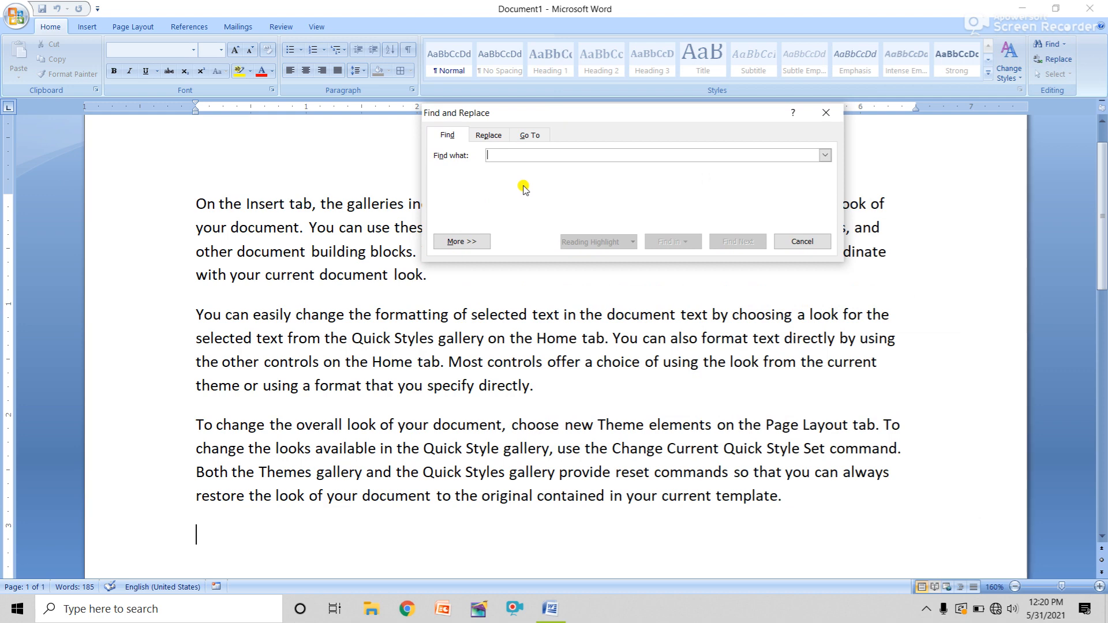
{"action": "type", "text": "LOOK"}
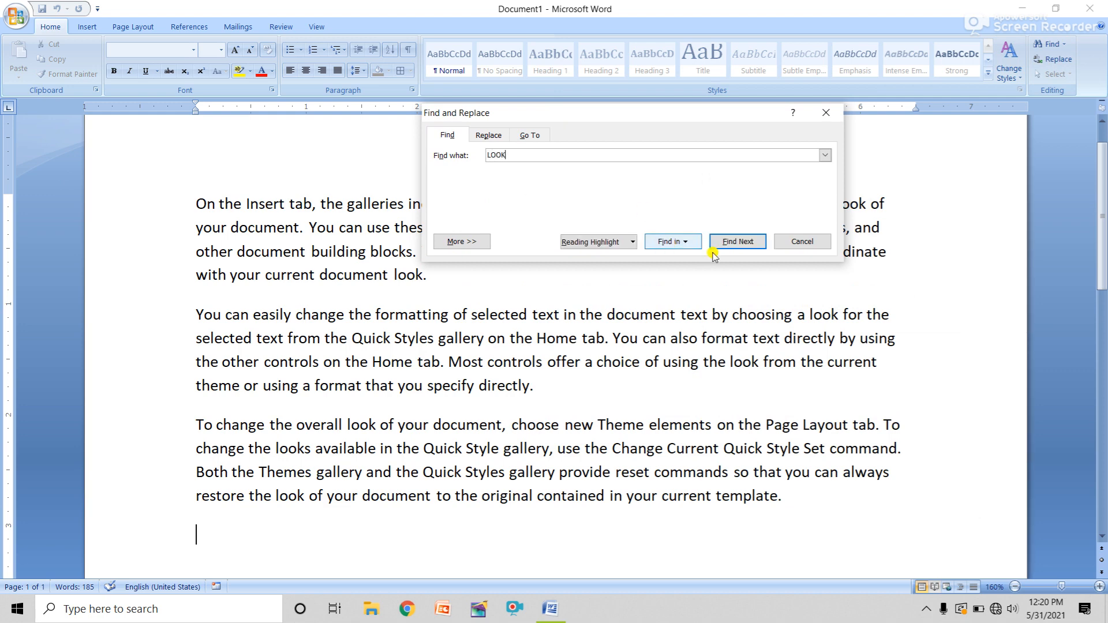
{"action": "left_click", "coordinate": [738, 242]}
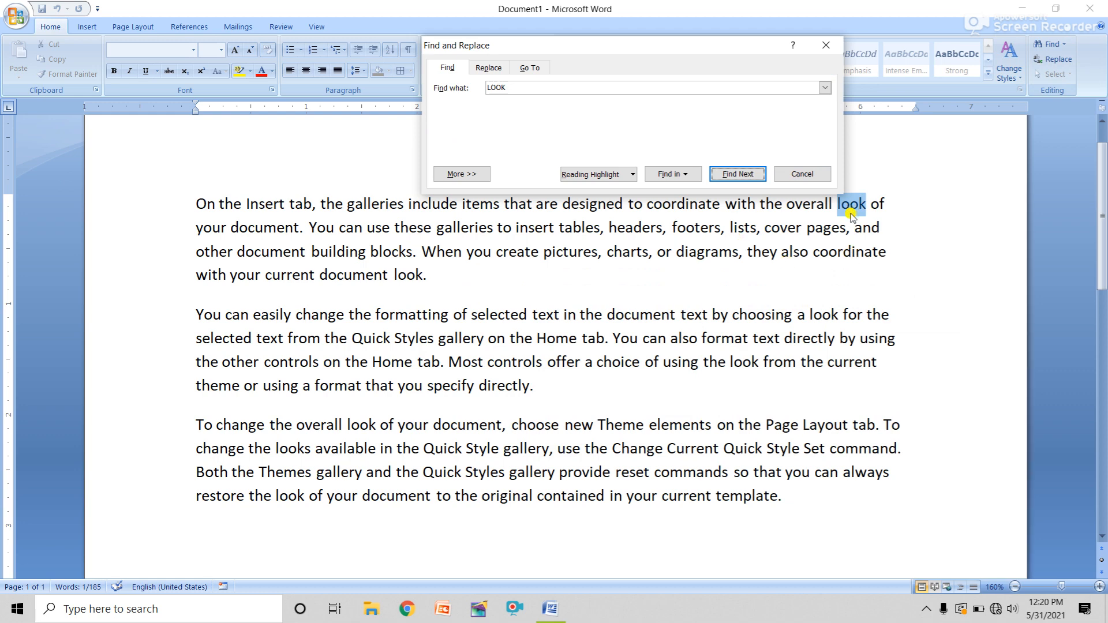
{"action": "left_click", "coordinate": [737, 174]}
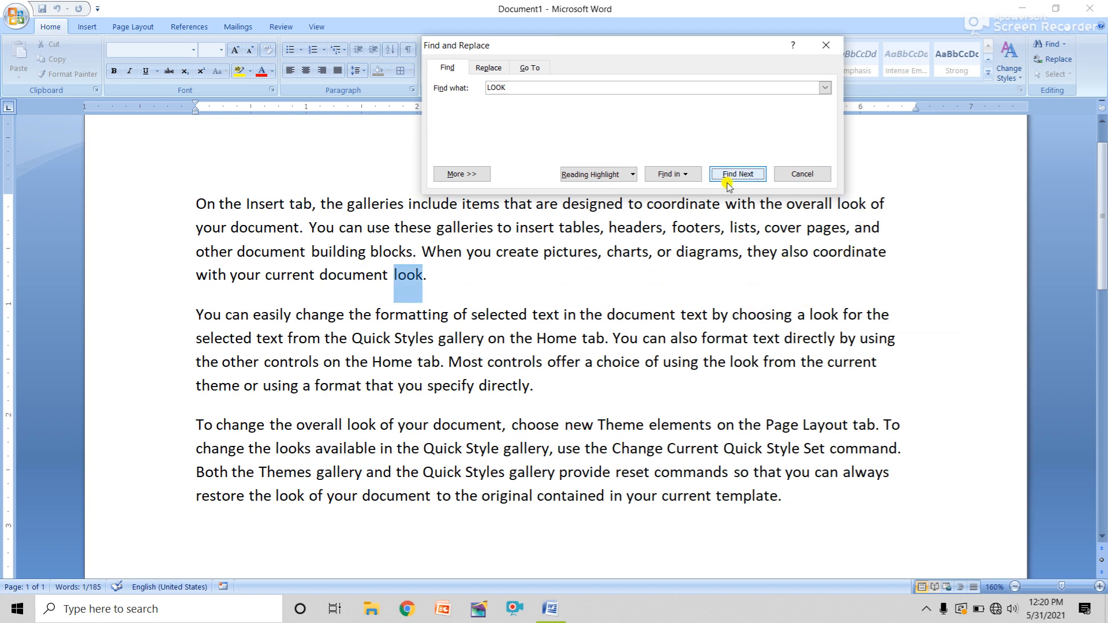
{"action": "left_click", "coordinate": [740, 179]}
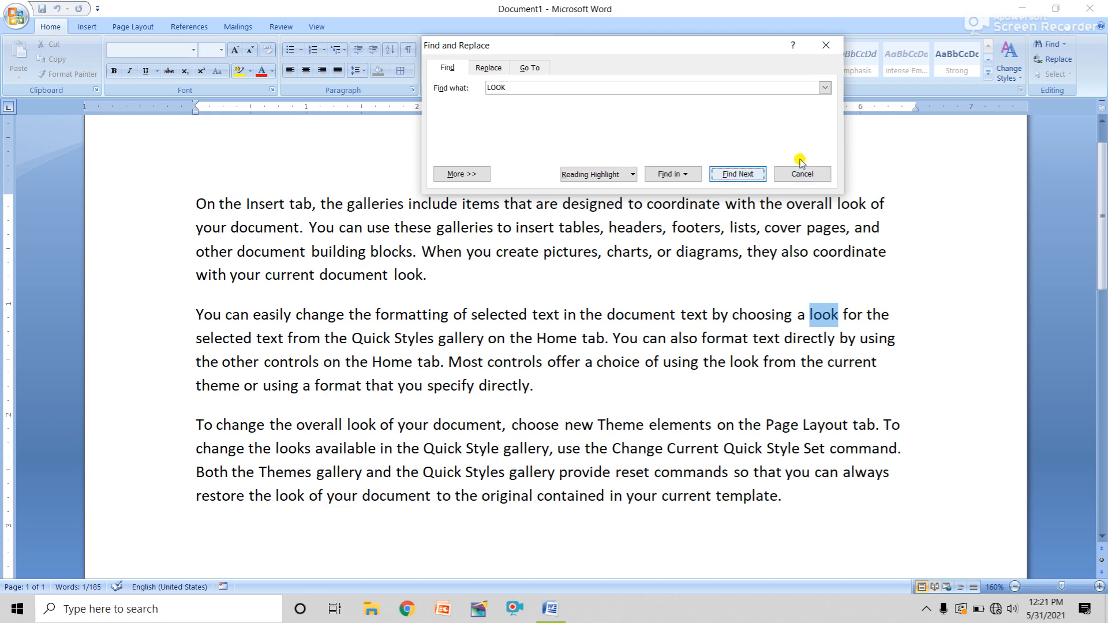
{"action": "left_click", "coordinate": [743, 175]}
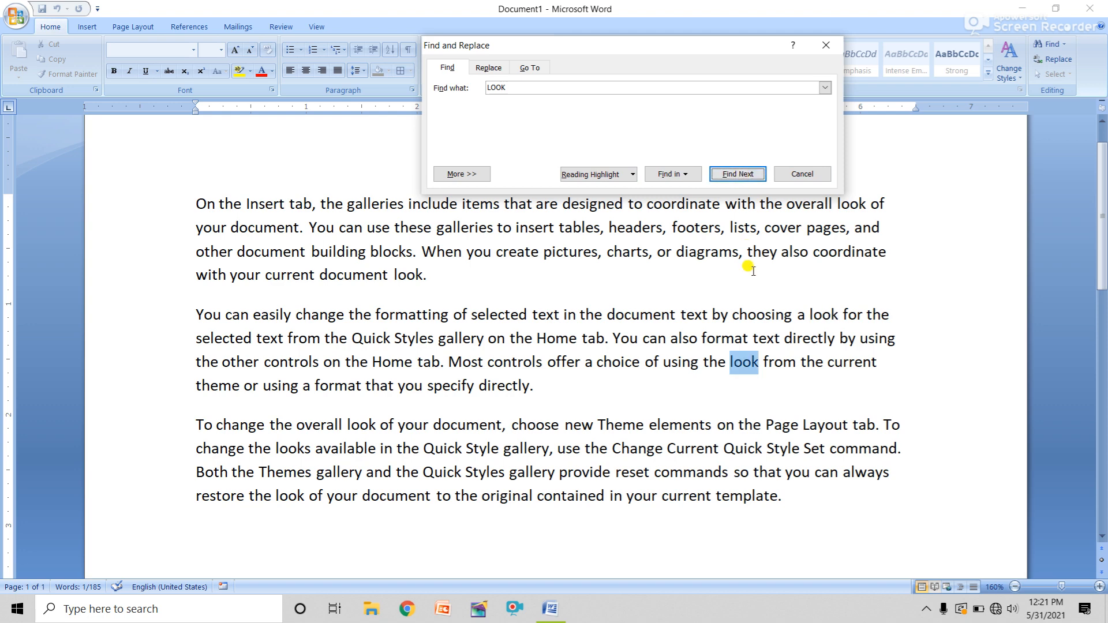
{"action": "left_click", "coordinate": [739, 175]}
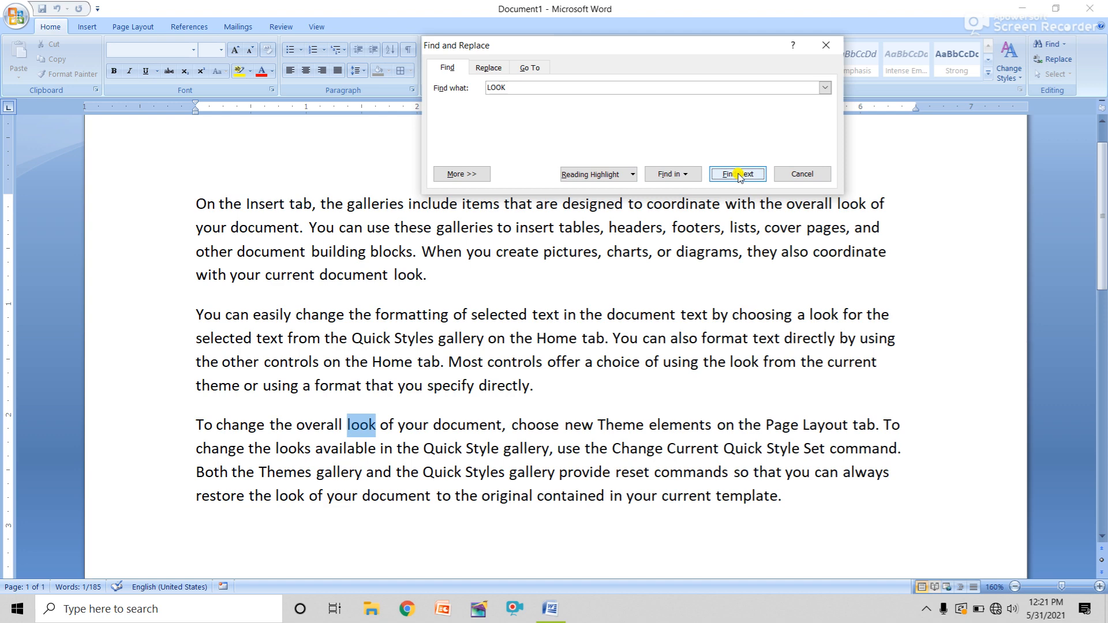
{"action": "left_click", "coordinate": [740, 174]}
{"action": "left_click", "coordinate": [740, 175]}
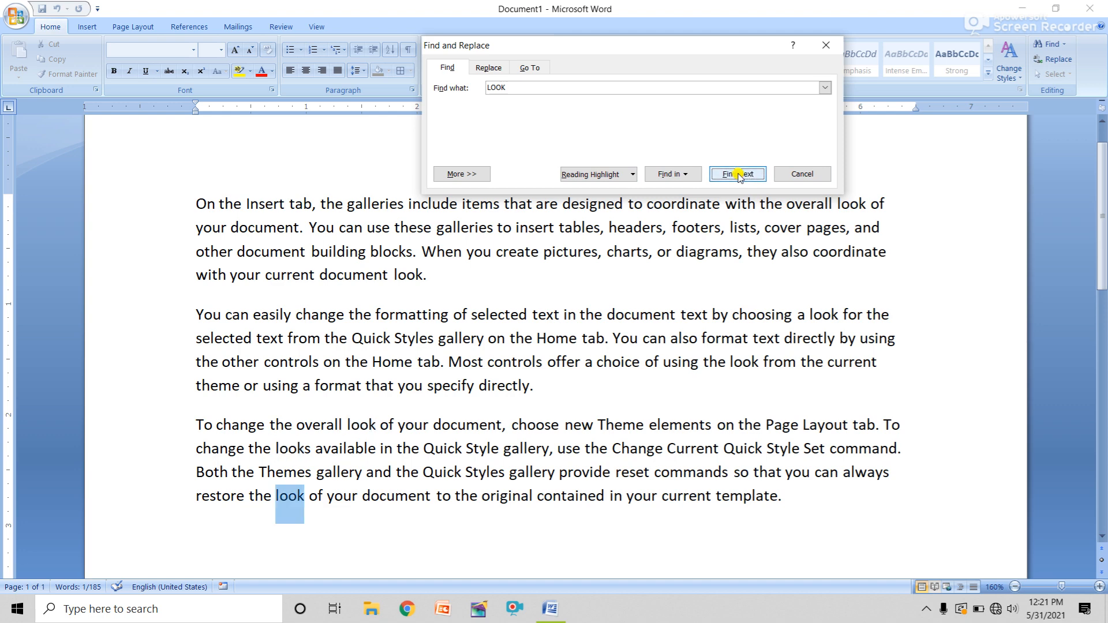
{"action": "left_click", "coordinate": [739, 175]}
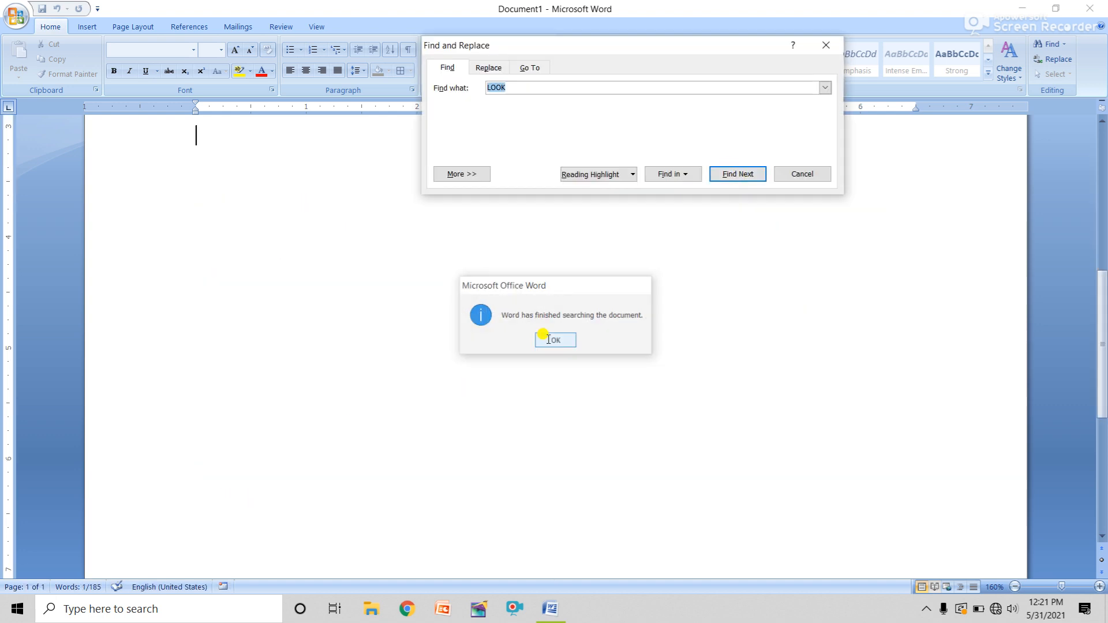
{"action": "left_click", "coordinate": [548, 339]}
{"action": "left_click", "coordinate": [802, 174]}
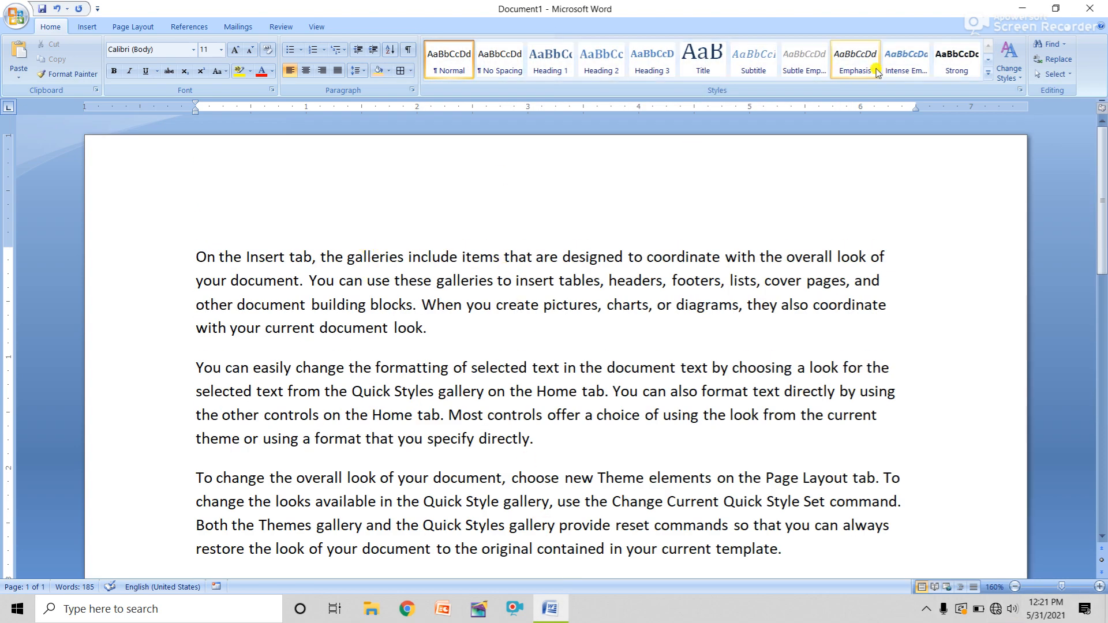
Replace all occurrences of LOOK with AMBITION, confirming the 7 replacements
{"action": "left_click", "coordinate": [1058, 60]}
{"action": "left_click_drag", "start_coordinate": [588, 395], "coordinate": [671, 58]}
{"action": "left_click", "coordinate": [616, 144]}
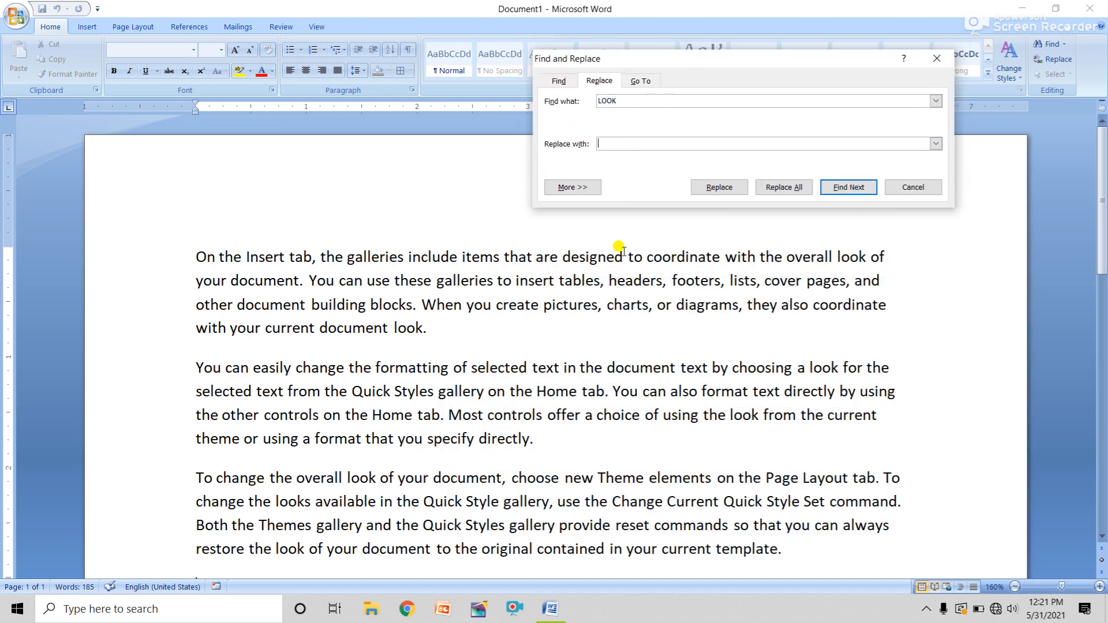
{"action": "type", "text": "AMBITION"}
{"action": "left_click", "coordinate": [794, 188]}
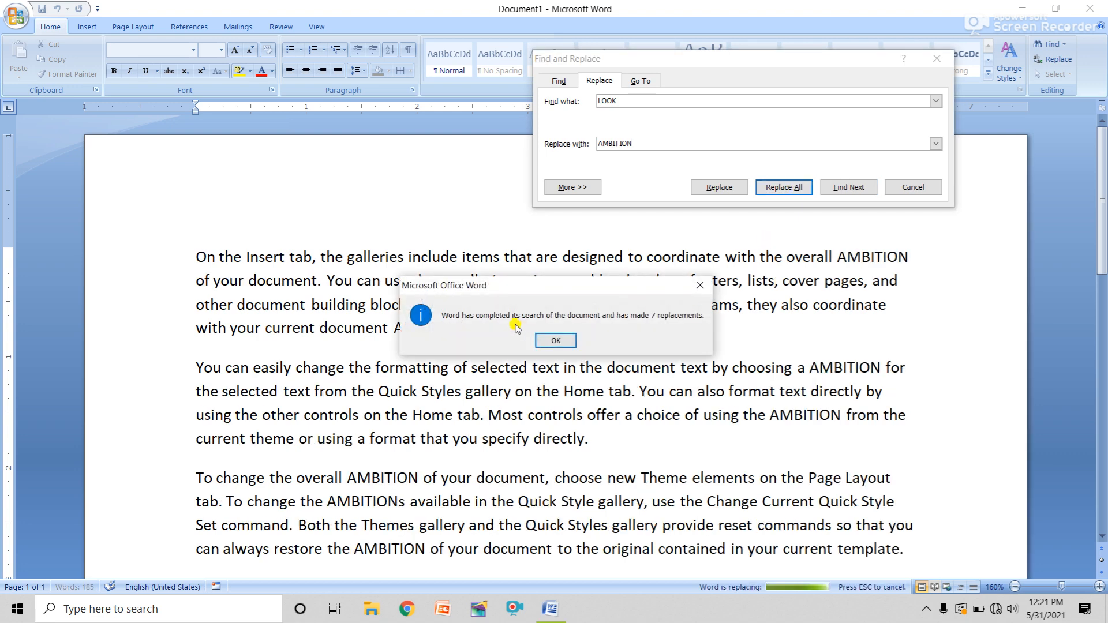
{"action": "left_click", "coordinate": [540, 340]}
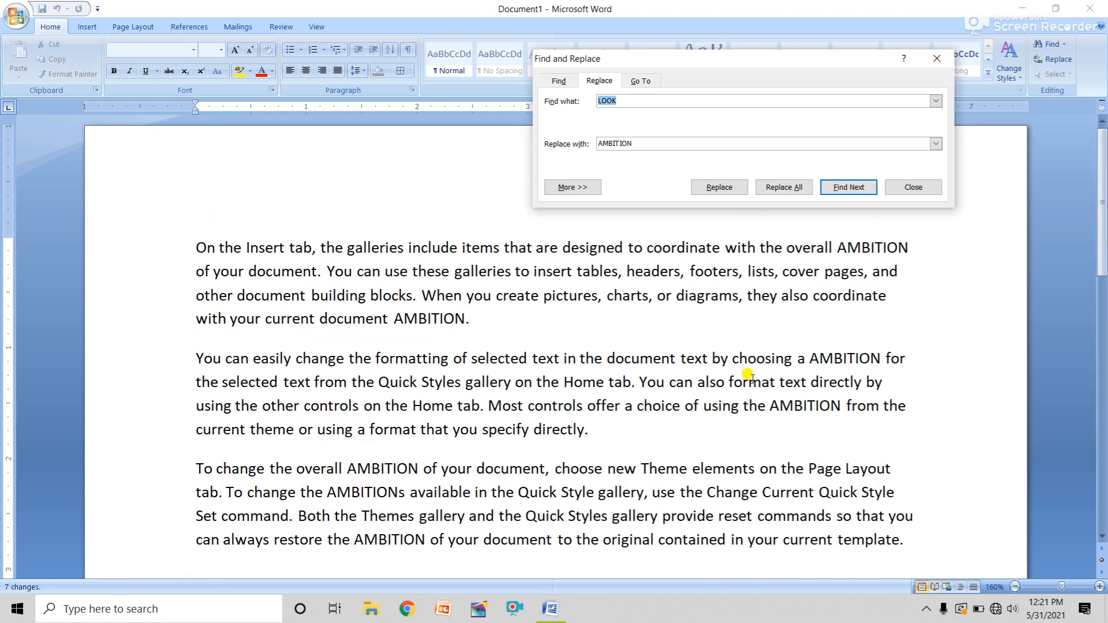
Check the replaced AMBITION words in paragraphs two and three, then close Find and Replace
{"action": "left_click", "coordinate": [852, 249]}
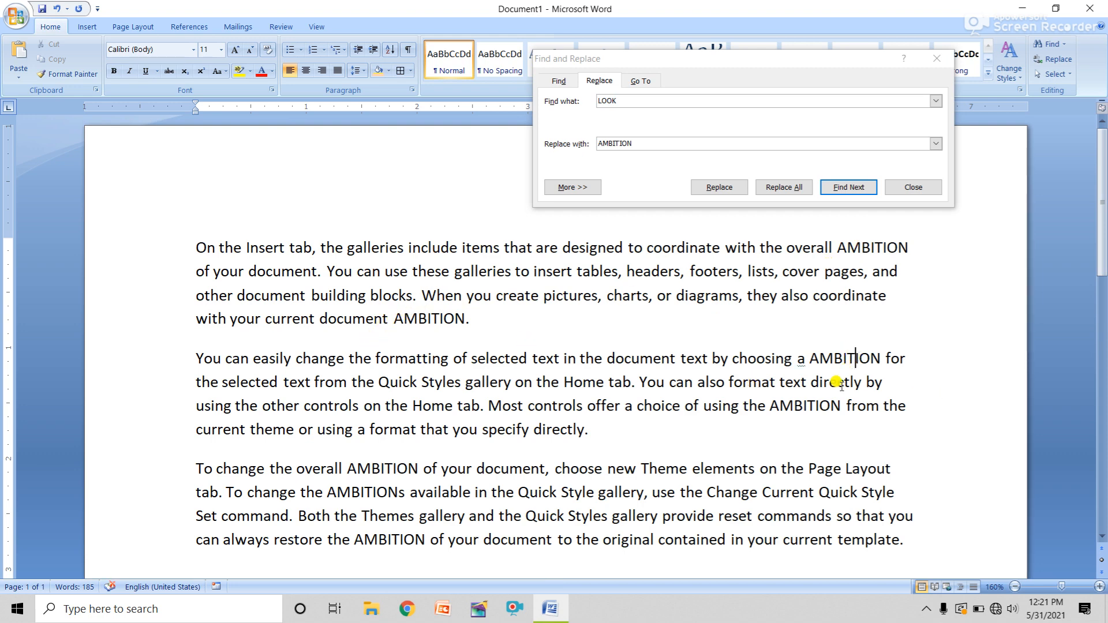
{"action": "left_click", "coordinate": [808, 406]}
{"action": "left_click", "coordinate": [378, 469]}
{"action": "left_click", "coordinate": [649, 143]}
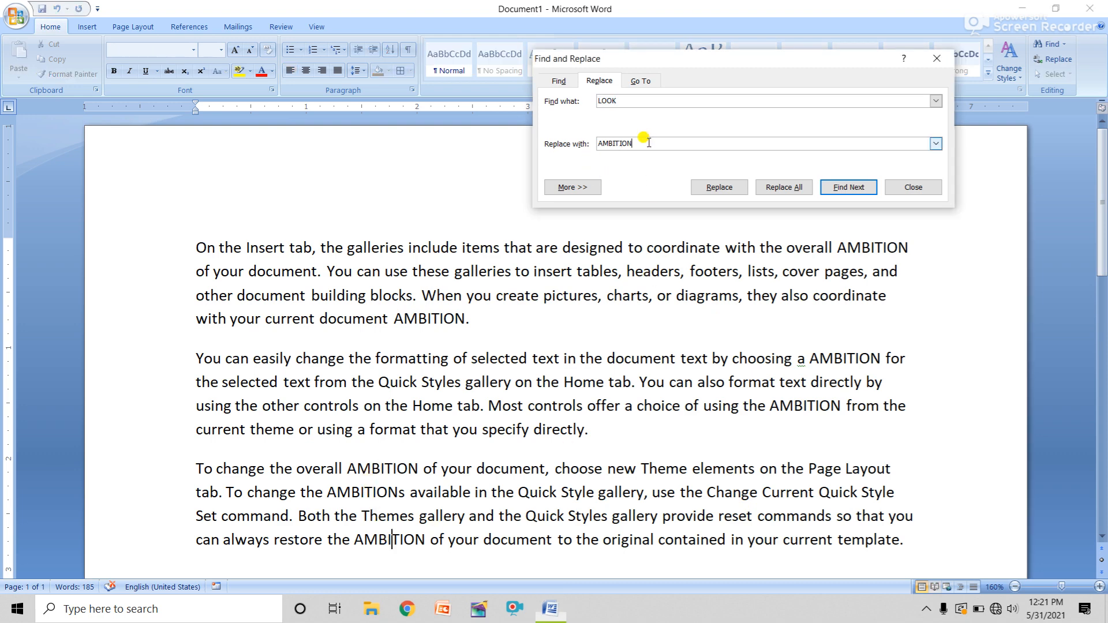
{"action": "left_click", "coordinate": [913, 187]}
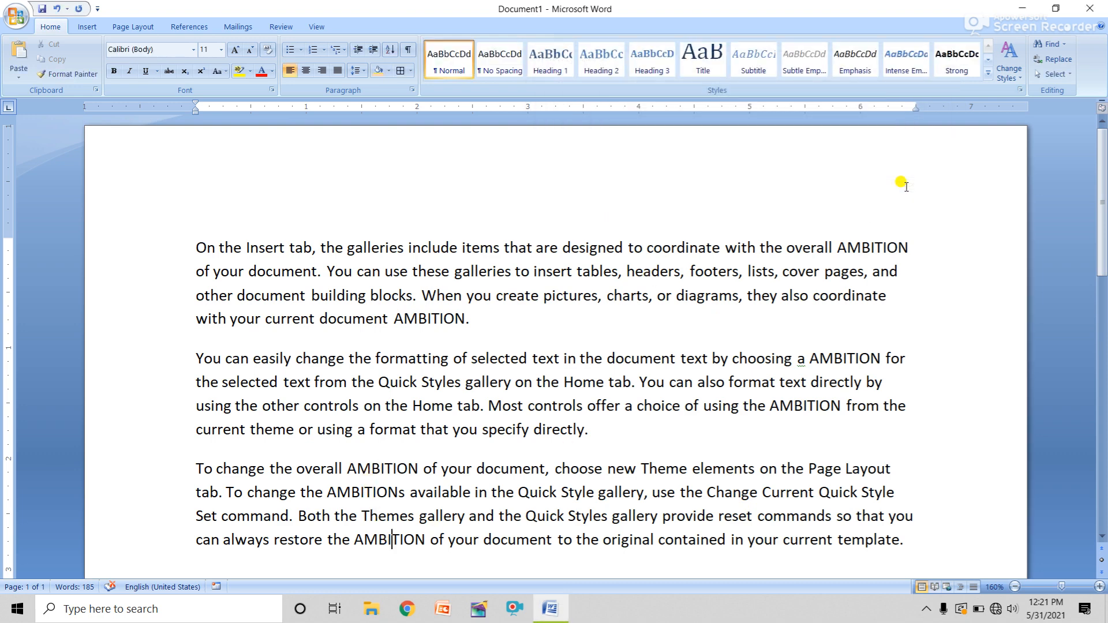
{"action": "left_click", "coordinate": [1065, 45]}
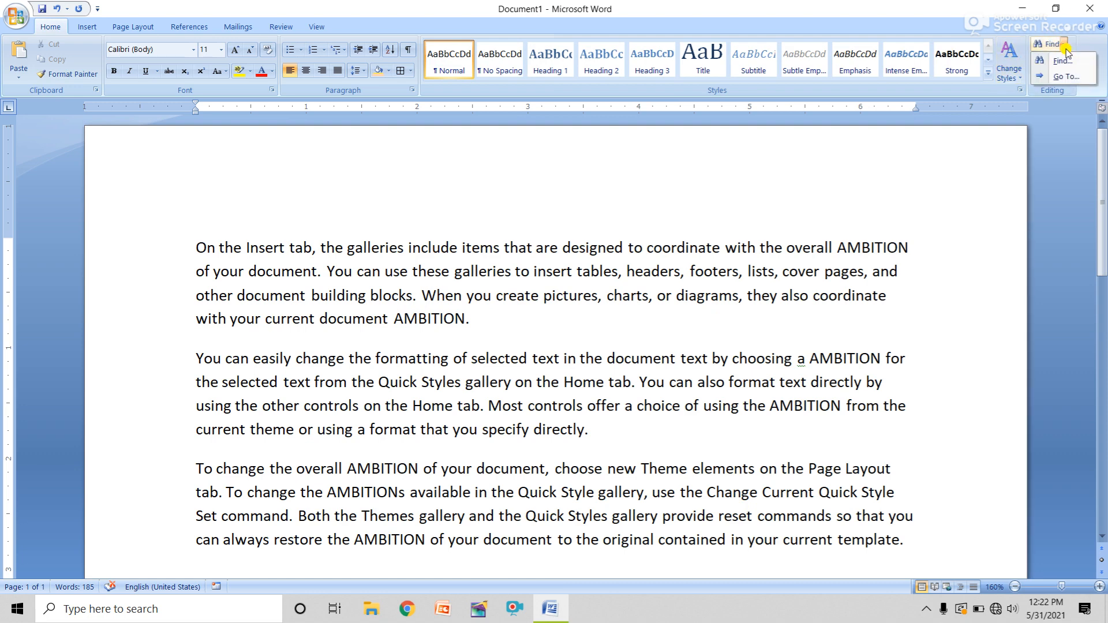
{"action": "left_click", "coordinate": [1065, 45]}
{"action": "left_click", "coordinate": [1064, 44]}
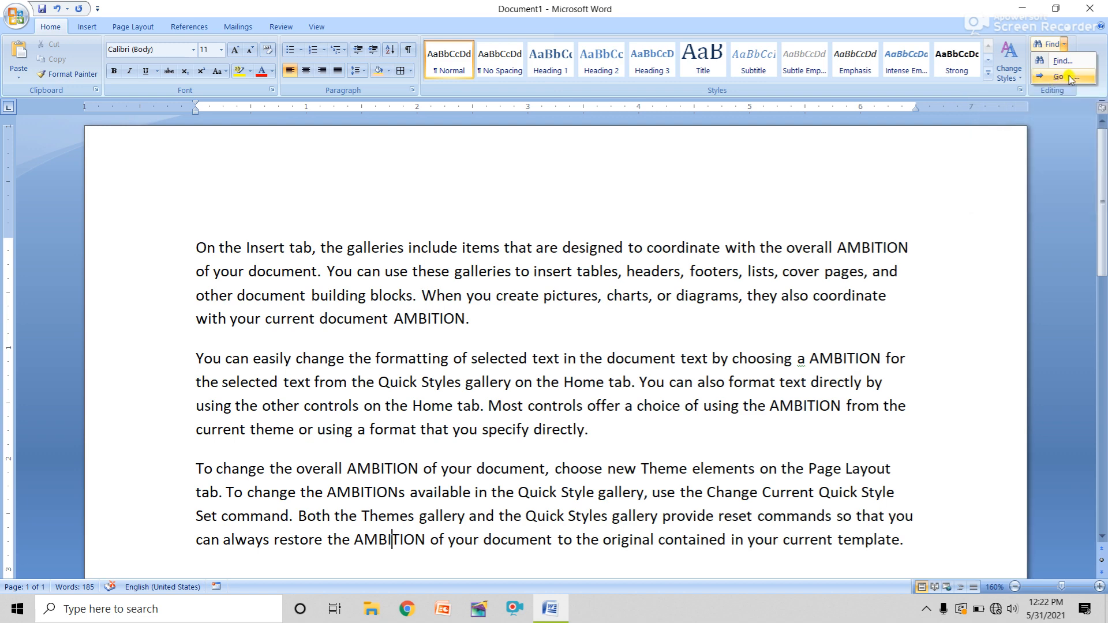
{"action": "left_click", "coordinate": [822, 187]}
{"action": "scroll", "coordinate": [920, 381], "scroll_direction": "down", "scroll_amount": 2}
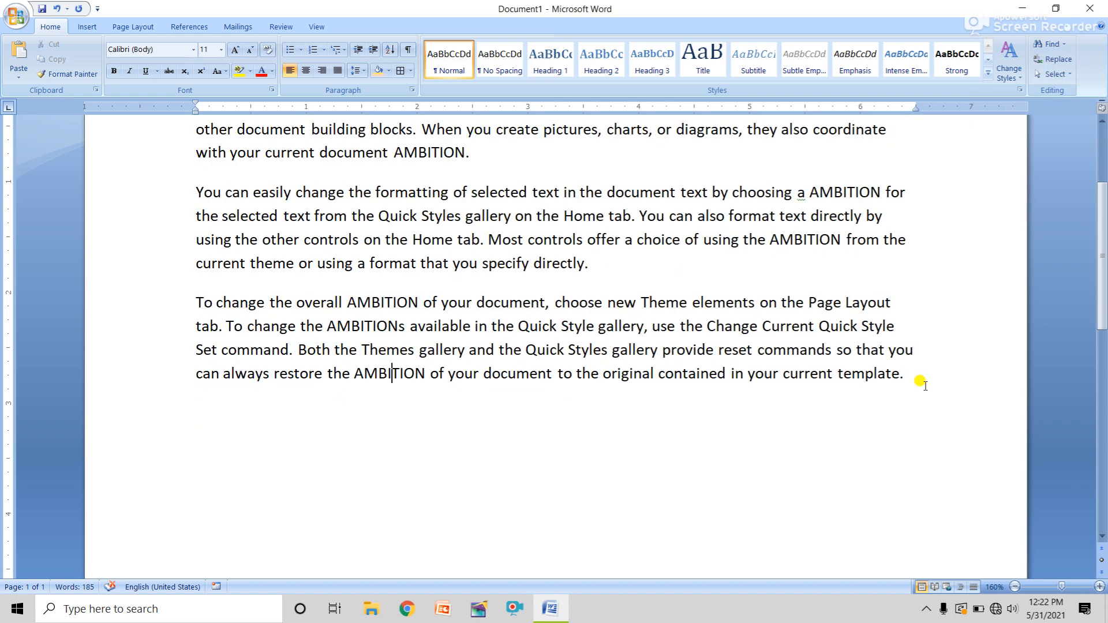
{"action": "double_click", "coordinate": [926, 389]}
{"action": "left_click", "coordinate": [923, 387]}
Clear the document, regenerate =RAND() sample paragraphs, and insert a page break after them
{"action": "key", "text": "ctrl+a"}
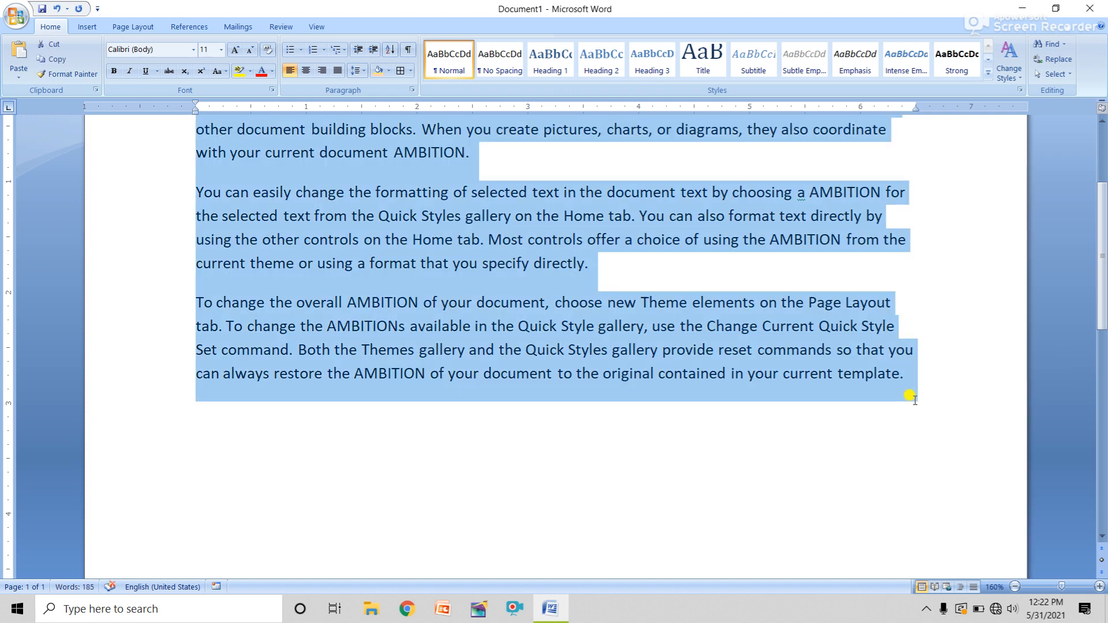
{"action": "key", "text": "Delete"}
{"action": "scroll", "coordinate": [906, 398], "scroll_direction": "up", "scroll_amount": 2}
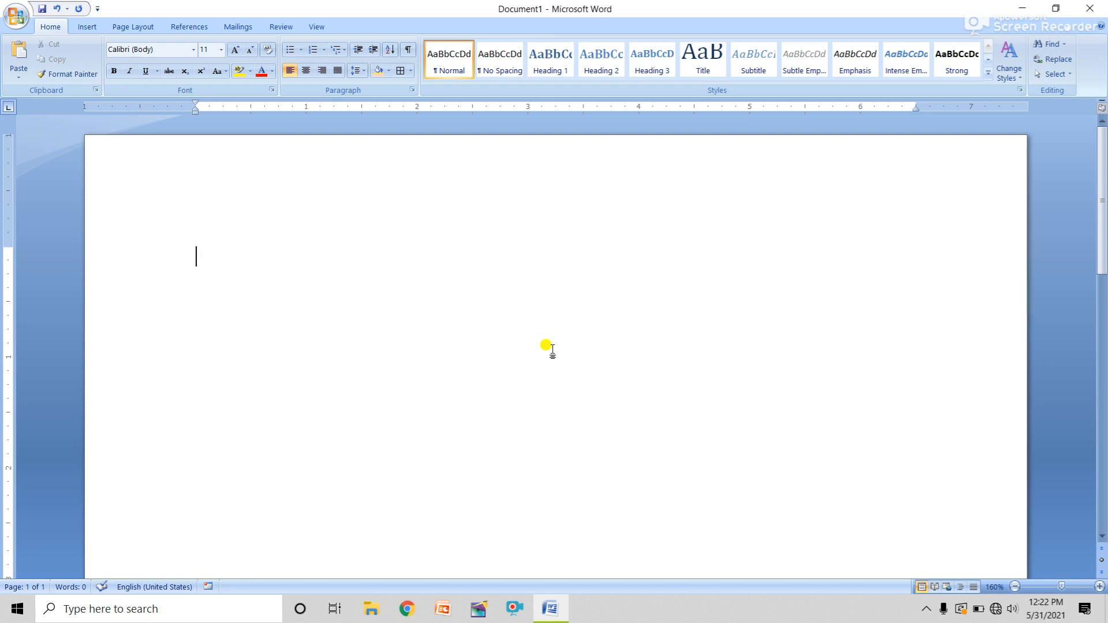
{"action": "type", "text": "=RAND()"}
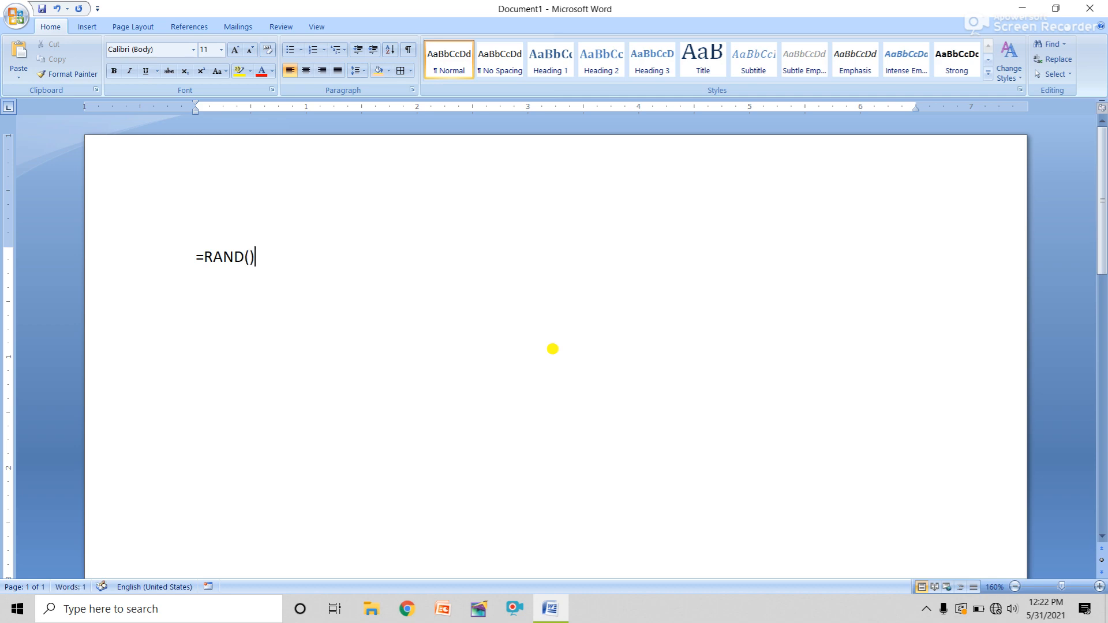
{"action": "key", "text": "Return"}
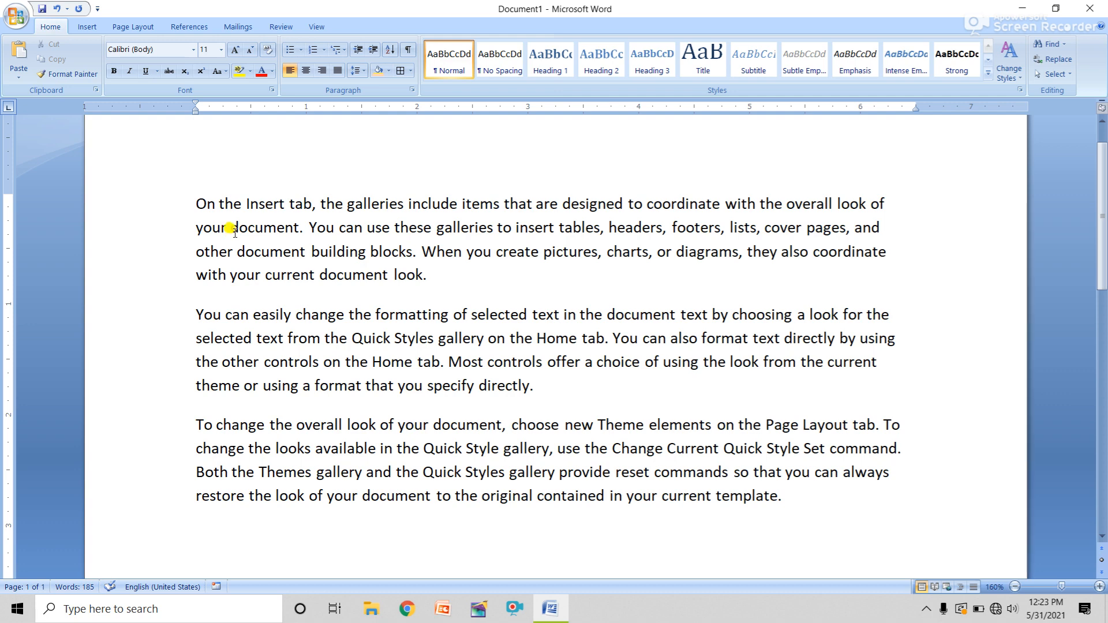
{"action": "key", "text": "ctrl+Return"}
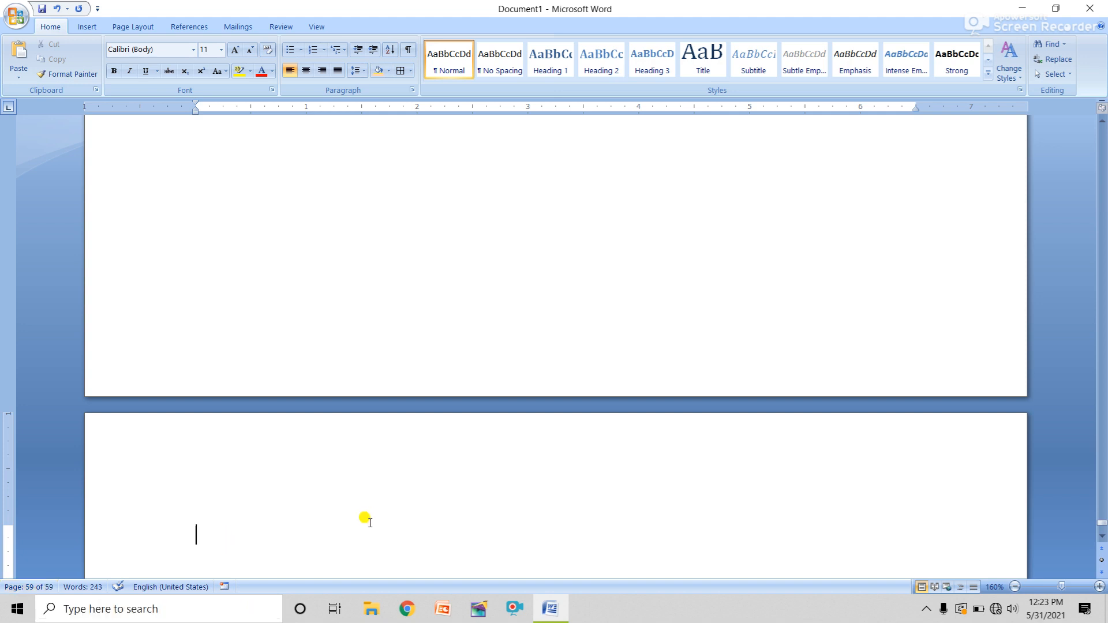
{"action": "scroll", "coordinate": [307, 251], "scroll_direction": "up", "scroll_amount": 5}
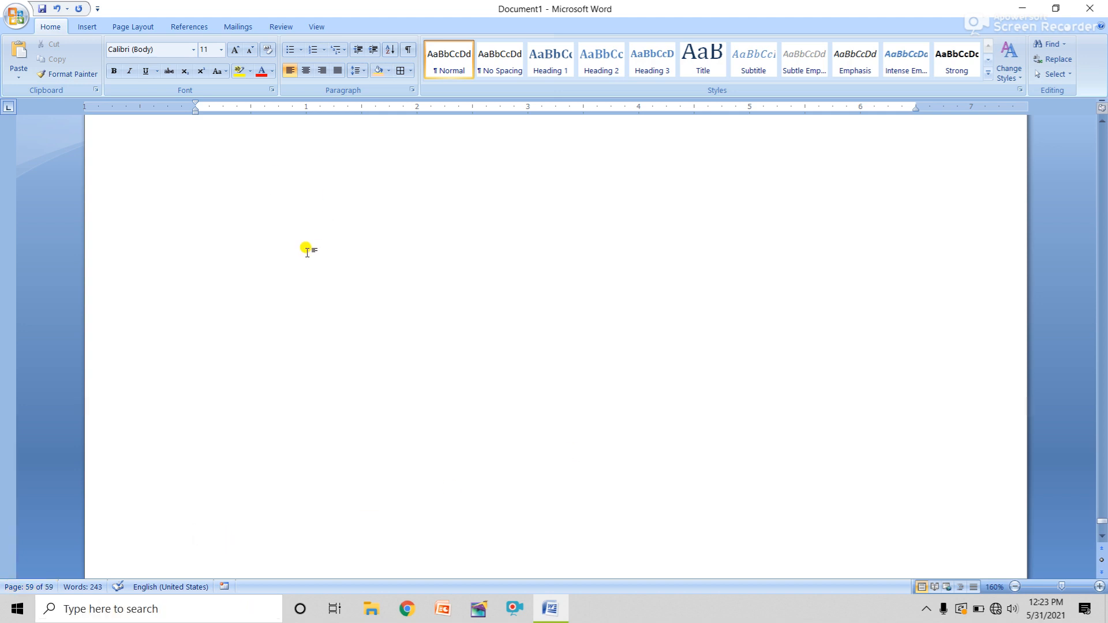
{"action": "scroll", "coordinate": [308, 245], "scroll_direction": "up", "scroll_amount": 20}
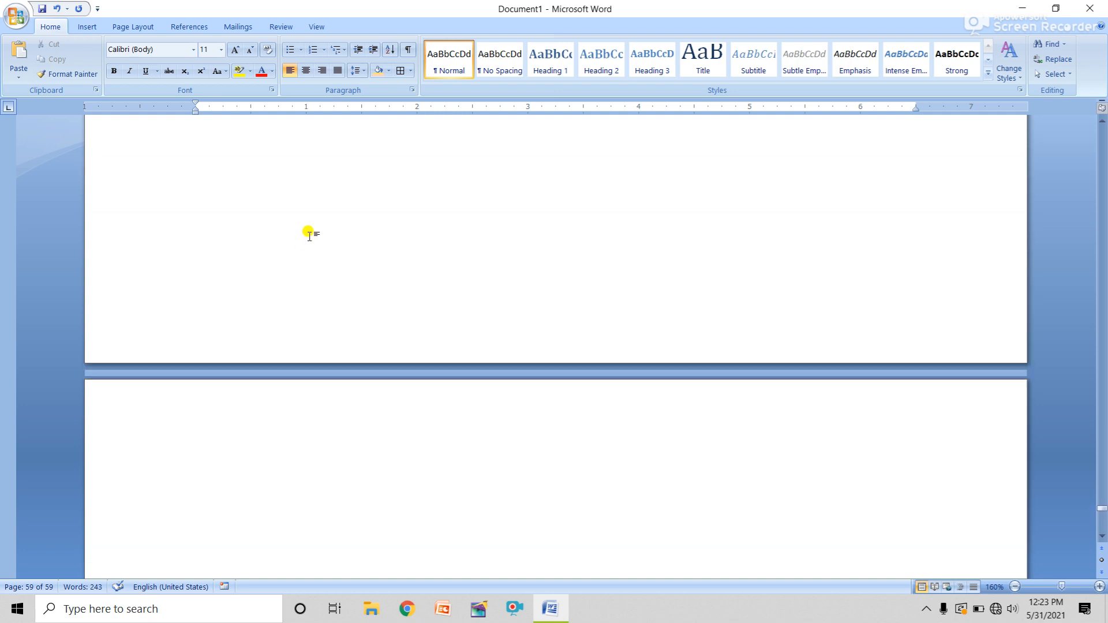
{"action": "scroll", "coordinate": [310, 233], "scroll_direction": "up", "scroll_amount": 15}
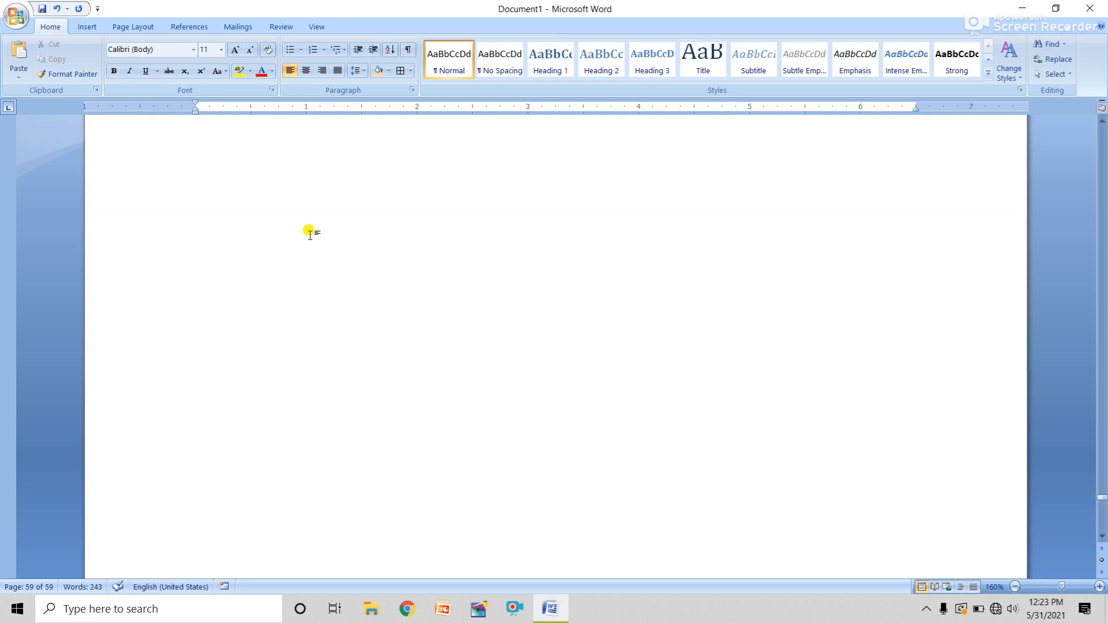
{"action": "scroll", "coordinate": [311, 230], "scroll_direction": "up", "scroll_amount": 15}
{"action": "scroll", "coordinate": [312, 228], "scroll_direction": "down", "scroll_amount": 7}
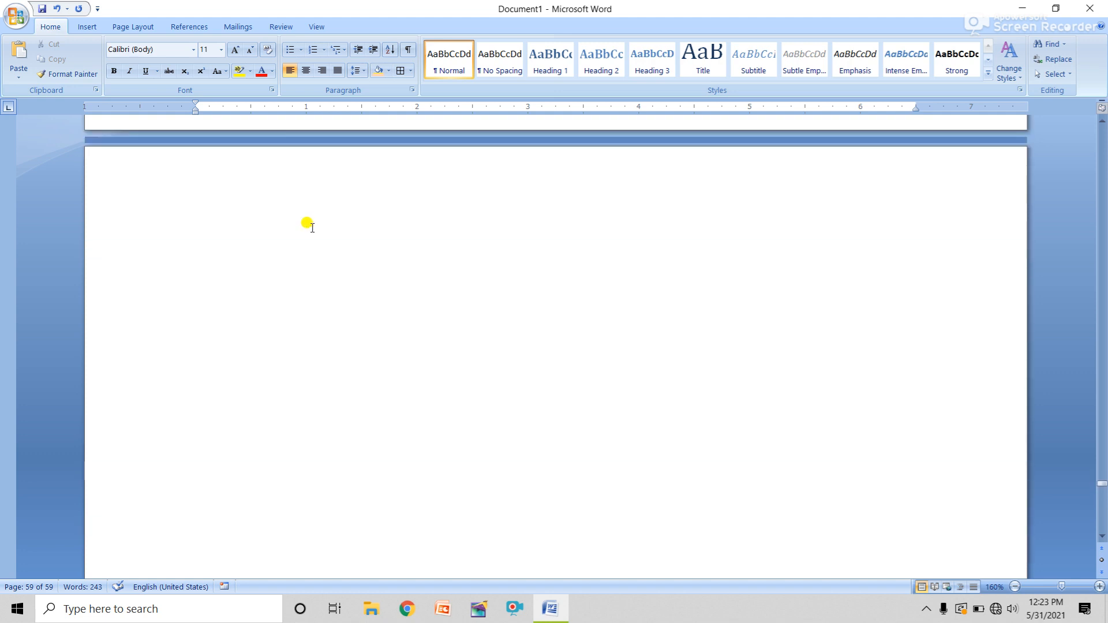
Use Go To to jump to page 1 of 59, showing the opening sample paragraphs
{"action": "left_click", "coordinate": [1064, 45]}
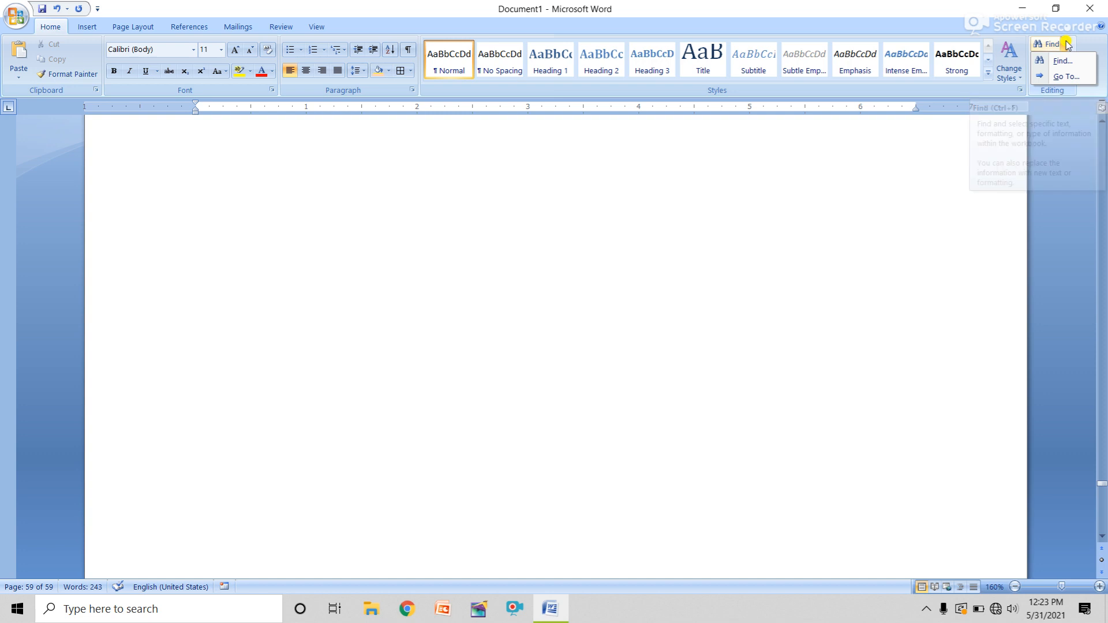
{"action": "left_click", "coordinate": [1065, 77]}
{"action": "left_click_drag", "start_coordinate": [671, 312], "coordinate": [459, 267]}
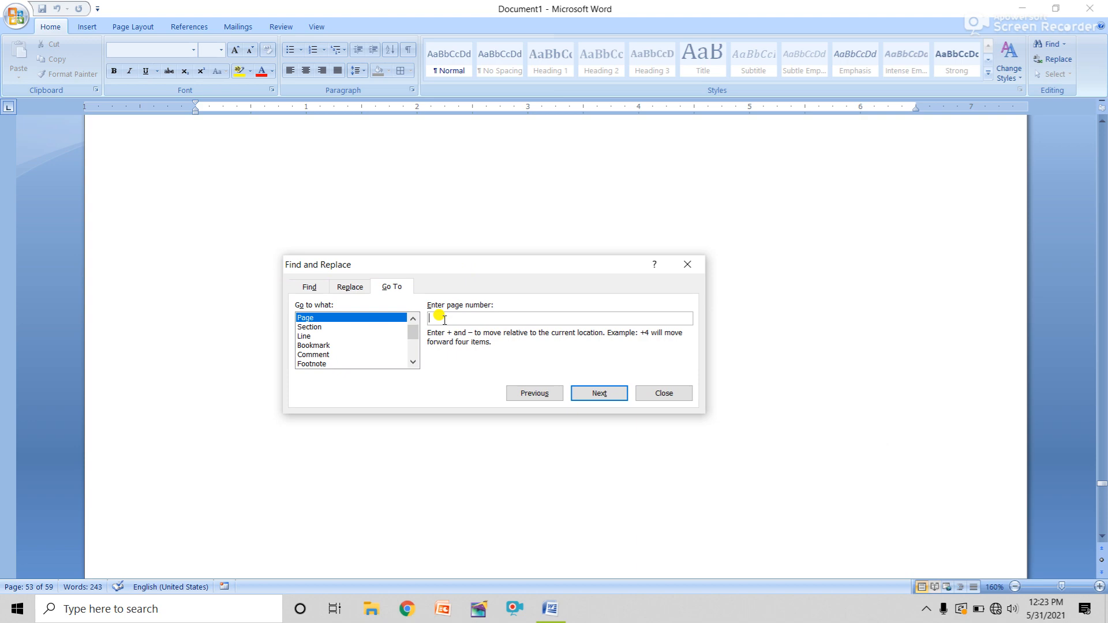
{"action": "type", "text": "1"}
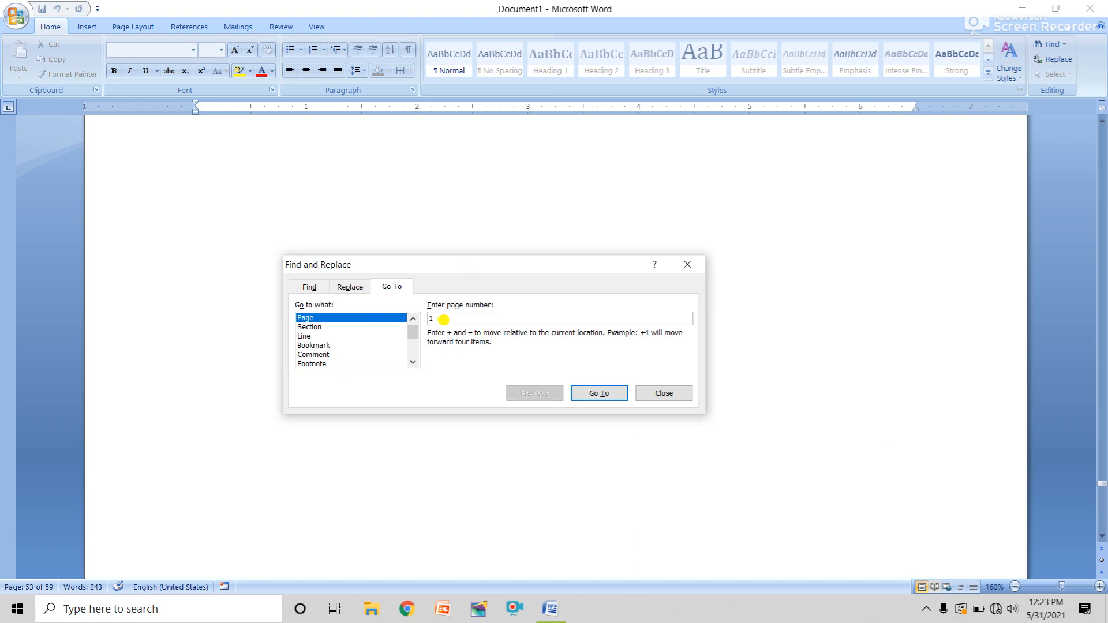
{"action": "left_click", "coordinate": [592, 393]}
{"action": "left_click", "coordinate": [670, 395]}
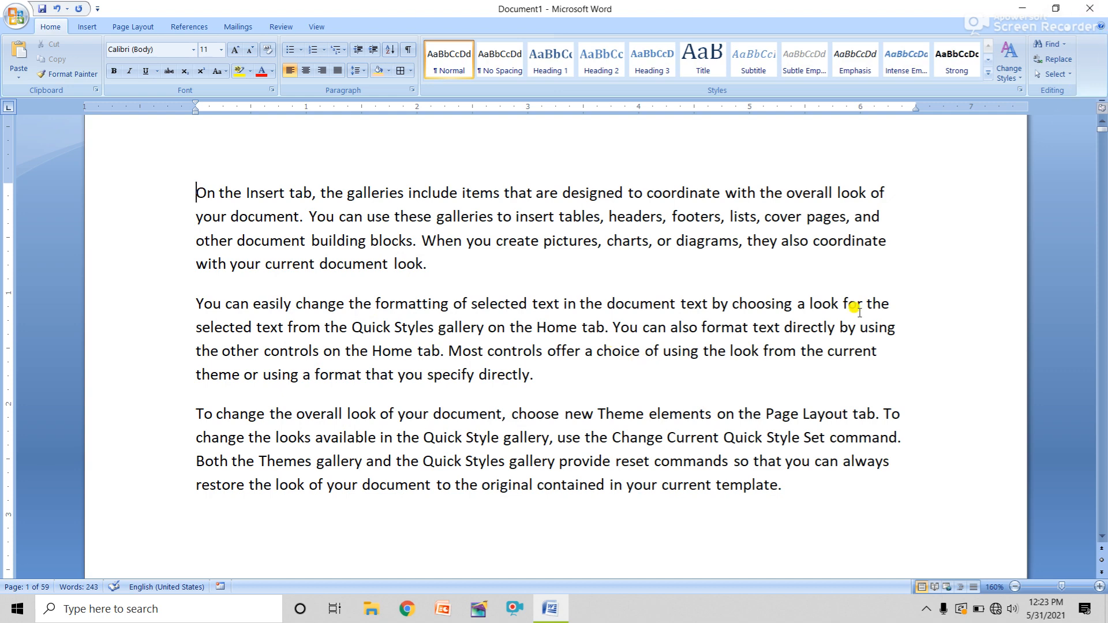
{"action": "scroll", "coordinate": [709, 409], "scroll_direction": "up", "scroll_amount": 2}
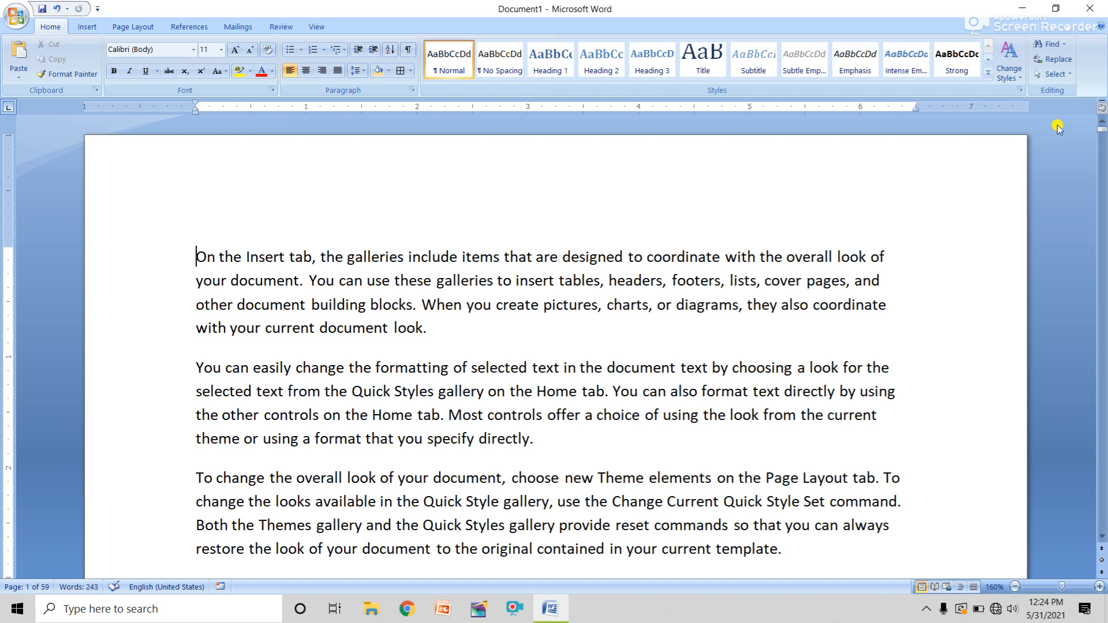
Select all and delete the text, then drag the top margin up on the vertical ruler
{"action": "left_click", "coordinate": [1061, 81]}
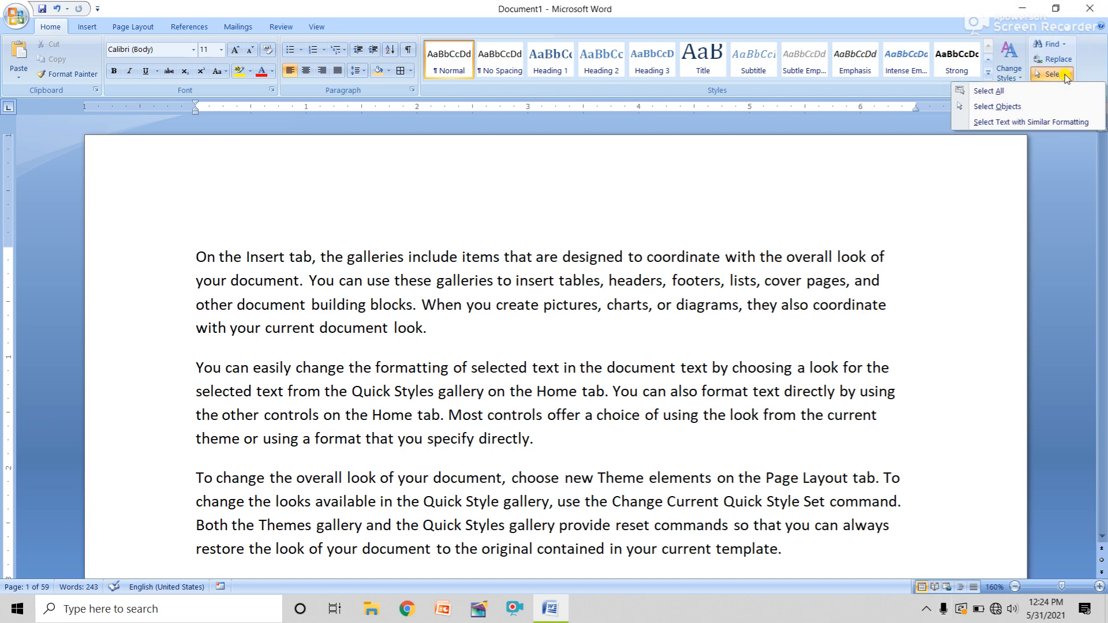
{"action": "left_click", "coordinate": [995, 91]}
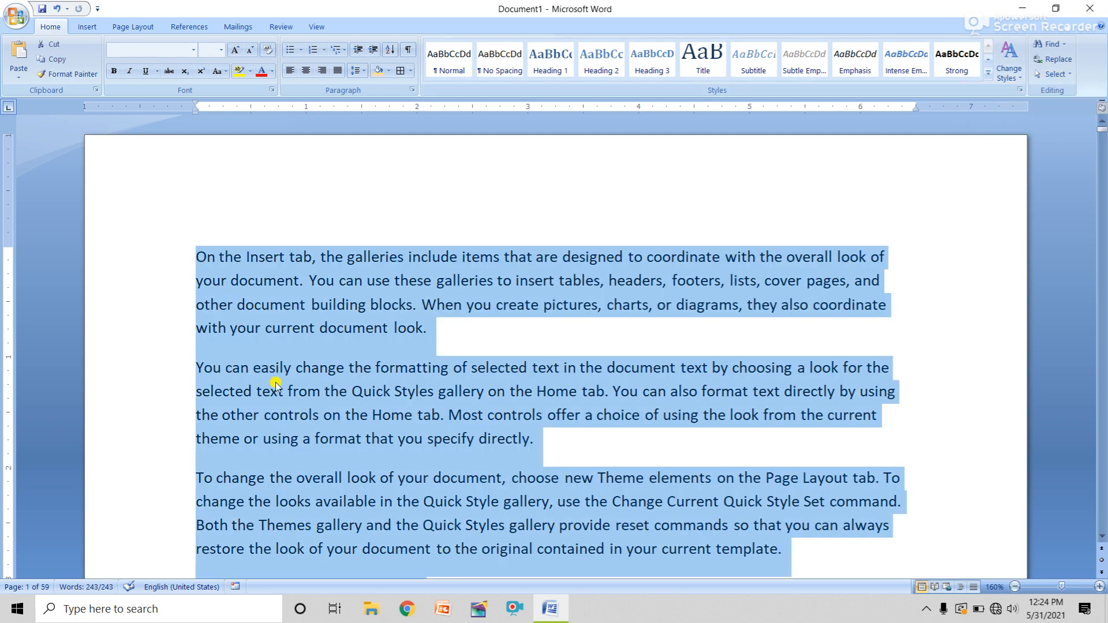
{"action": "key", "text": "Delete"}
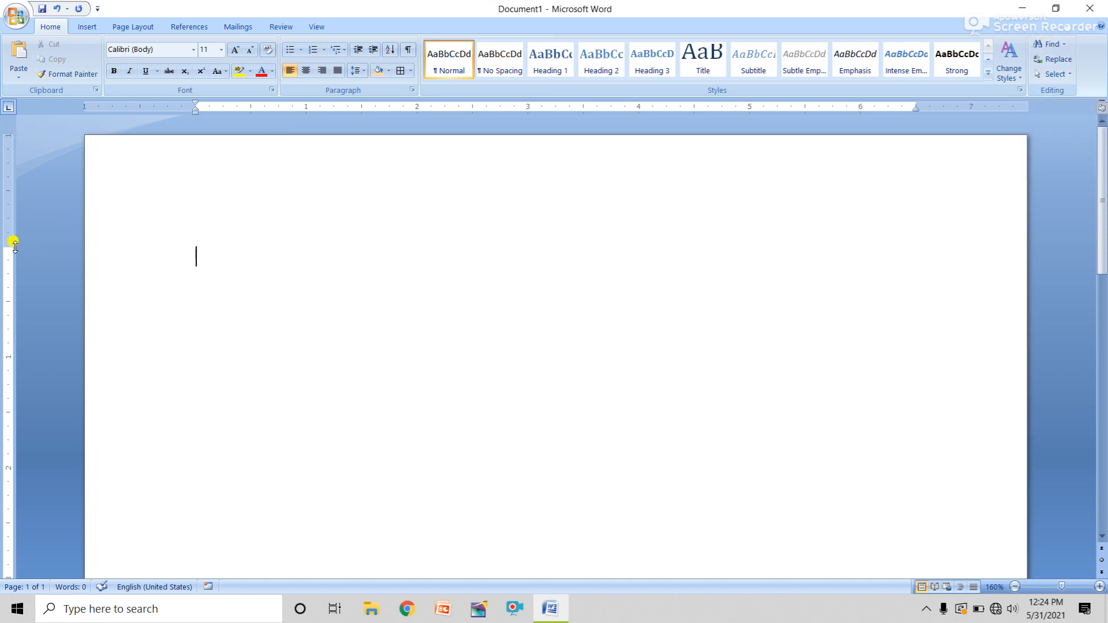
{"action": "left_click_drag", "start_coordinate": [6, 242], "coordinate": [6, 169]}
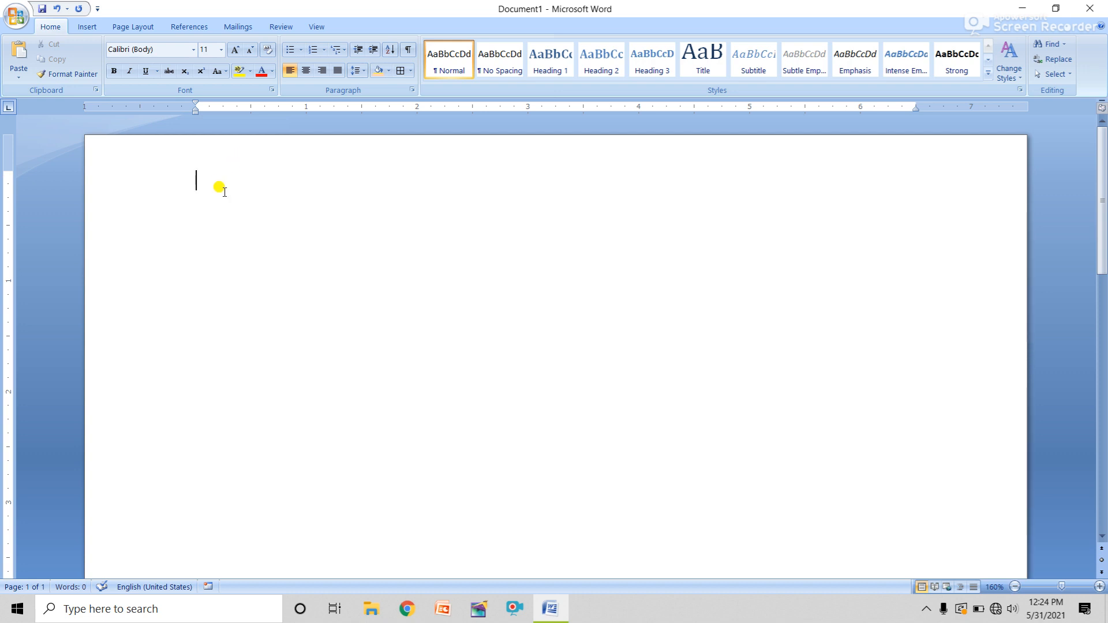